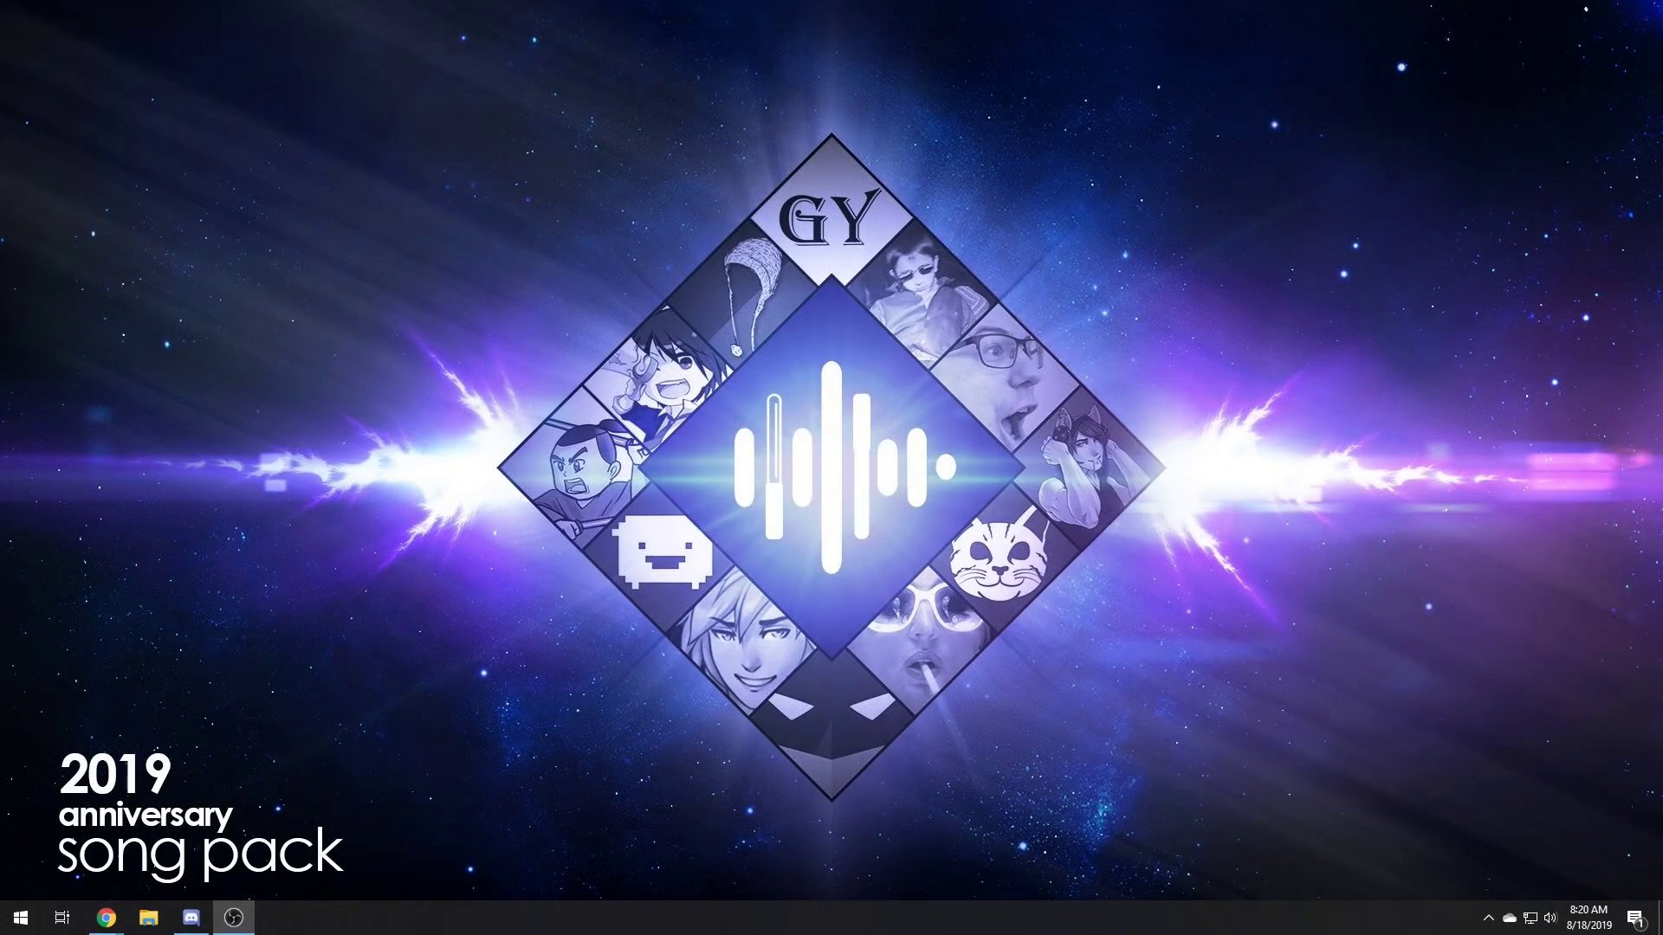
# Launch the MediocreMapper application
pyautogui.click(1297, 693)
pyautogui.click(21, 918)
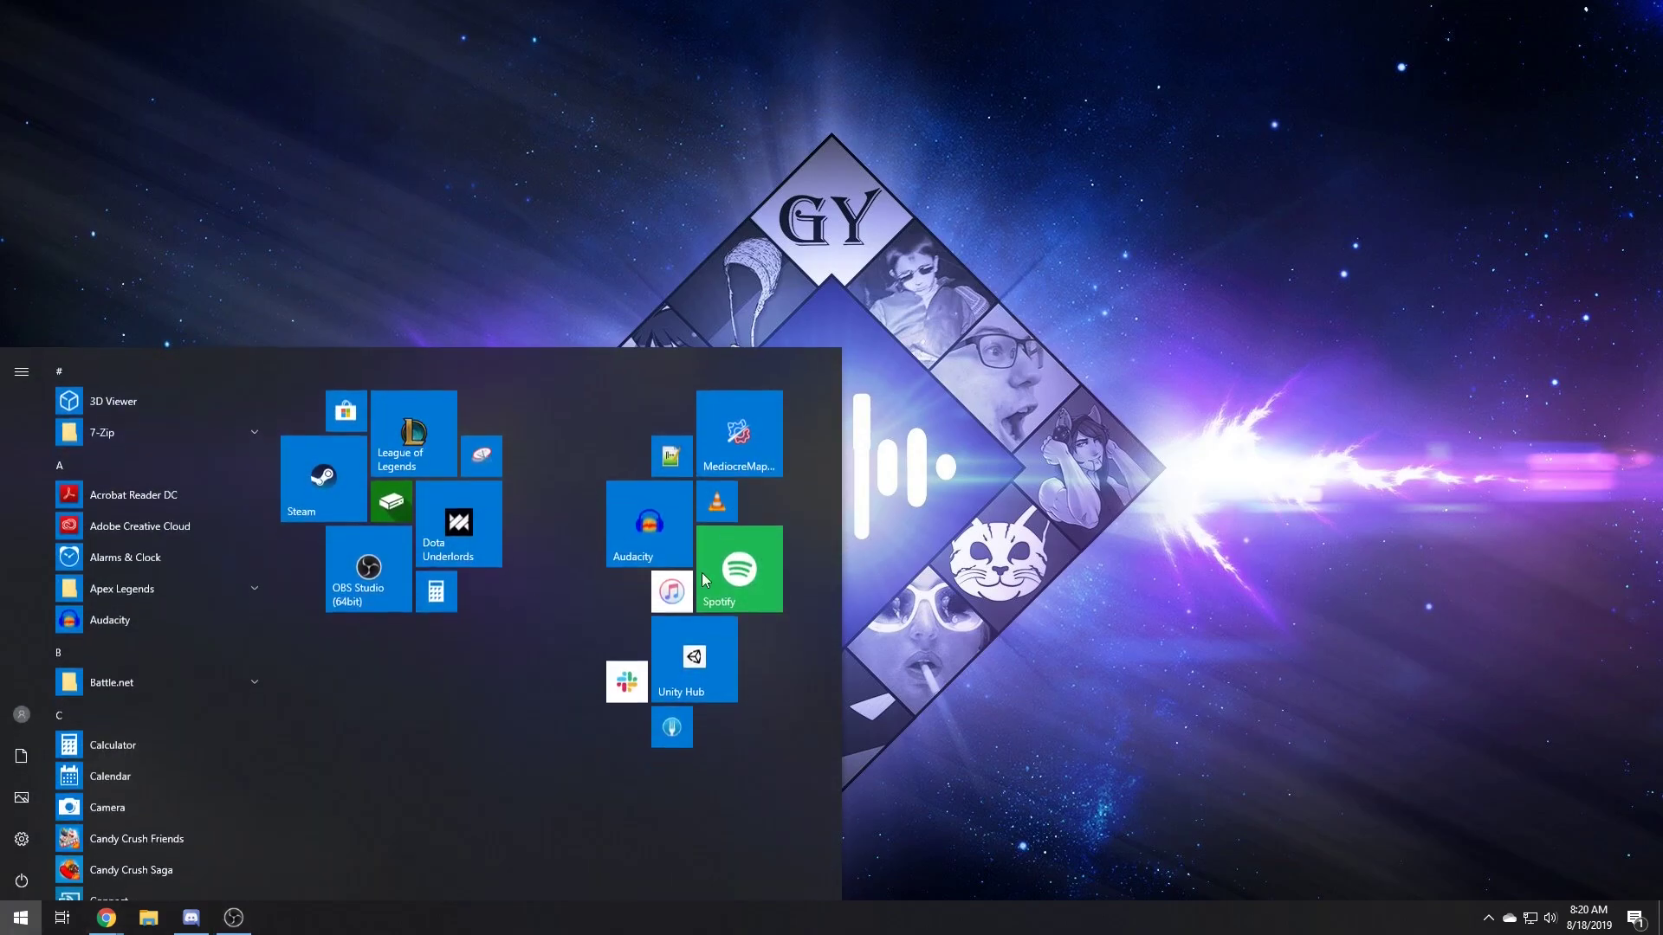
pyautogui.click(742, 437)
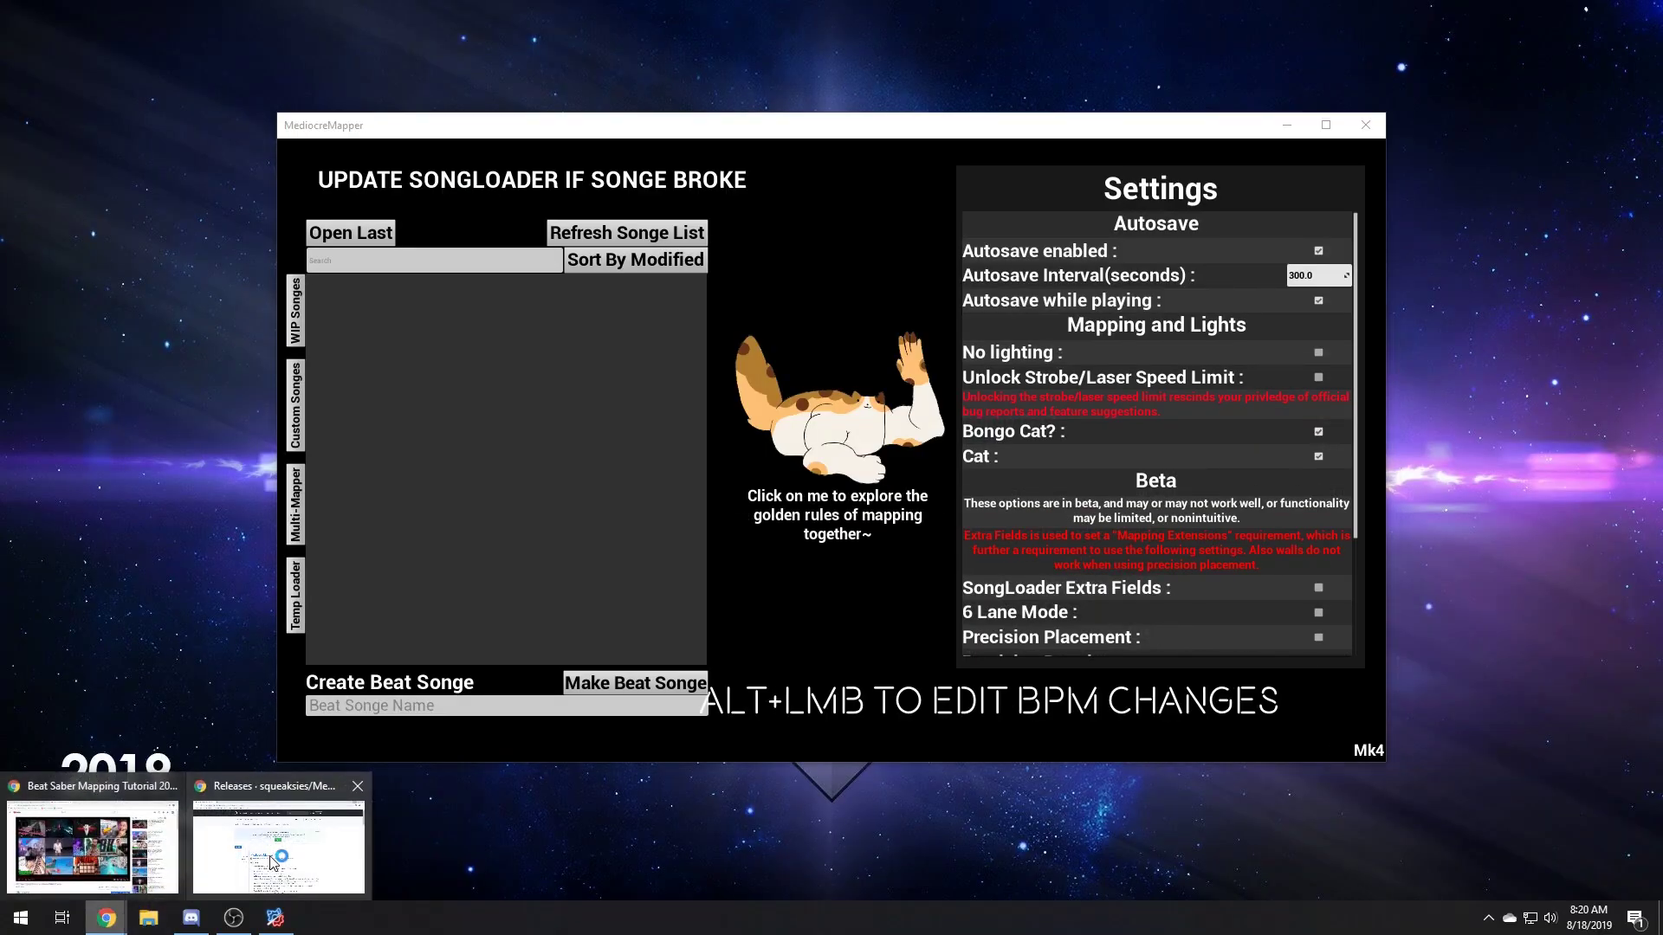
# Look through the Mediocre Mapper Mk4 release notes and downloadable assets on the GitHub releases page, and close the browser
pyautogui.click(273, 862)
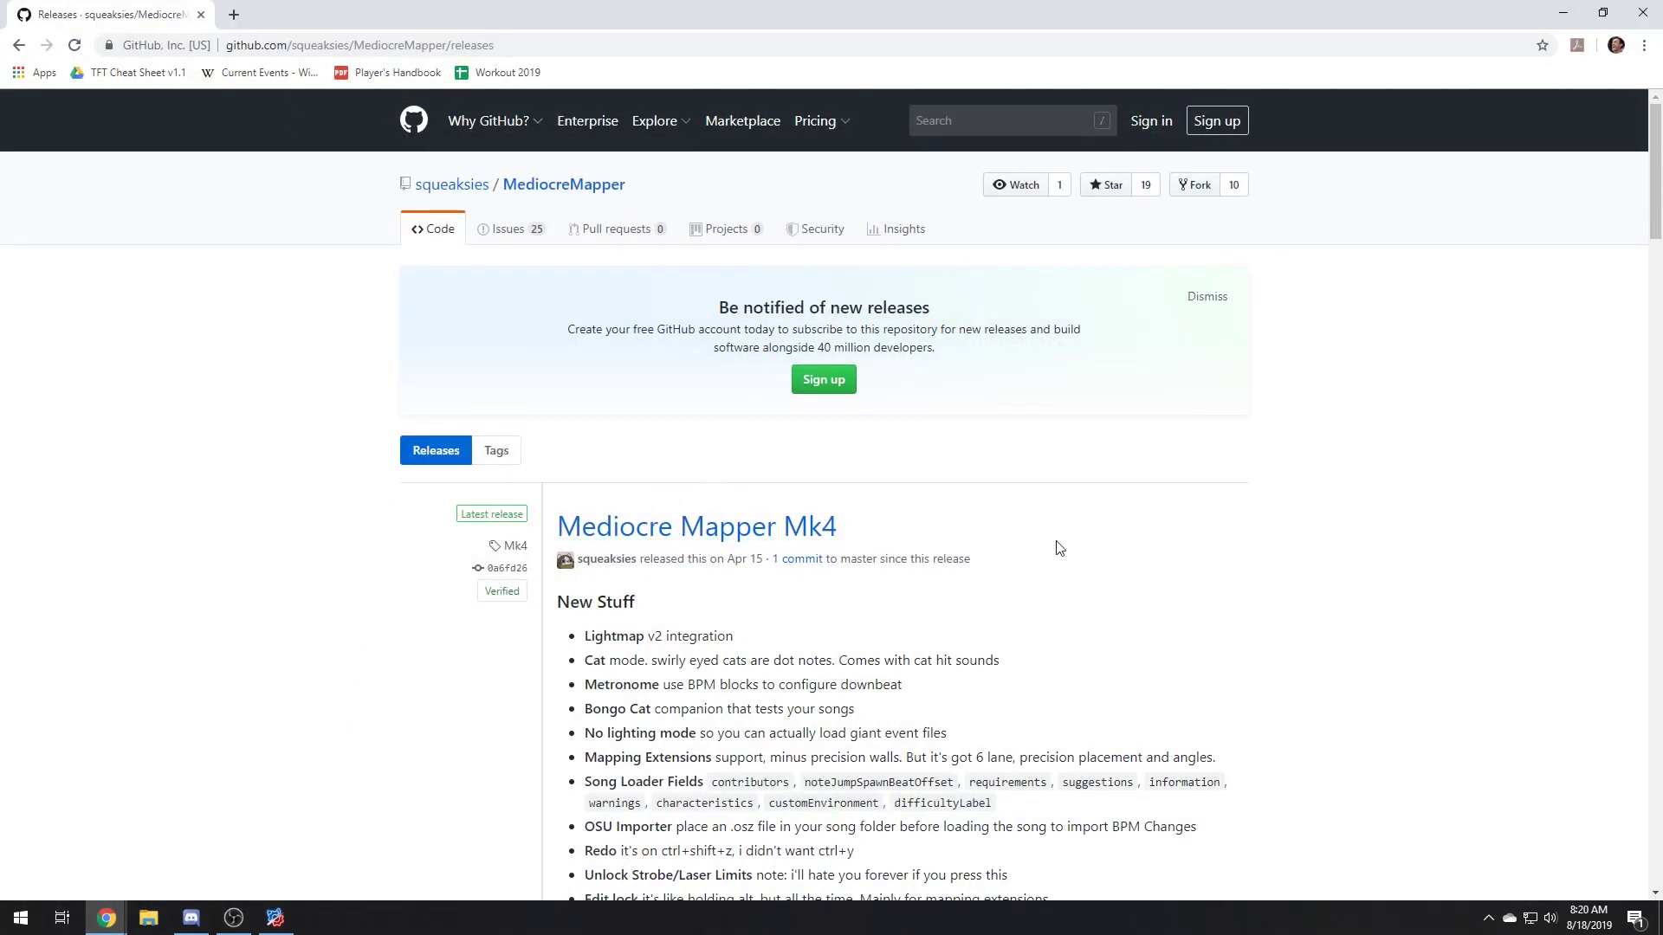
pyautogui.scroll(-3, 1056, 547)
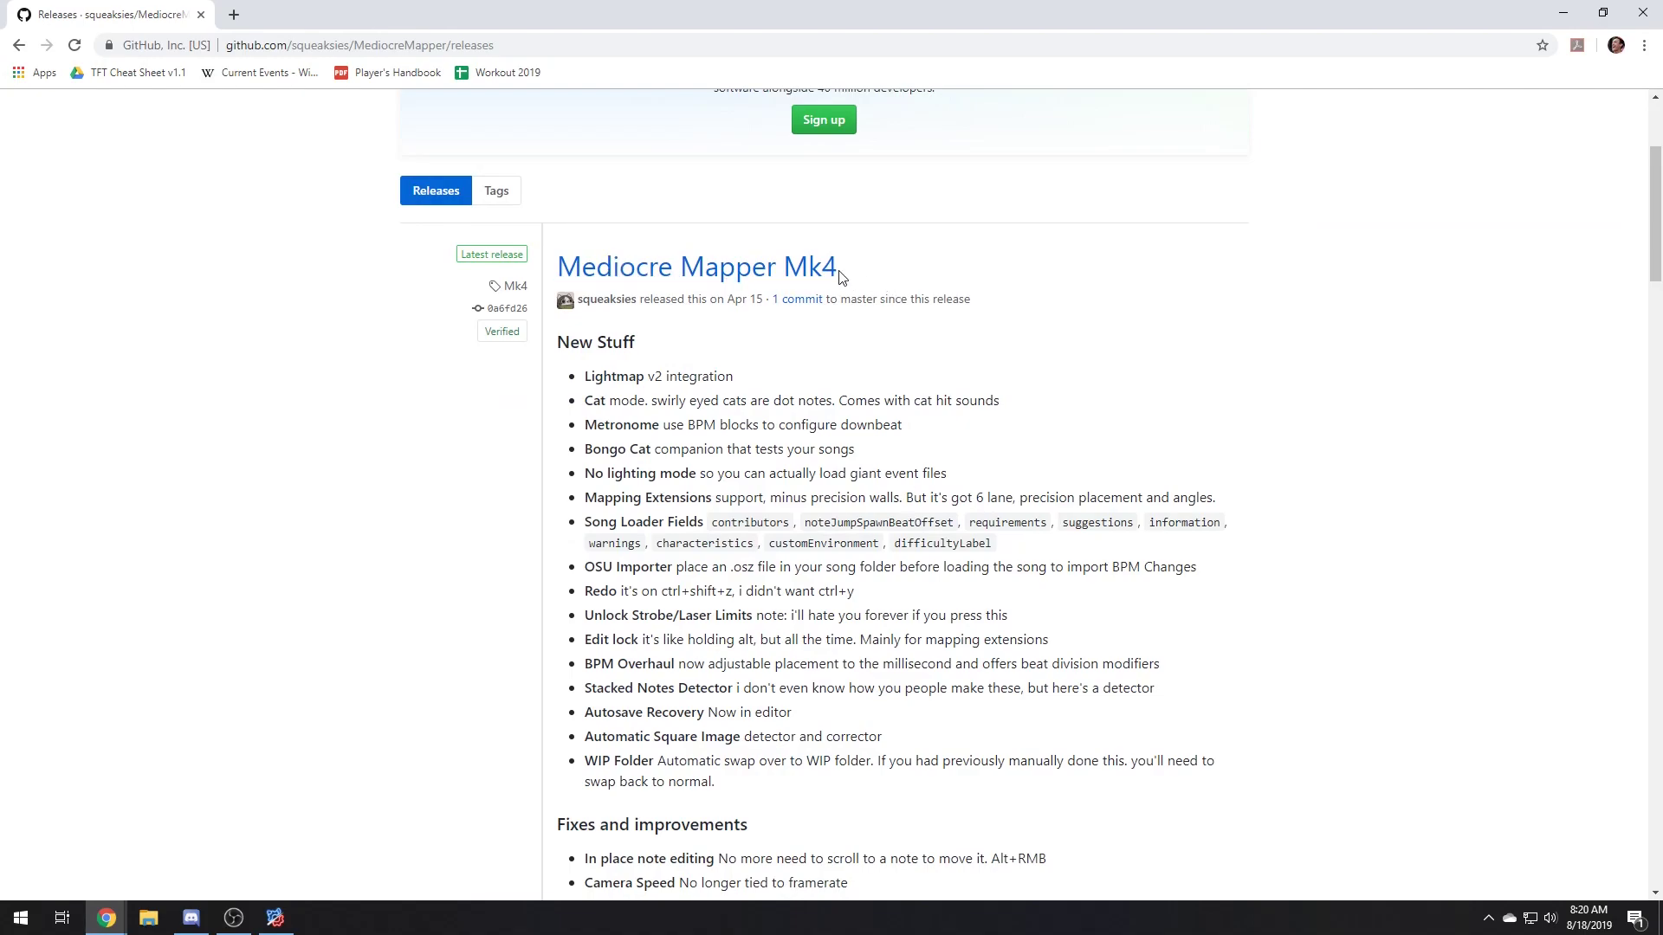
pyautogui.scroll(-10, 840, 275)
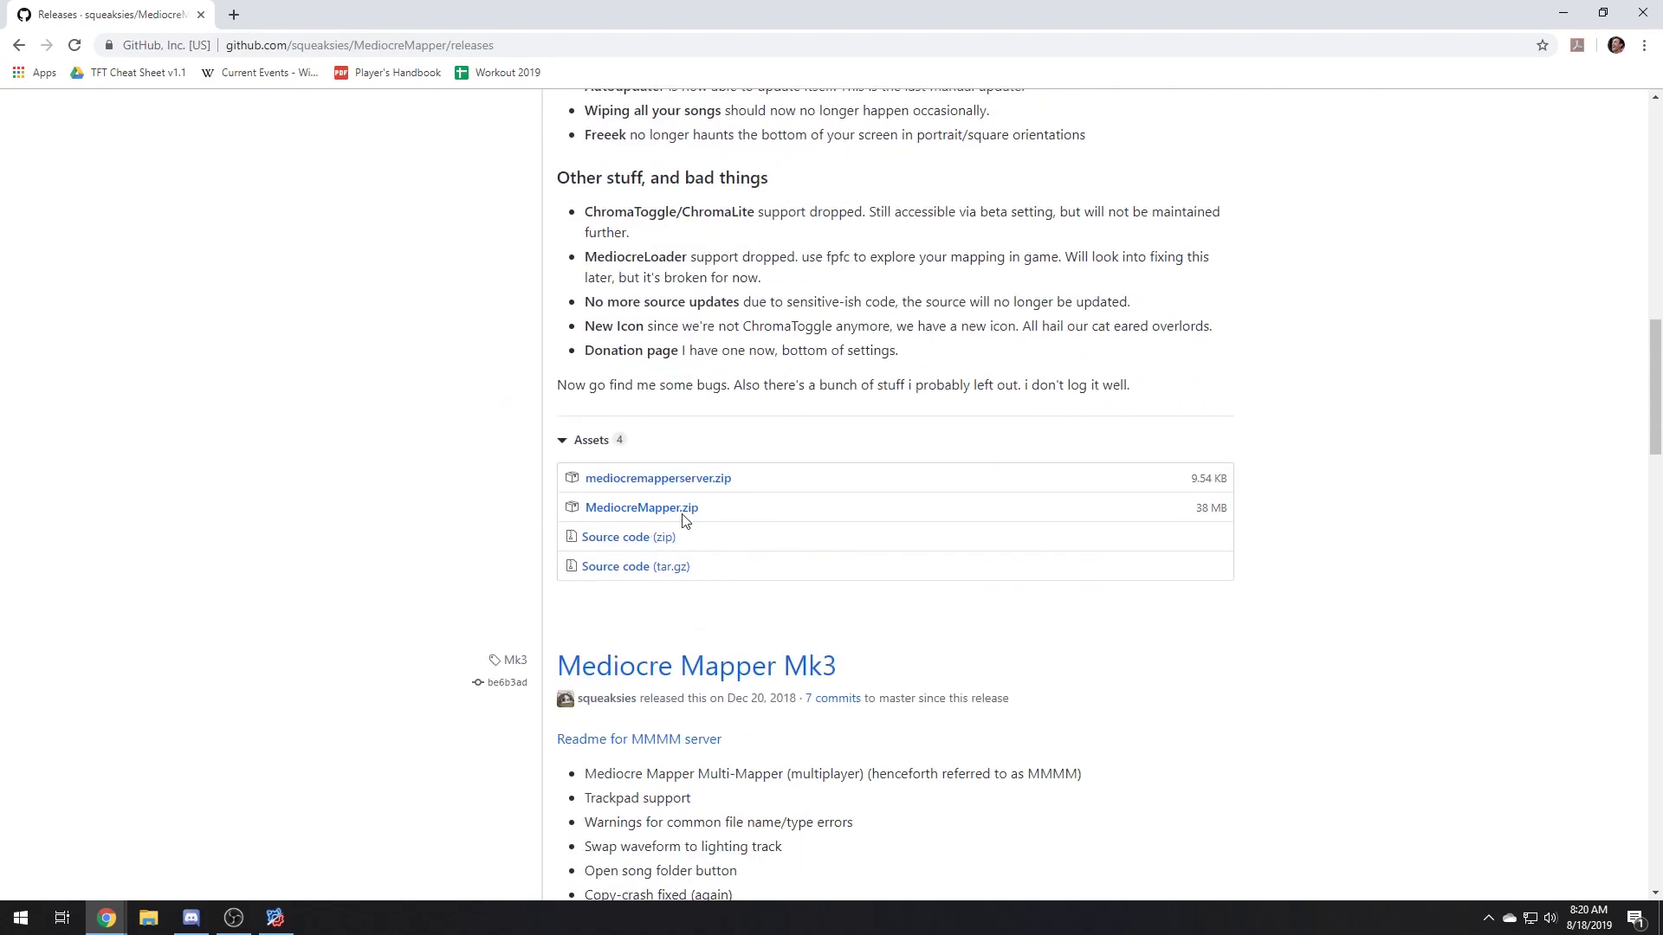
pyautogui.click(1639, 12)
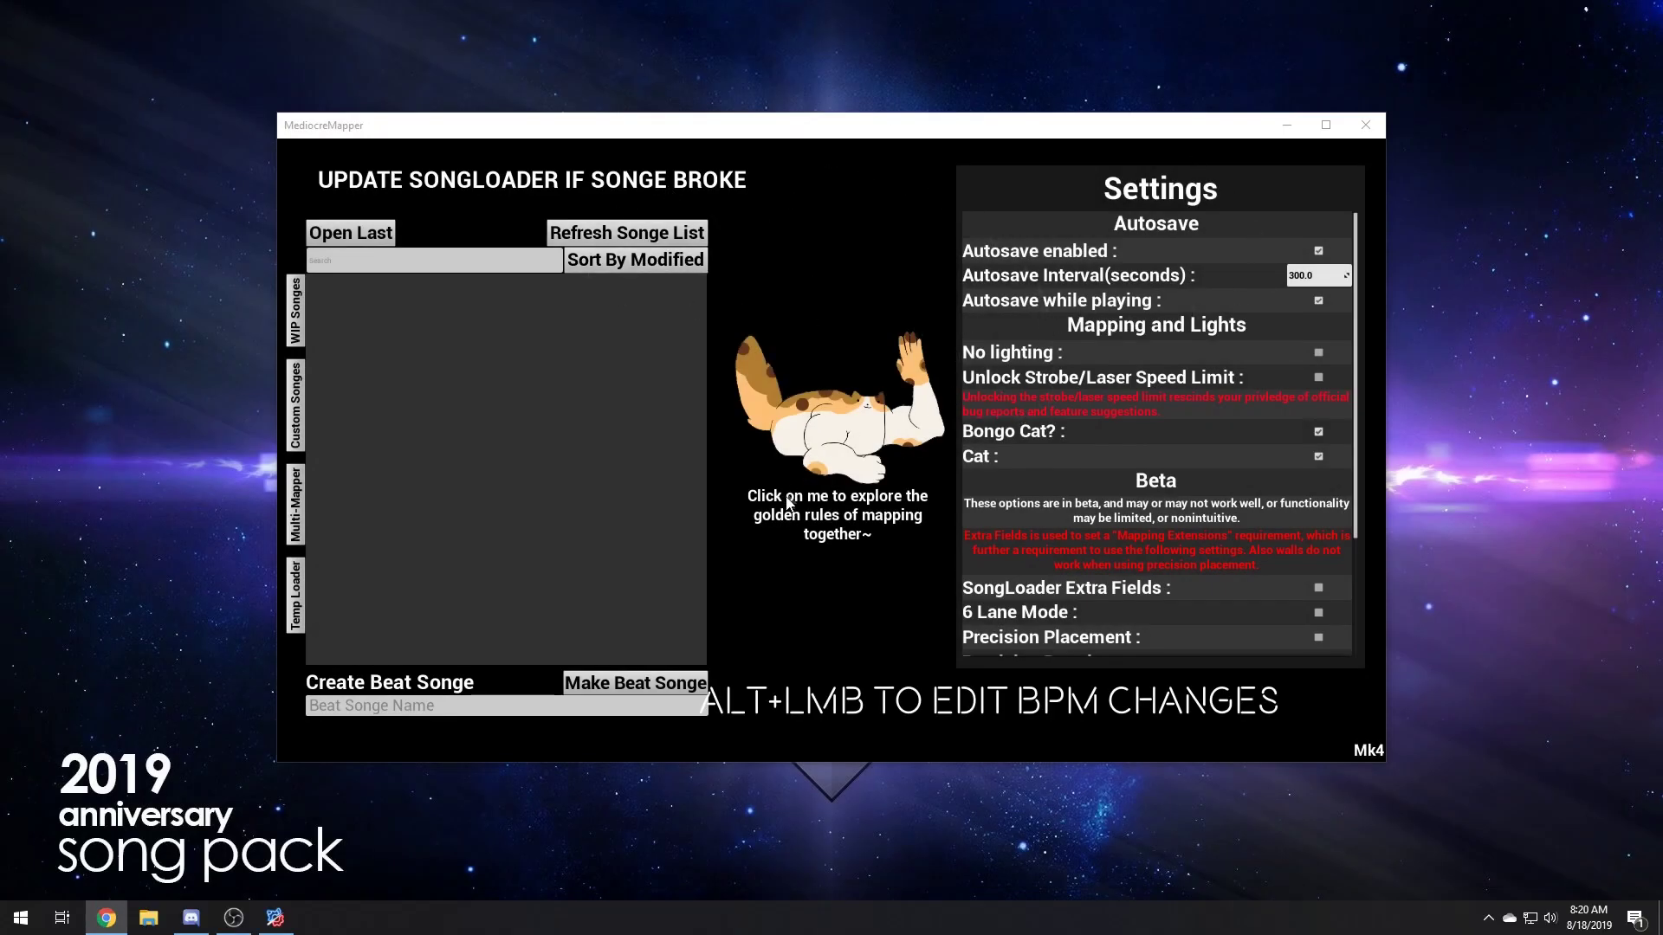
# Clear the saved settings in MediocreMapper and maximize its window
pyautogui.scroll(-5, 1153, 594)
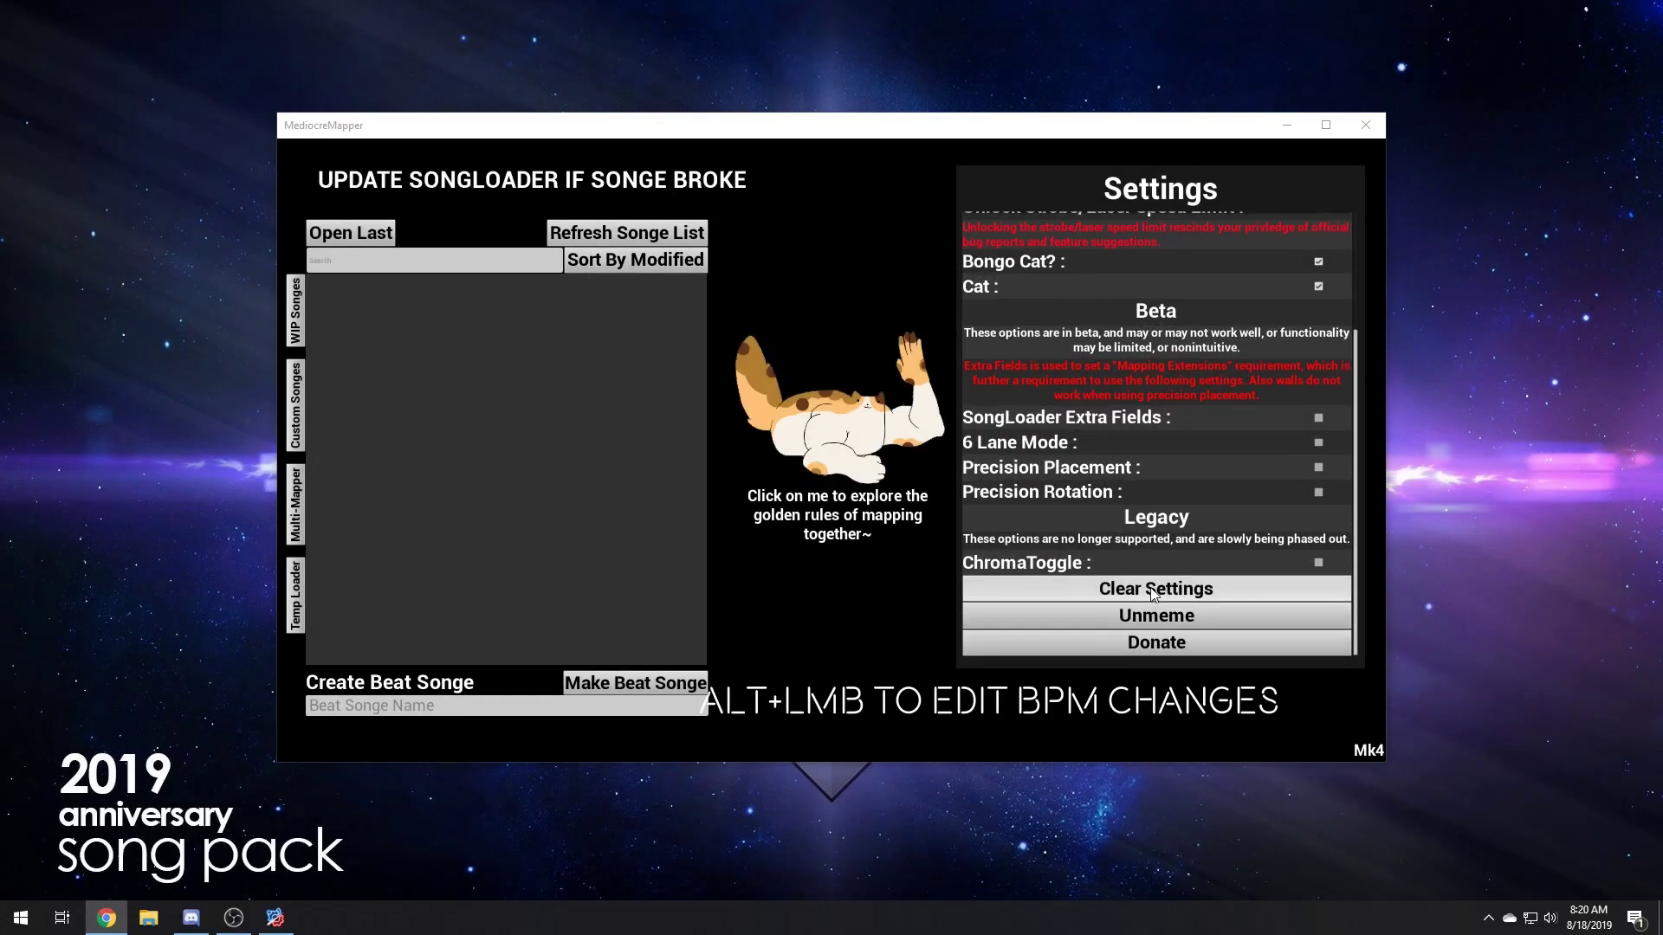
pyautogui.click(1154, 594)
pyautogui.click(1326, 124)
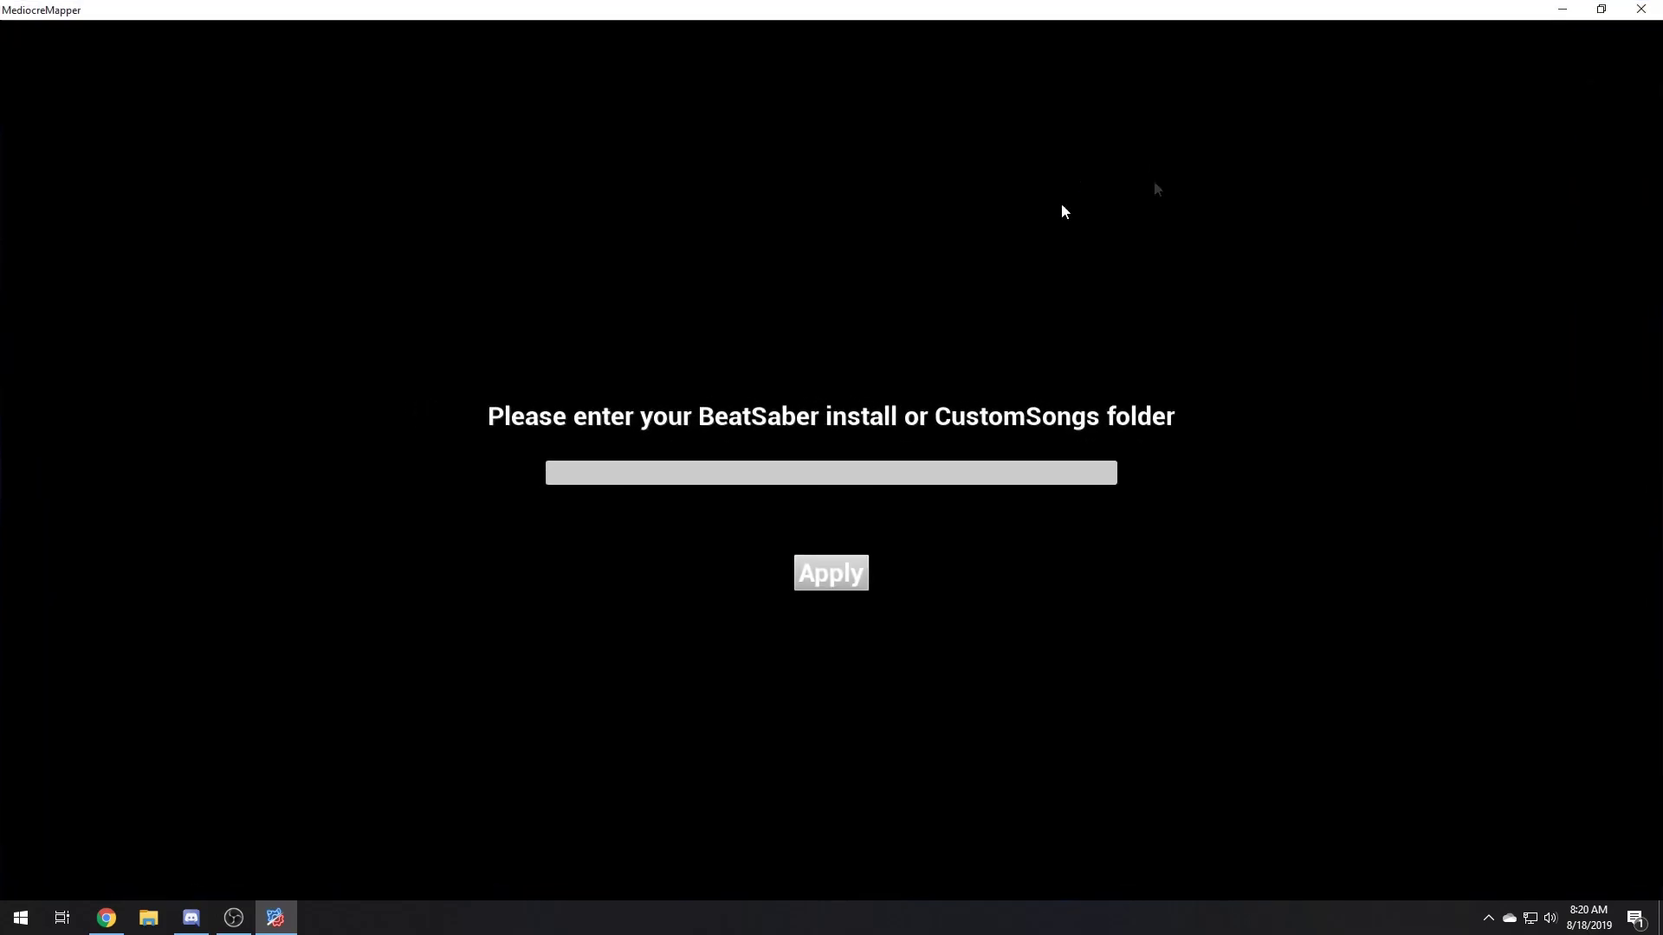
# Copy the Beat Saber folder path D:\Games\steamapps\common\Beat Saber from File Explorer, apply it as the MediocreMapper install folder, and dismiss the notice
pyautogui.click(148, 917)
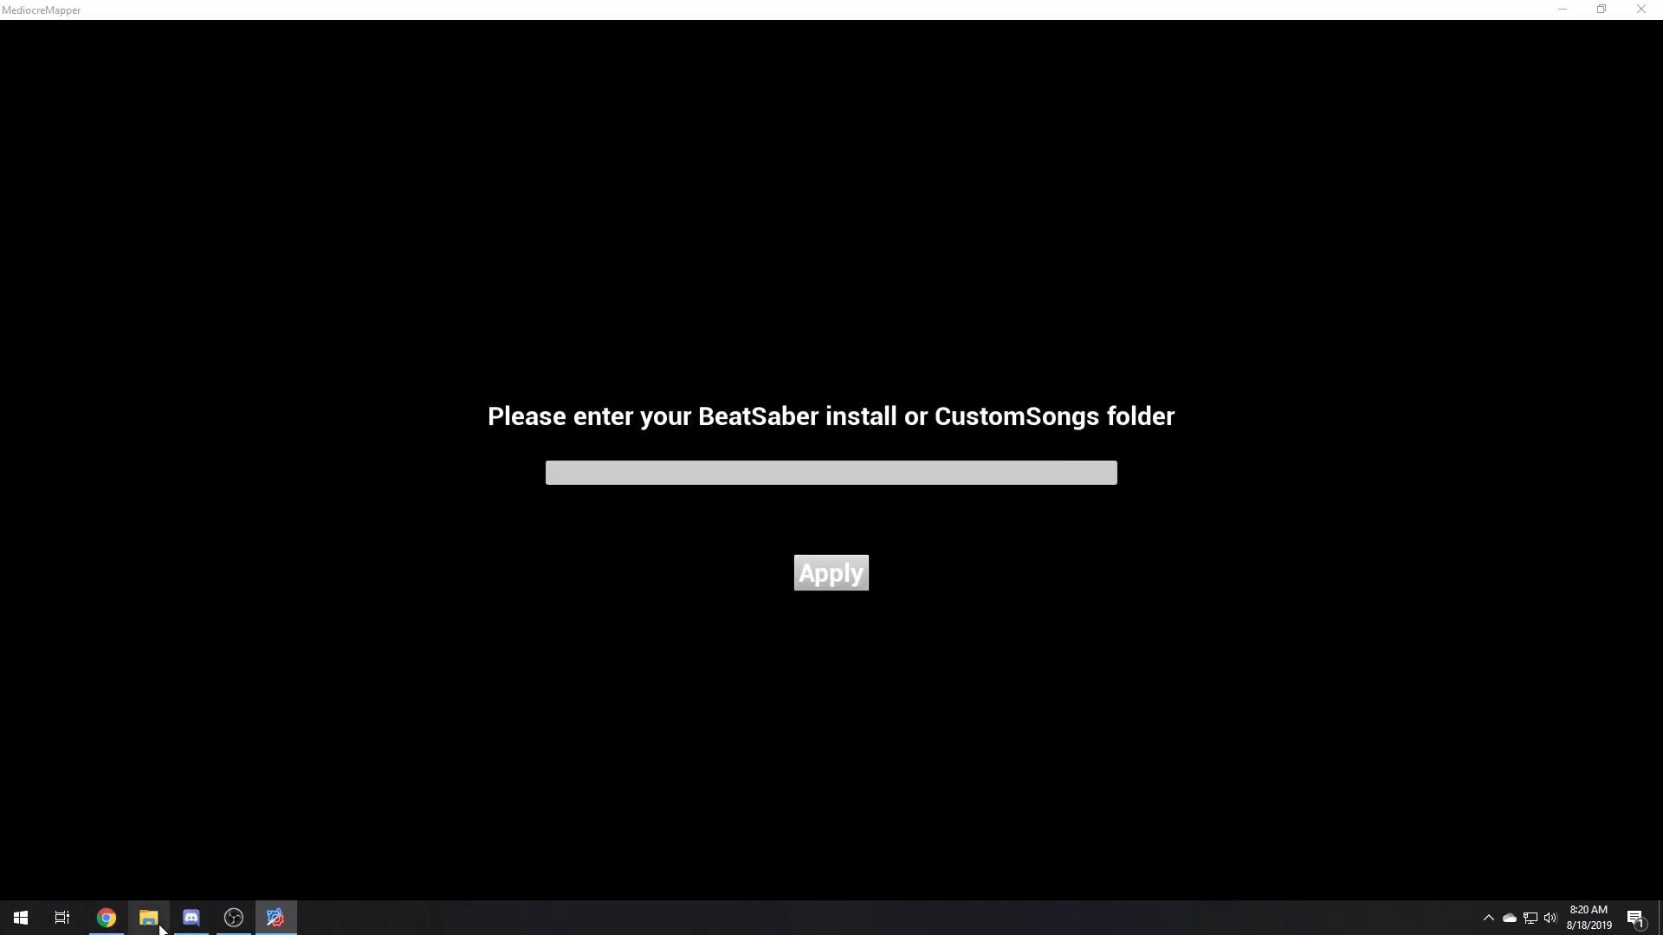
pyautogui.click(756, 374)
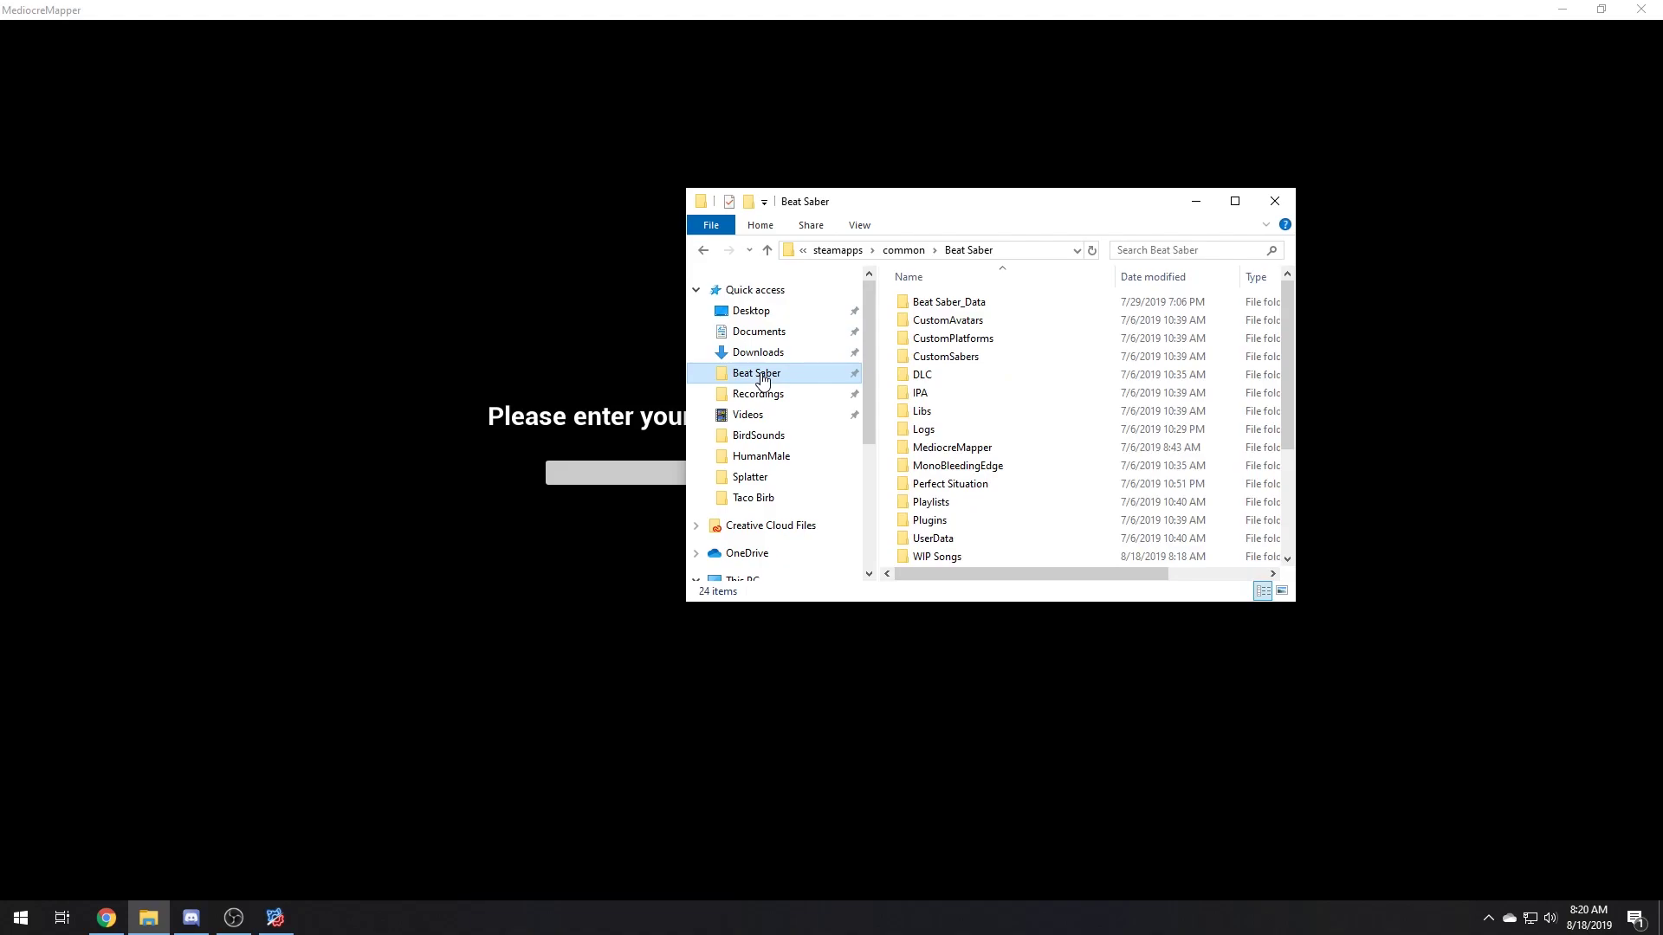
pyautogui.click(1039, 253)
pyautogui.hotkey('ctrl', 'c')
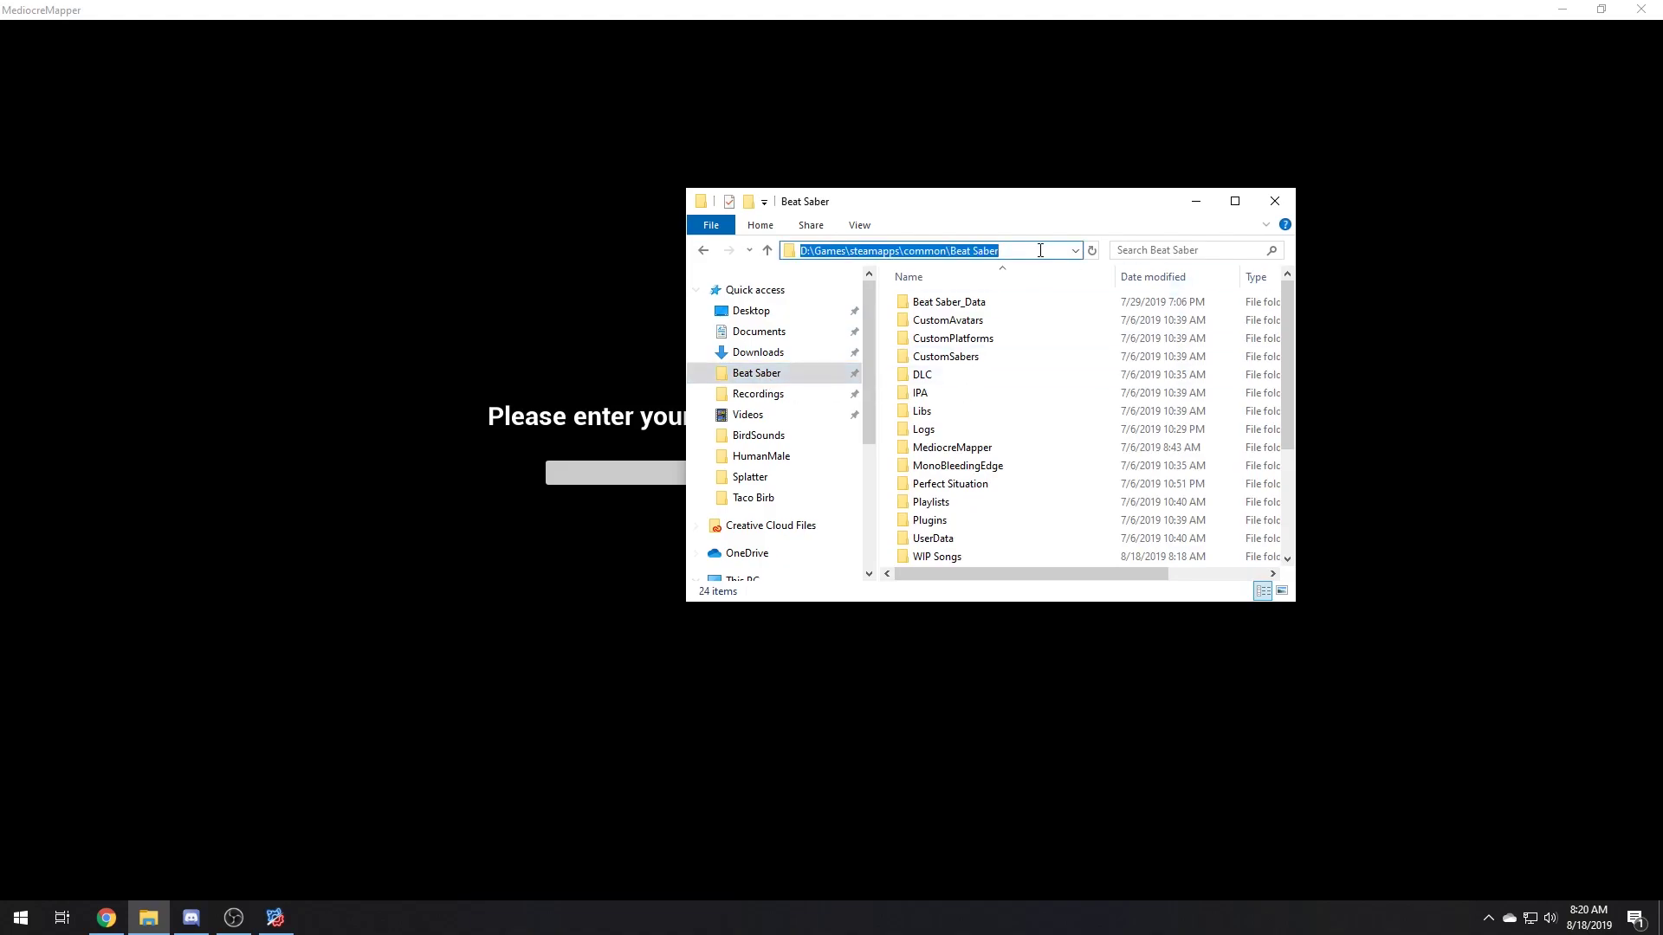
pyautogui.click(920, 9)
pyautogui.click(816, 472)
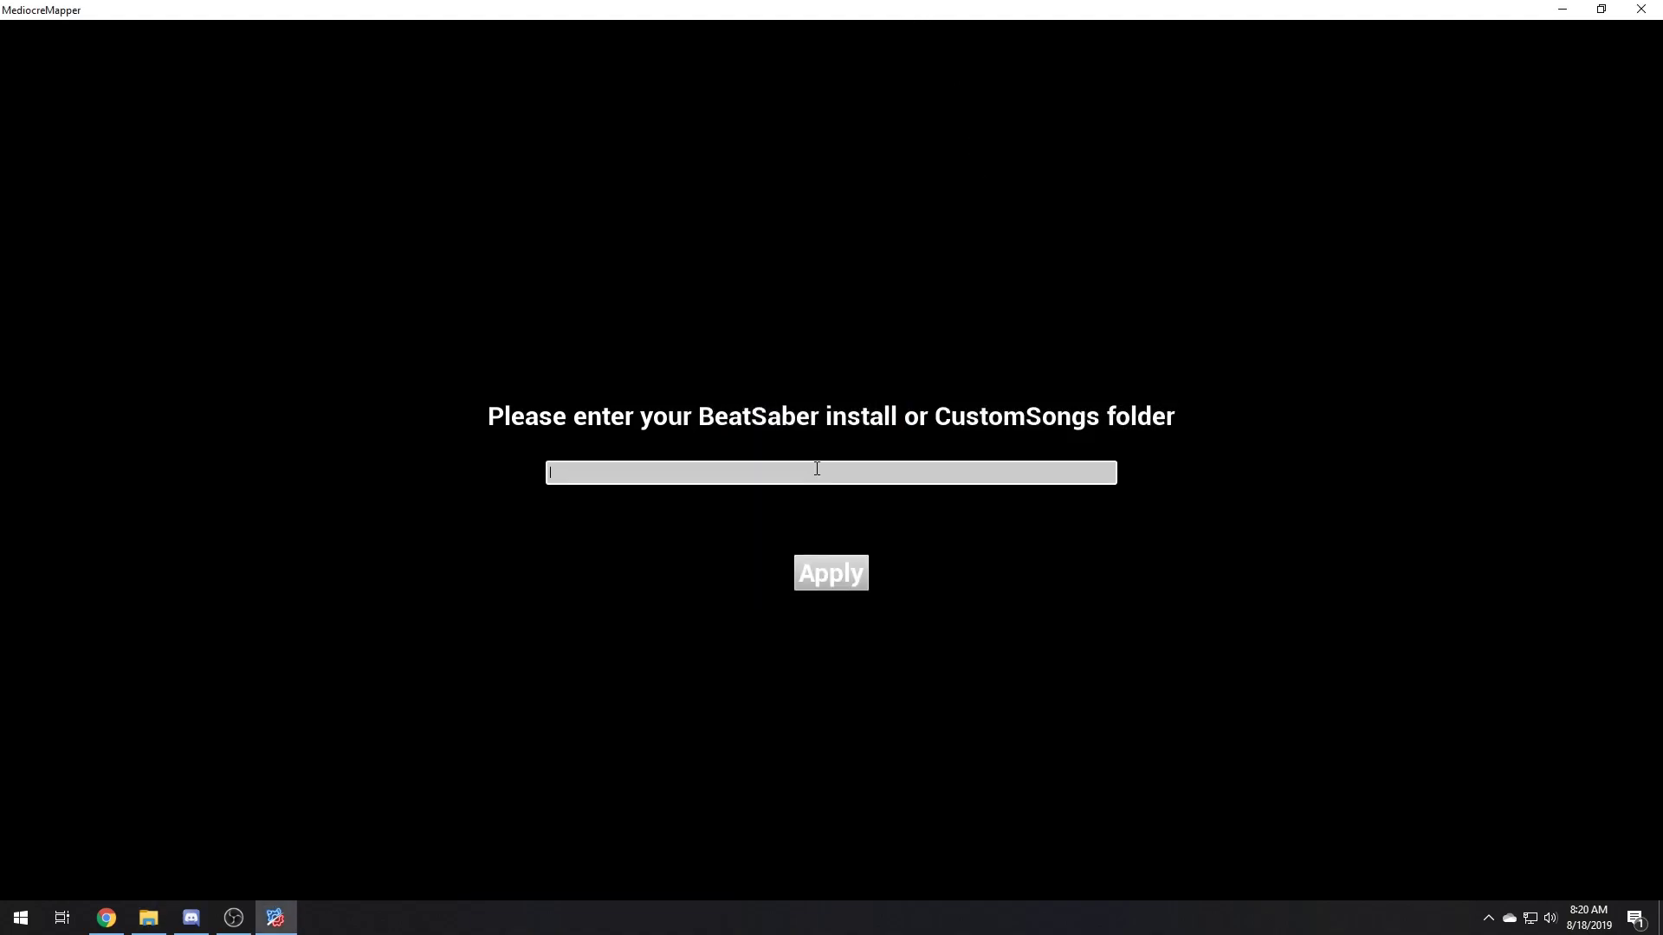
pyautogui.hotkey('ctrl', 'v')
pyautogui.click(833, 573)
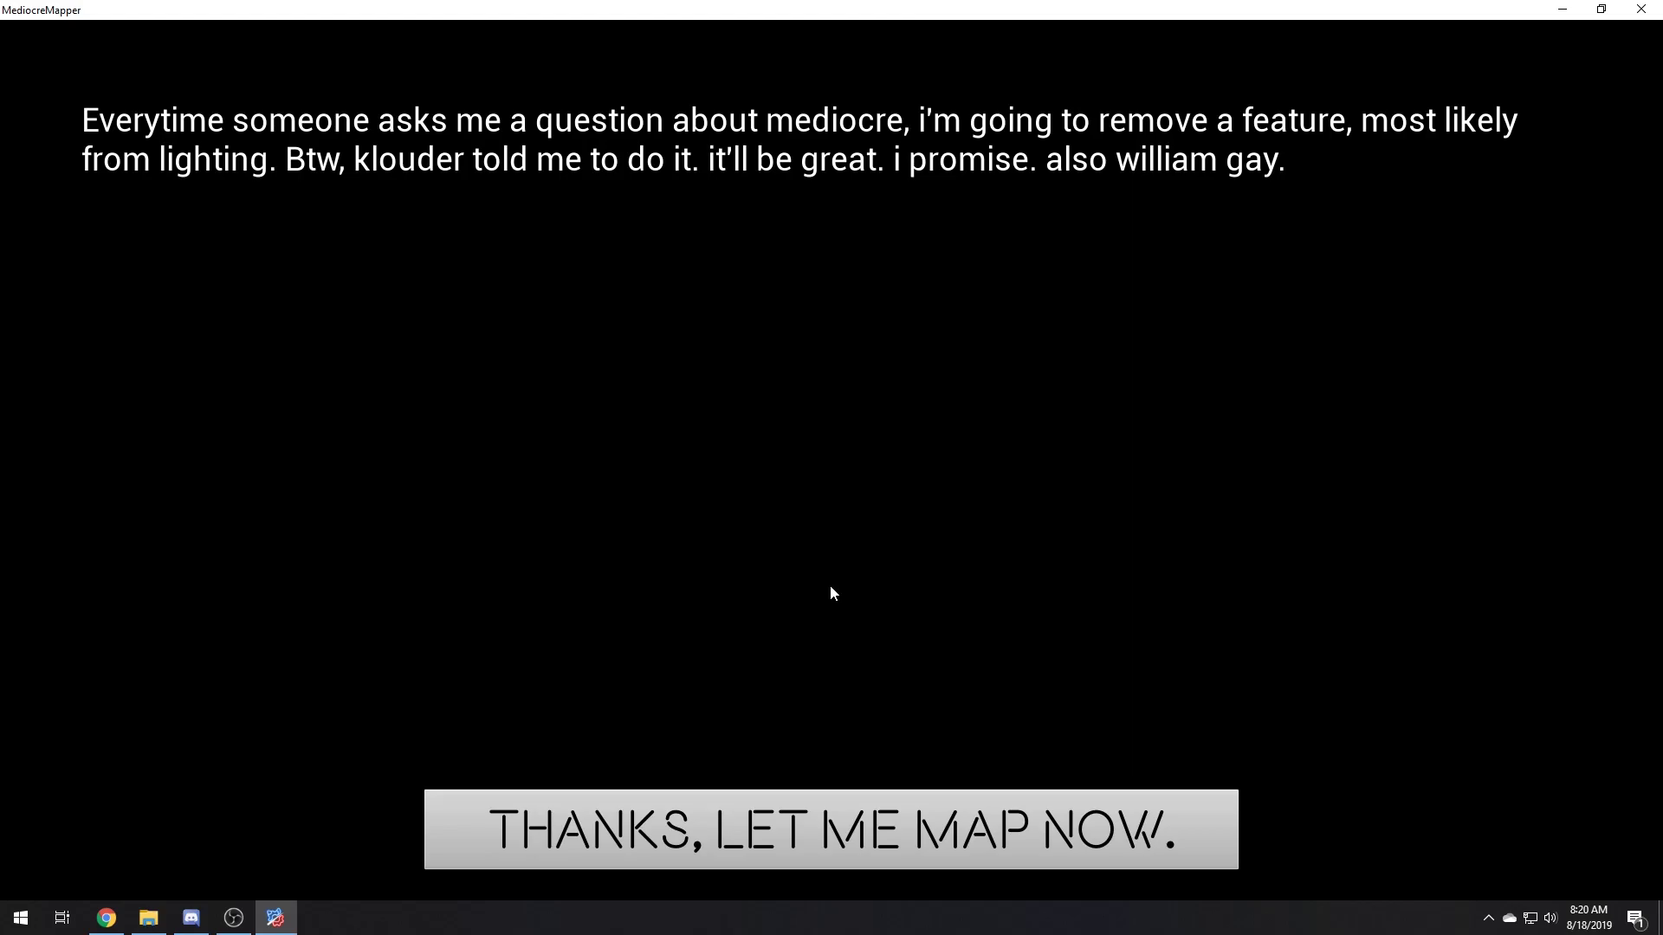
pyautogui.click(865, 839)
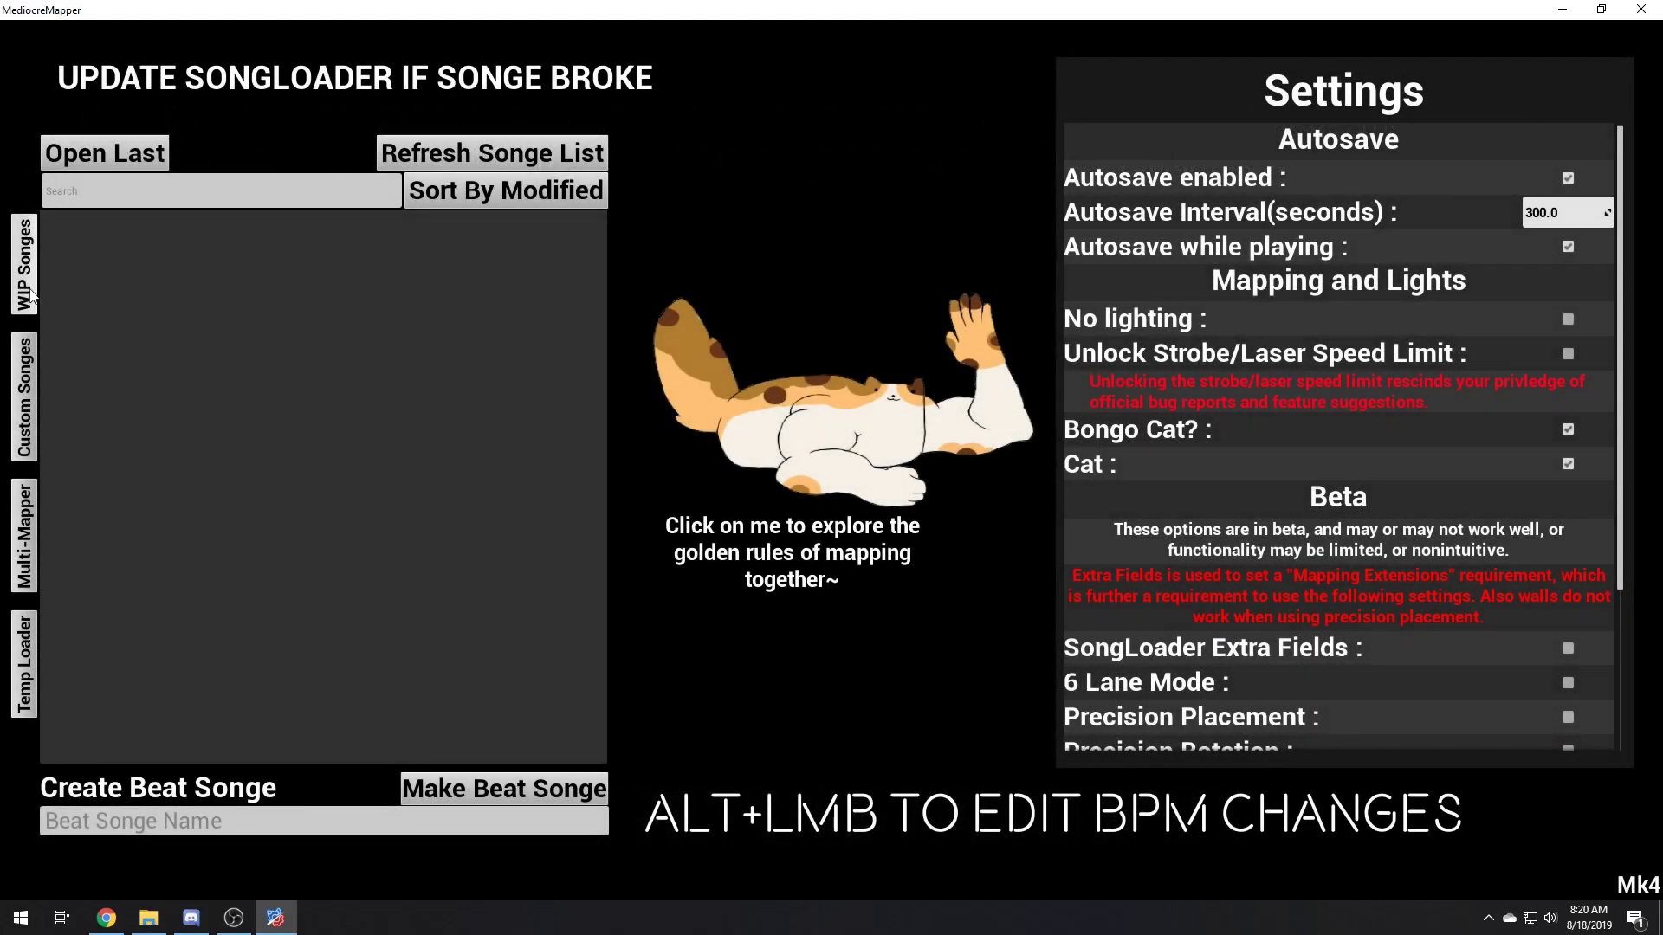
# Enable the SongLoader Extra Fields option in the beta settings, keeping Cat enabled
pyautogui.scroll(-1, 1276, 483)
pyautogui.scroll(-5, 1276, 483)
pyautogui.scroll(6, 1374, 480)
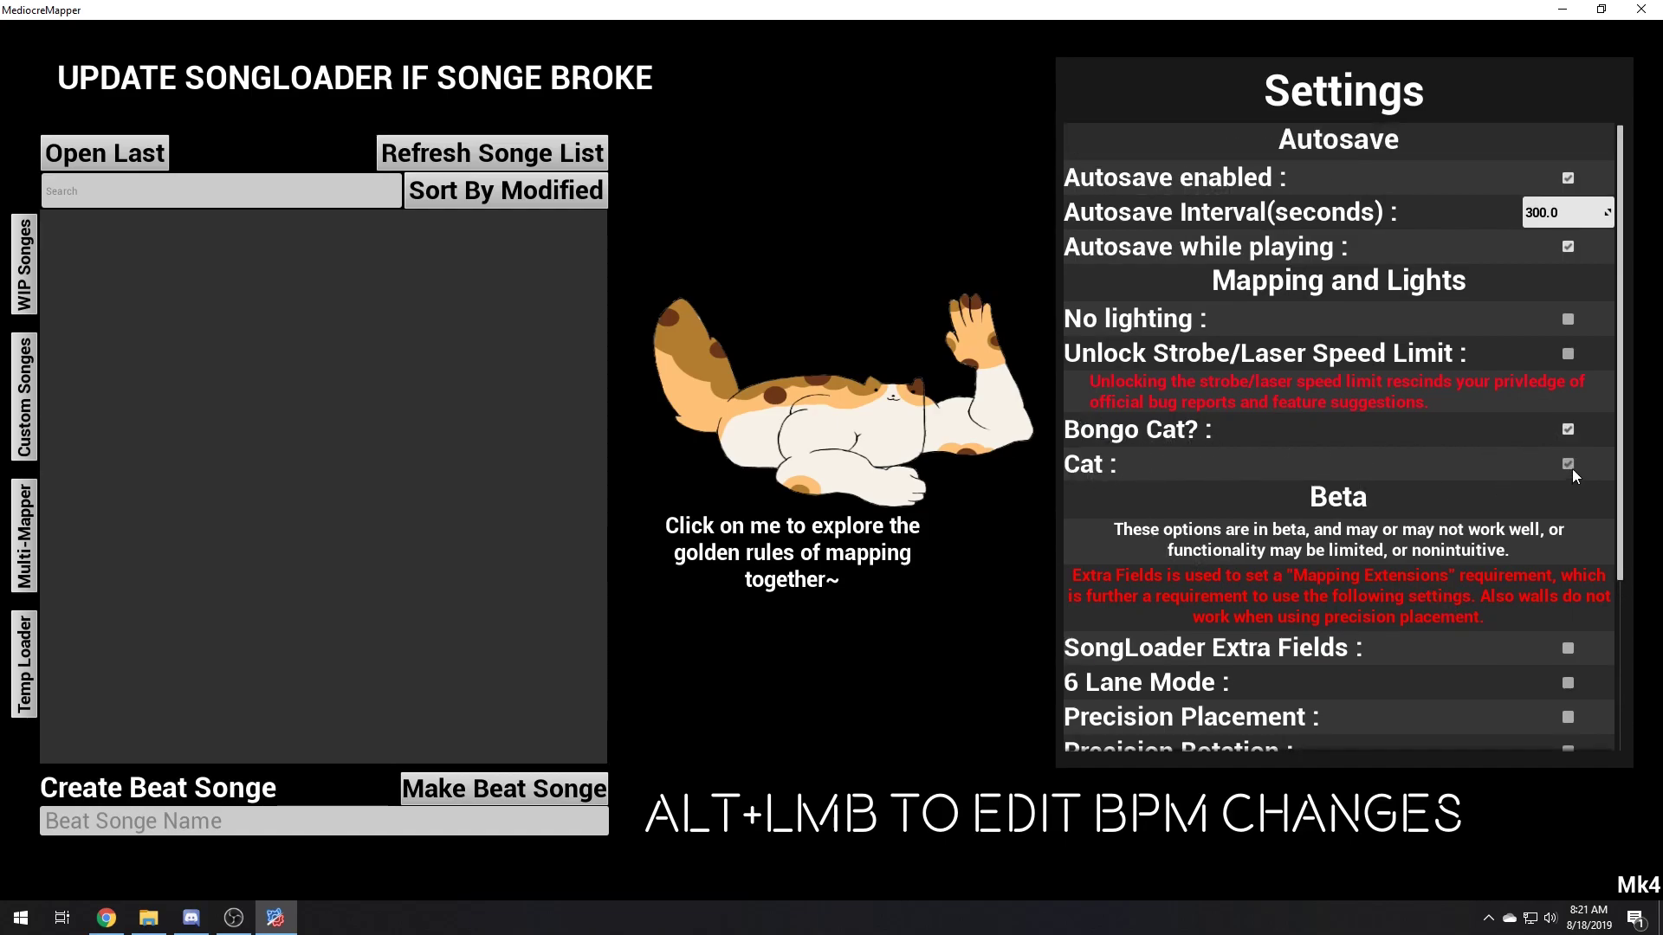
pyautogui.click(1568, 464)
pyautogui.scroll(-7, 1311, 497)
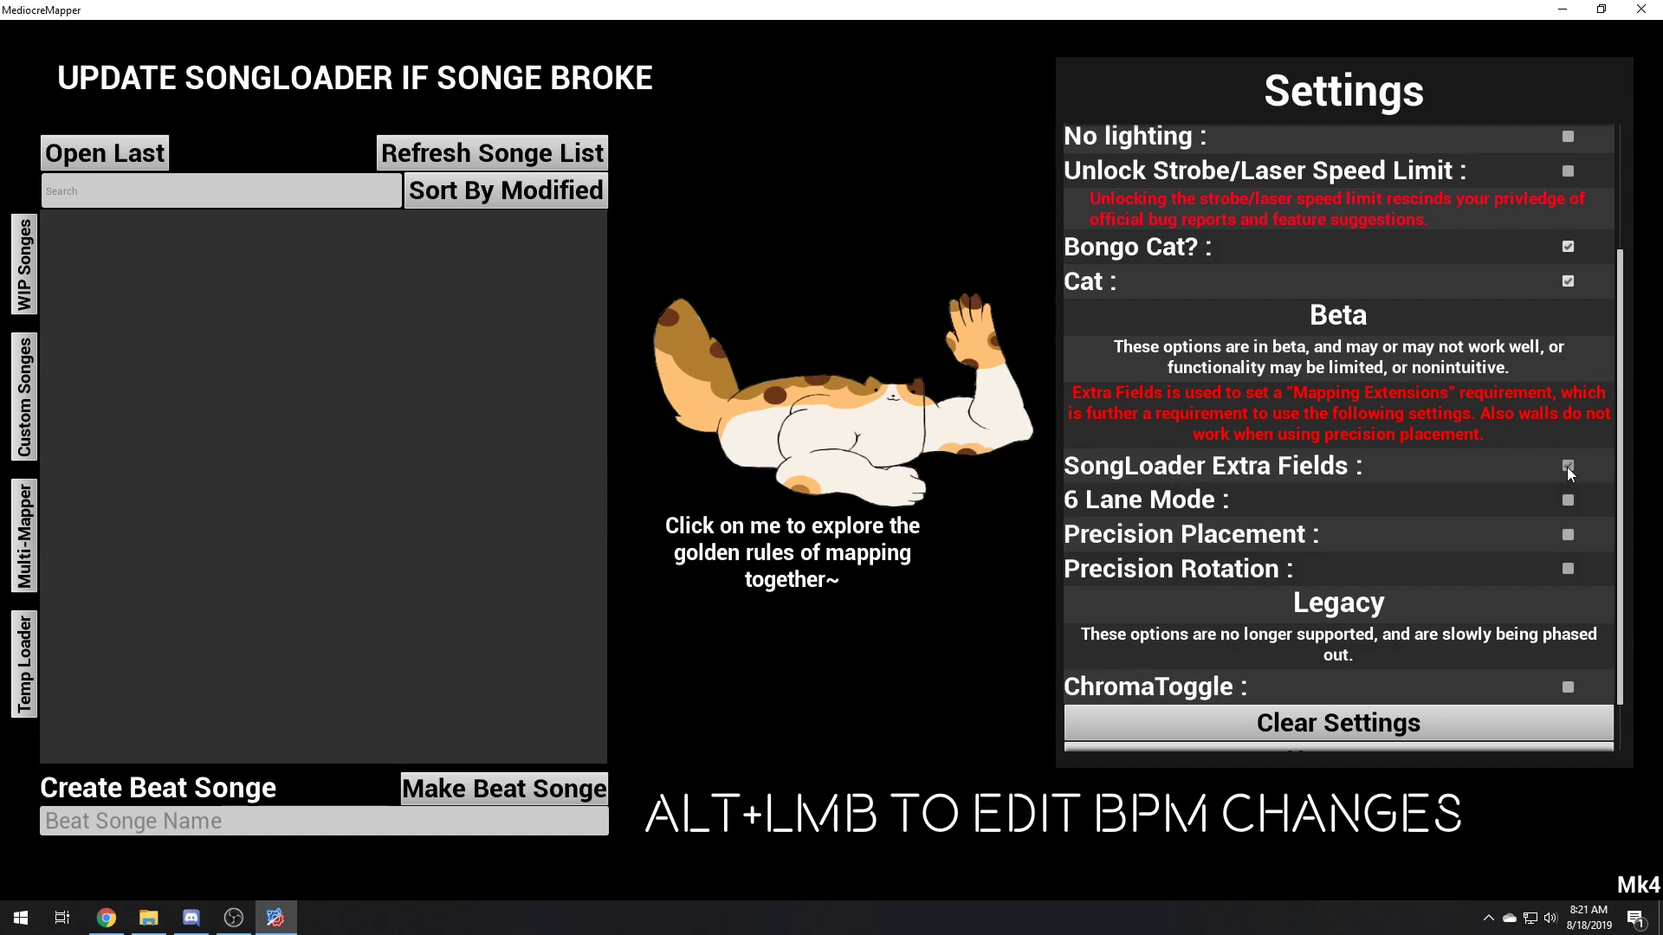
pyautogui.scroll(-3, 1381, 606)
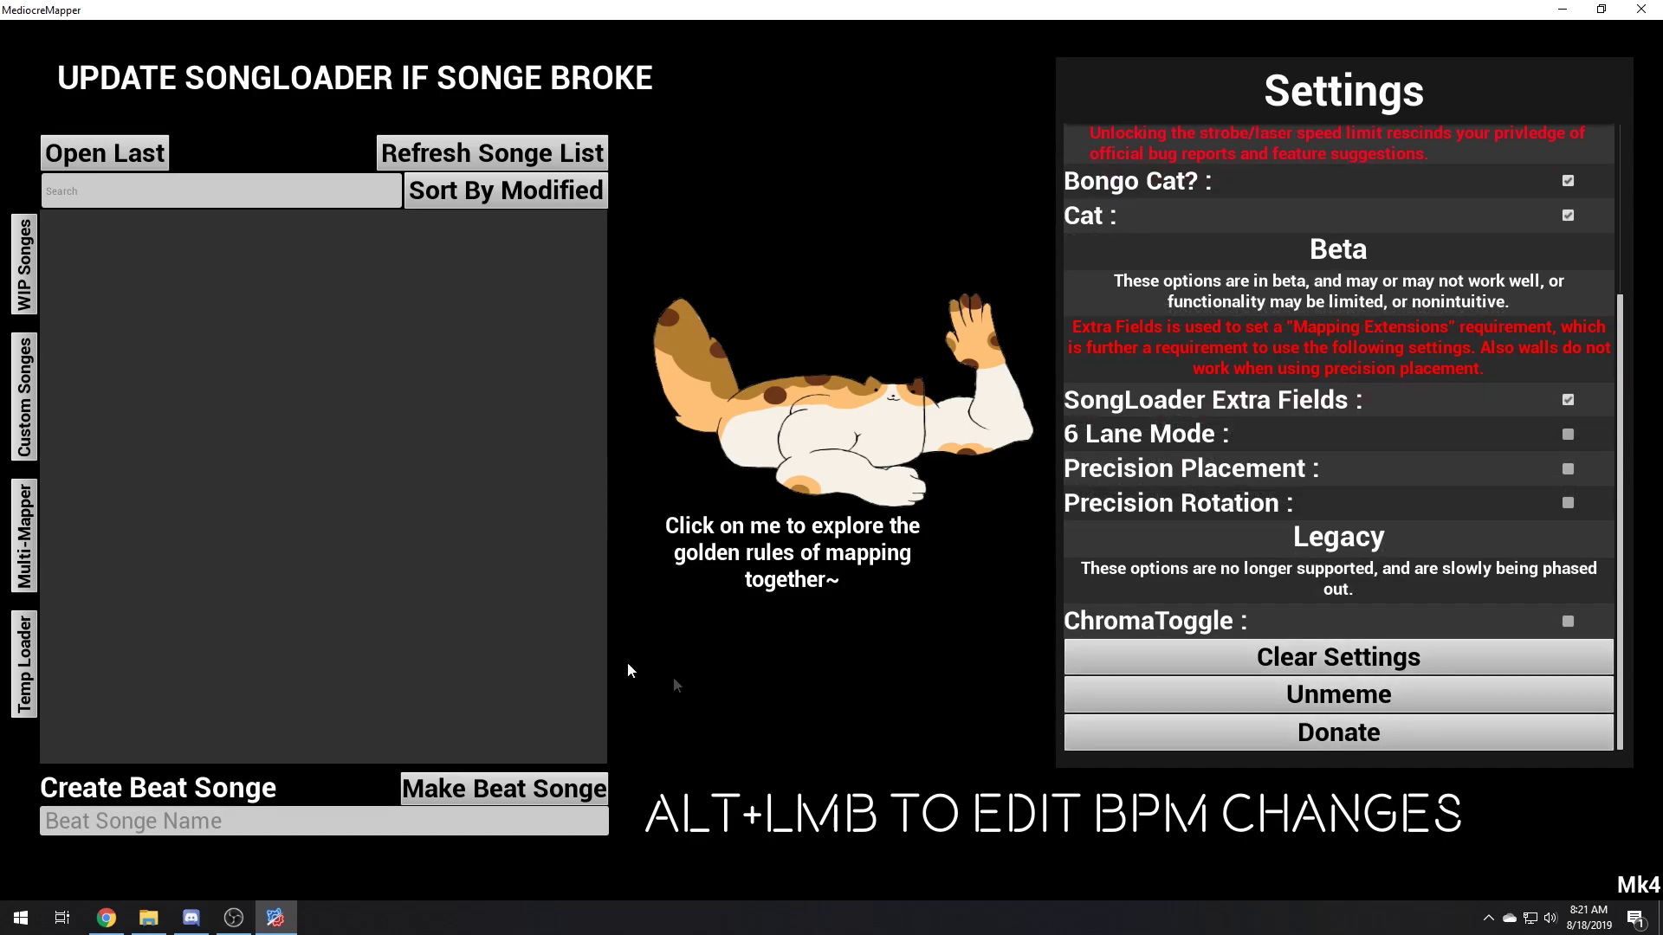
# Create a beat song named "New Test Song" in the WIP songs list
pyautogui.click(29, 255)
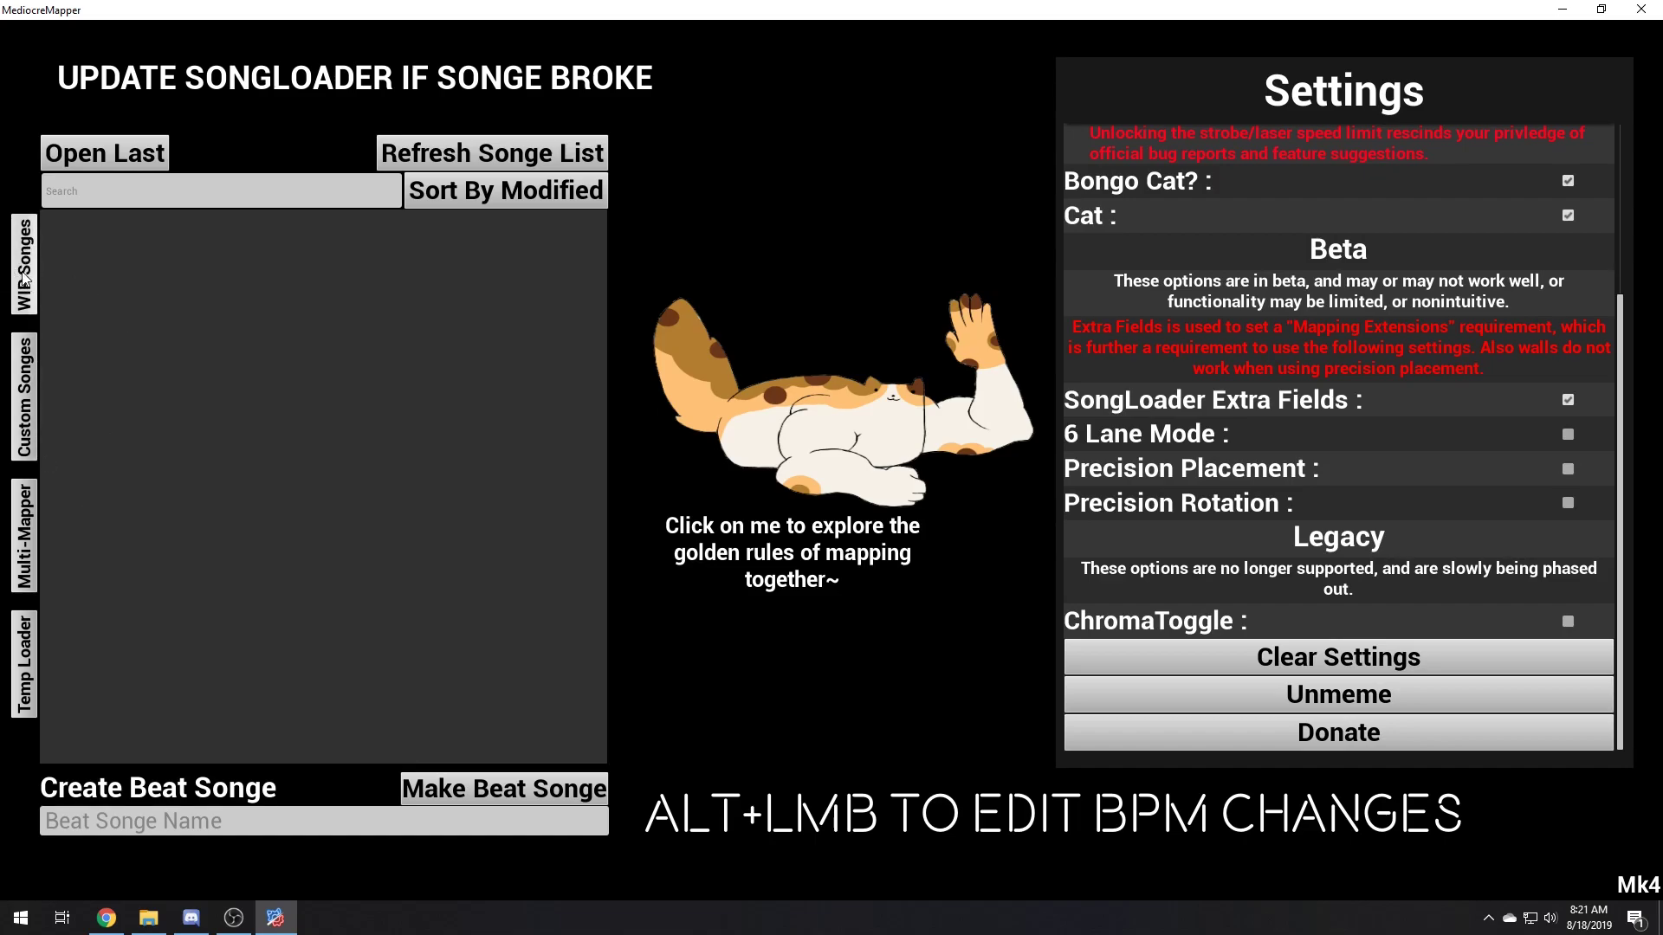
pyautogui.click(483, 795)
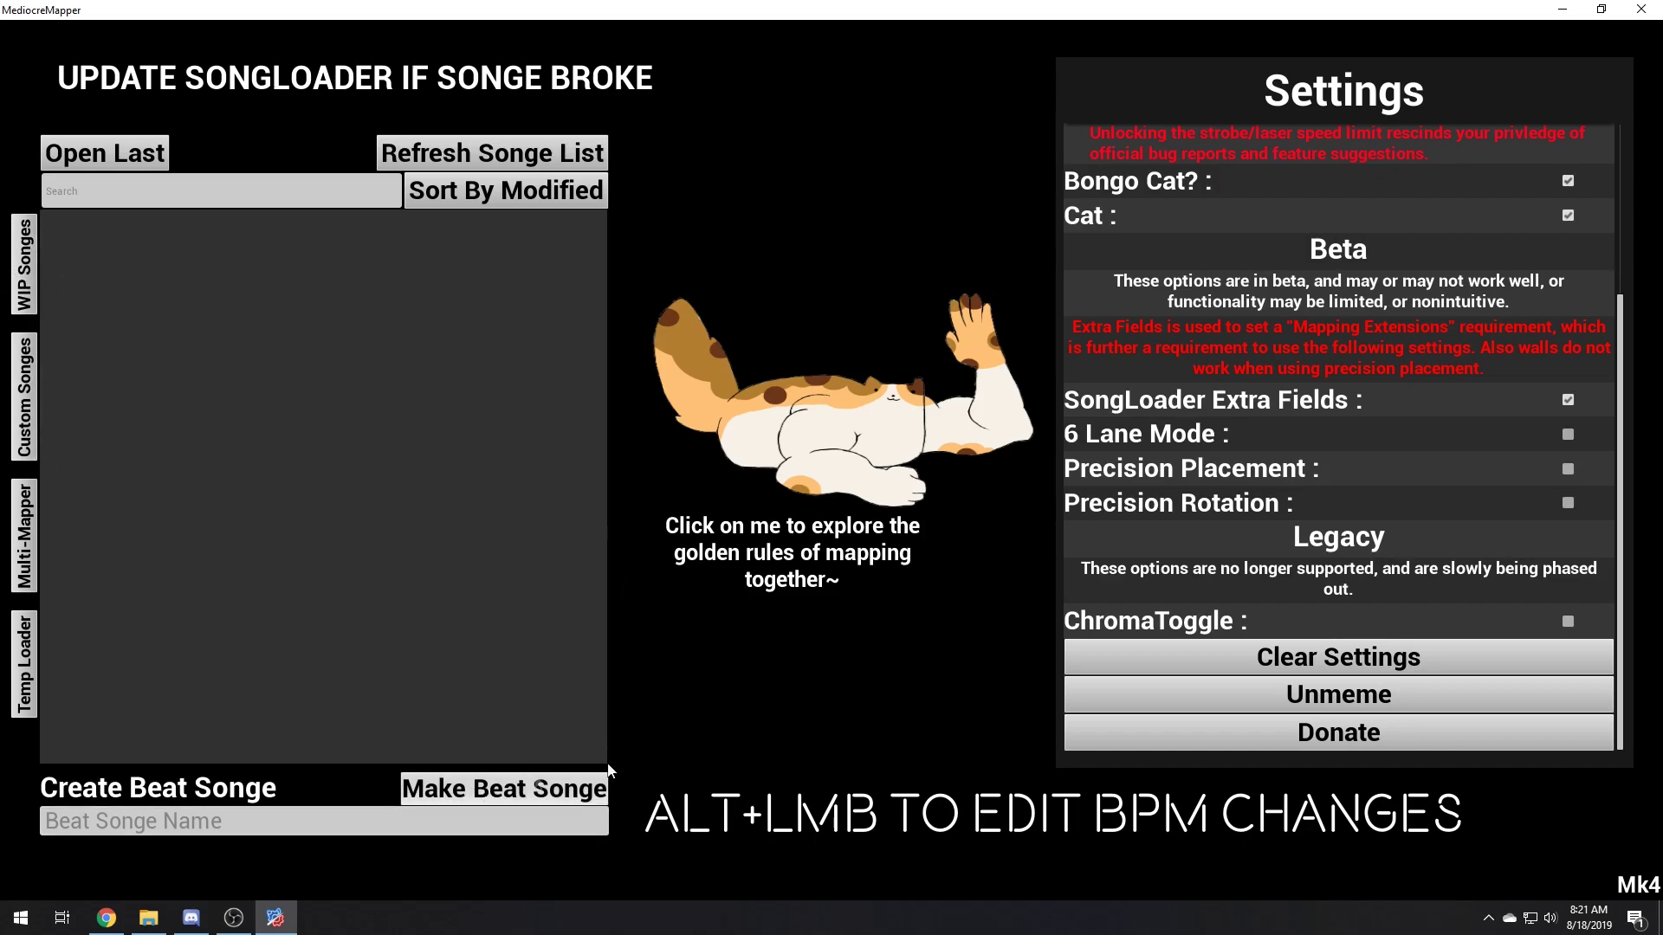
pyautogui.click(417, 824)
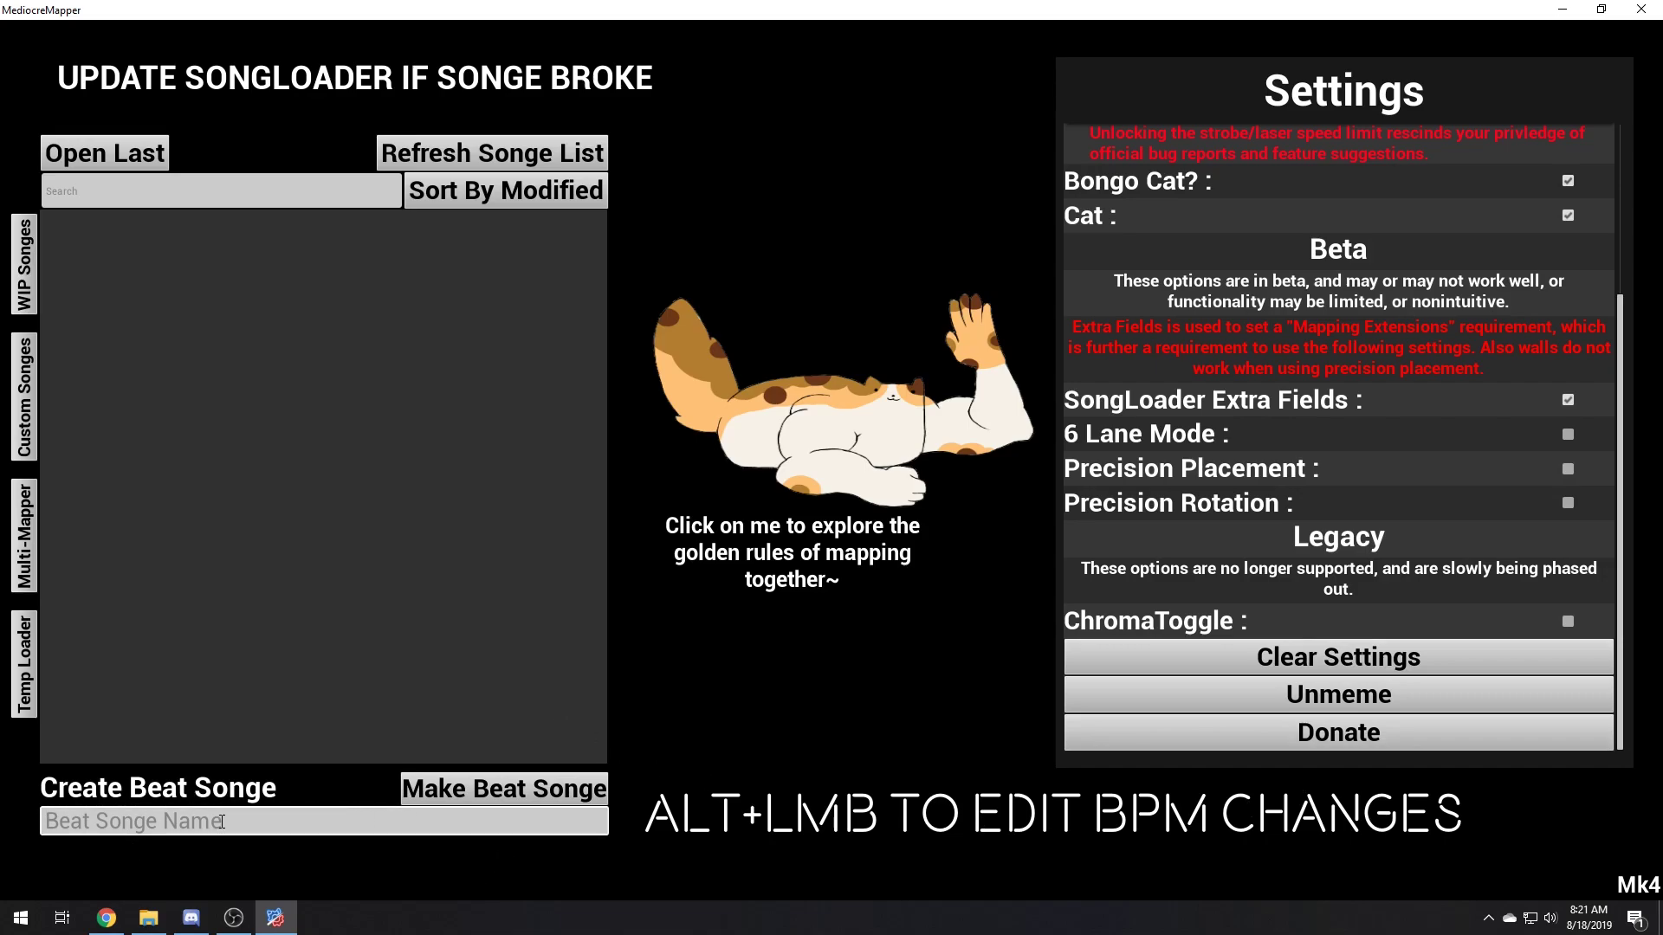
pyautogui.write('New Test S')
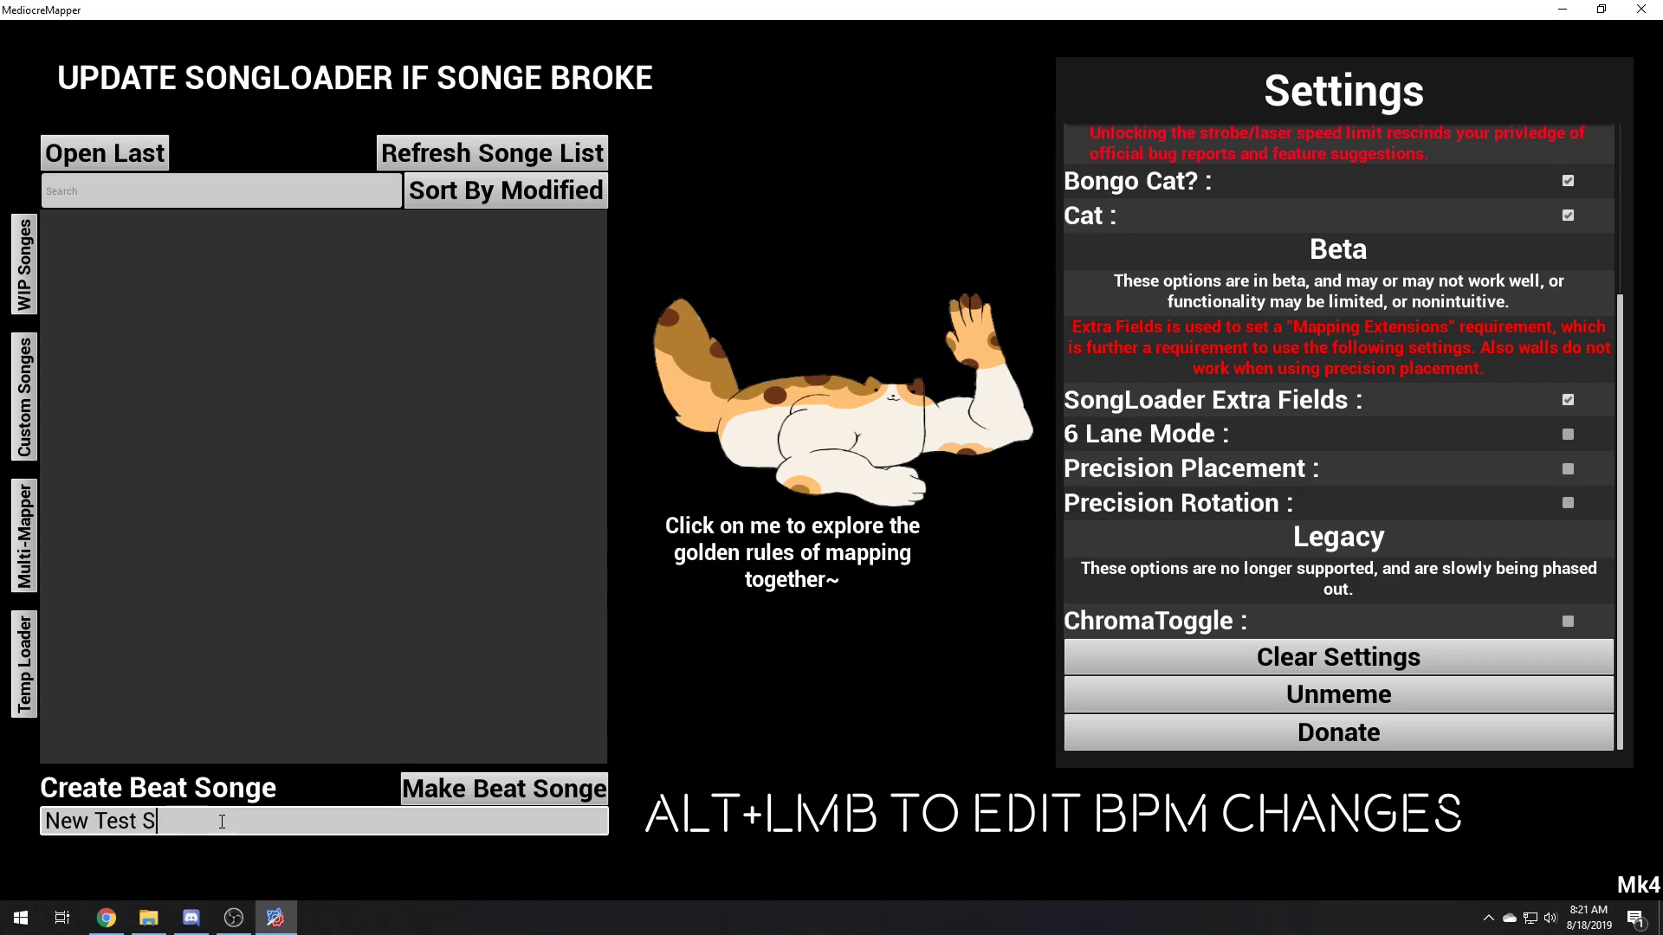
pyautogui.write('ong')
pyautogui.click(421, 789)
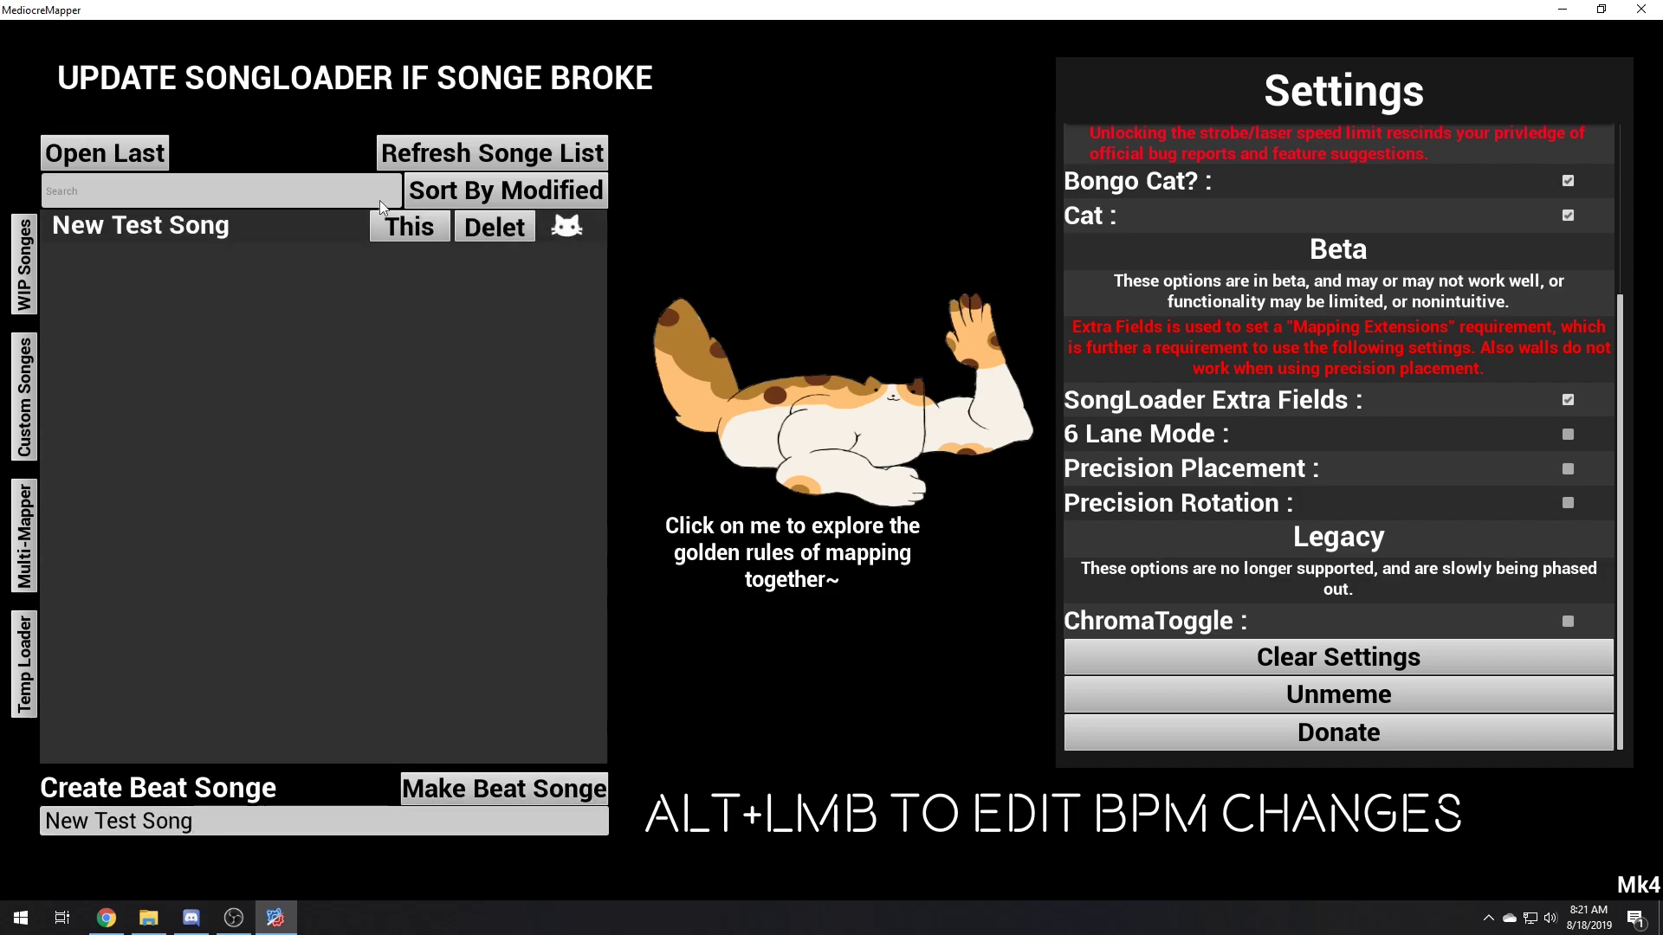
# Open New Test Song and add "Mapping Extensions" as a requirement in its extra fields
pyautogui.click(407, 227)
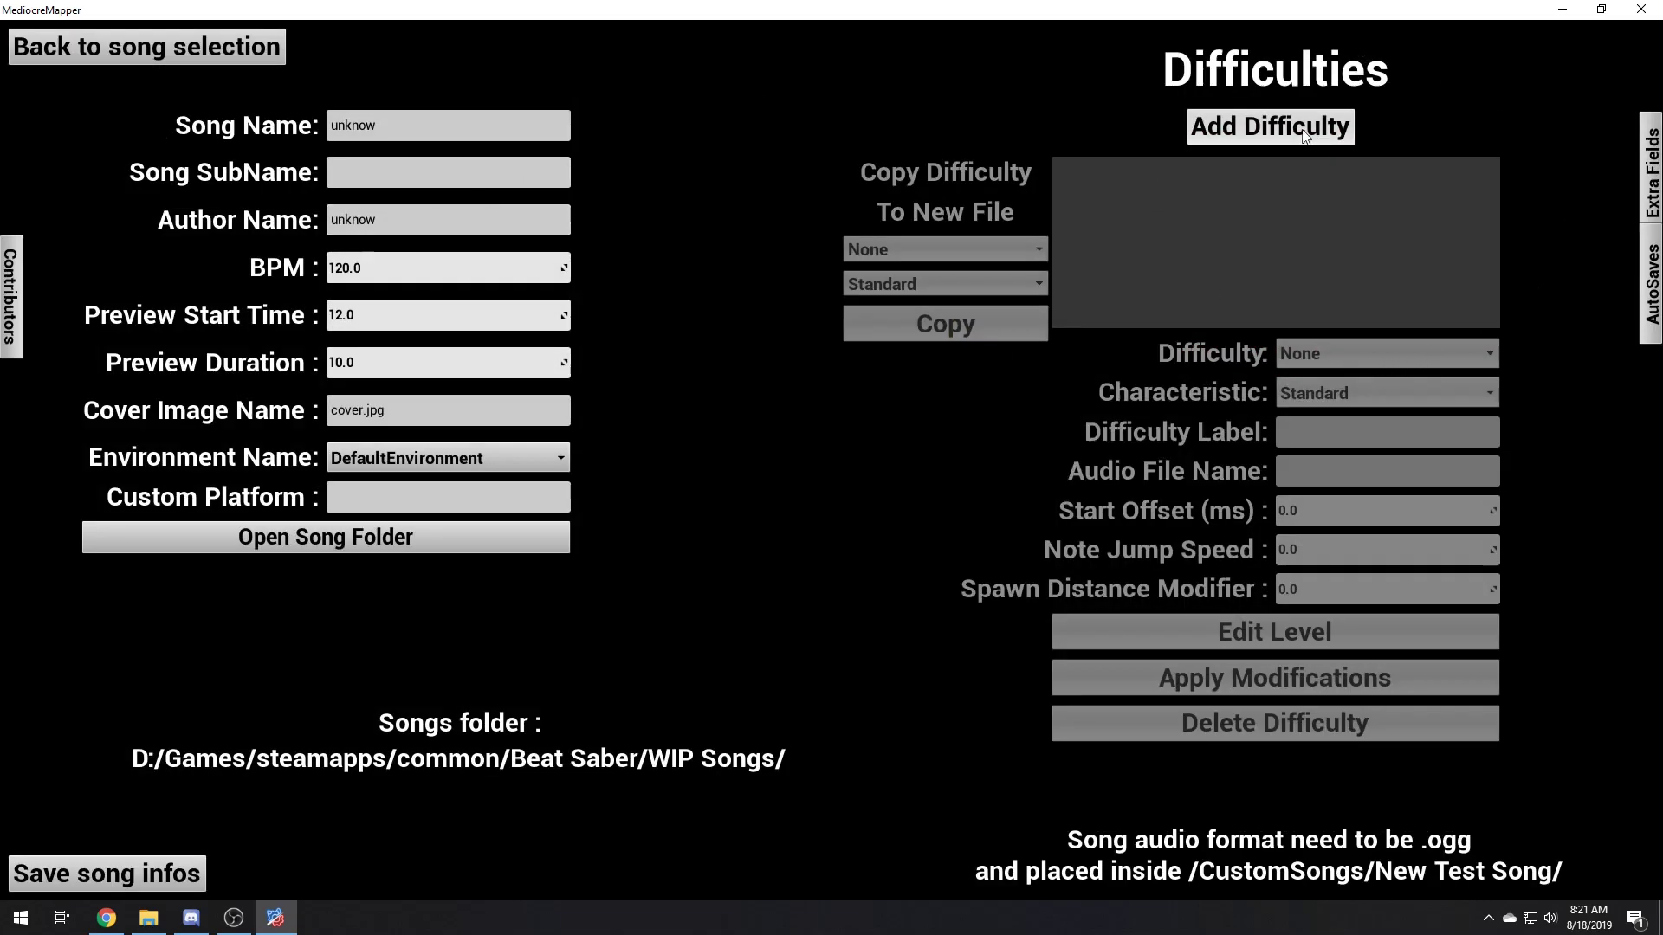
pyautogui.click(1654, 162)
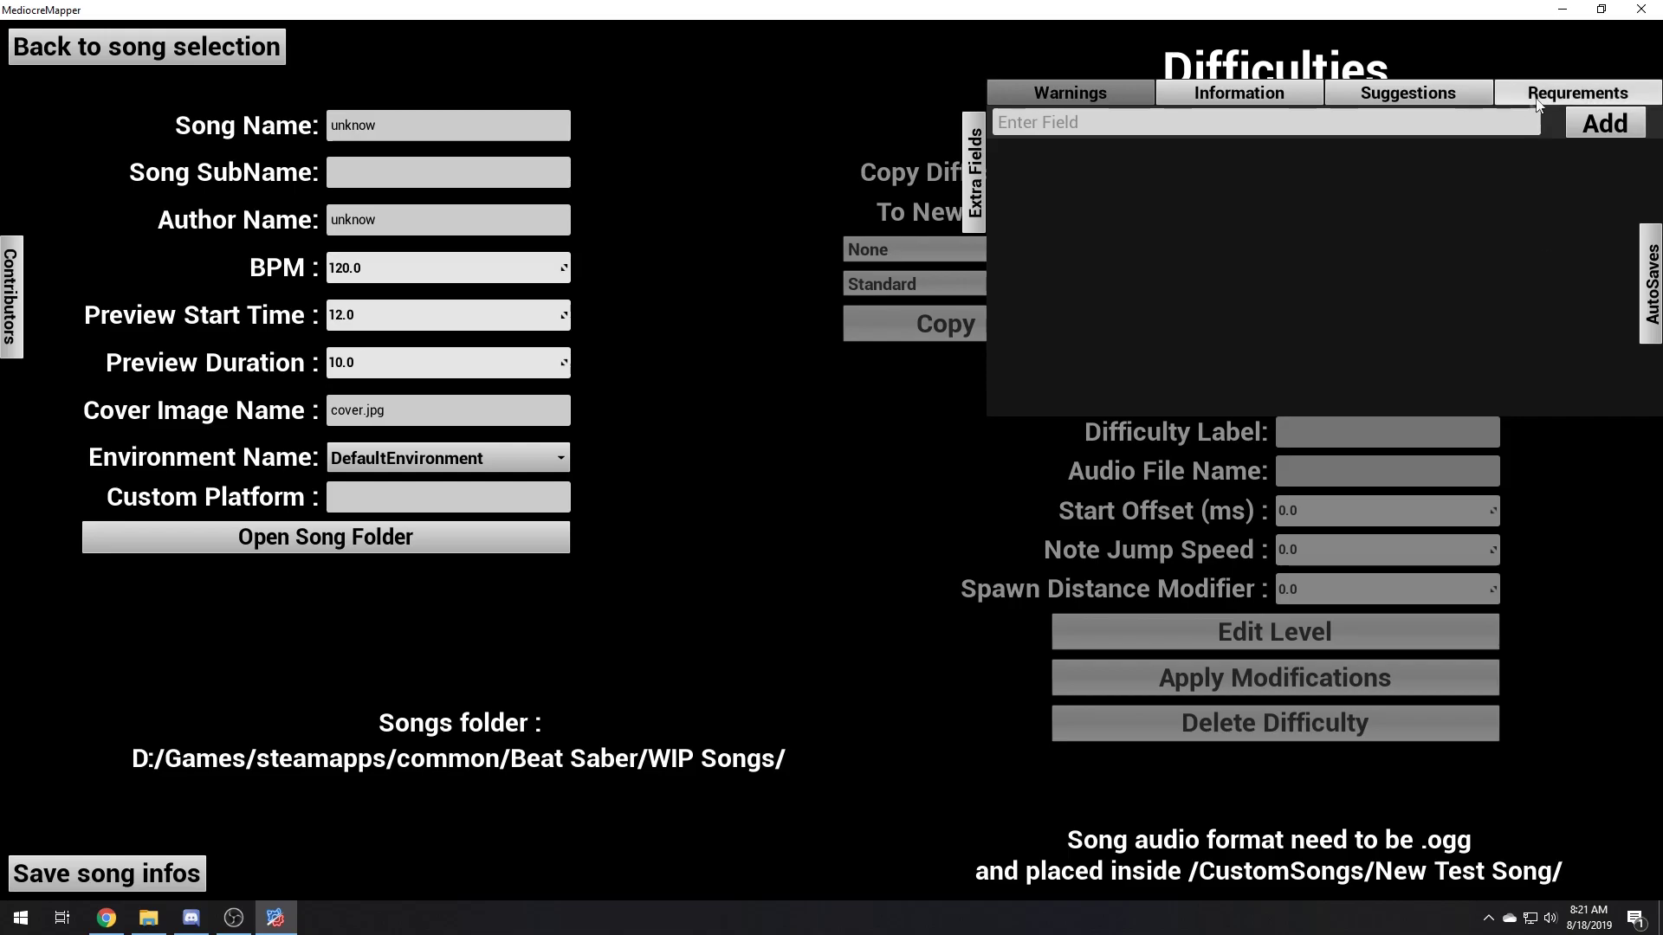
pyautogui.click(1551, 93)
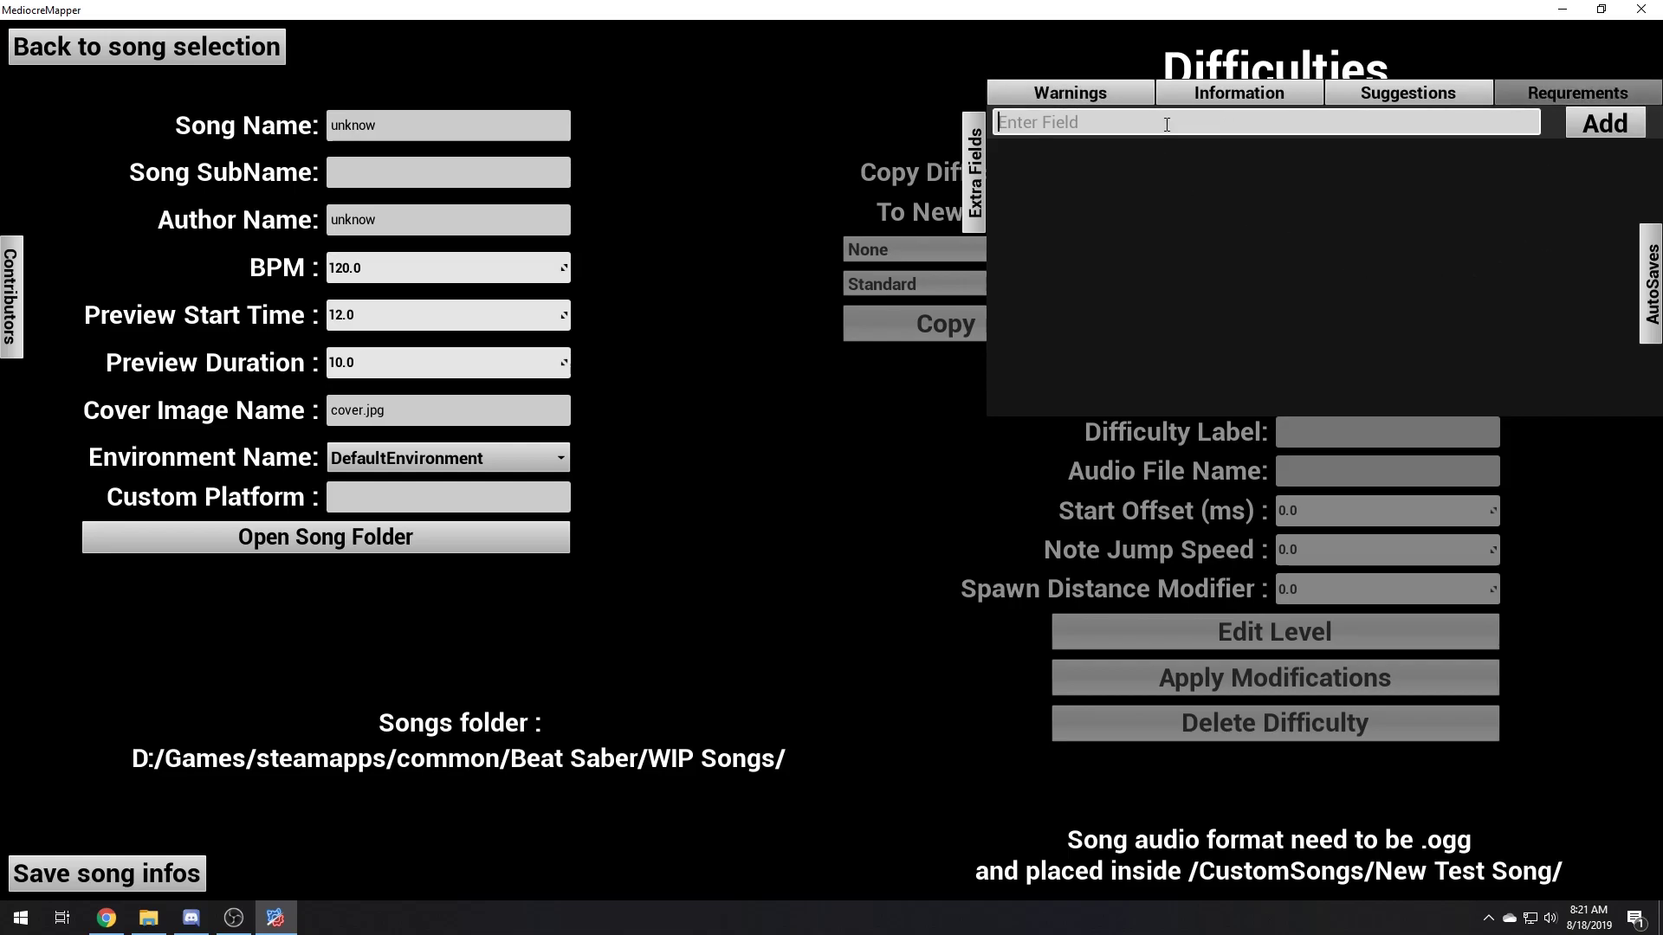
pyautogui.write('Mapping Extensions')
pyautogui.click(1590, 134)
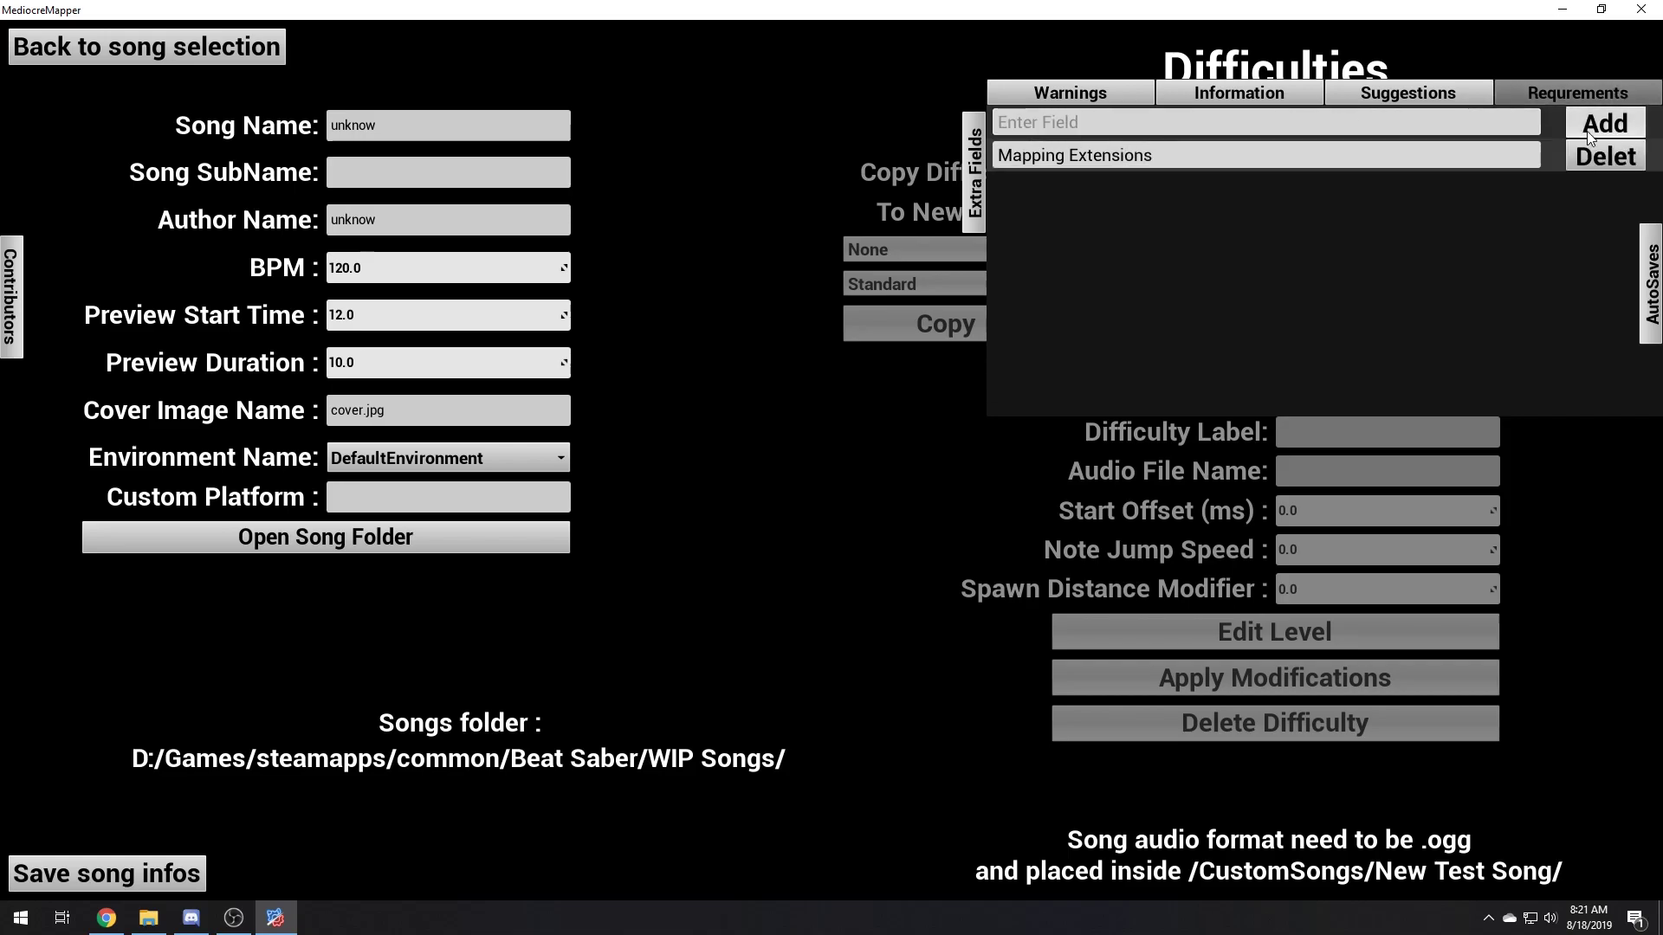
pyautogui.click(977, 192)
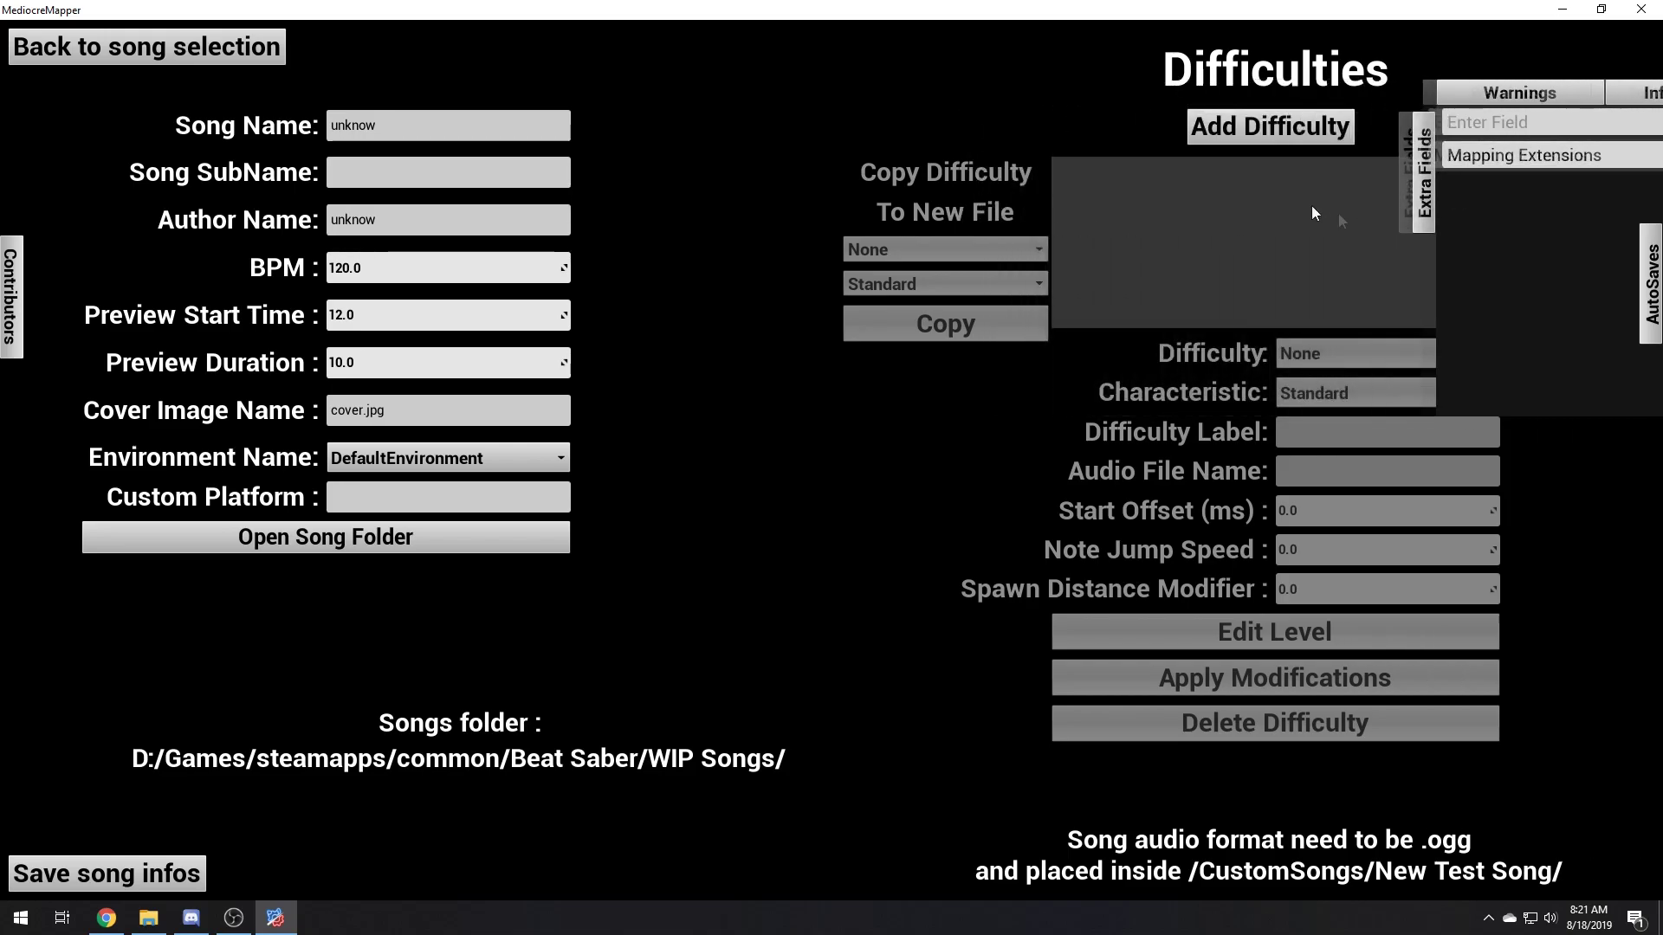
# Return to song selection and examine the beta mapping options, such as 6 Lane Mode, Precision Placement and Precision Rotation
pyautogui.click(145, 54)
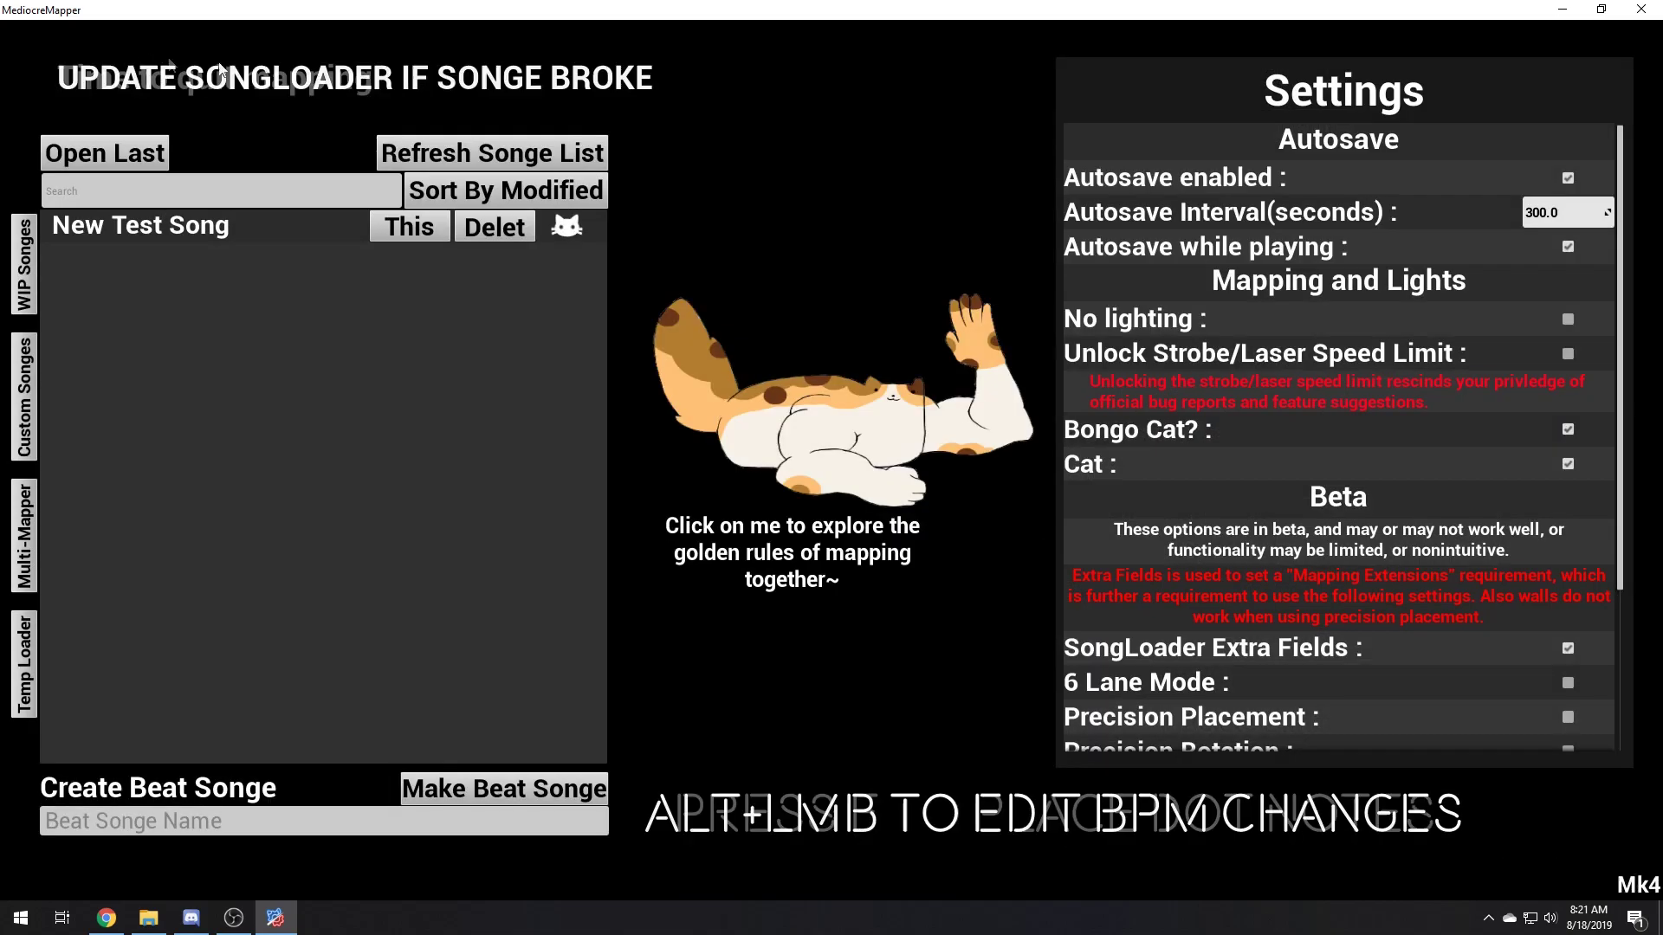
pyautogui.scroll(-2, 1249, 582)
pyautogui.scroll(-2, 1249, 582)
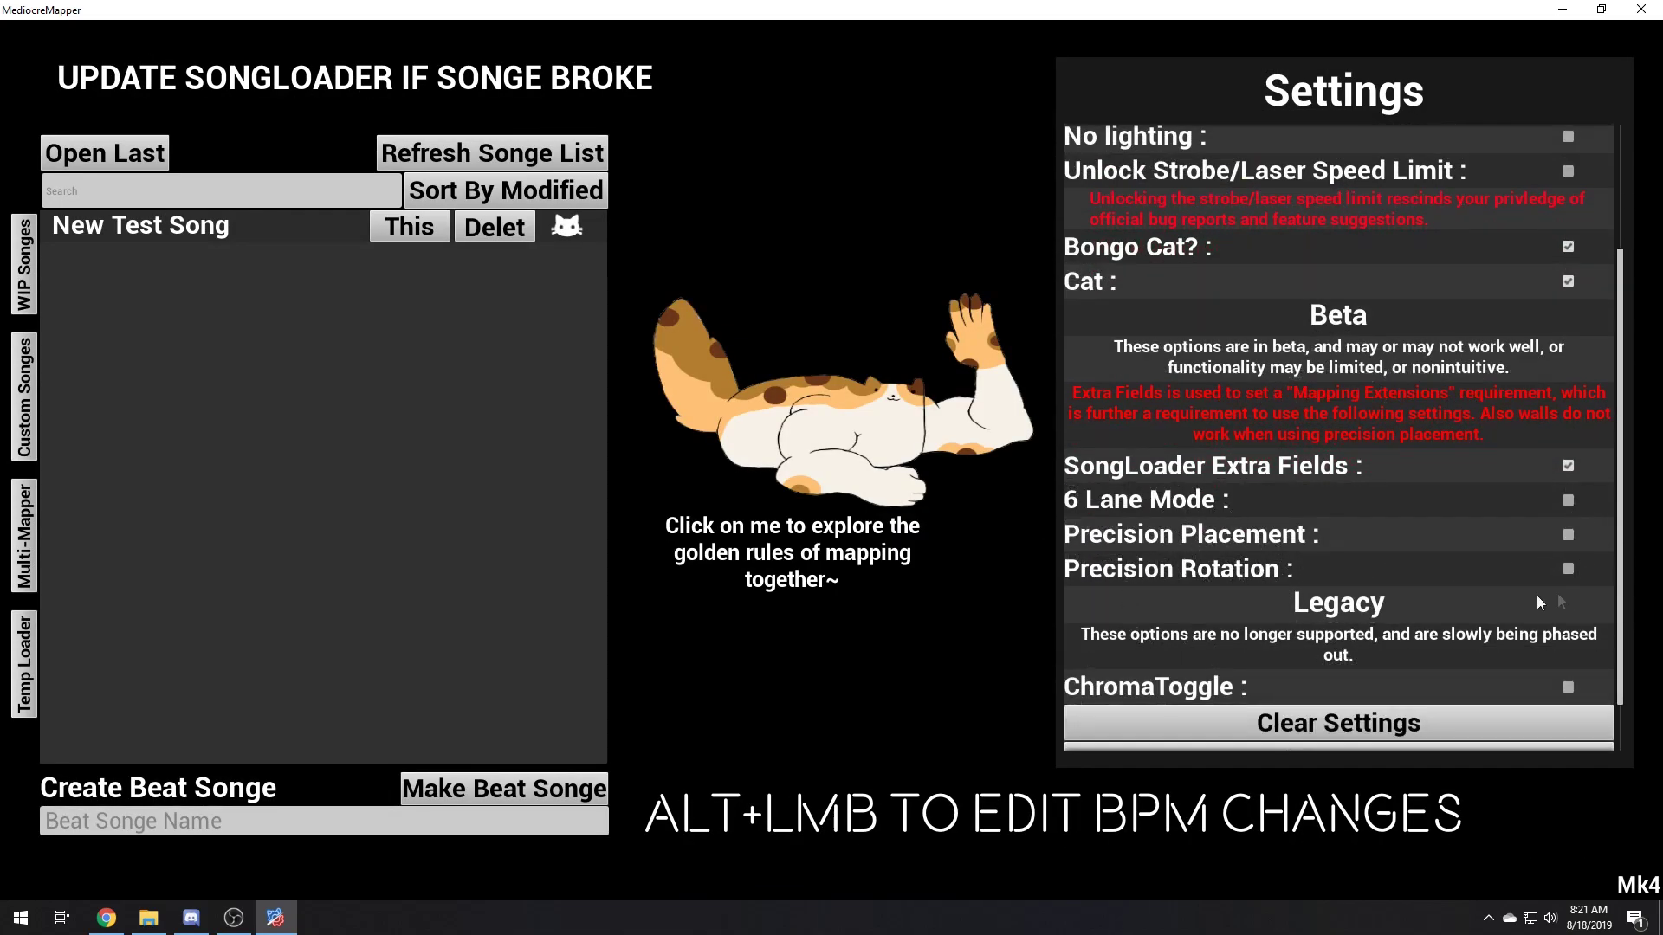
pyautogui.scroll(-2, 1221, 553)
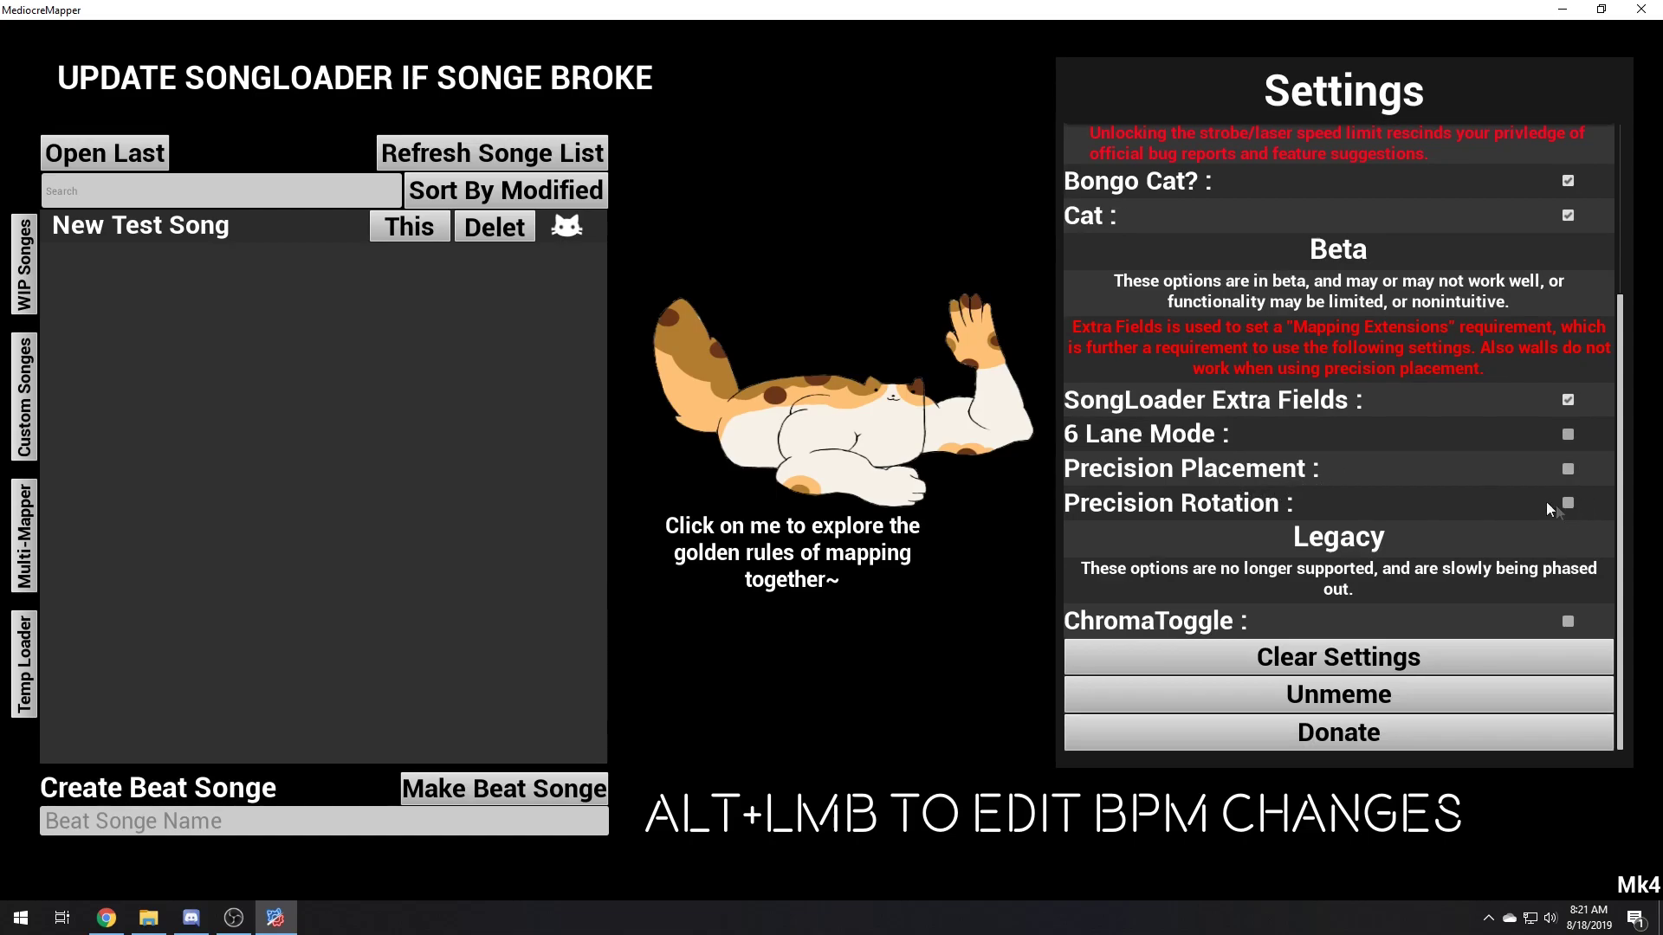
pyautogui.scroll(6, 1379, 516)
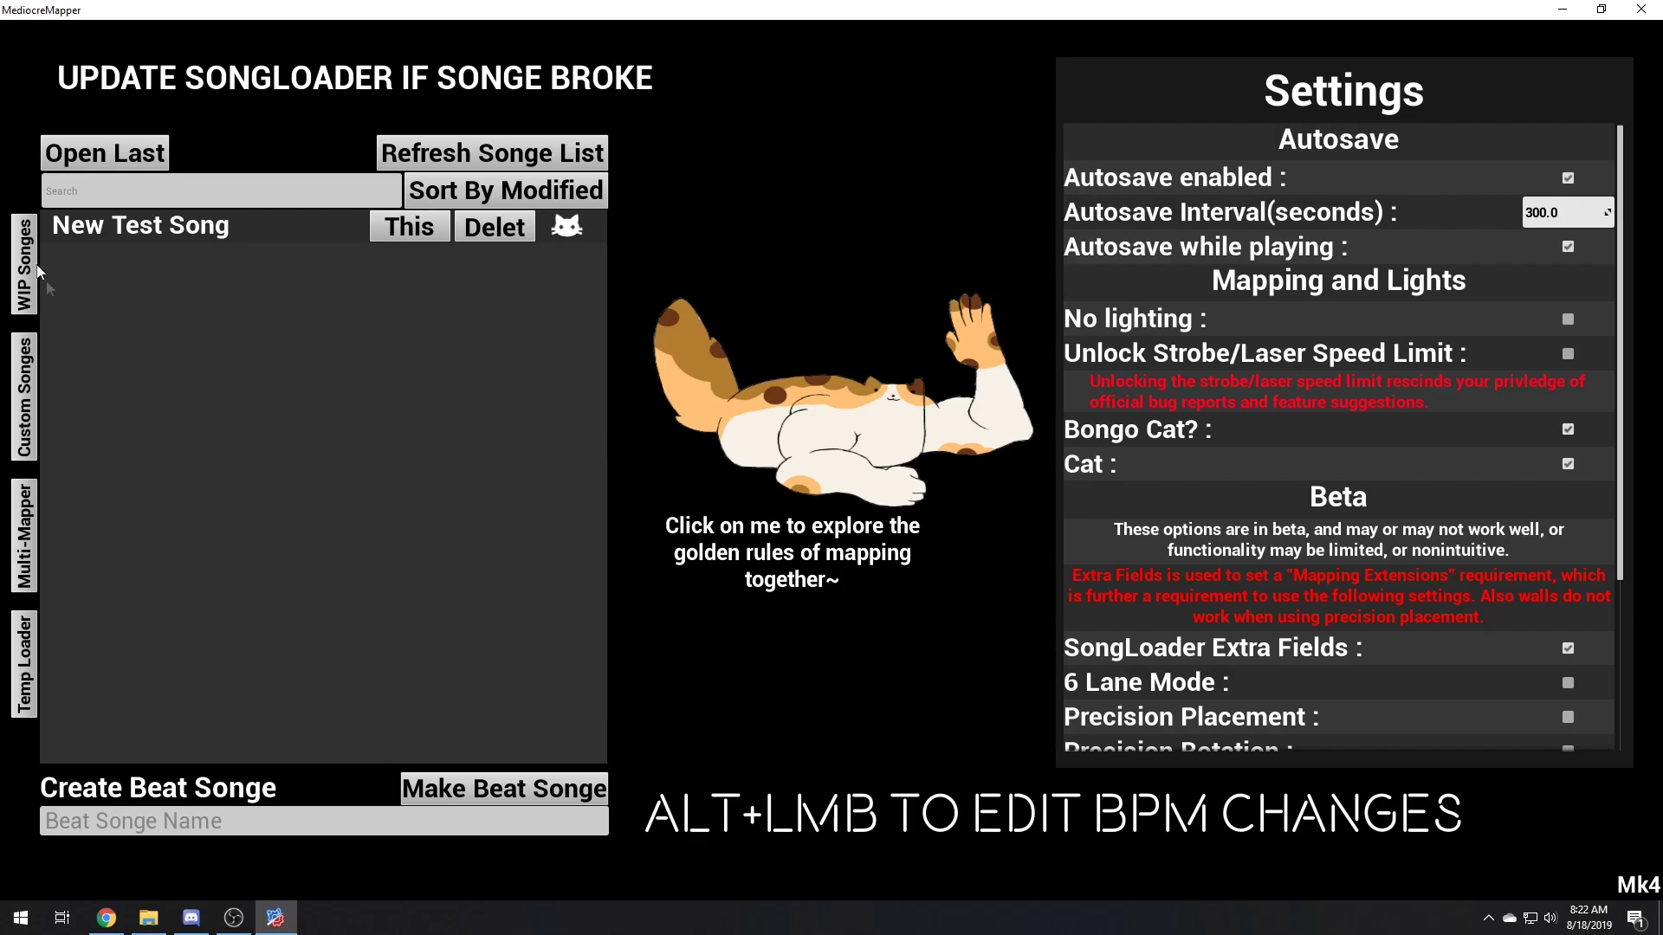
# Open New Test Song and set its song name to "The Song", sub-name to "The Artist" and author name to "YOUR NAME"
pyautogui.click(407, 227)
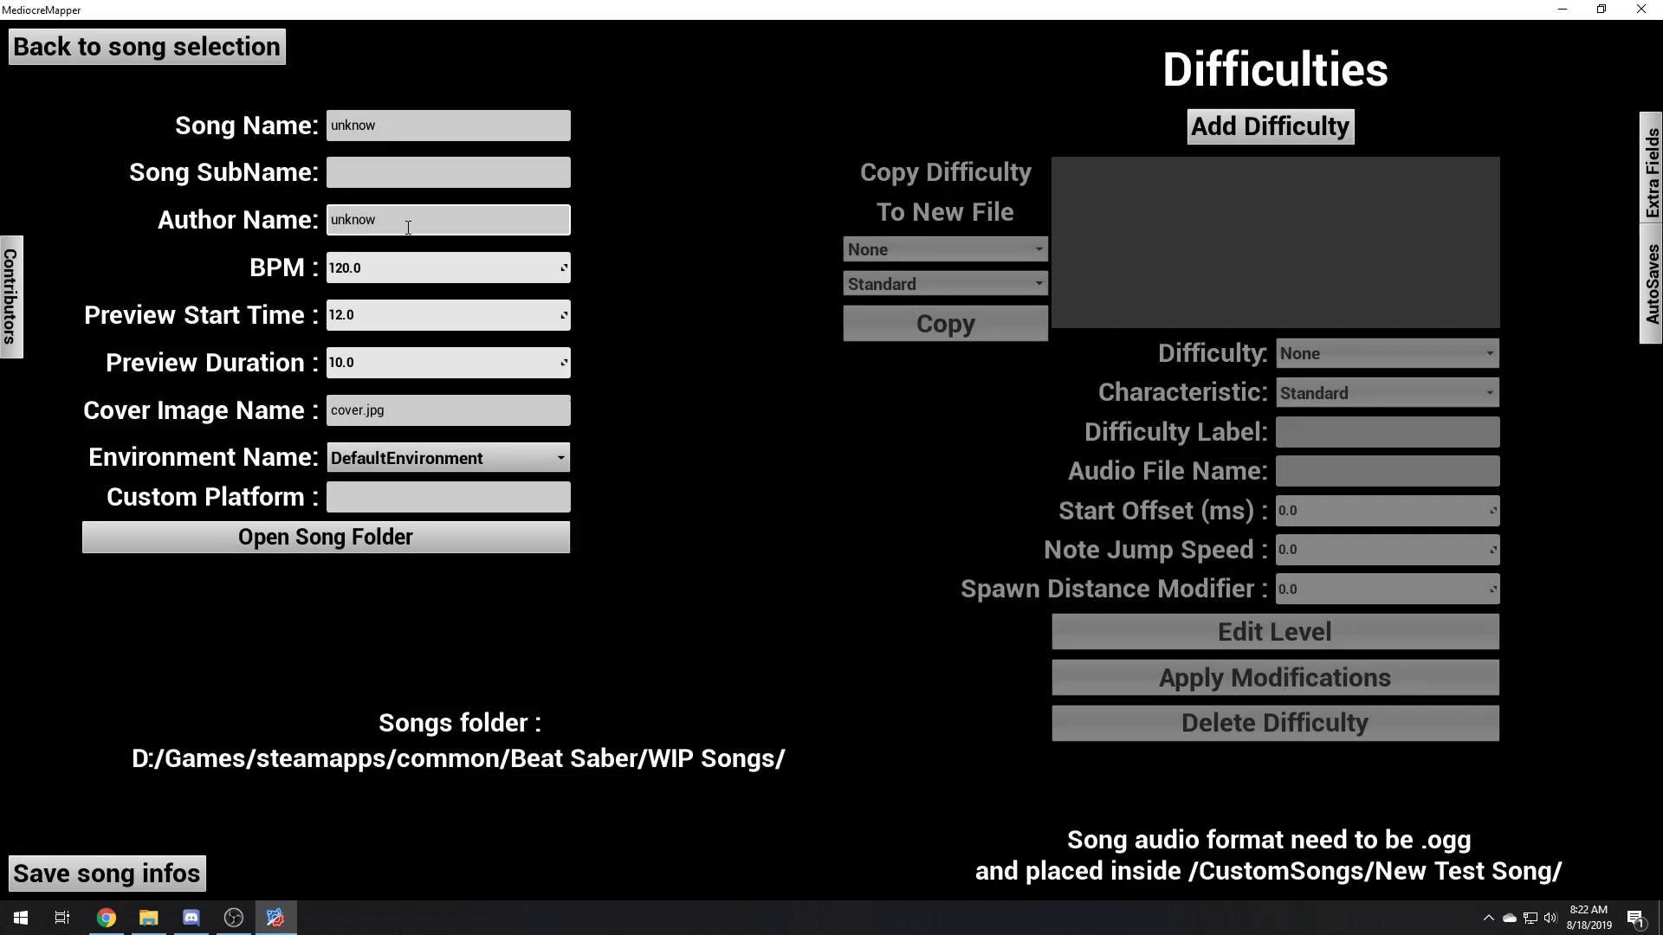
pyautogui.doubleClick(388, 123)
pyautogui.write('The Song')
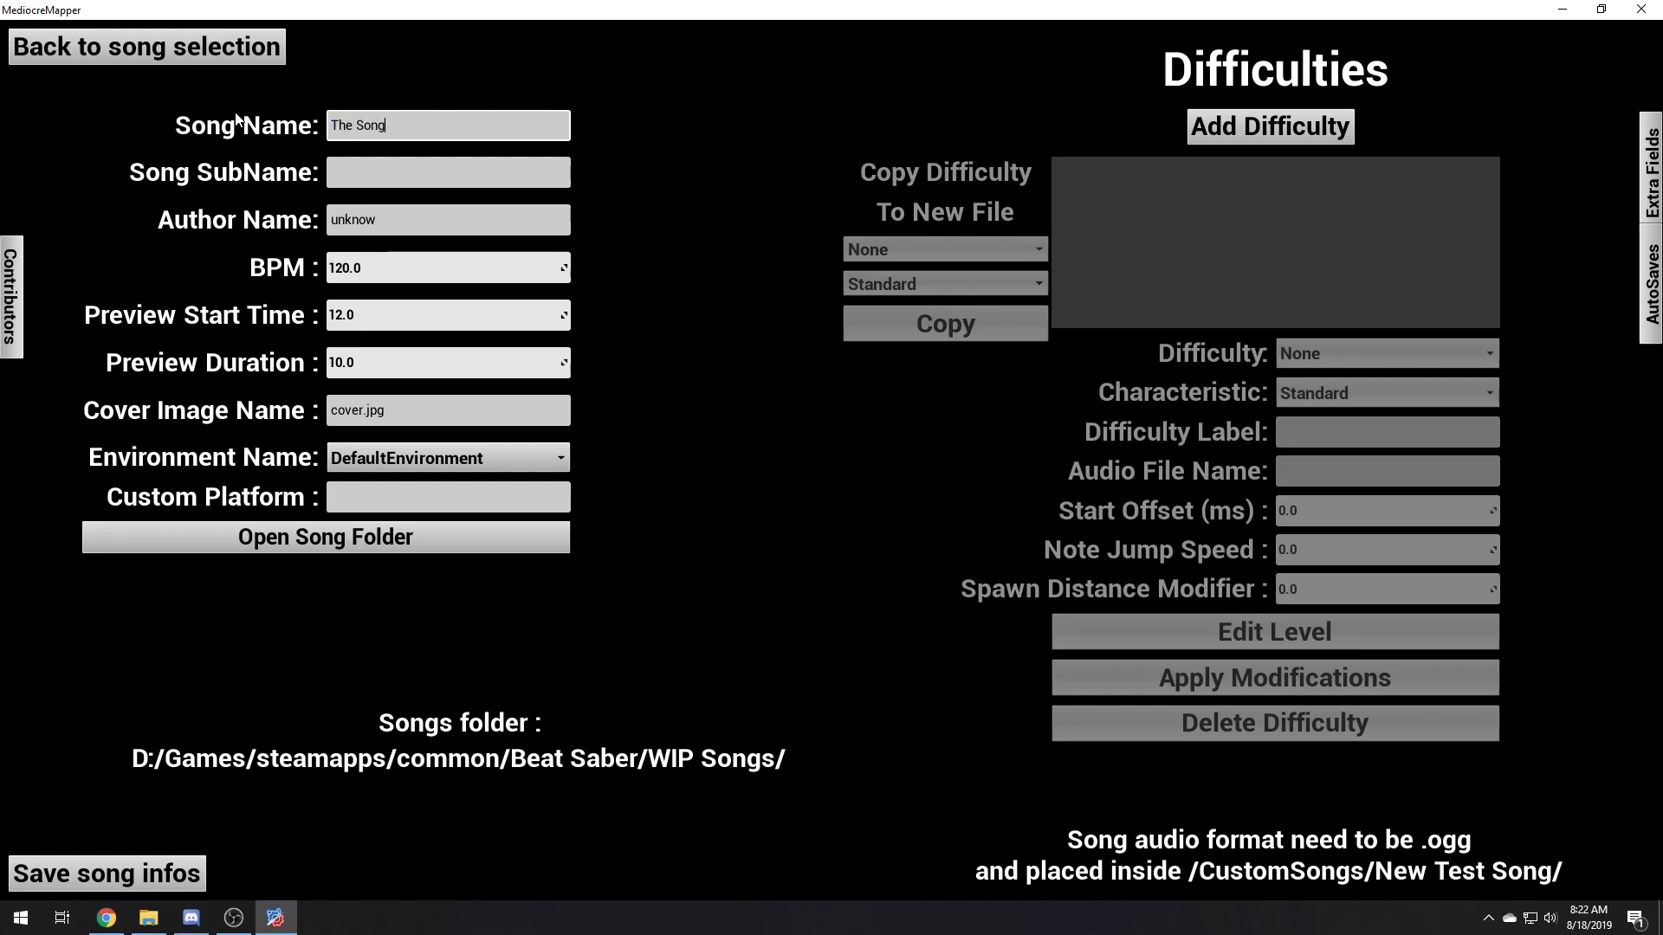
pyautogui.press('Tab')
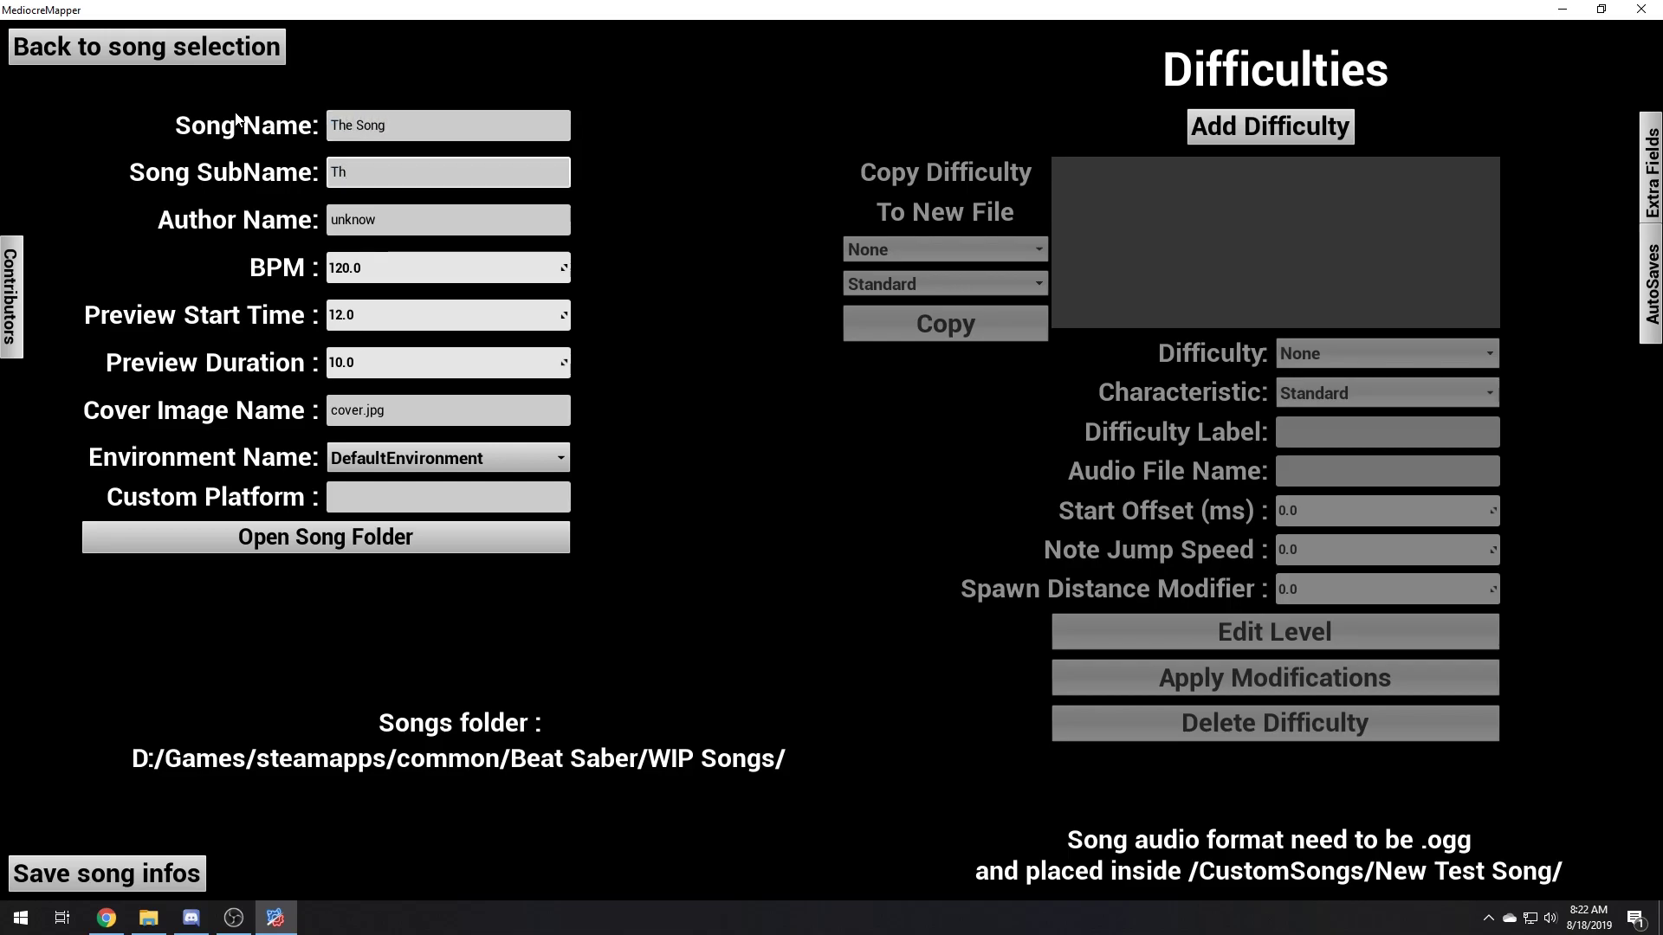
pyautogui.write('The Artist')
pyautogui.press('Tab')
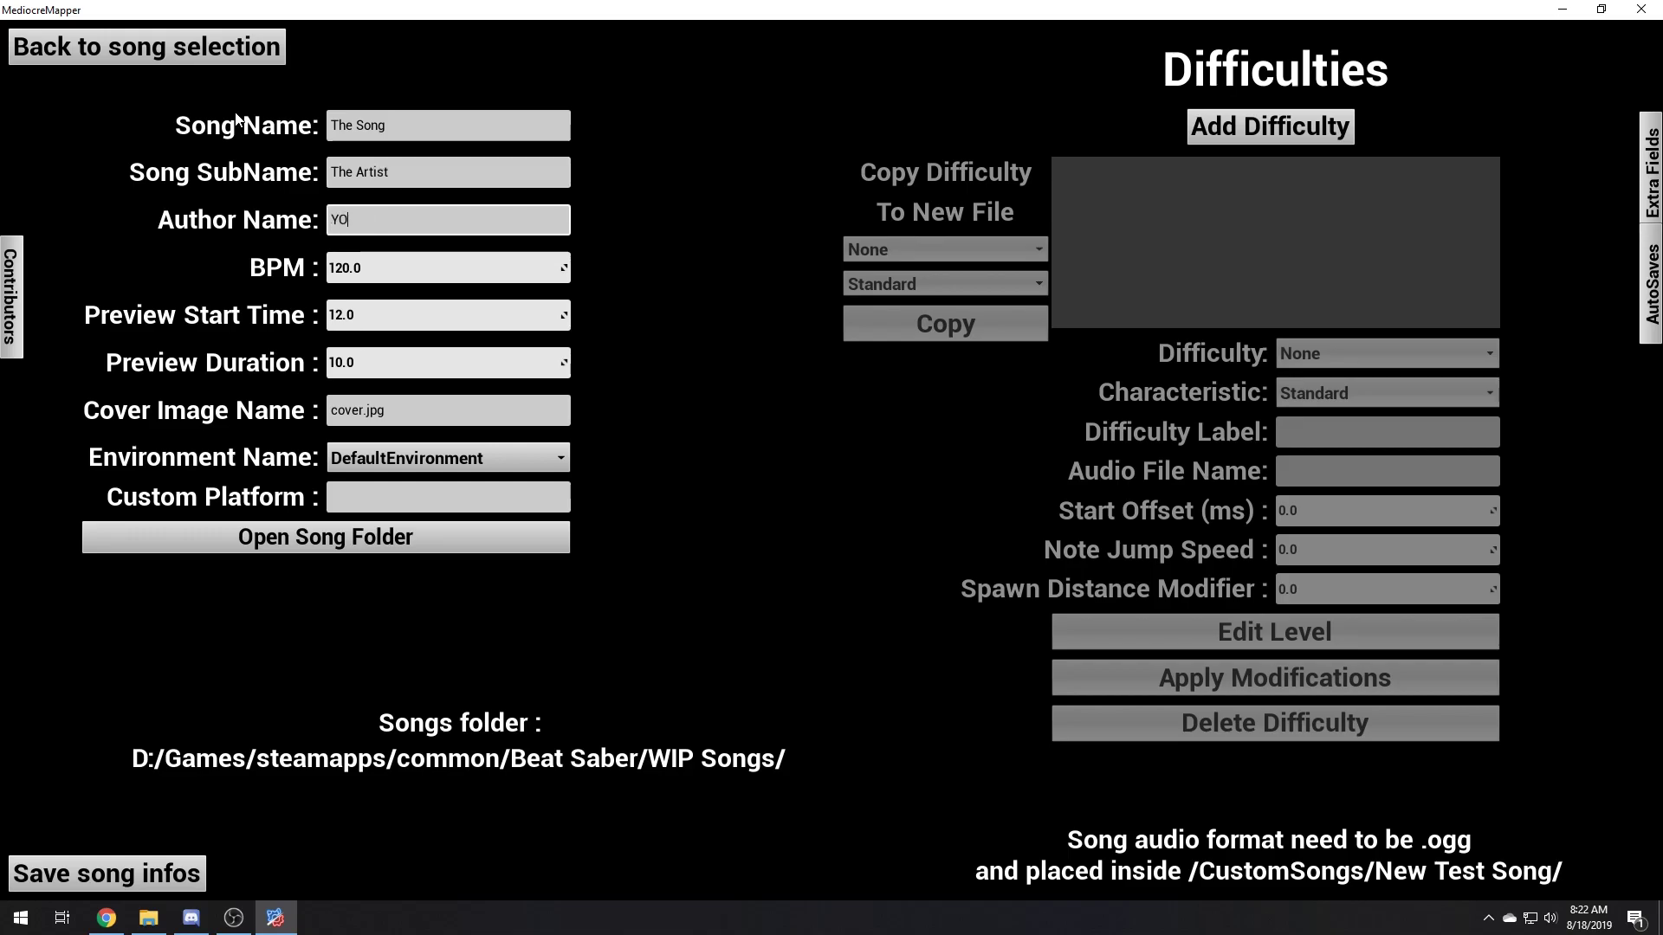
pyautogui.write('YOUR NAME')
pyautogui.press('Tab')
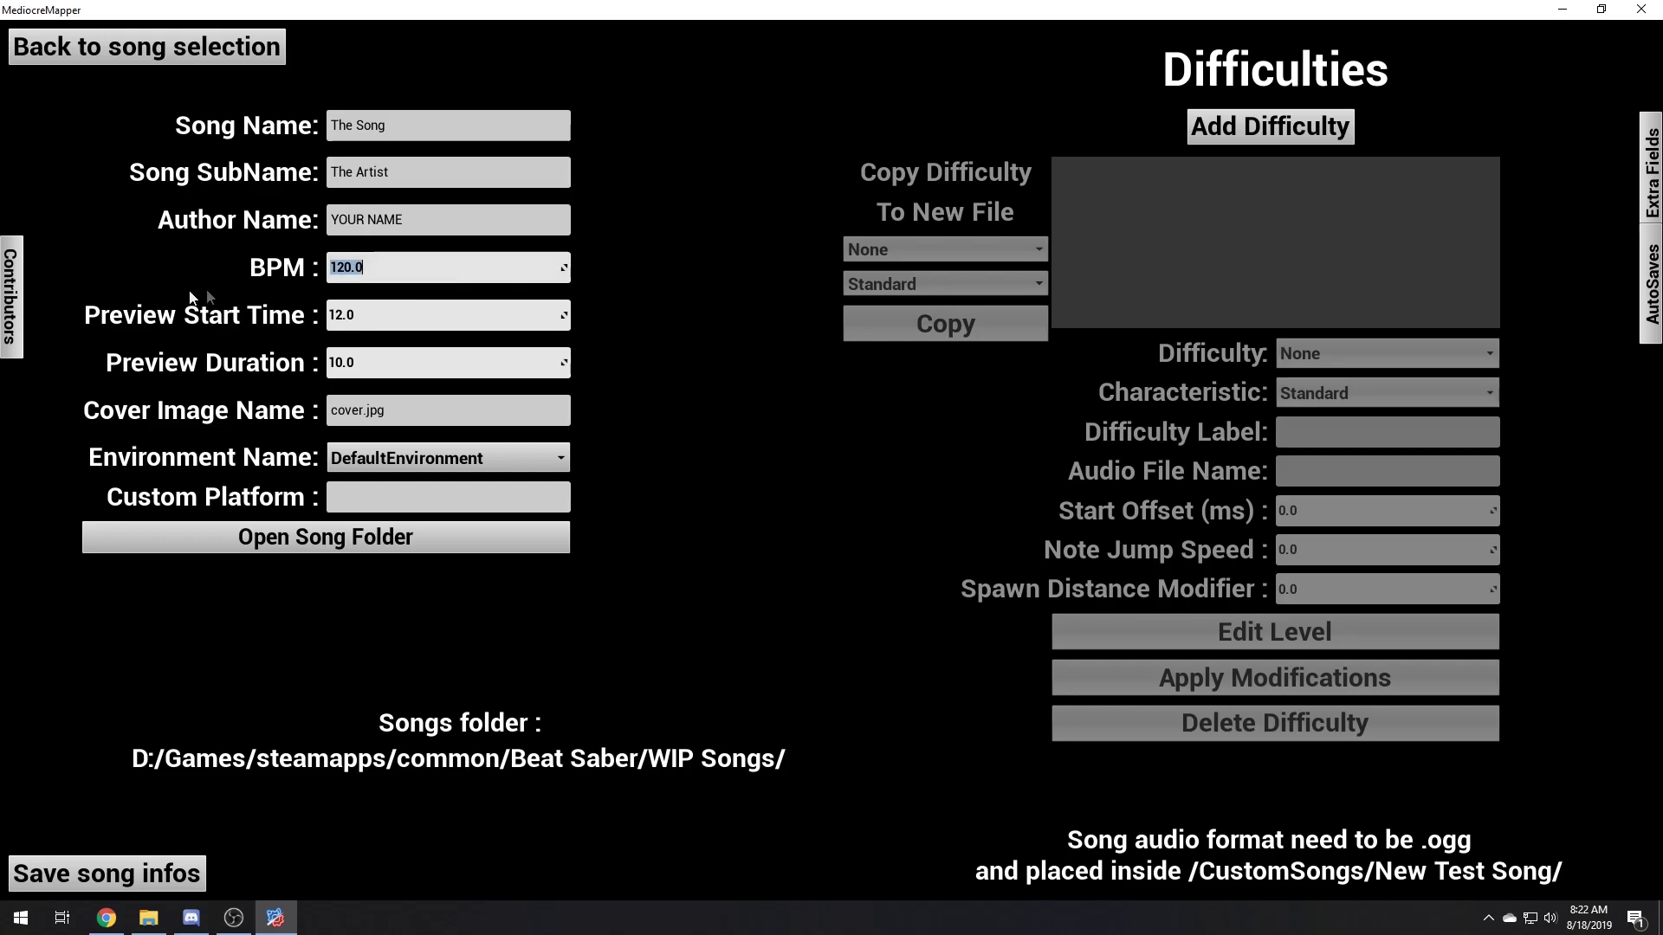
# Check the cover image name and the list of available environments, keeping DefaultEnvironment selected
pyautogui.click(463, 419)
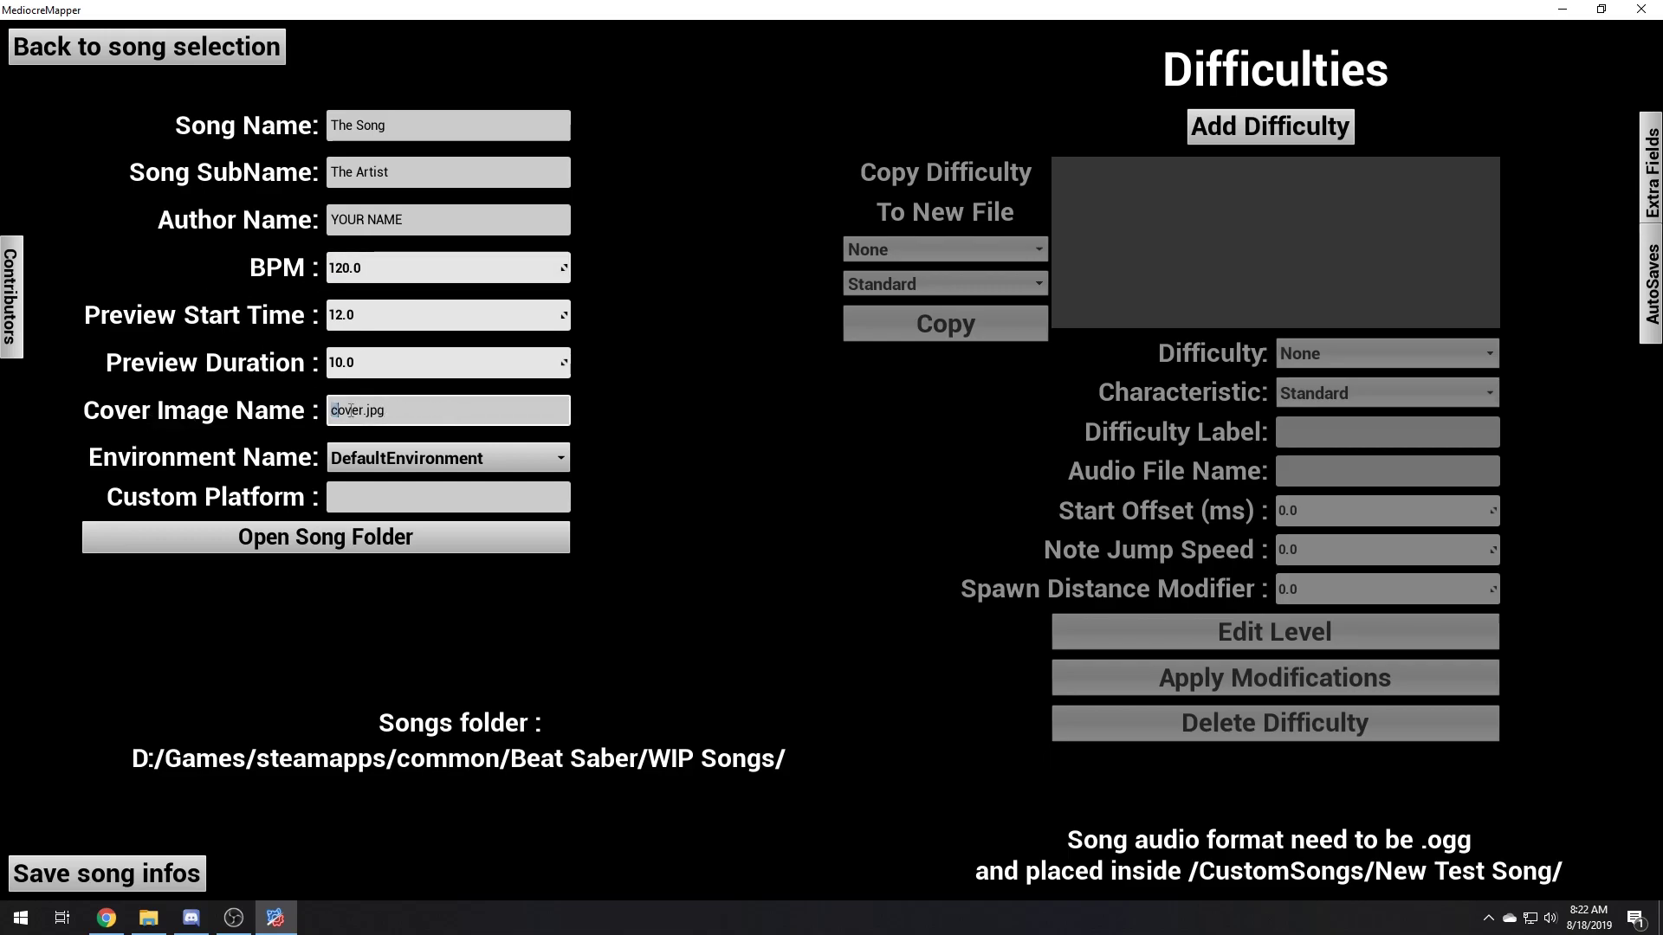
pyautogui.moveTo(349, 409); pyautogui.dragTo(453, 414)
pyautogui.click(441, 406)
pyautogui.doubleClick(372, 413)
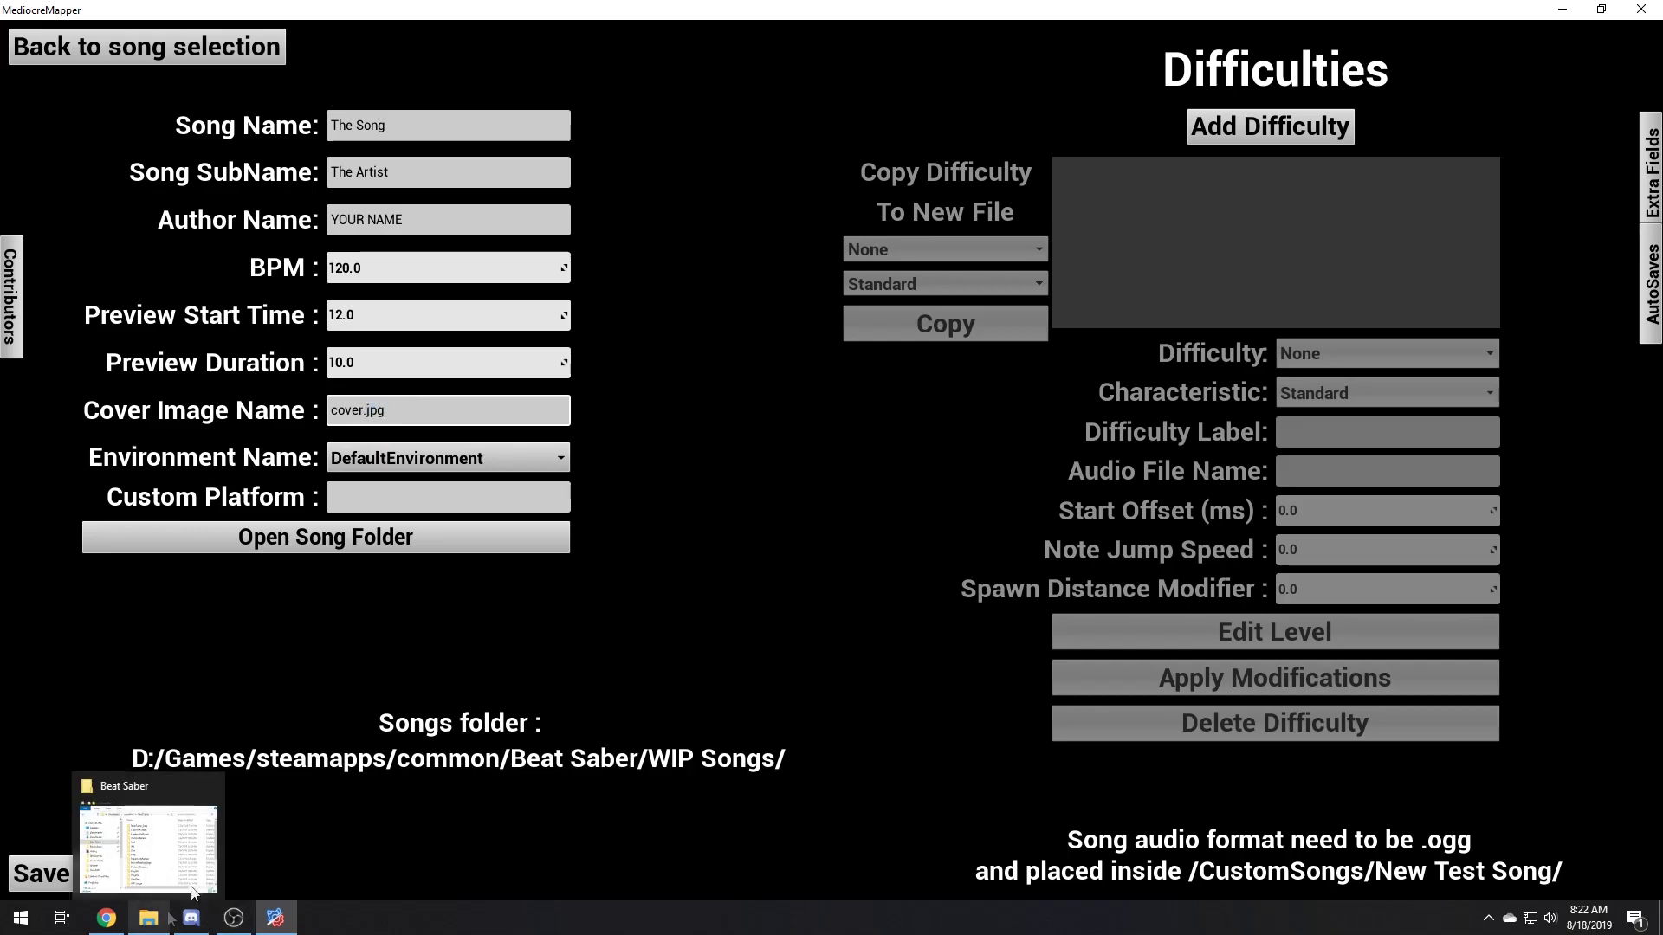
pyautogui.click(419, 466)
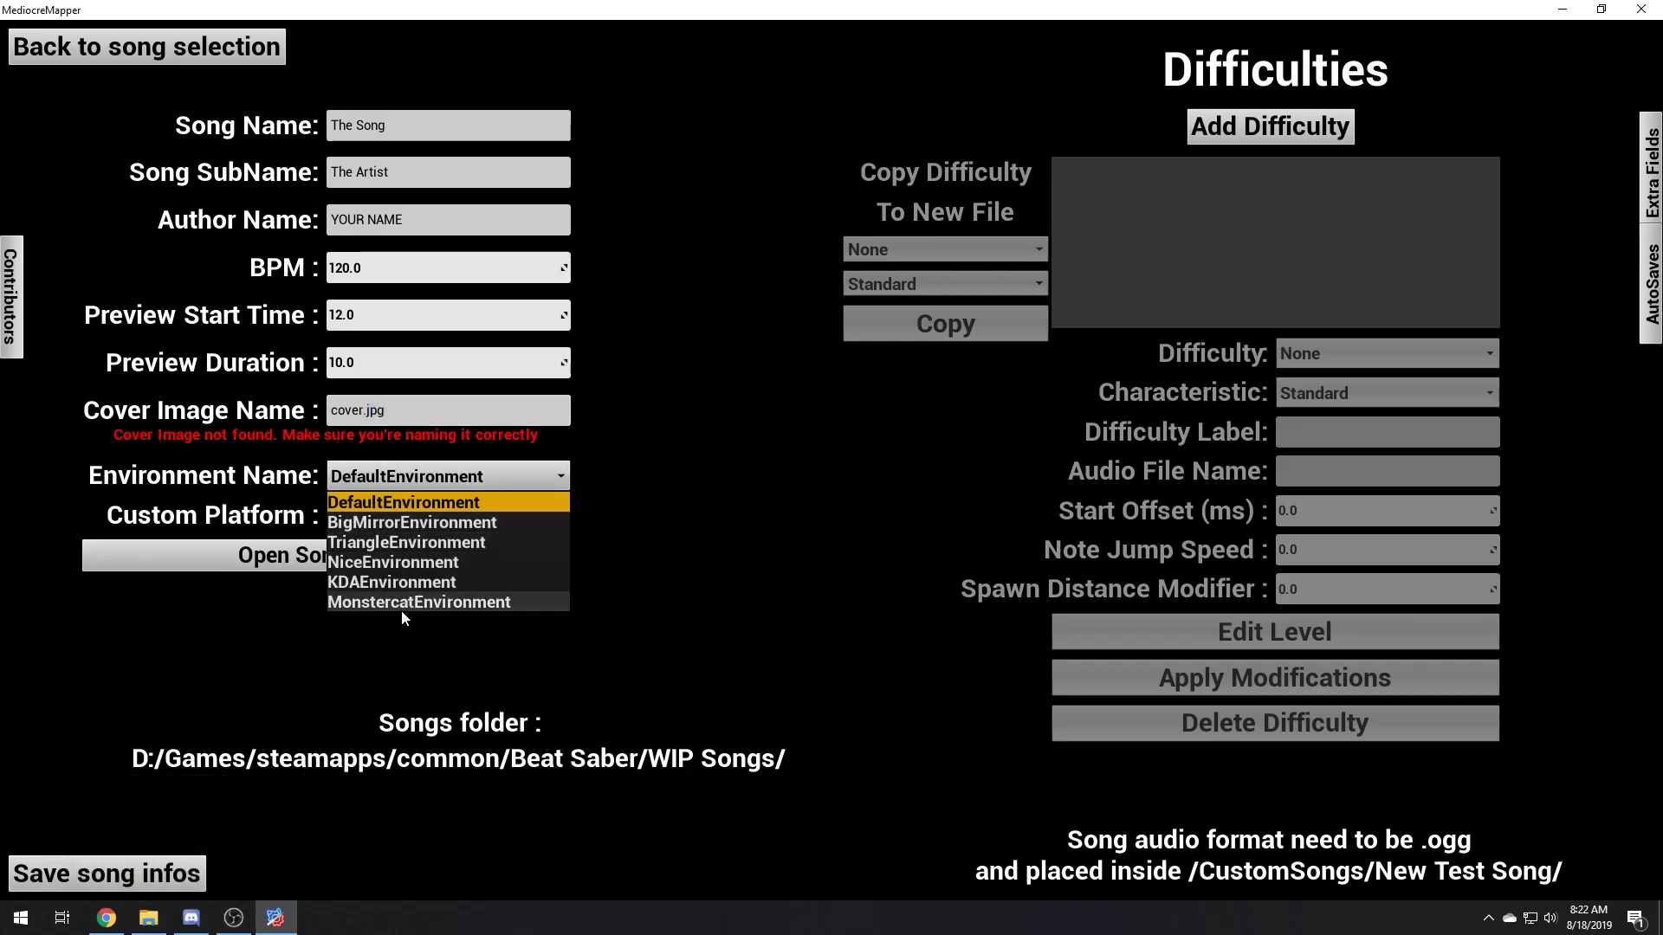
pyautogui.click(424, 511)
pyautogui.click(410, 525)
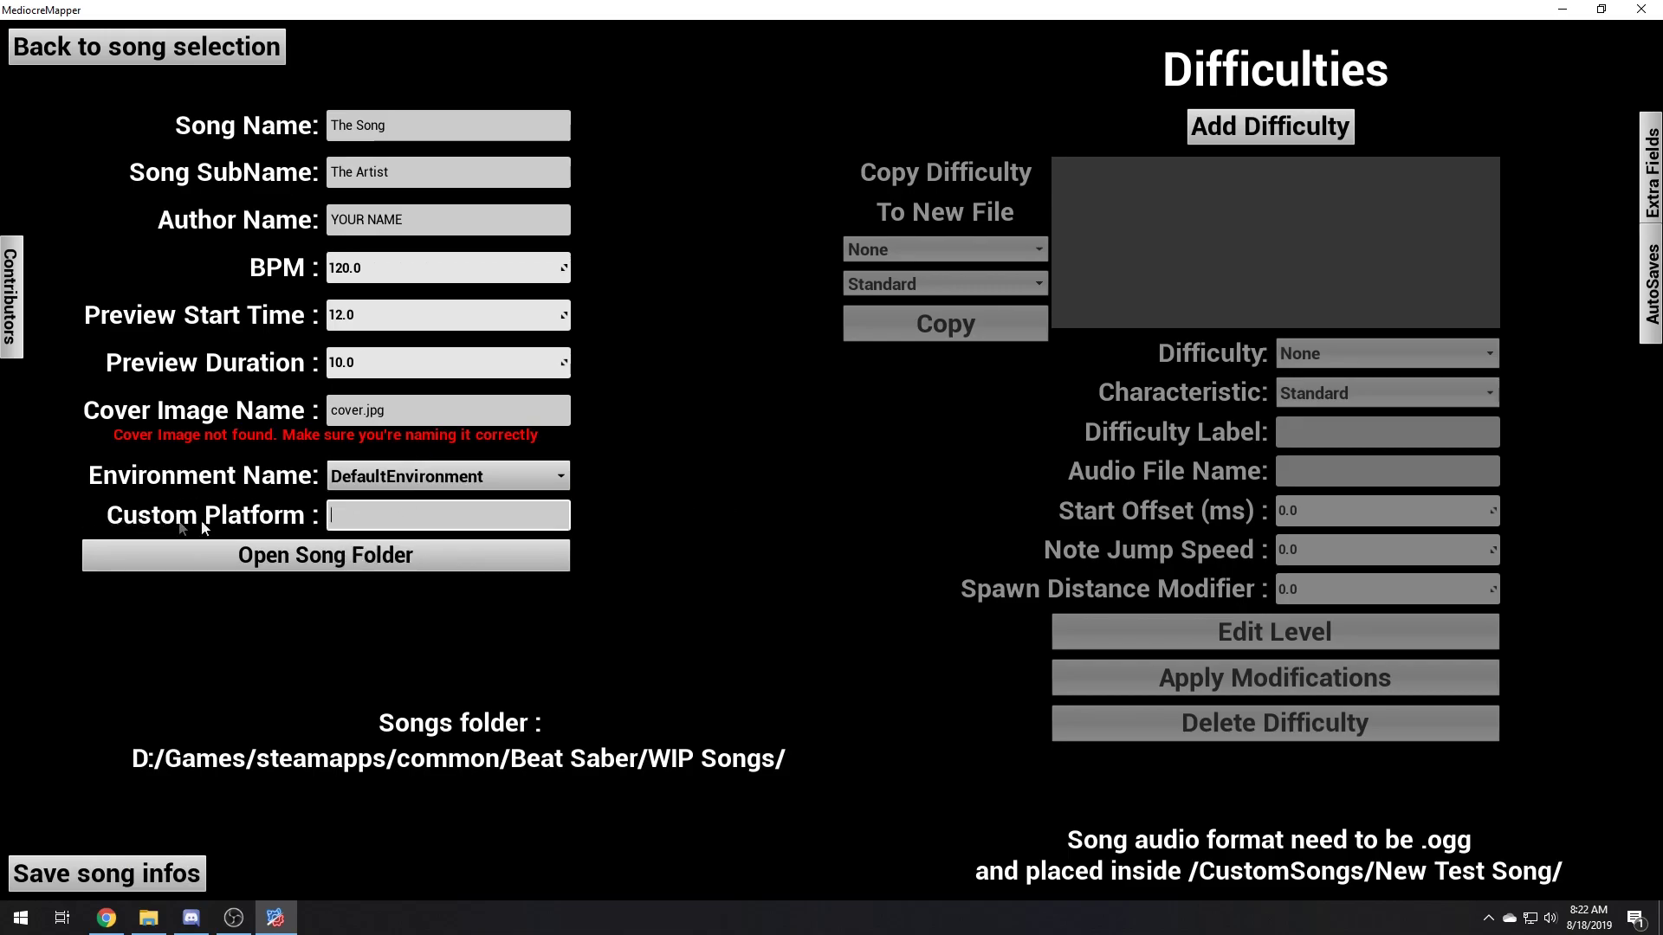
# Switch to File Explorer and open the New Test Song folder inside Beat Saber's WIP Songs folder
pyautogui.click(149, 918)
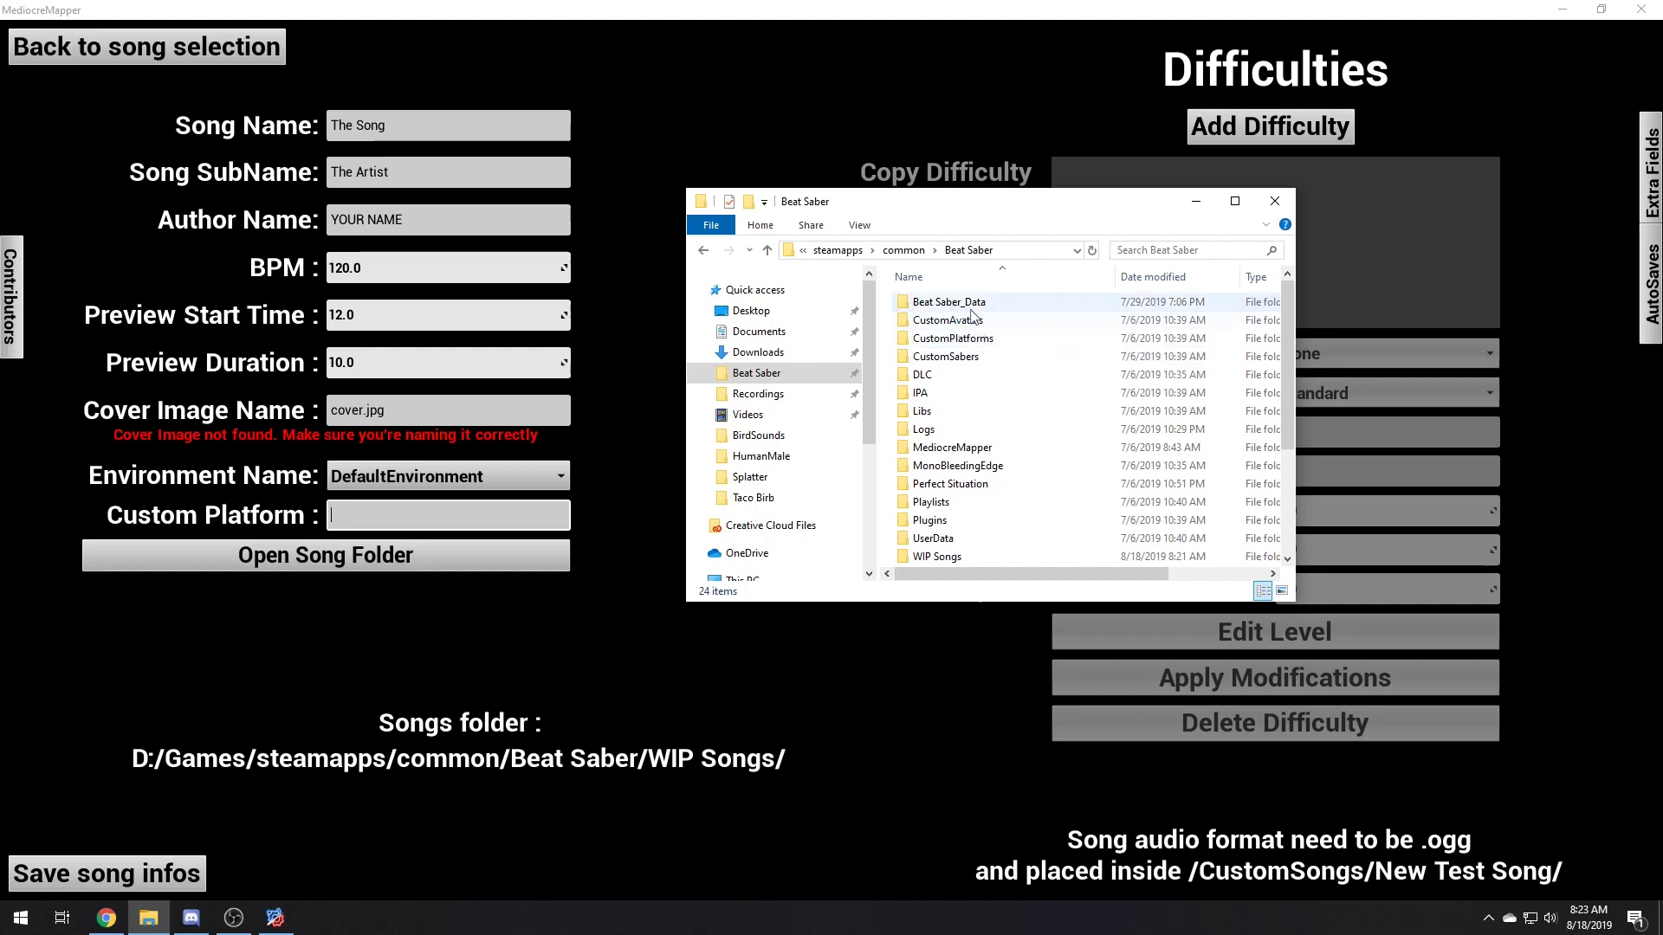
pyautogui.click(150, 920)
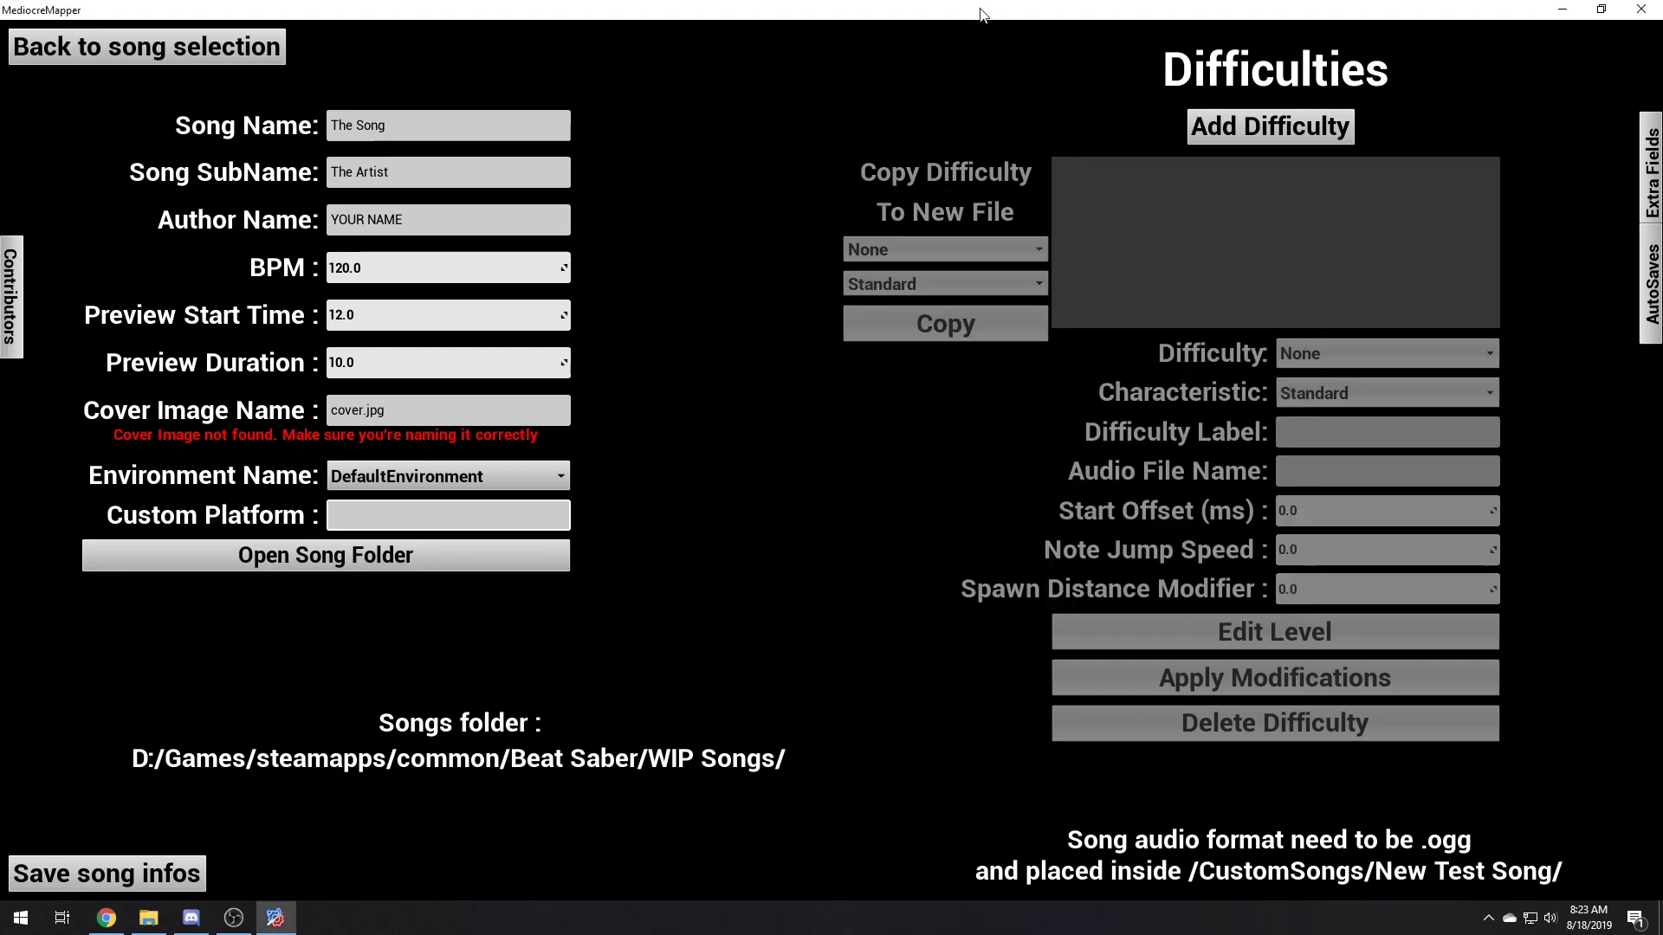
pyautogui.click(153, 923)
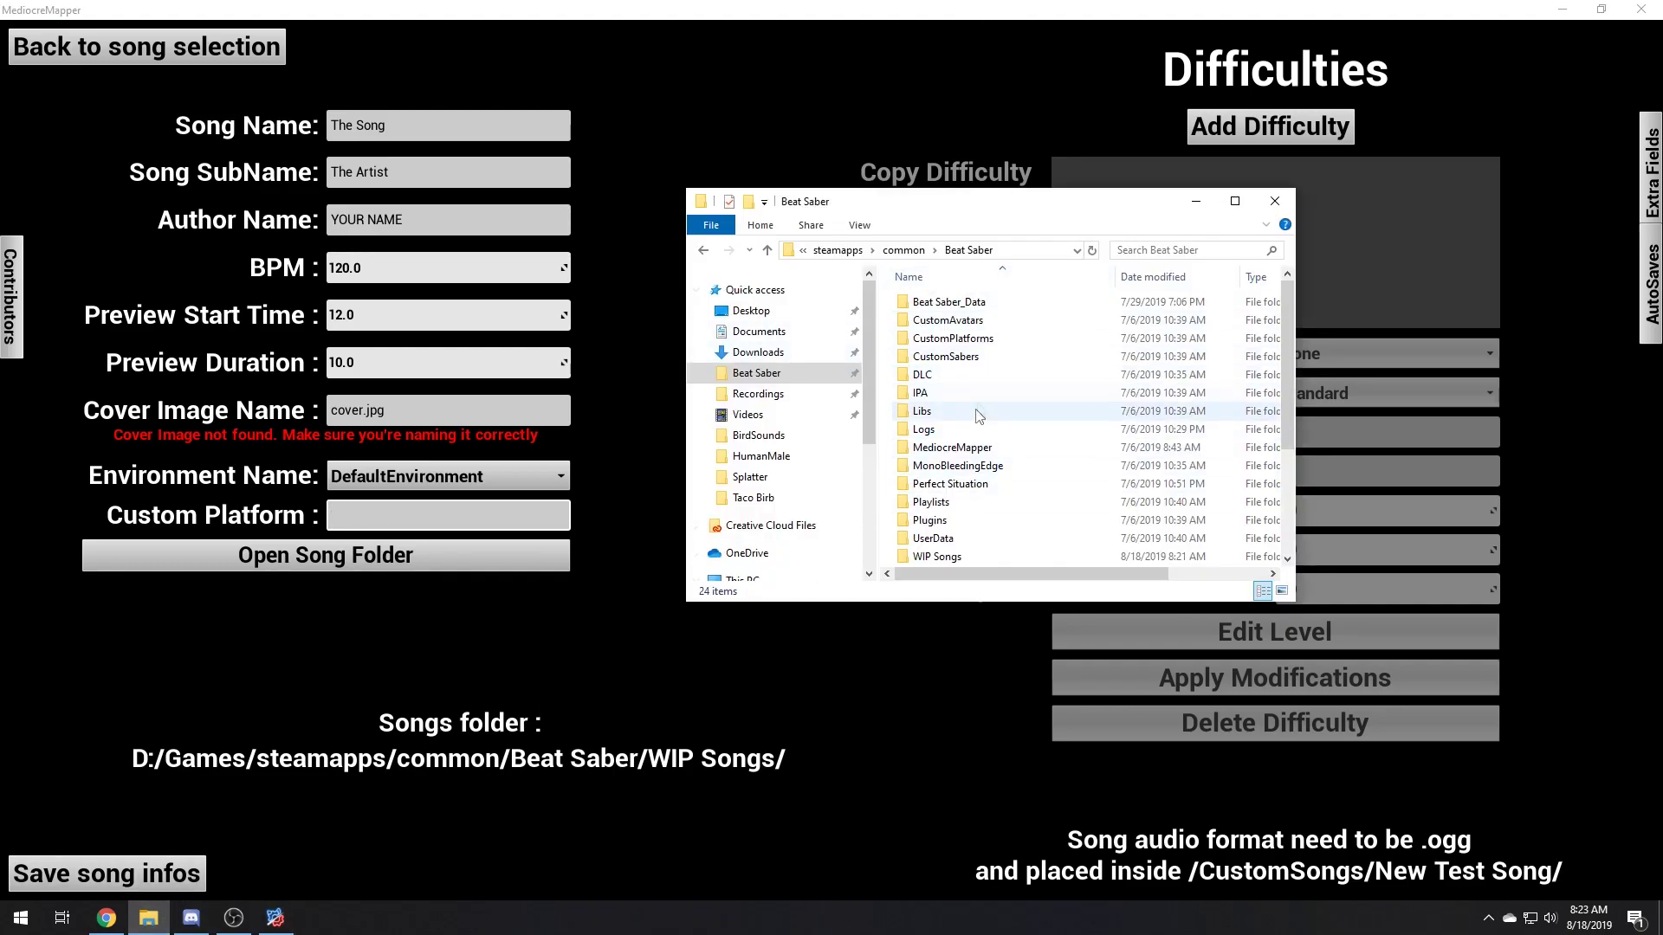
pyautogui.scroll(-3, 946, 398)
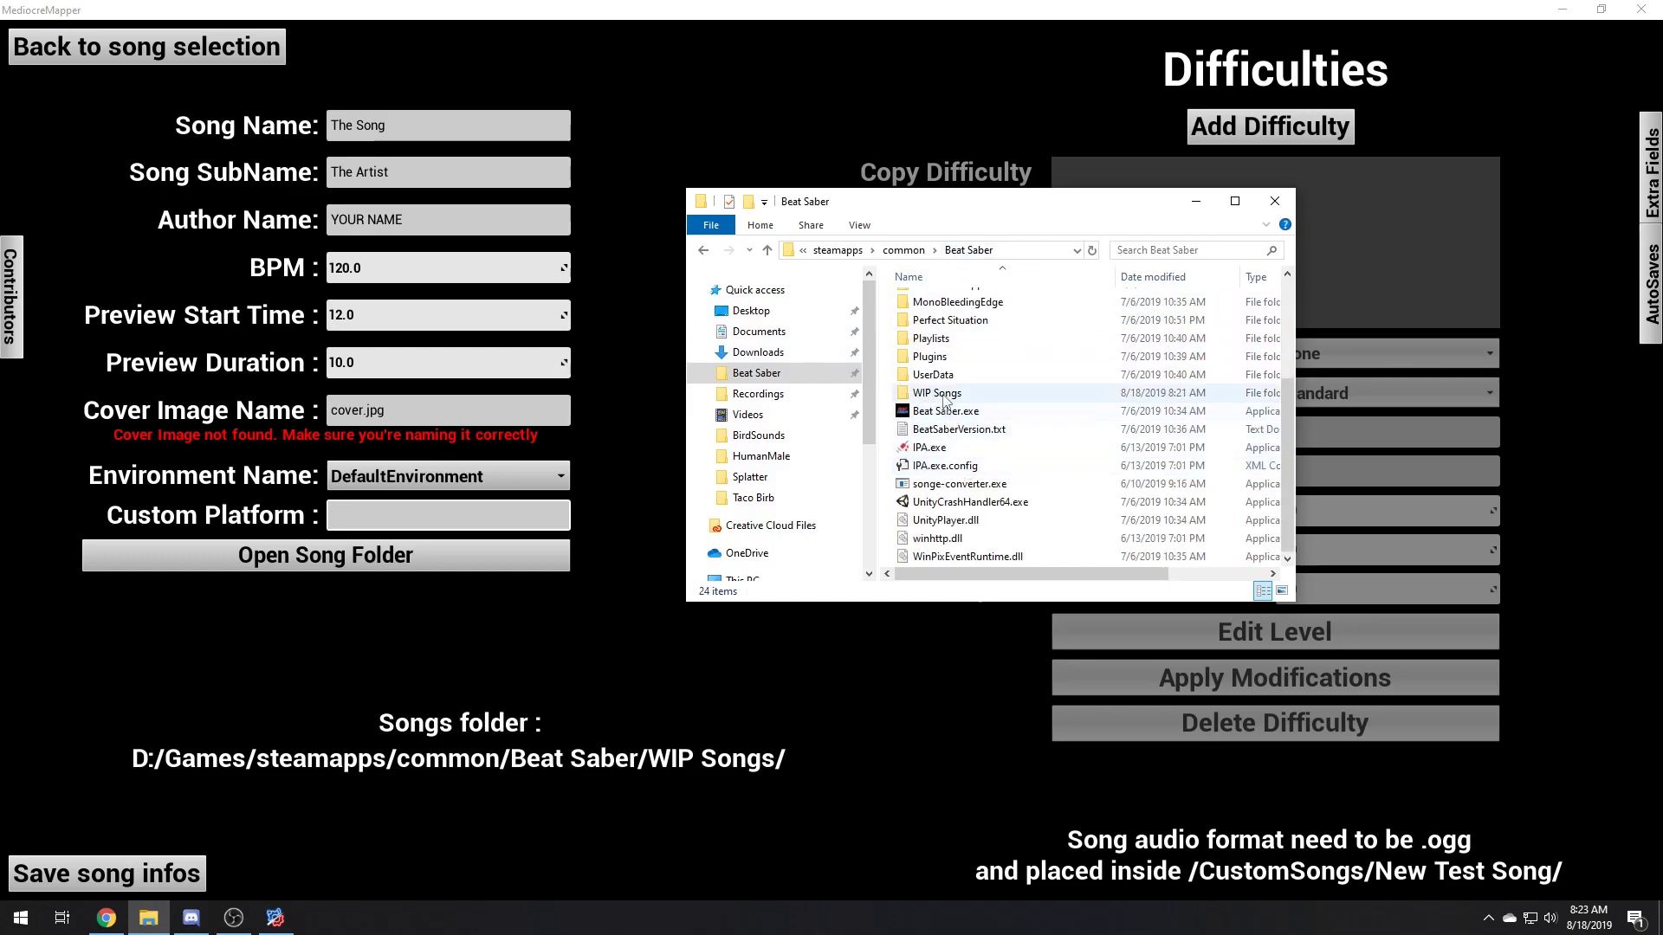
pyautogui.doubleClick(935, 396)
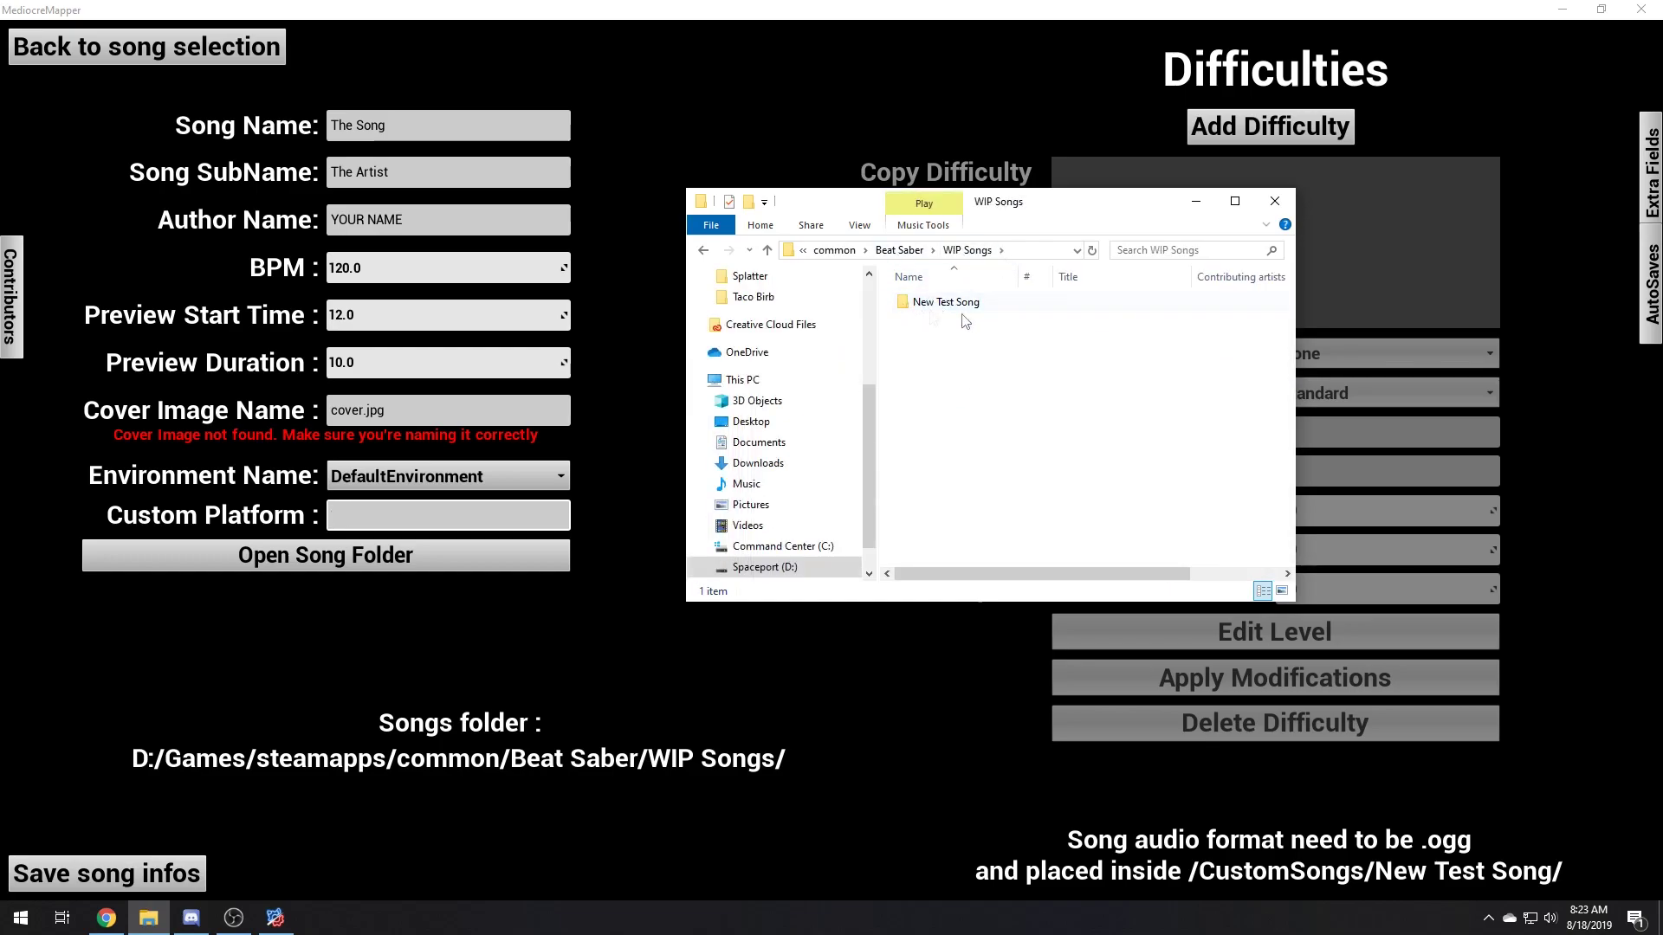
pyautogui.doubleClick(968, 305)
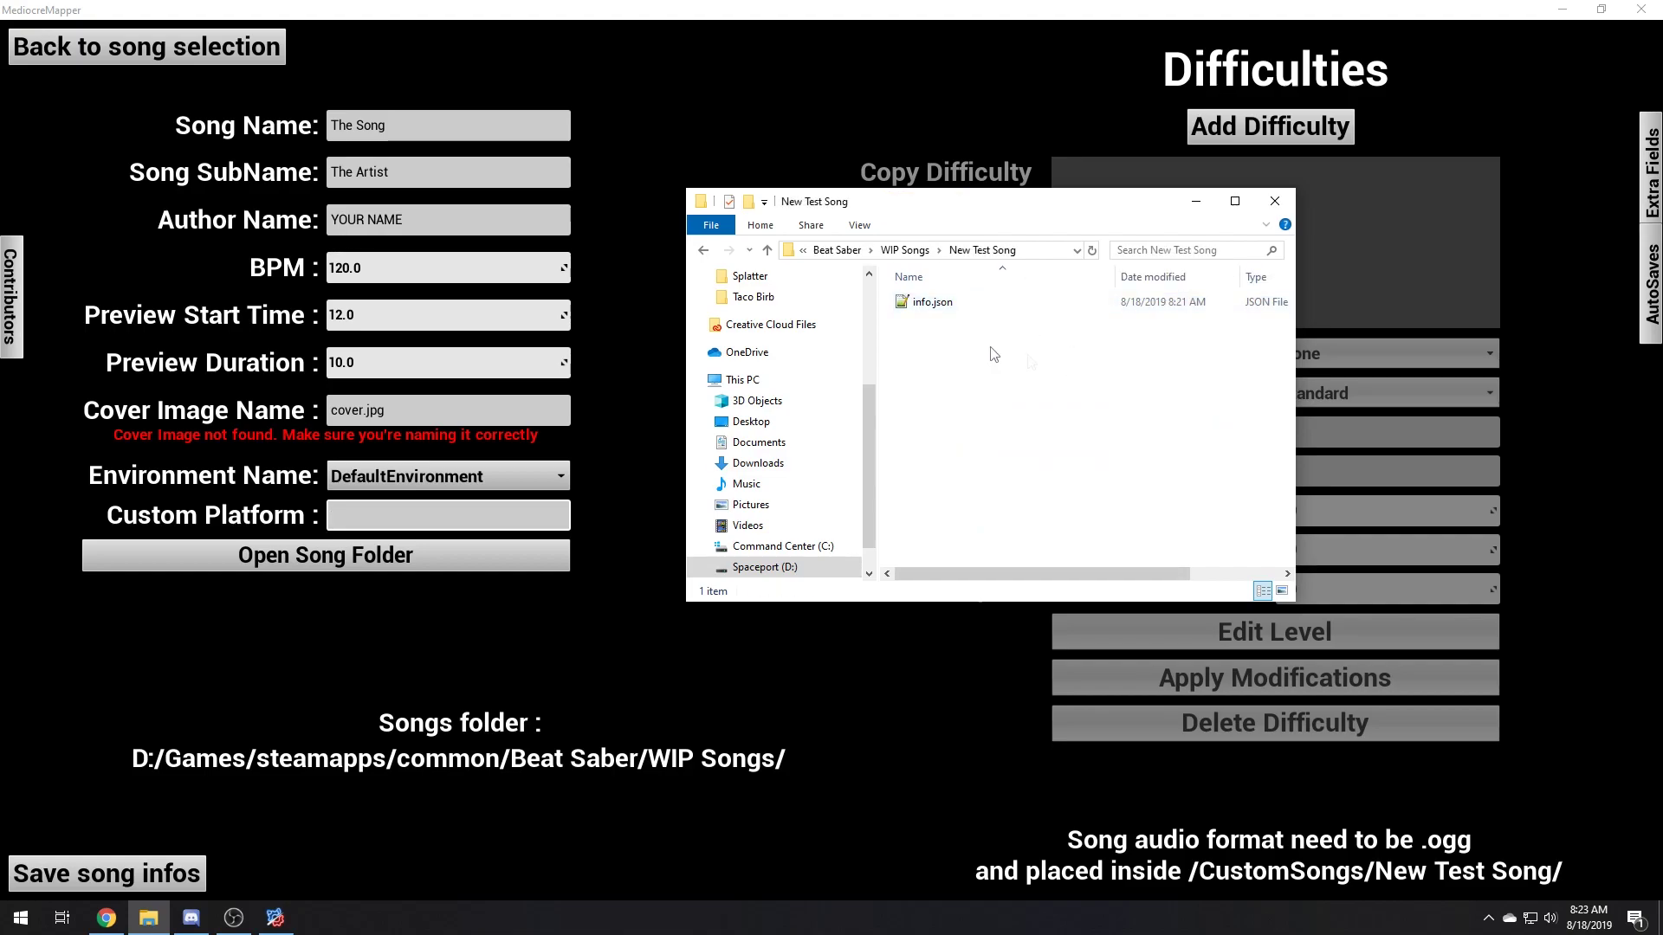
pyautogui.moveTo(1060, 208); pyautogui.dragTo(1055, 362)
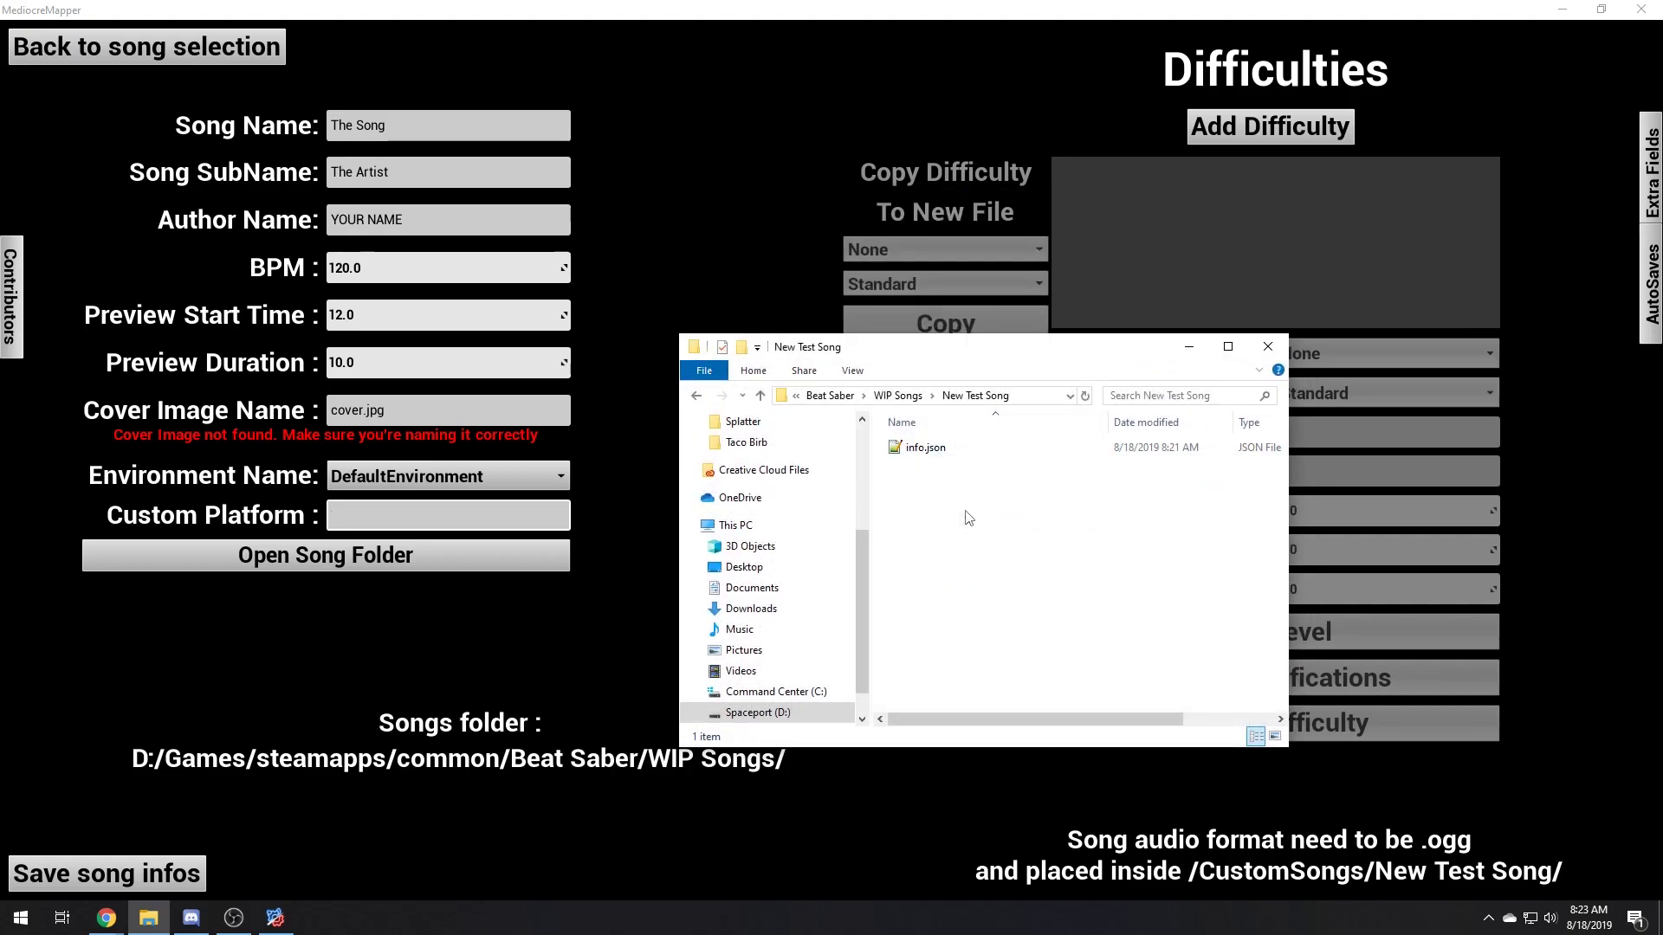
# Switch to Chrome, search Google Images for "cover art" and open the pink "blond" album cover with the red helmet
pyautogui.moveTo(1662, 217); pyautogui.dragTo(909, 0)
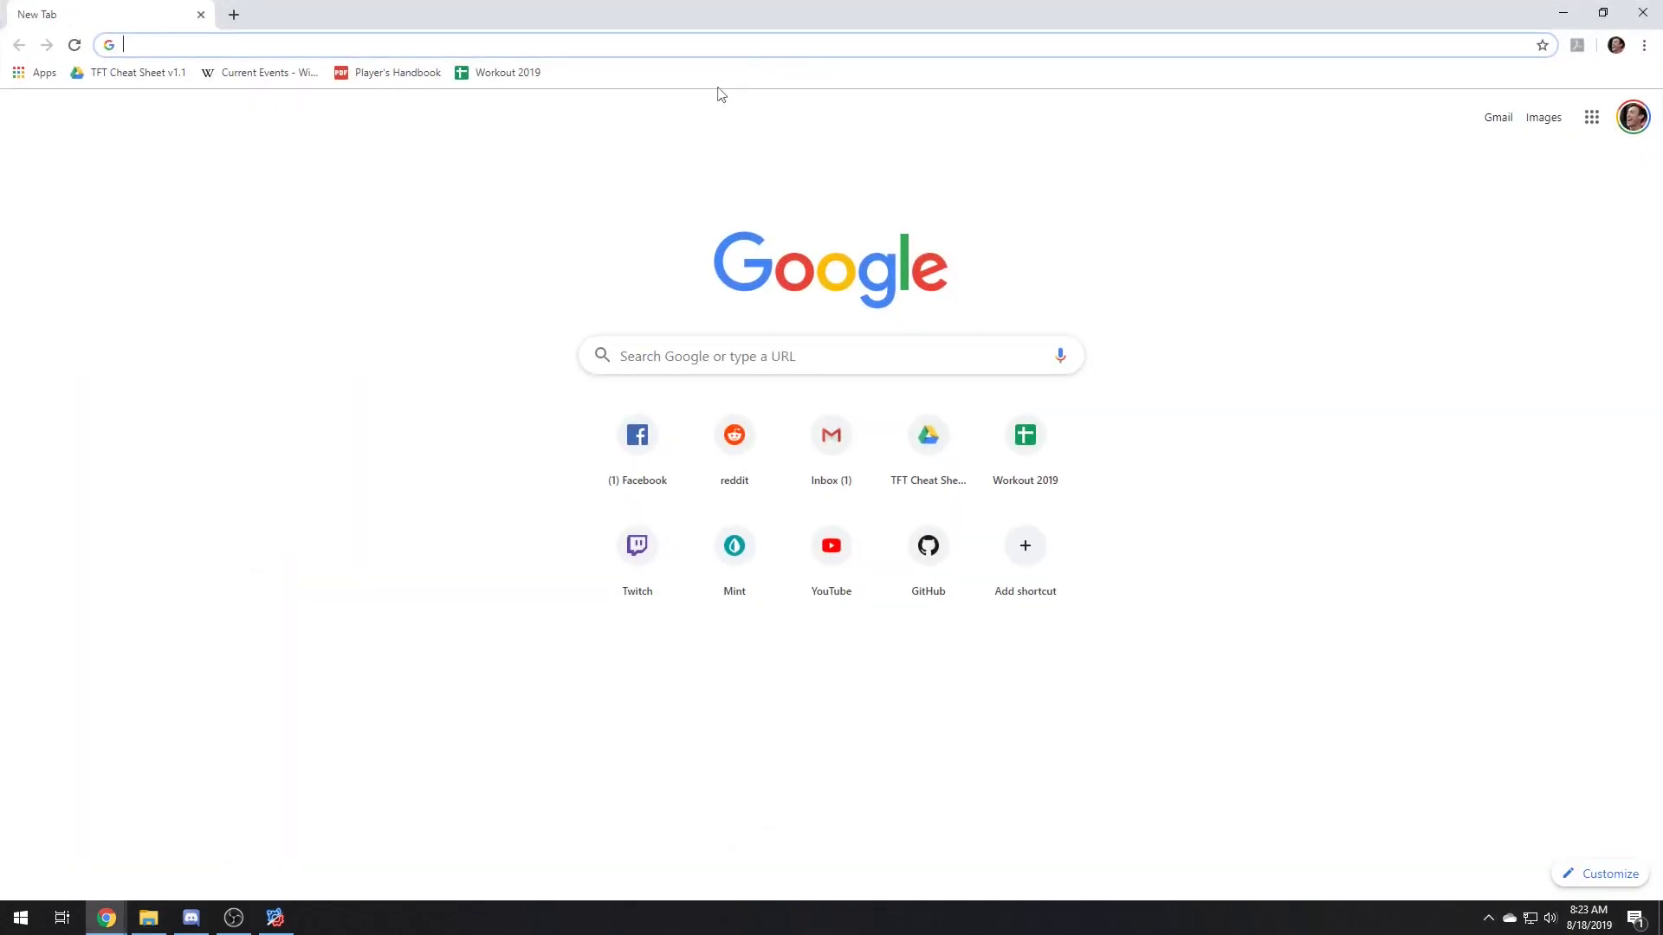
pyautogui.click(761, 346)
pyautogui.write('cover art')
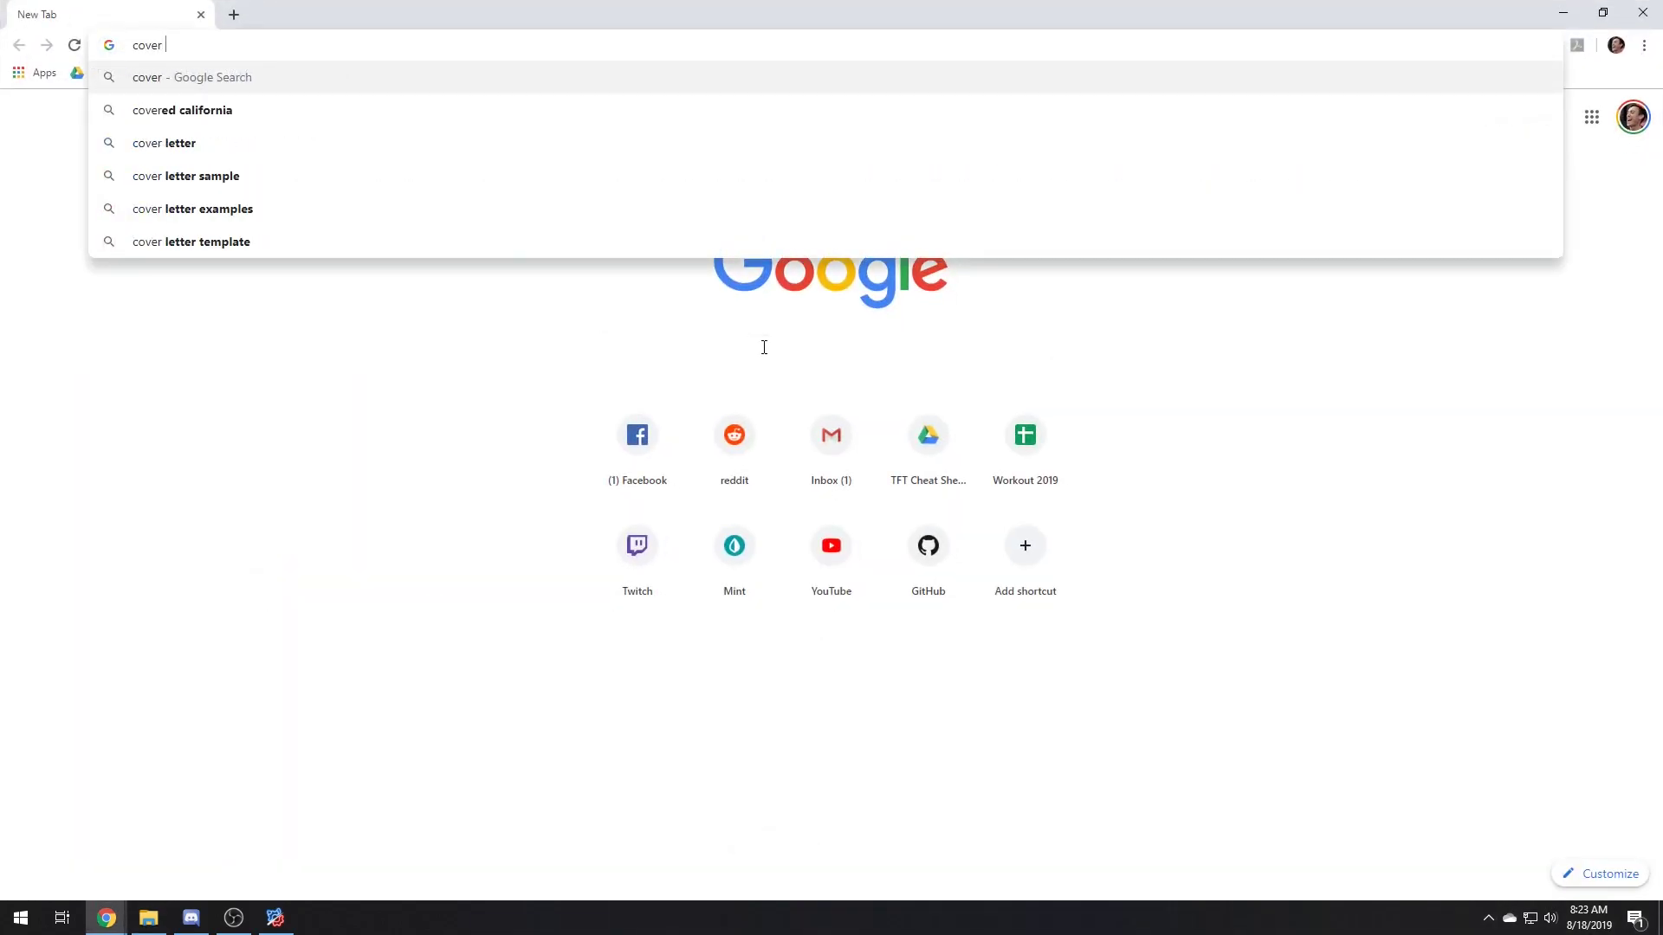
pyautogui.press('Return')
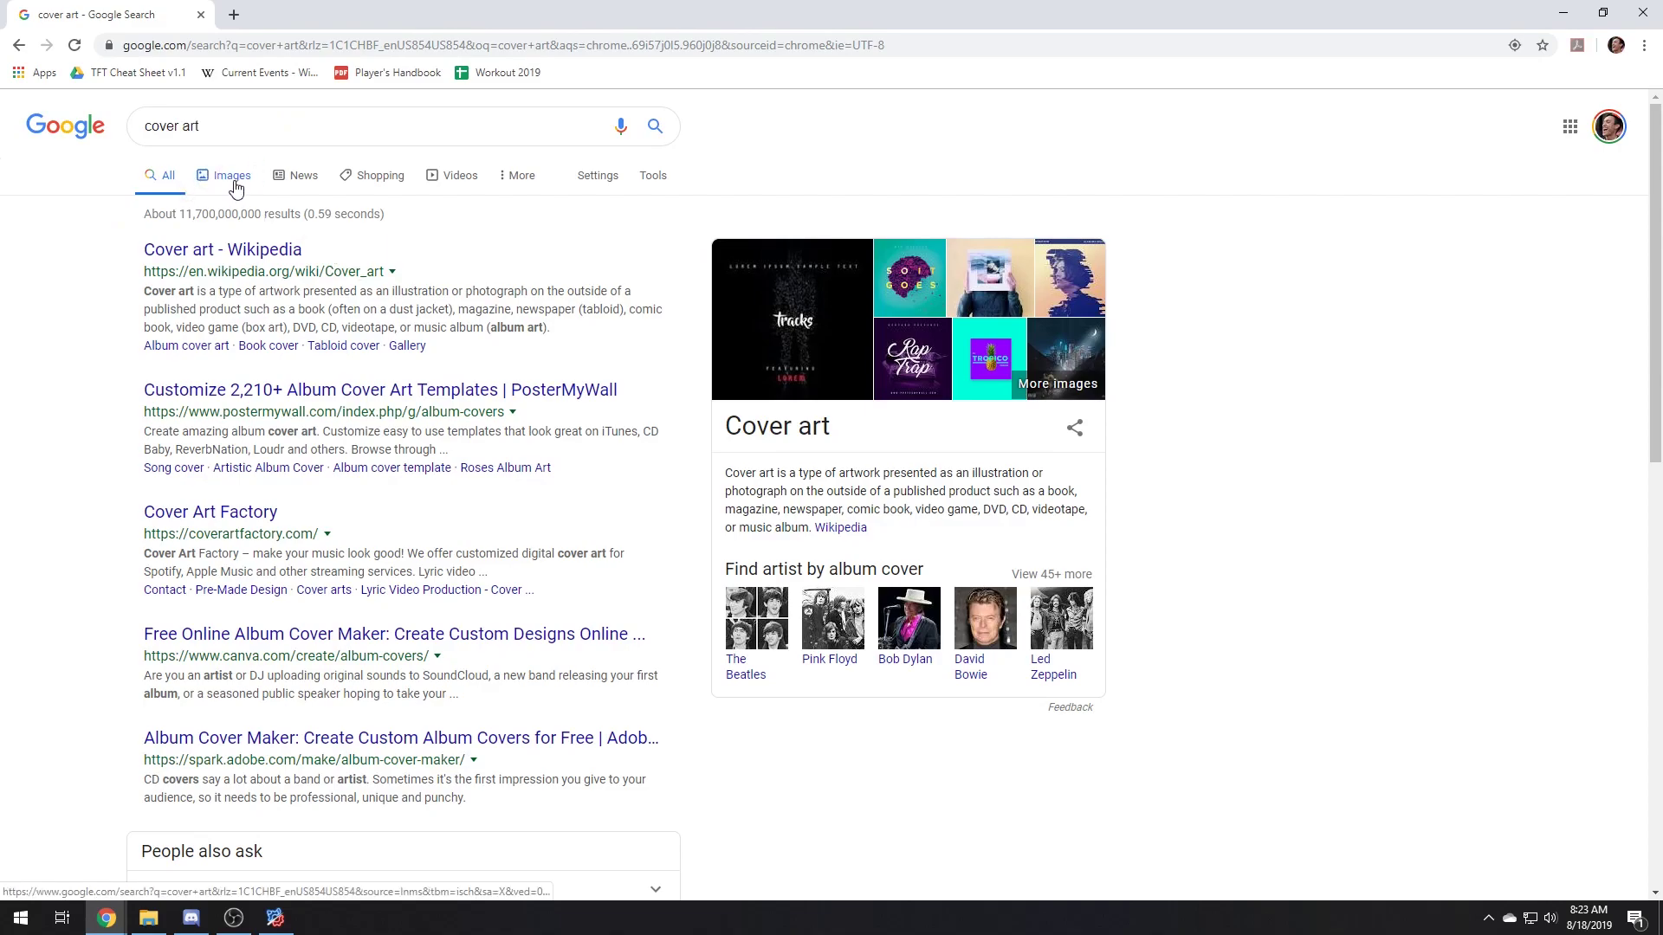
pyautogui.click(234, 182)
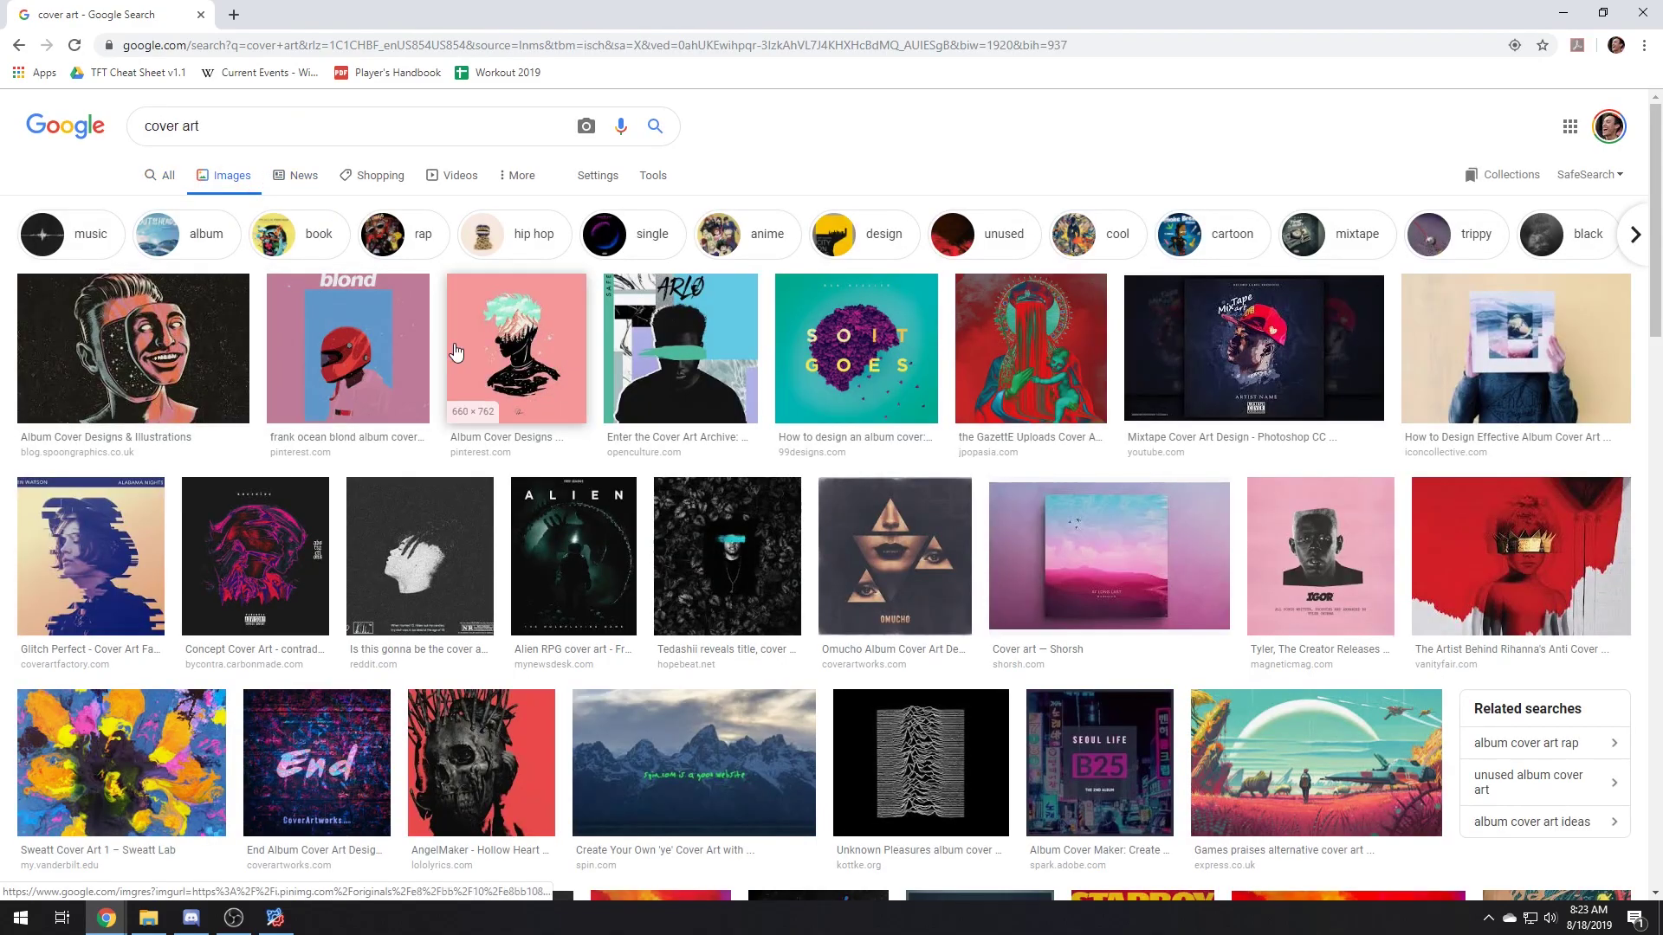
pyautogui.click(349, 358)
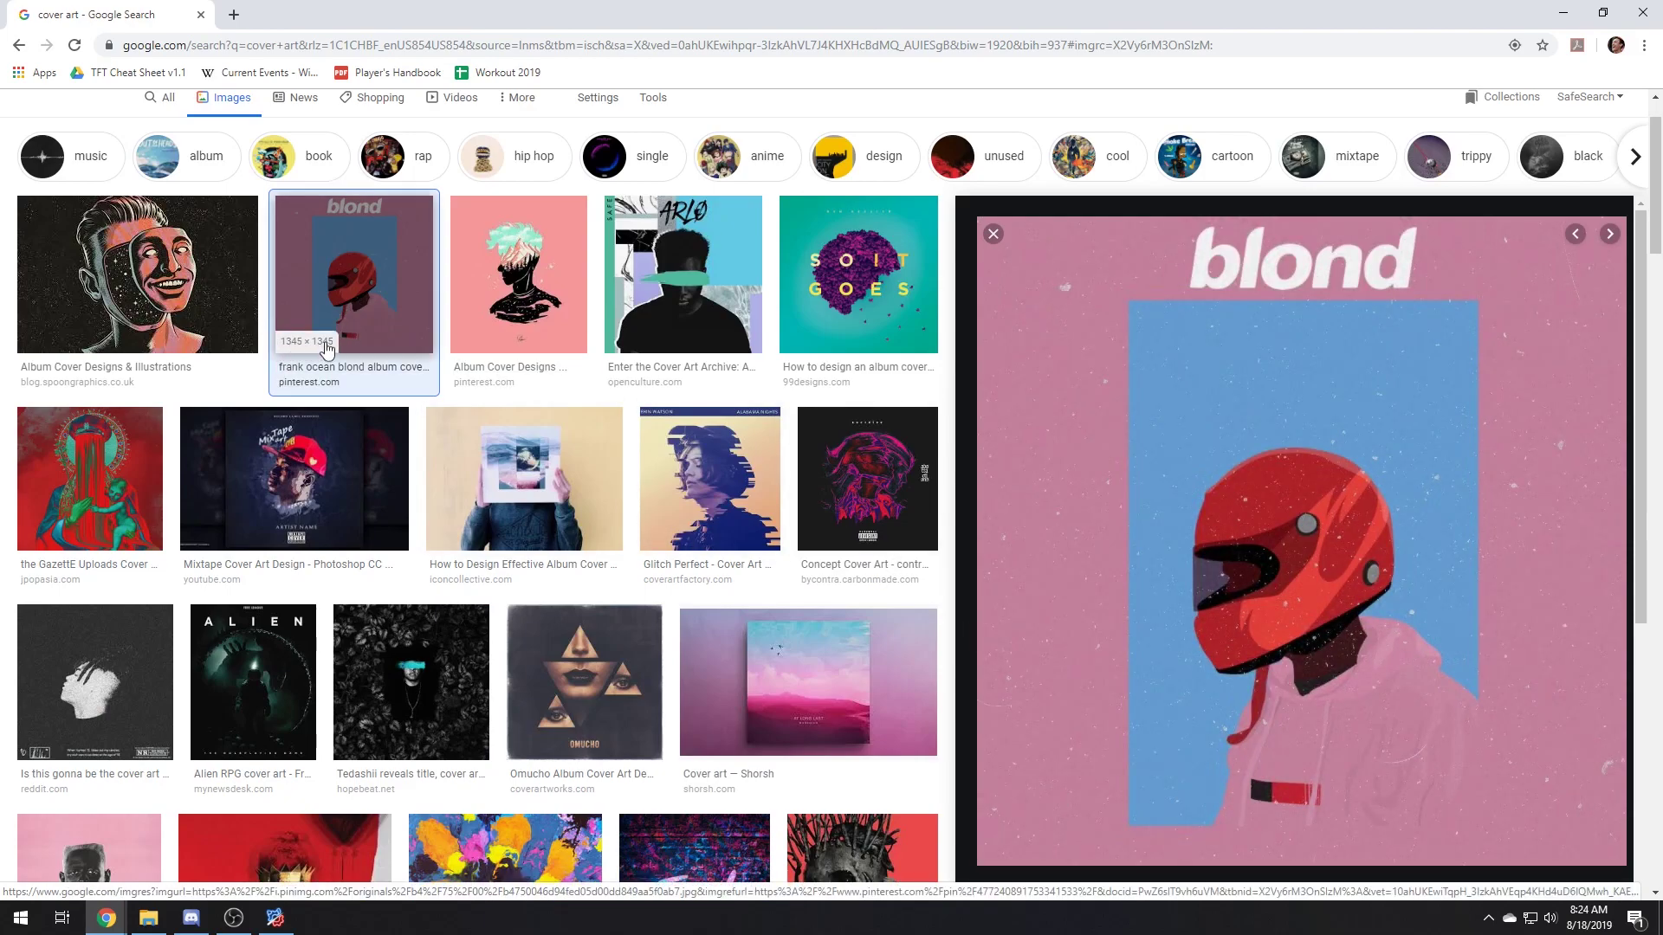
# Save the previewed album cover as square.jpg in Beat Saber's WIP Songs folder
pyautogui.rightClick(1327, 481)
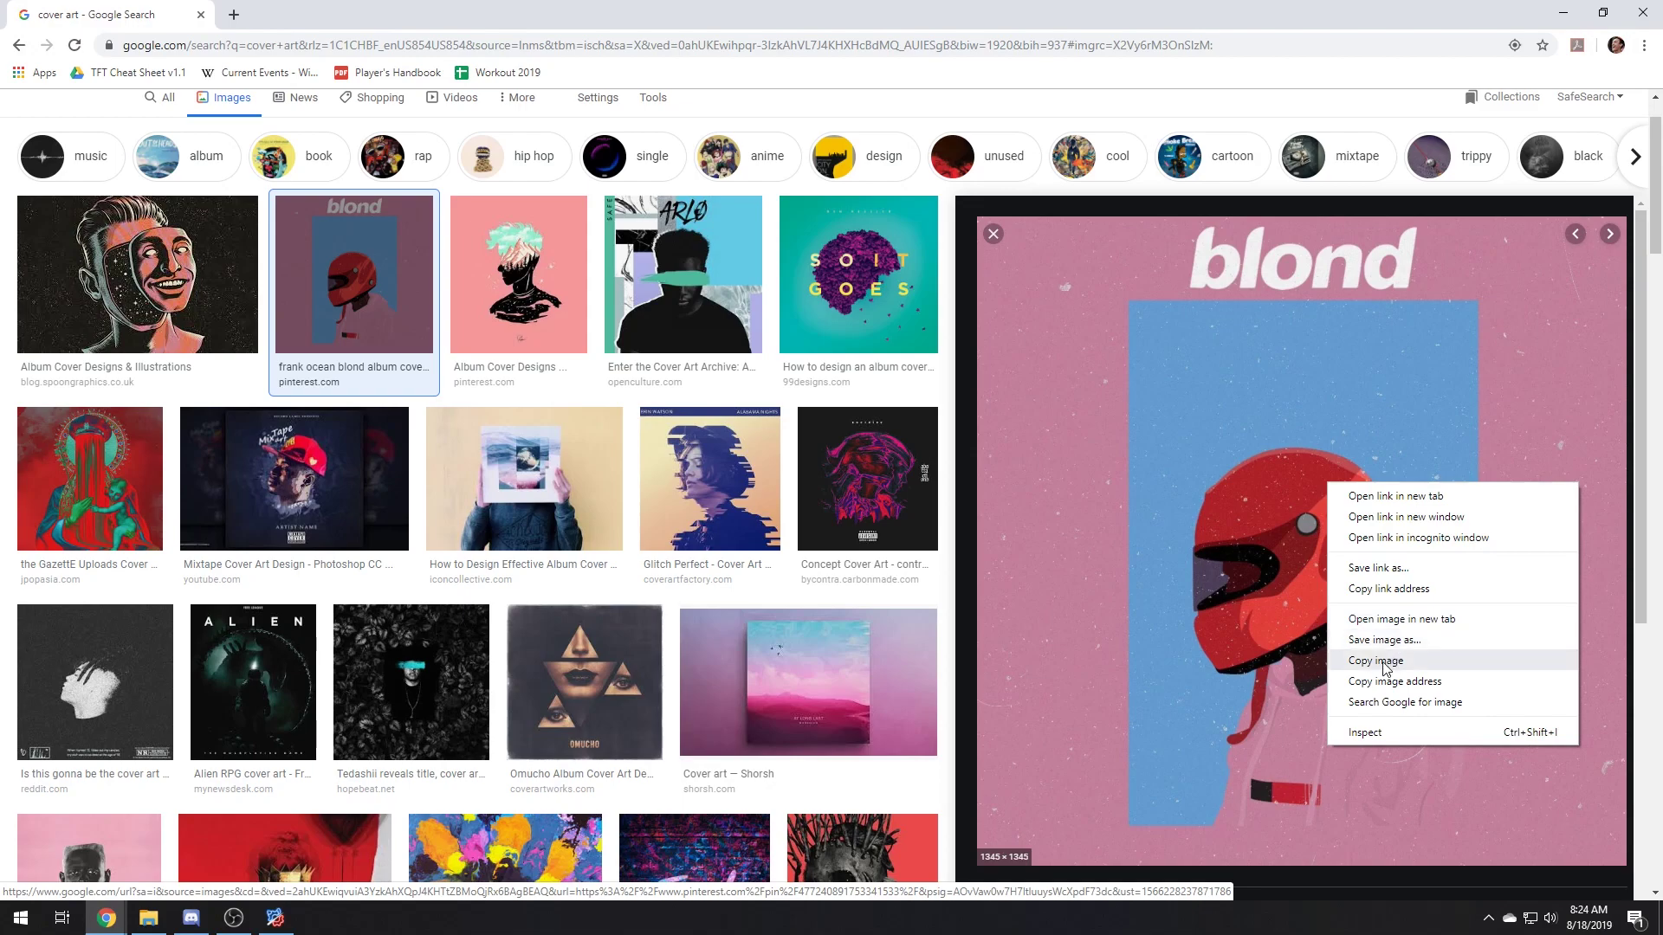
pyautogui.click(1384, 640)
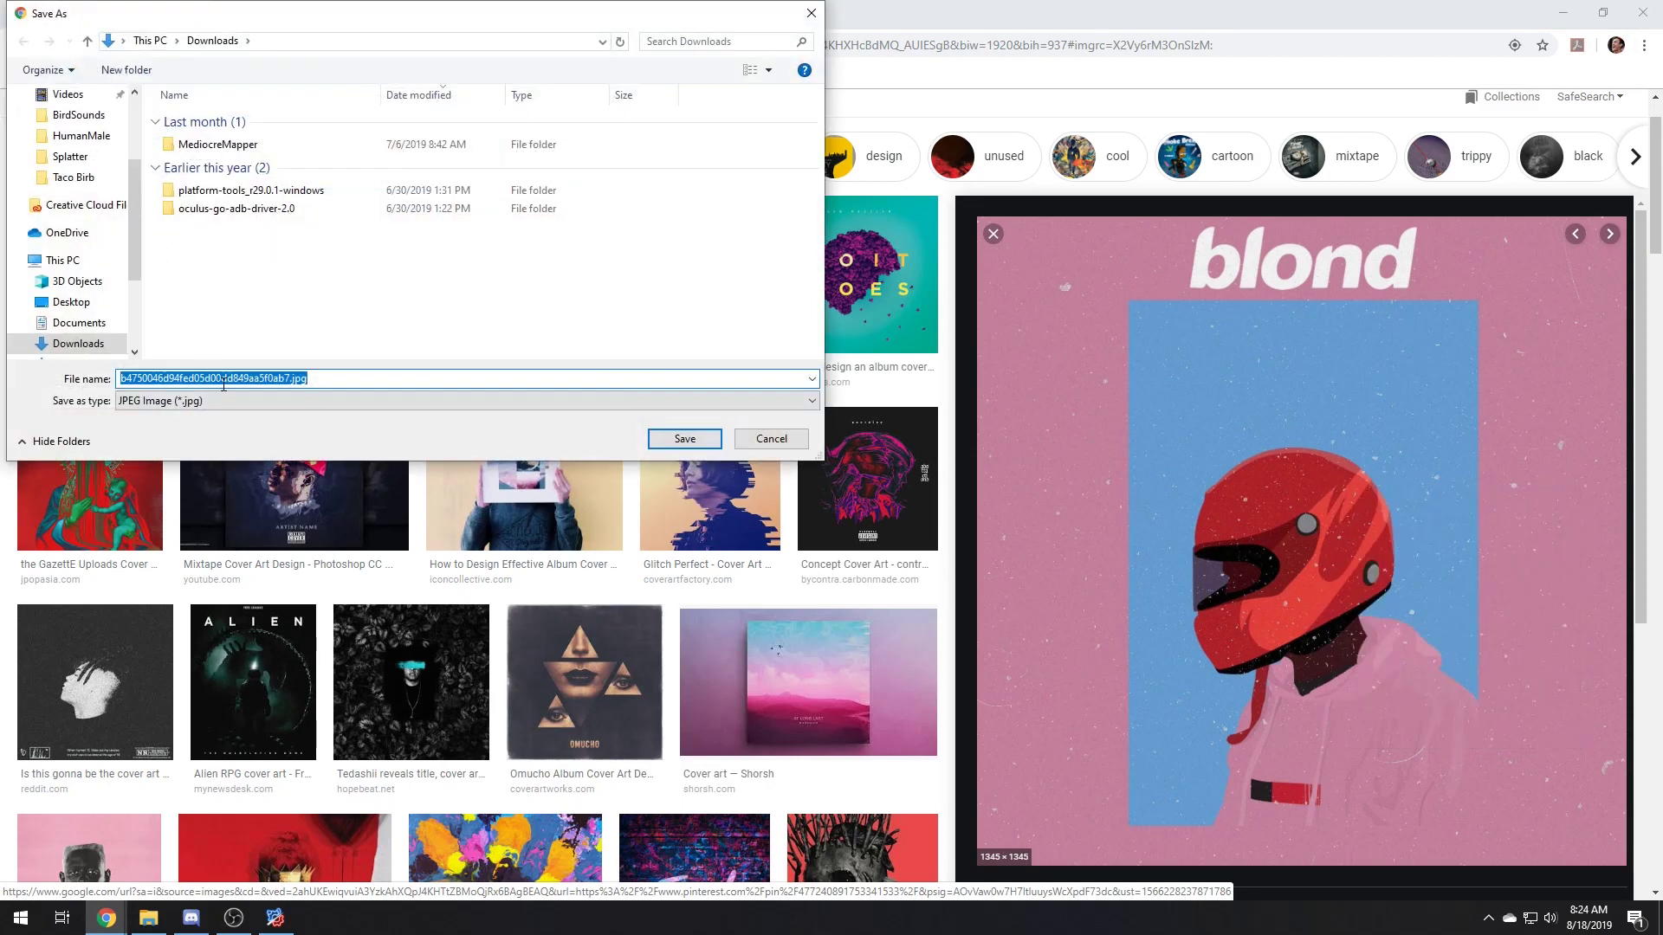
pyautogui.moveTo(288, 379); pyautogui.dragTo(65, 375)
pyautogui.write('square')
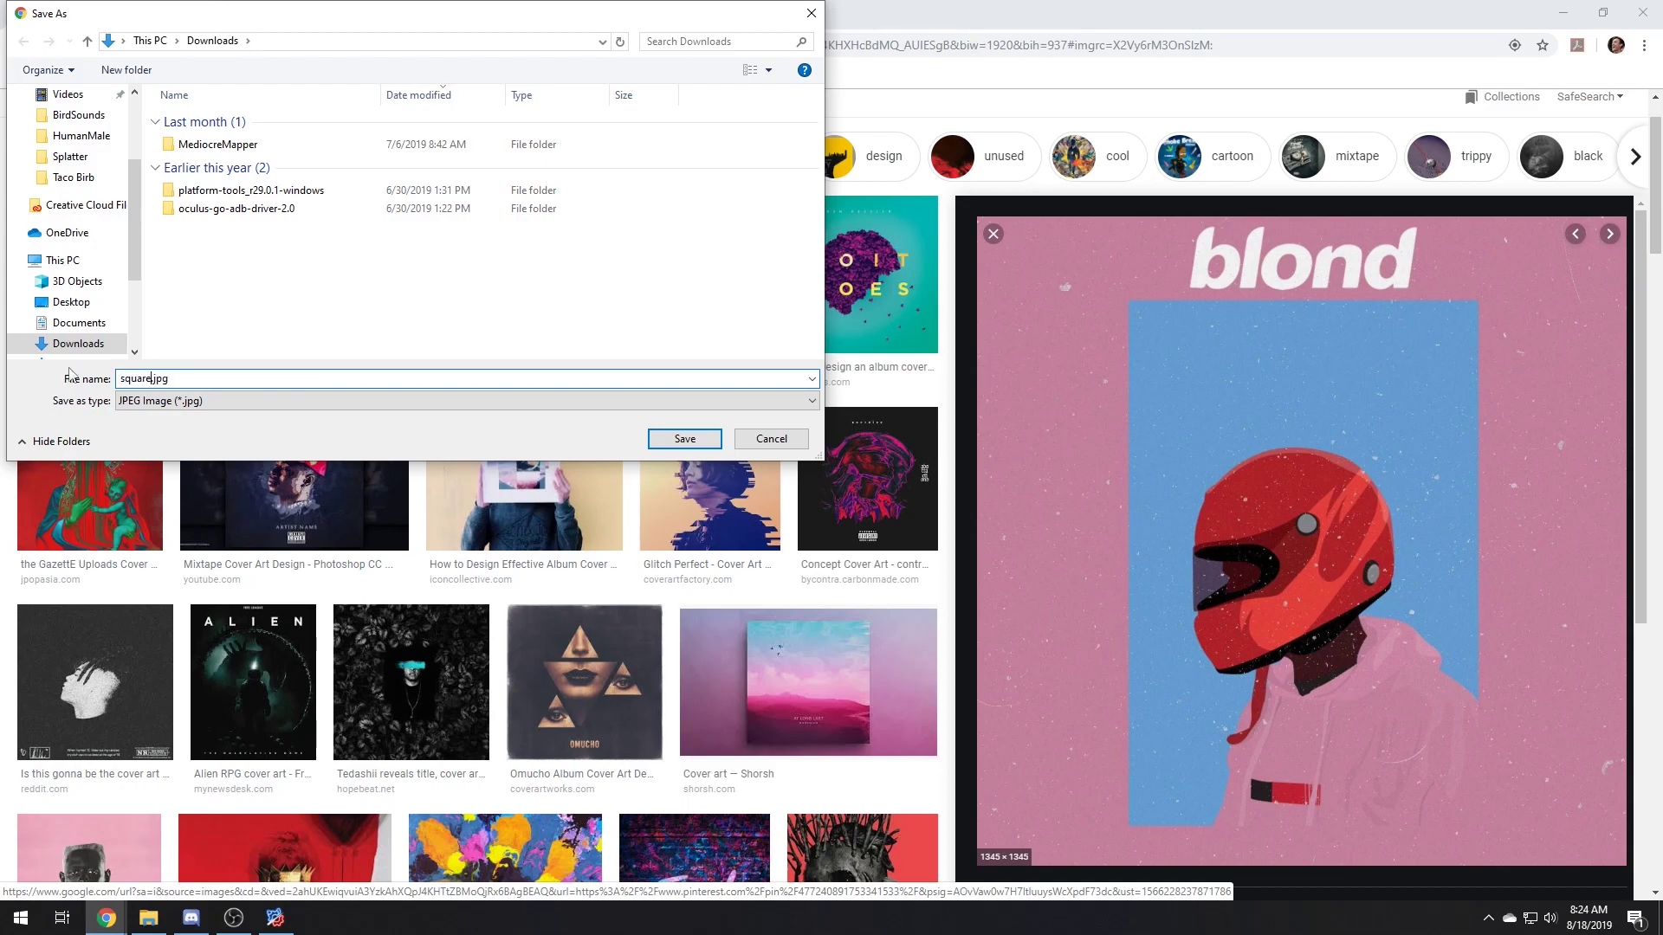
pyautogui.scroll(3, 85, 201)
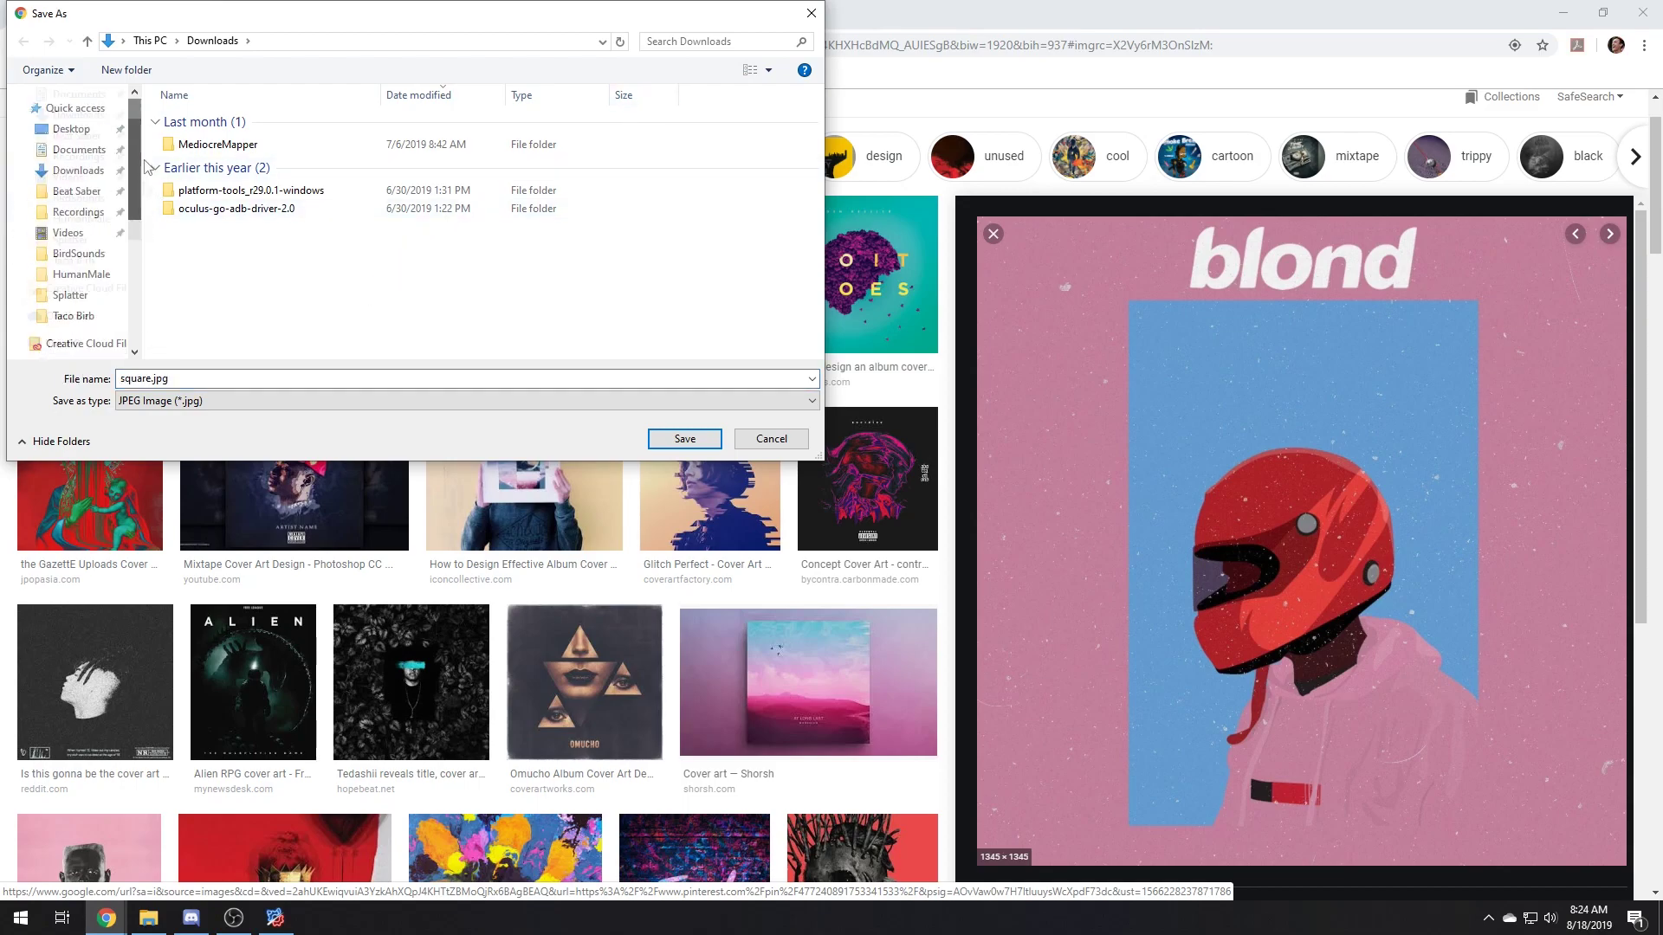
pyautogui.click(85, 195)
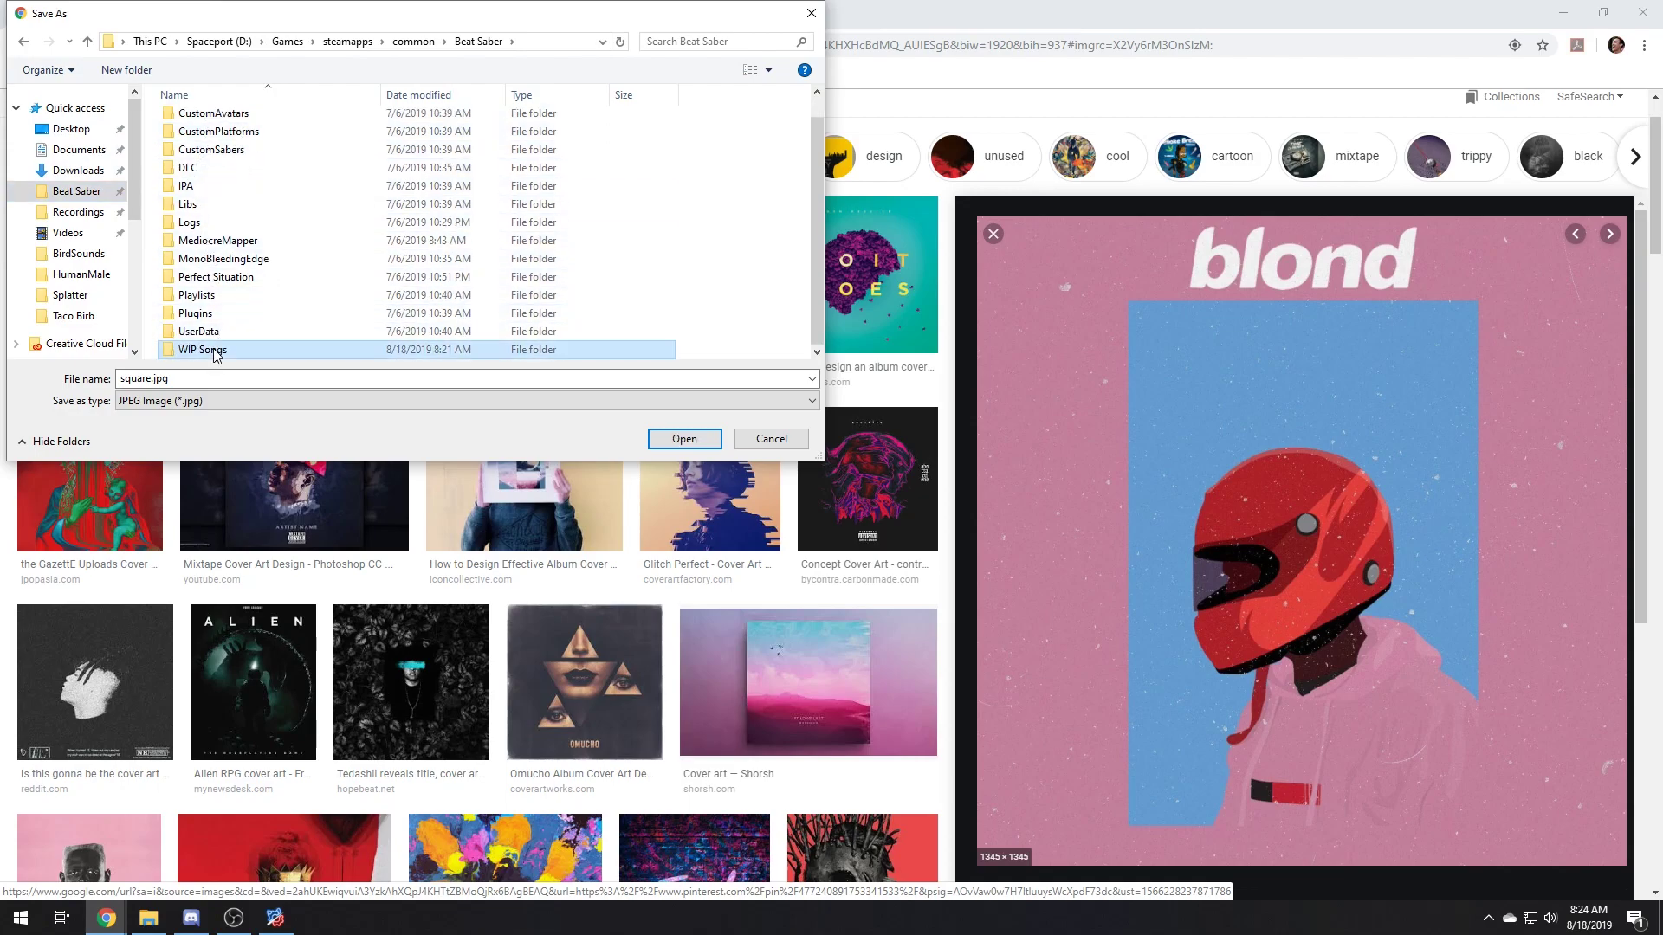
pyautogui.doubleClick(201, 350)
pyautogui.click(684, 439)
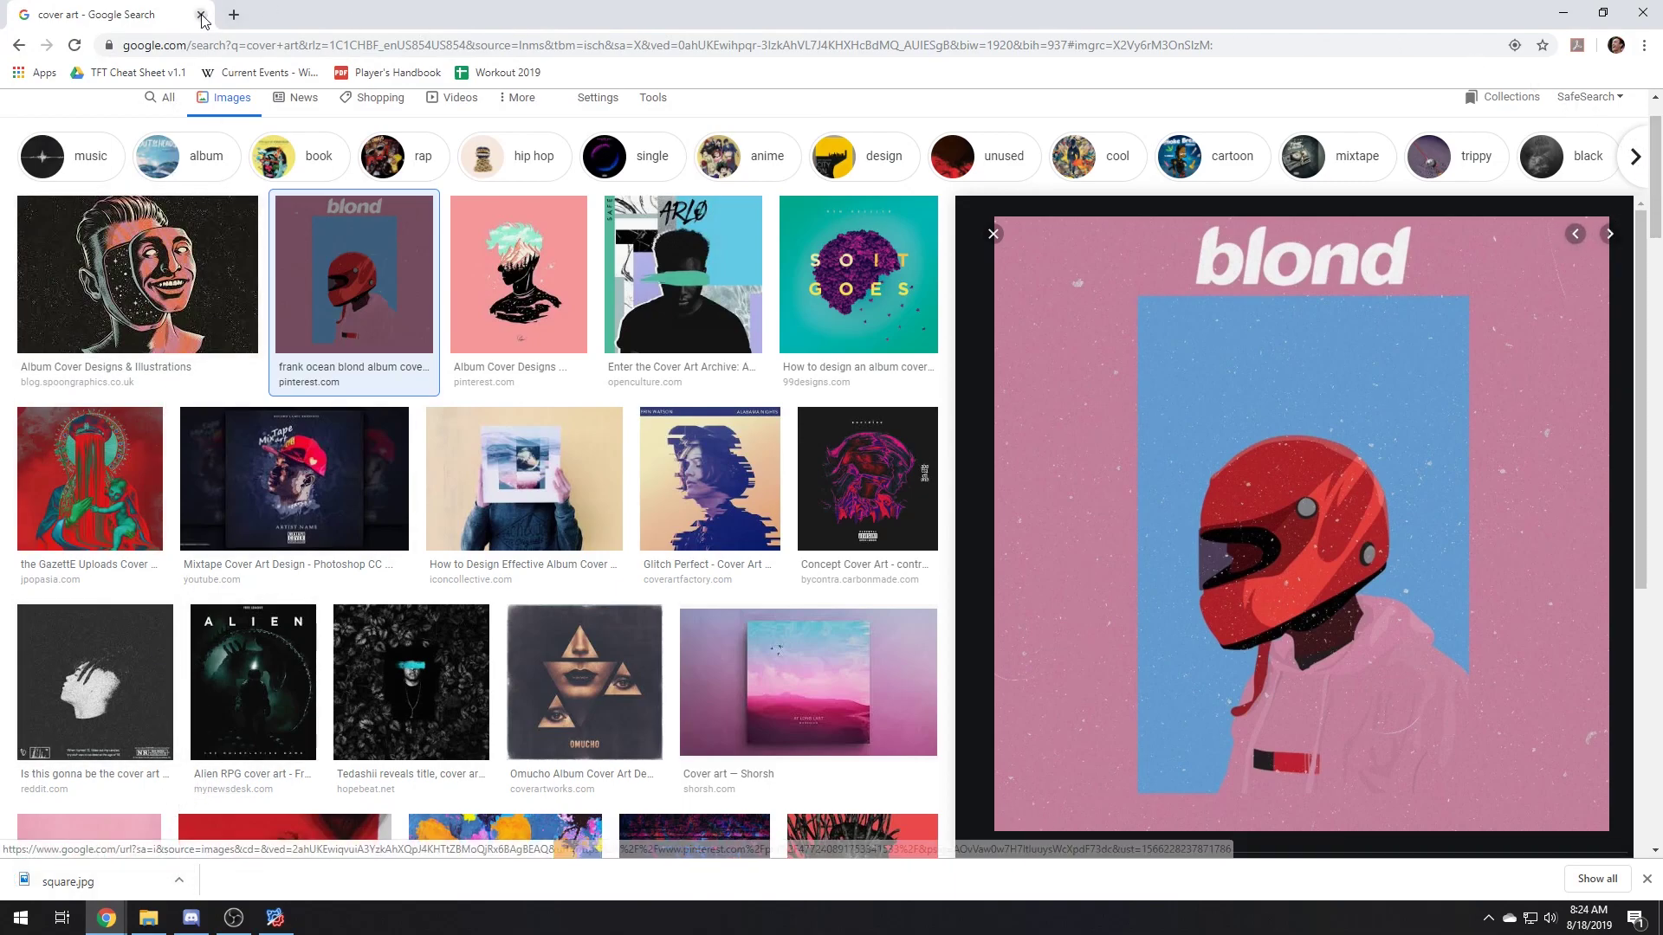
# Return to MediocreMapper and set the cover image name to square.jpg
pyautogui.hotkey('alt', 'Tab')
pyautogui.moveTo(411, 412); pyautogui.dragTo(288, 409)
pyautogui.write('square.jpg')
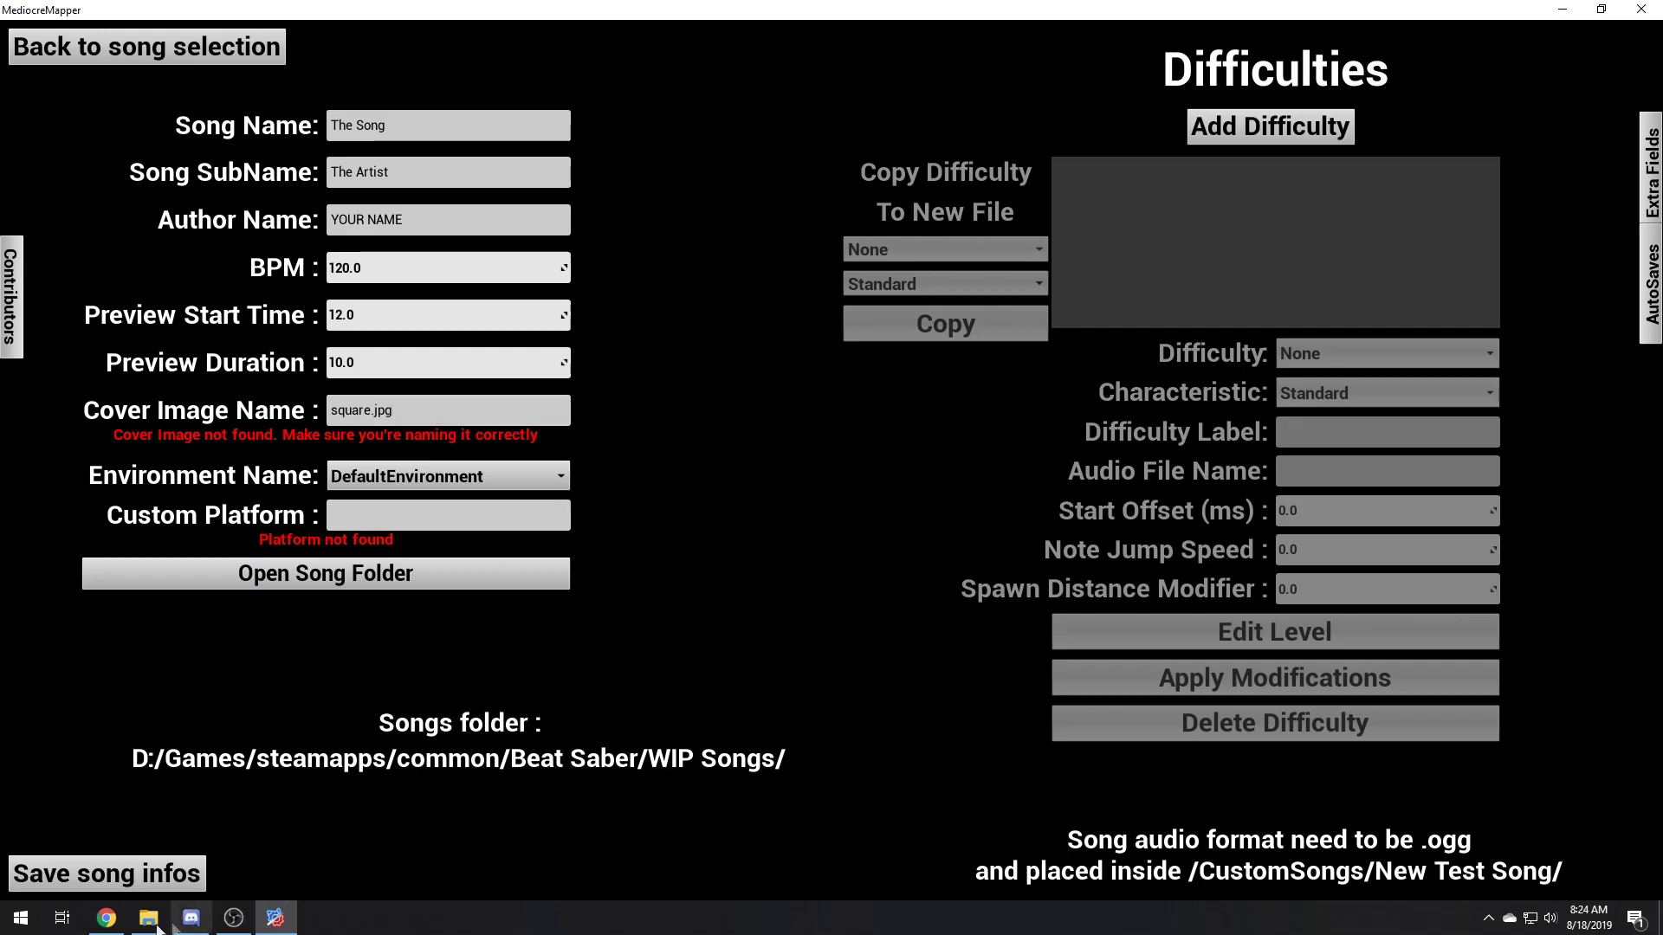
pyautogui.click(384, 358)
# Move square.jpg from the WIP Songs folder into the New Test Song folder and return to MediocreMapper
pyautogui.click(337, 573)
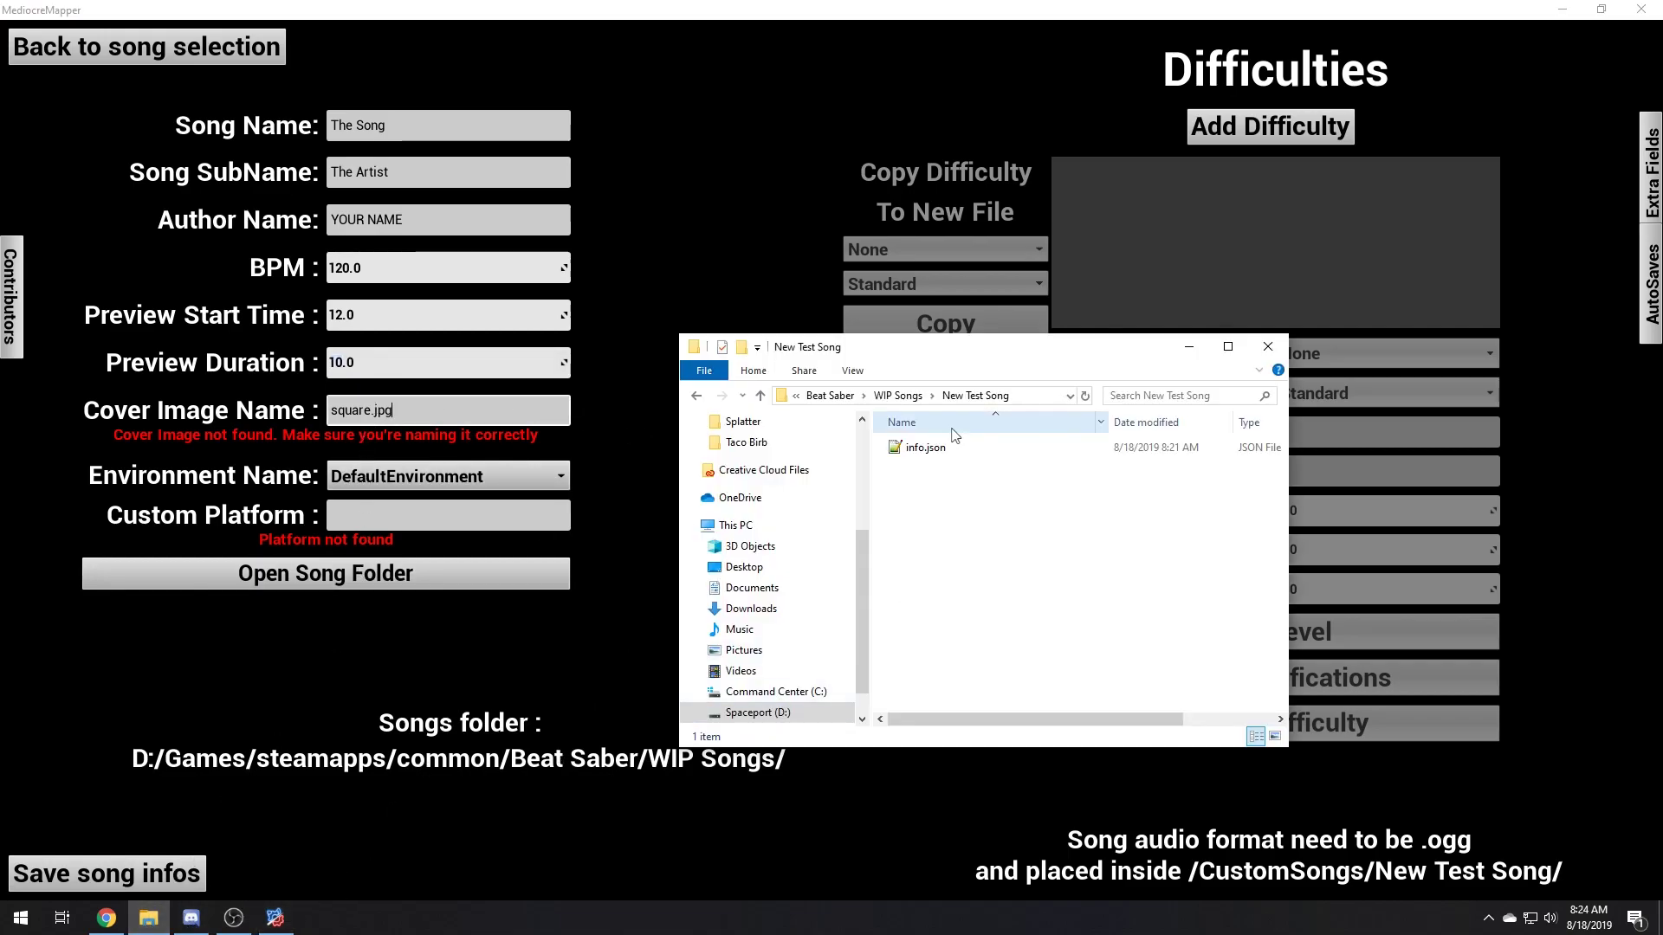
pyautogui.click(882, 395)
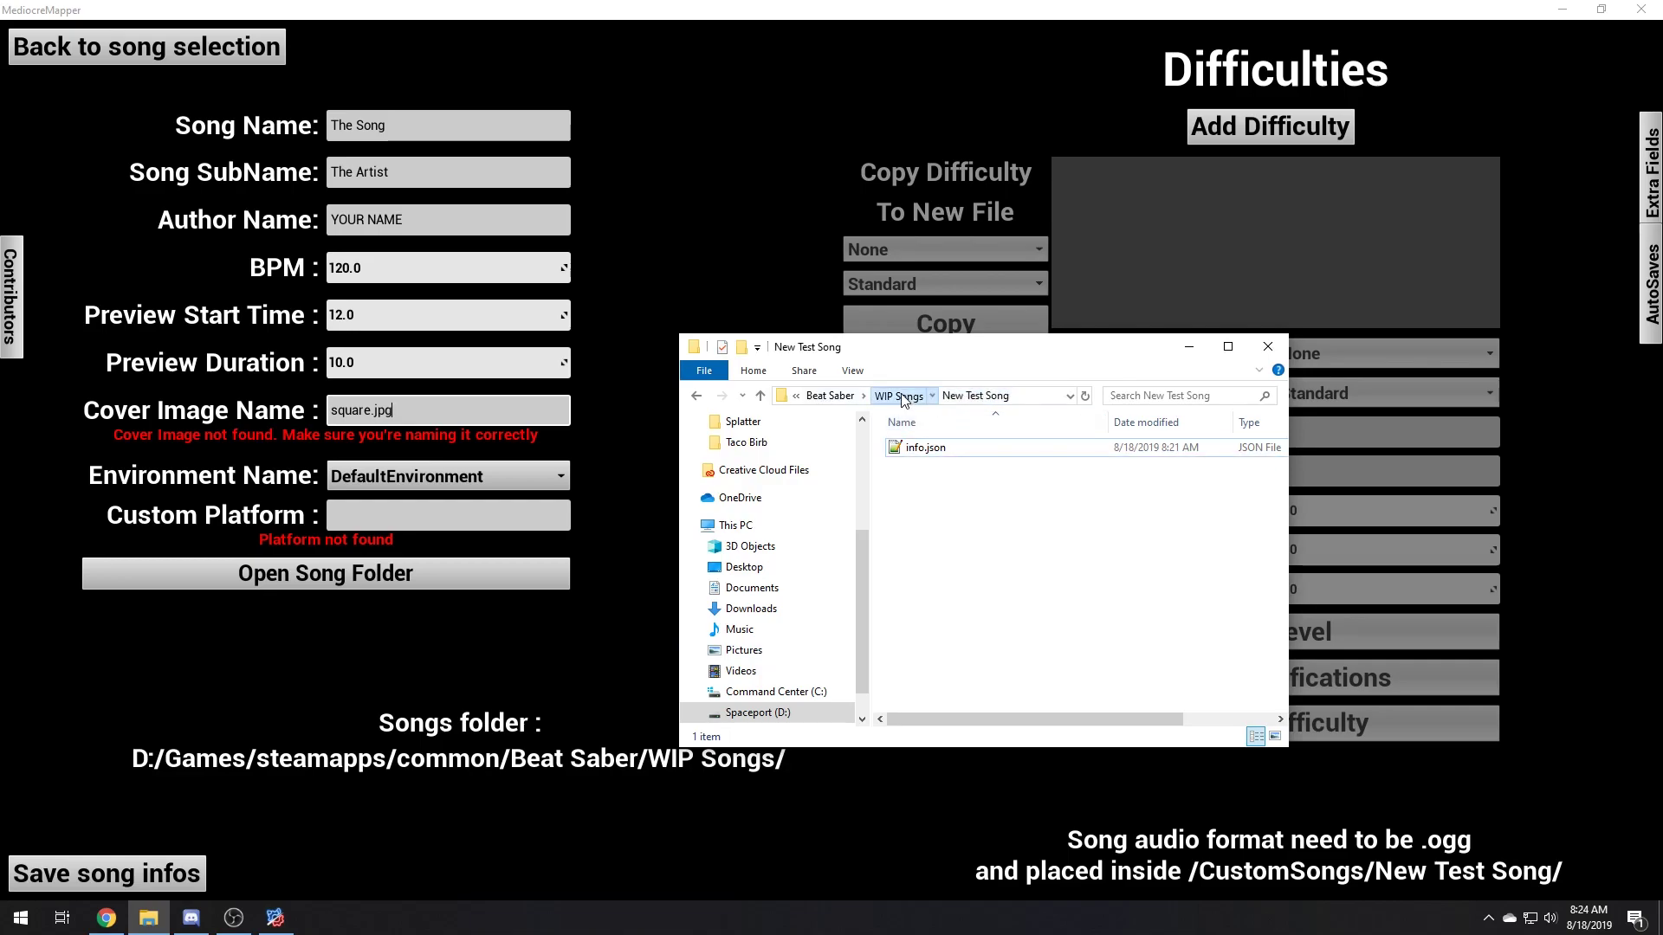
pyautogui.click(1026, 466)
pyautogui.hotkey('ctrl', 'x')
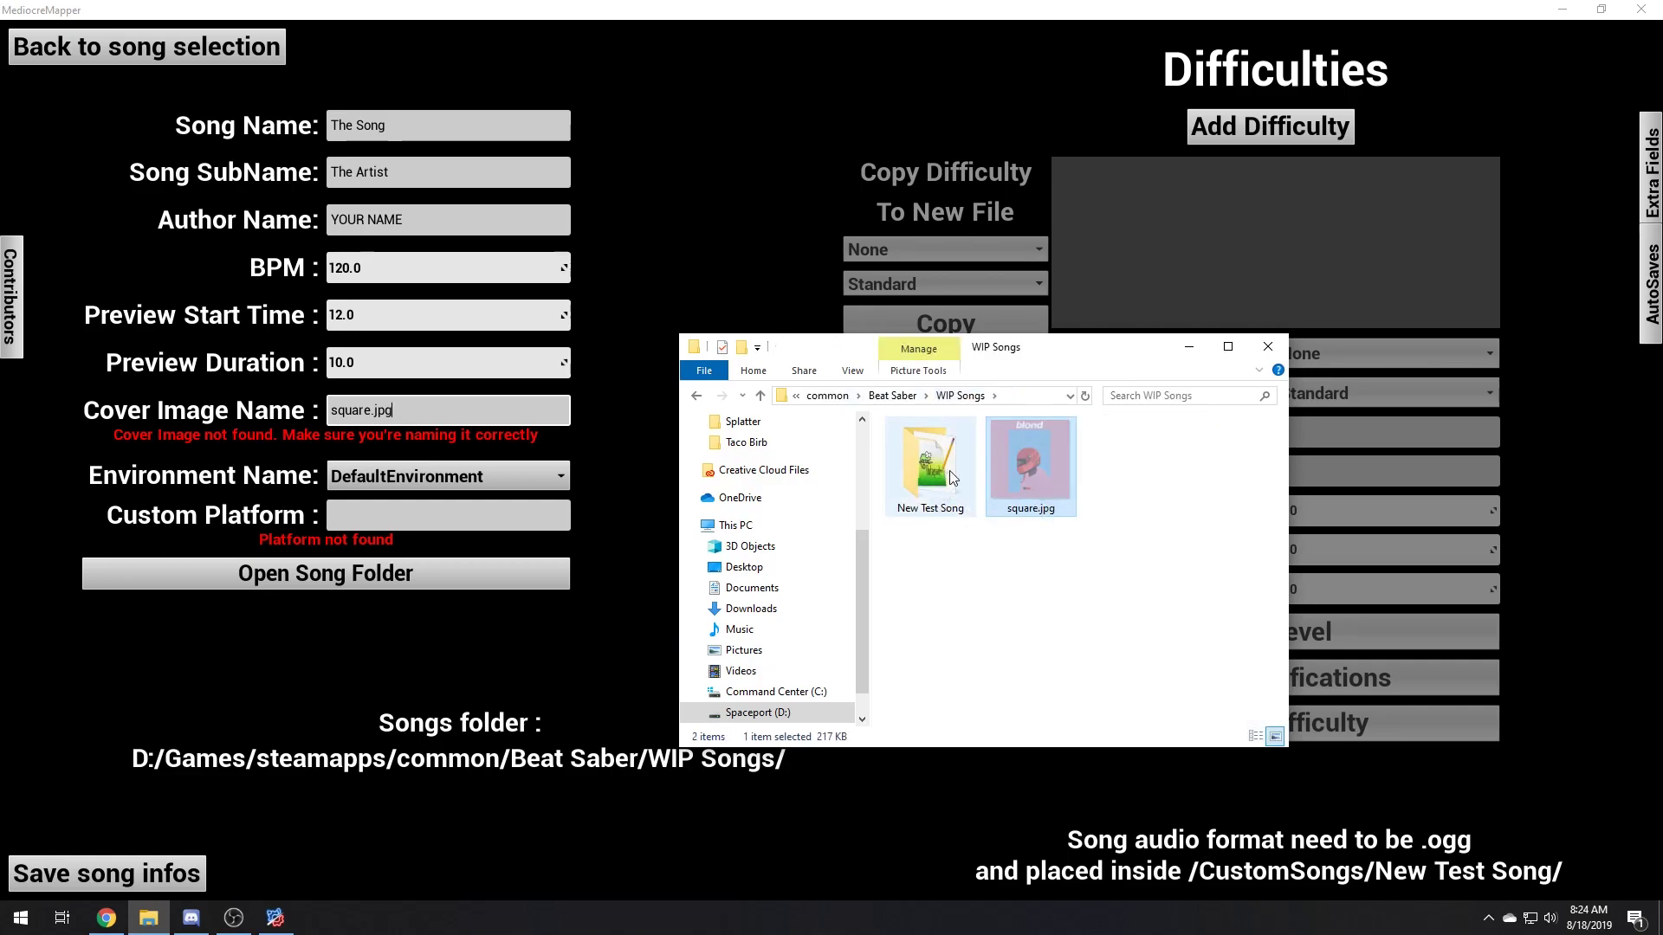
pyautogui.doubleClick(930, 468)
pyautogui.hotkey('ctrl', 'v')
pyautogui.click(1063, 587)
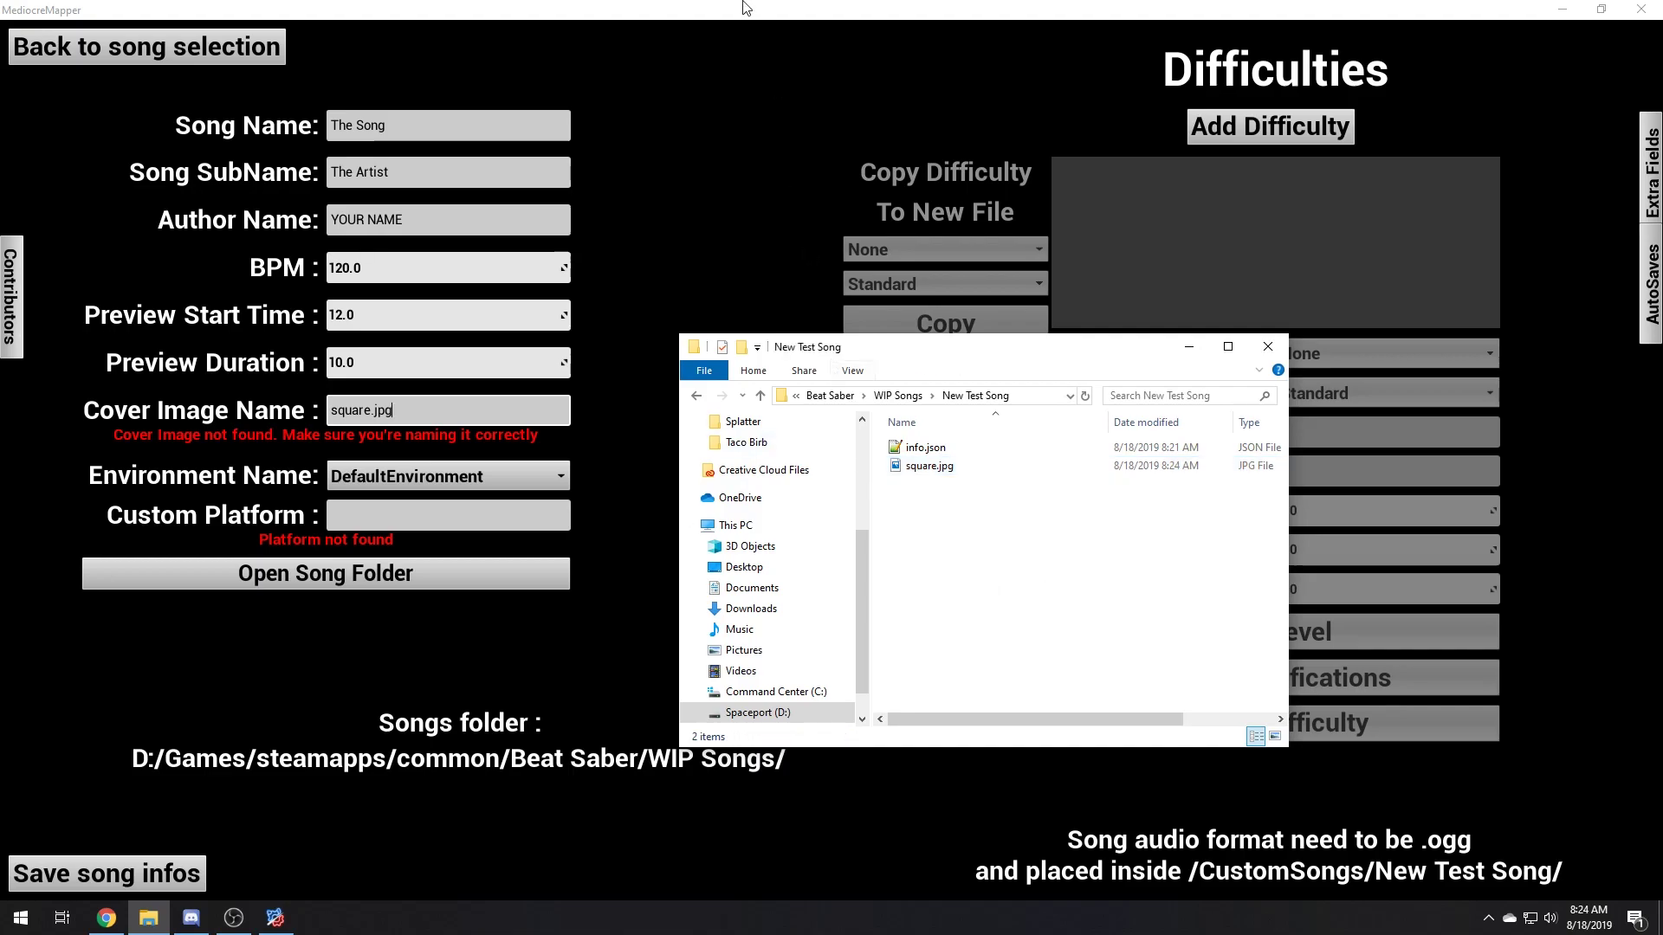
pyautogui.click(743, 8)
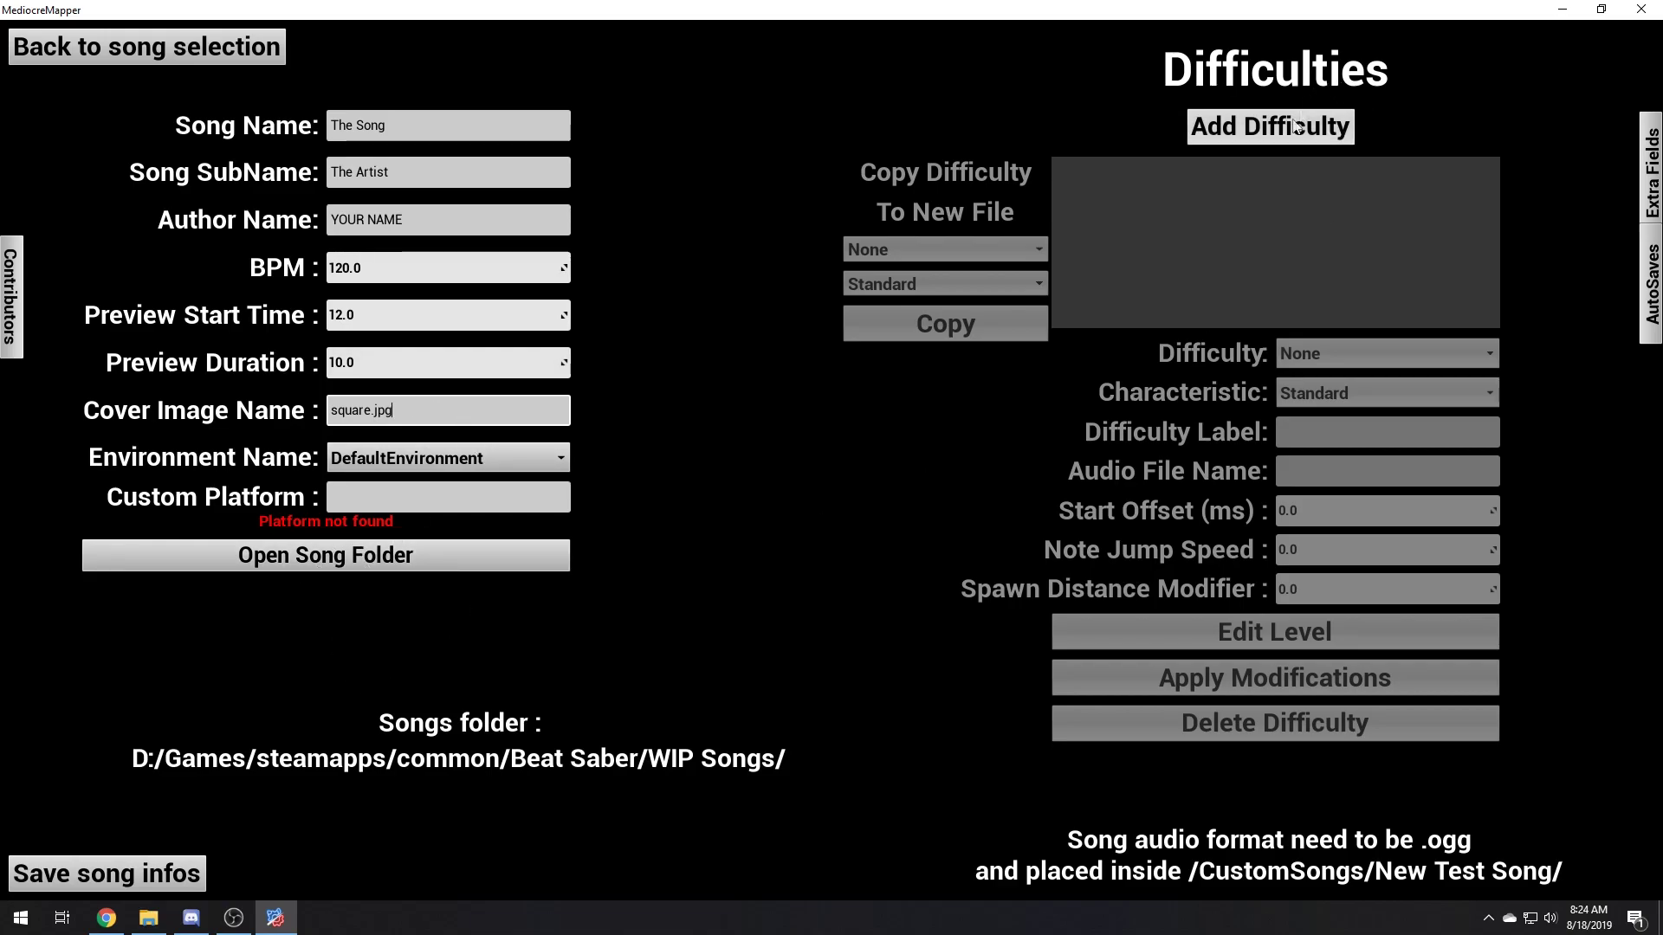
# Open the song folder from the song information page to view its files and close the folder window
pyautogui.click(308, 559)
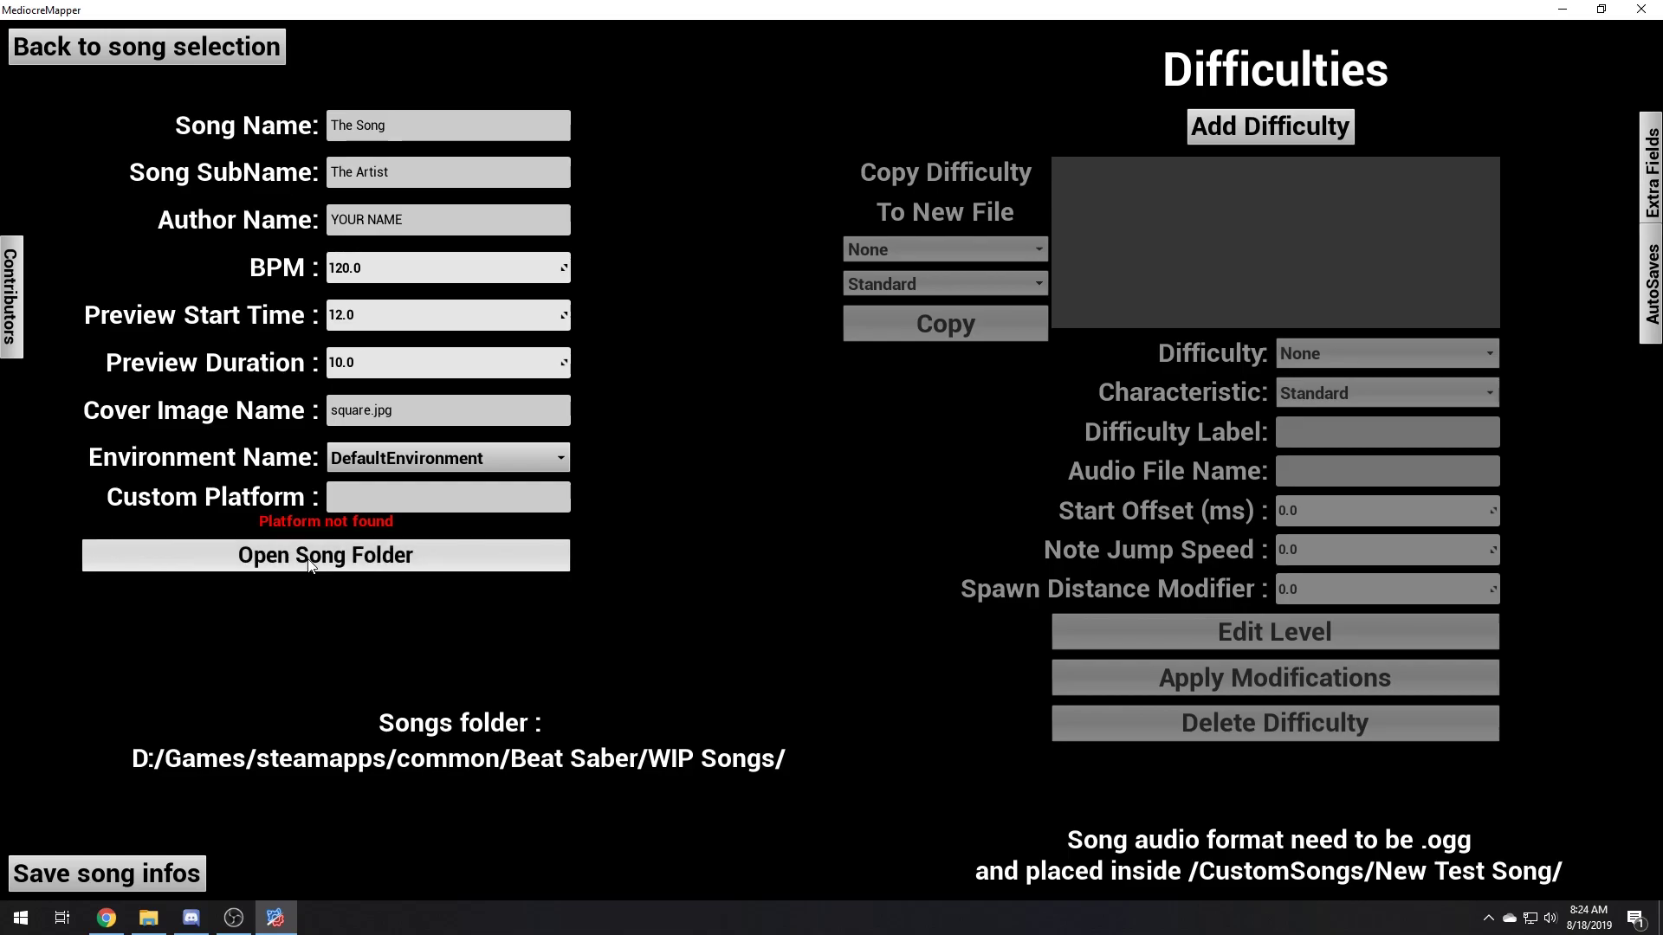
pyautogui.click(310, 559)
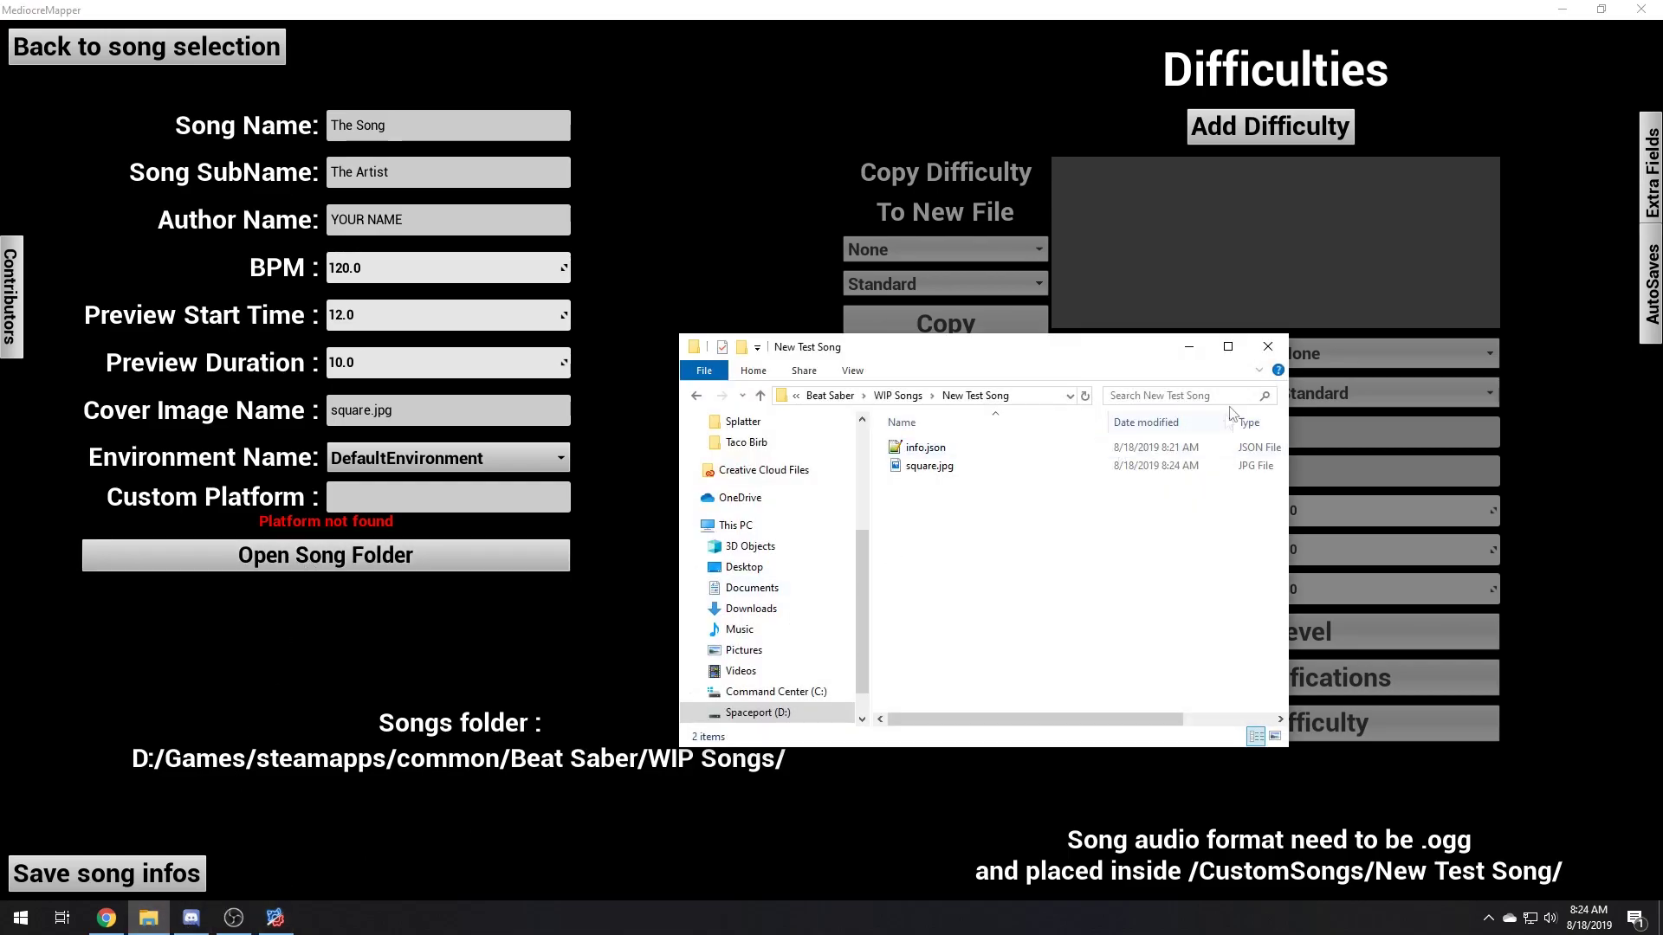
pyautogui.click(1269, 348)
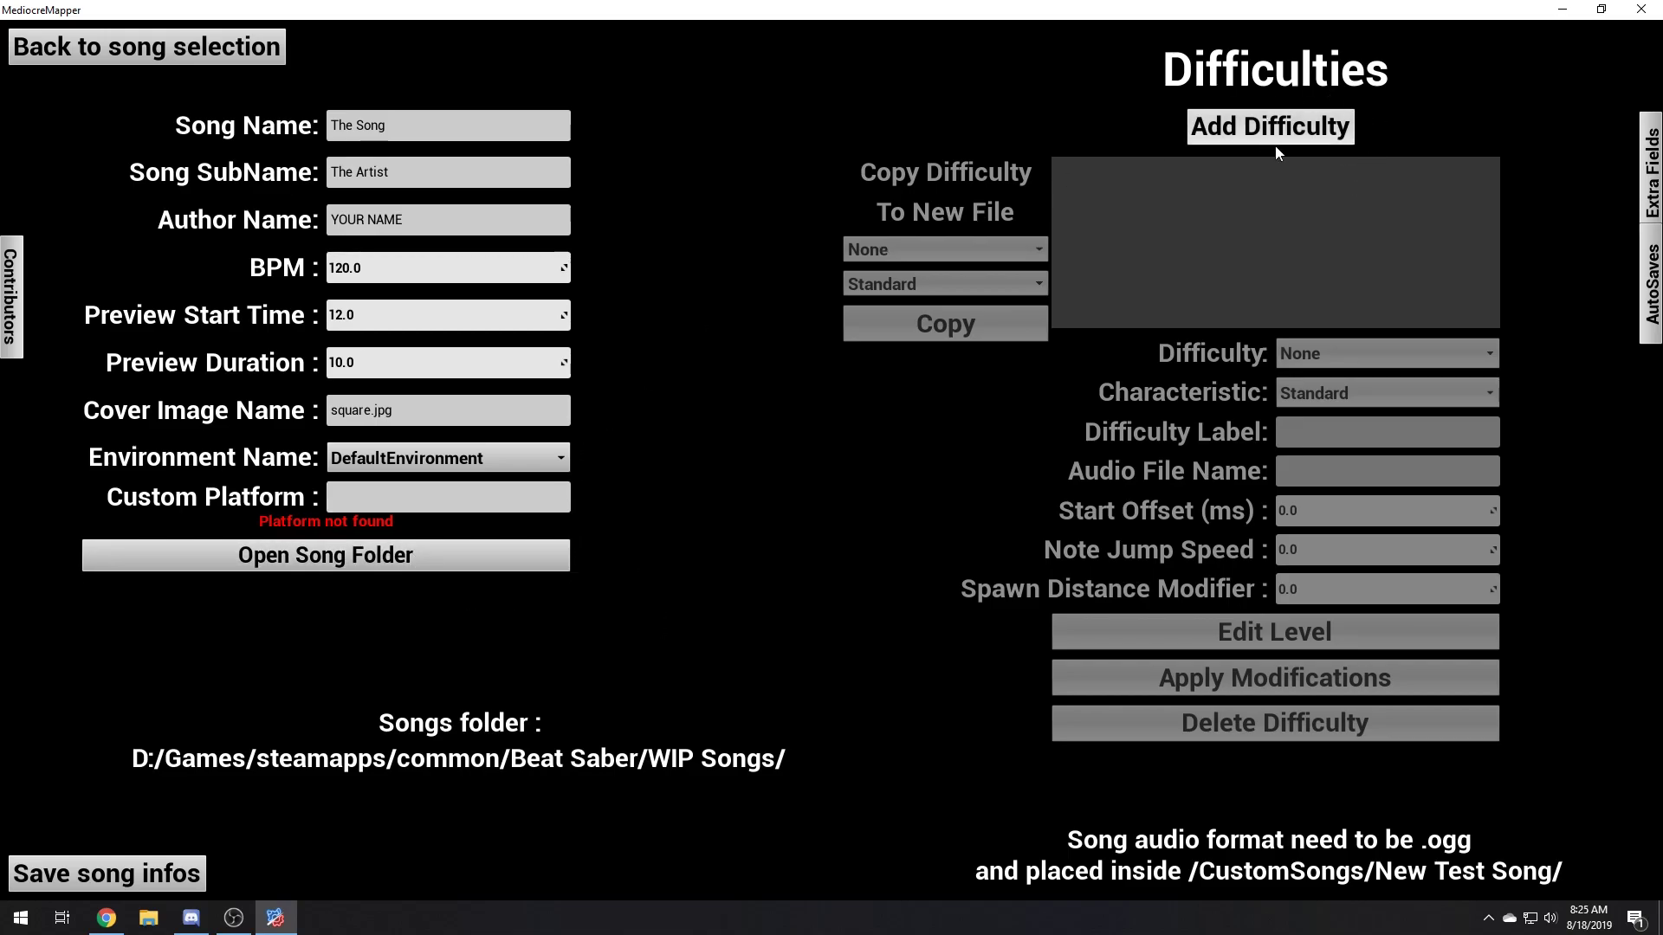
# Add a difficulty to the song and set it to Expert with the Standard characteristic
pyautogui.click(1255, 130)
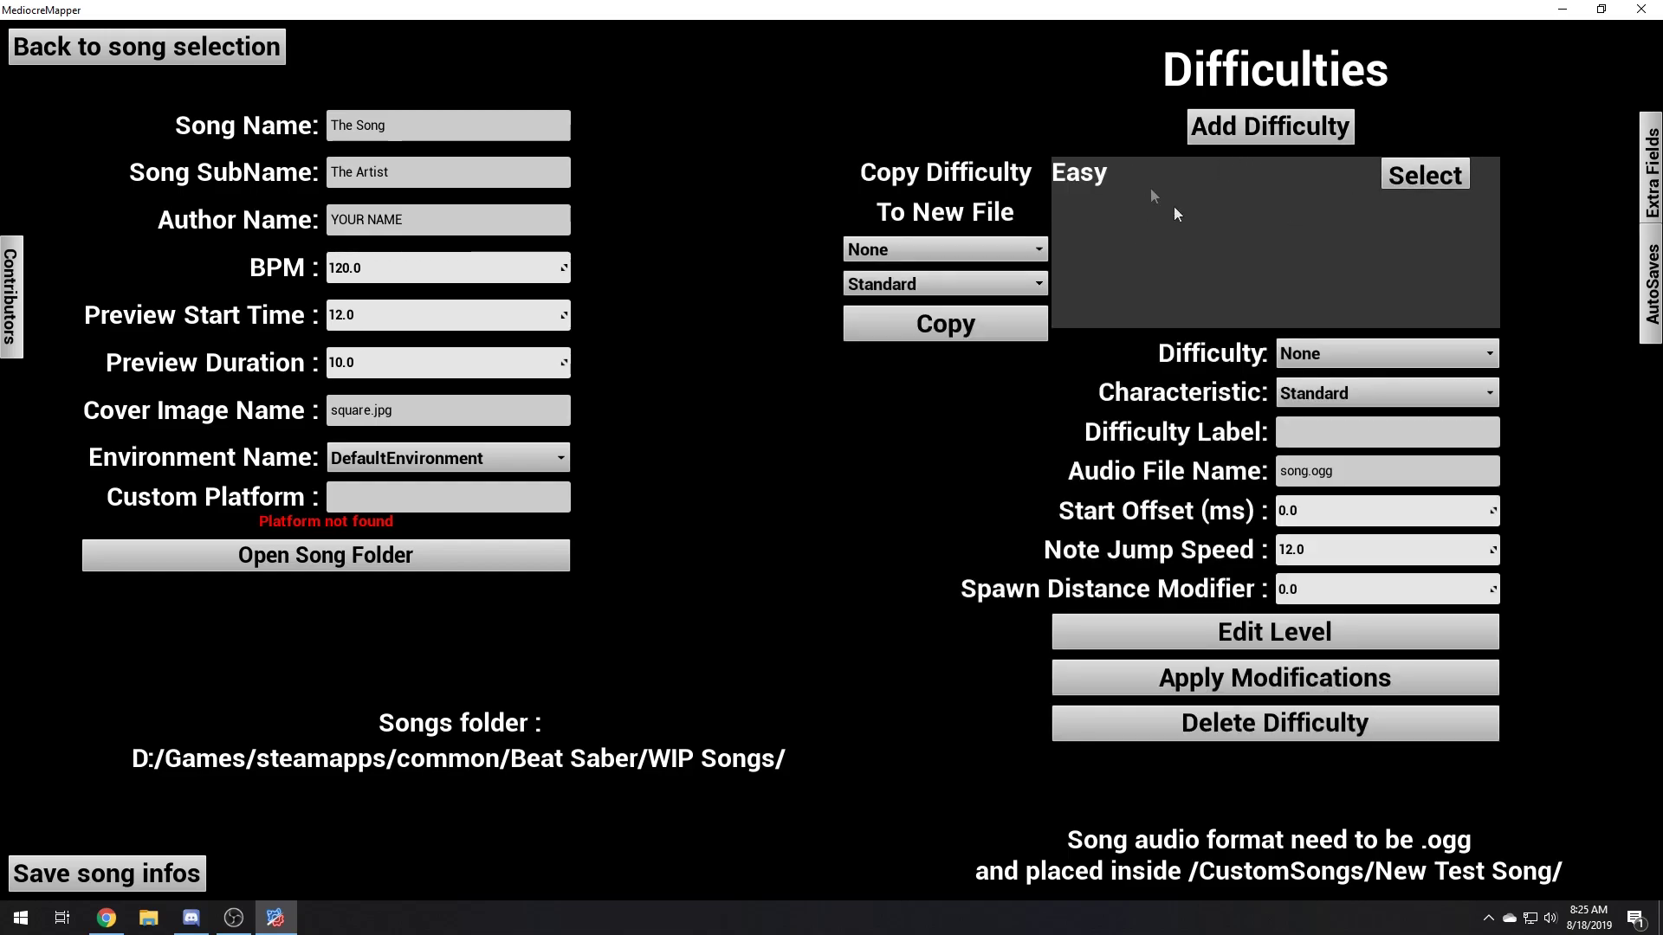
pyautogui.click(1339, 352)
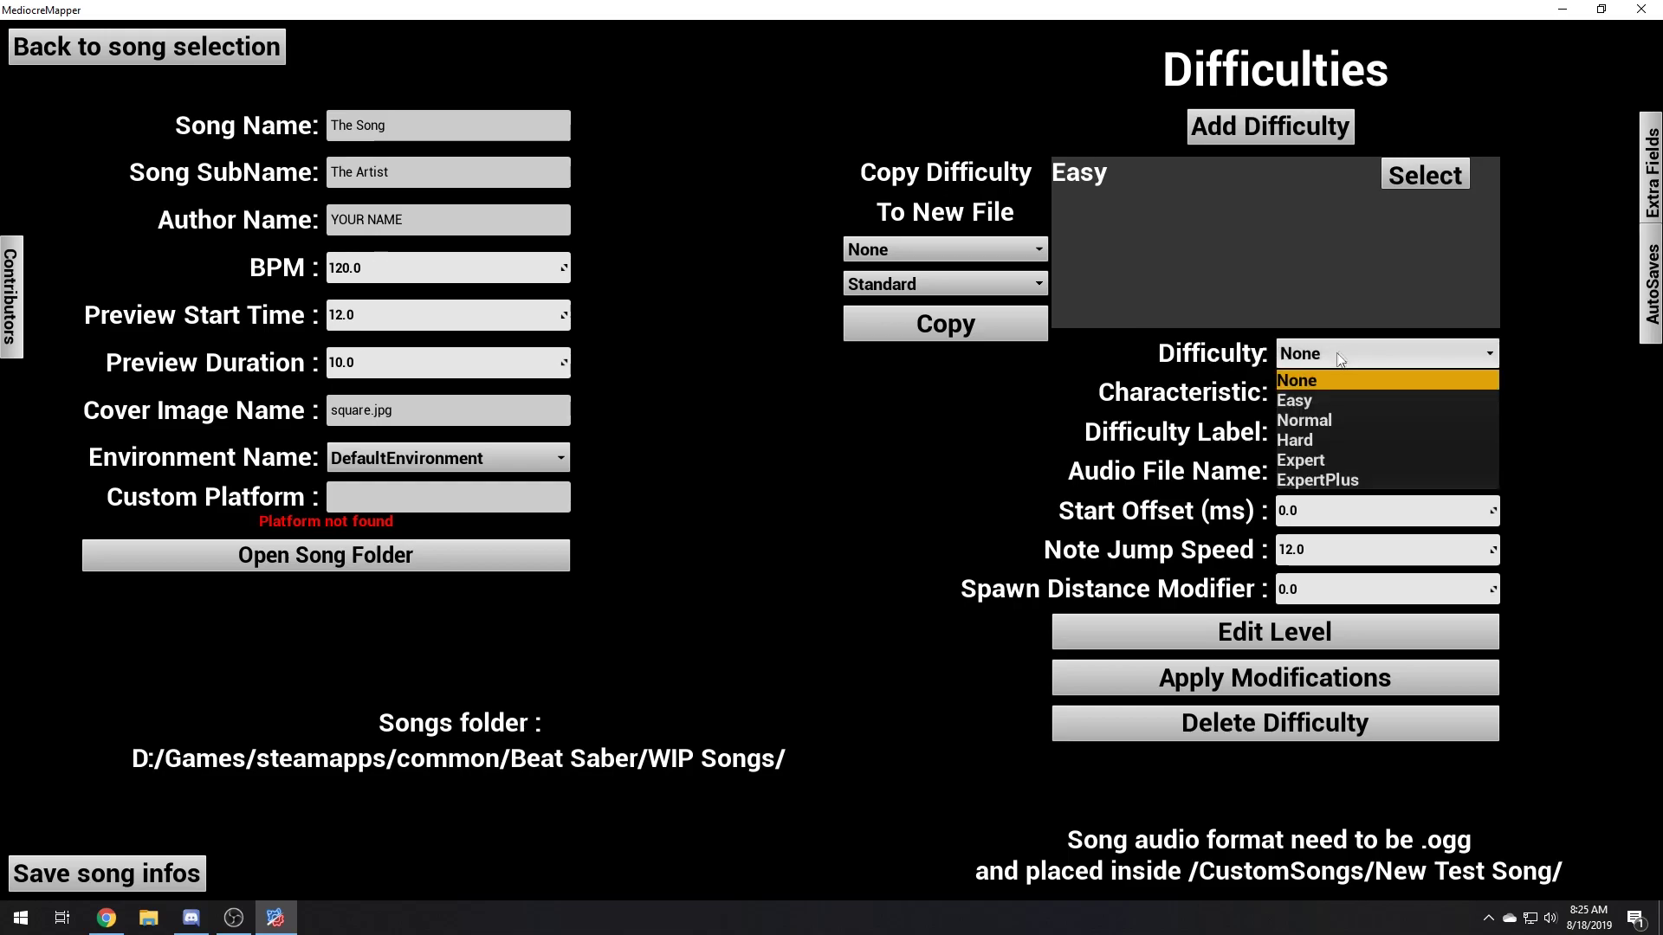
pyautogui.click(1303, 460)
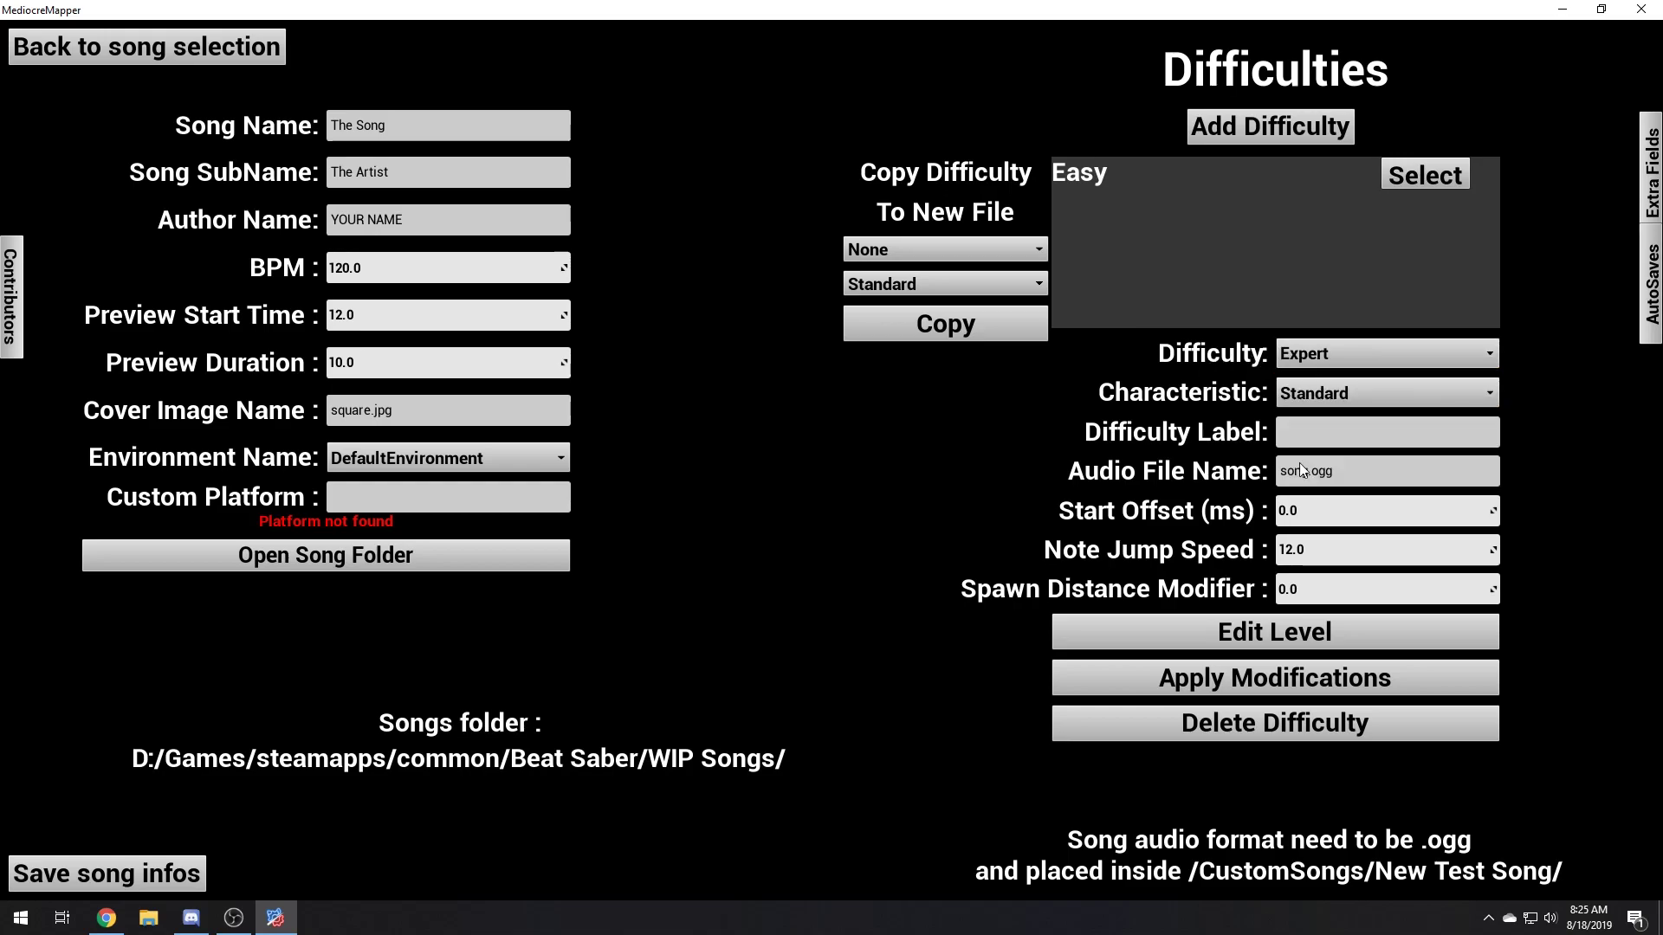
pyautogui.click(1346, 395)
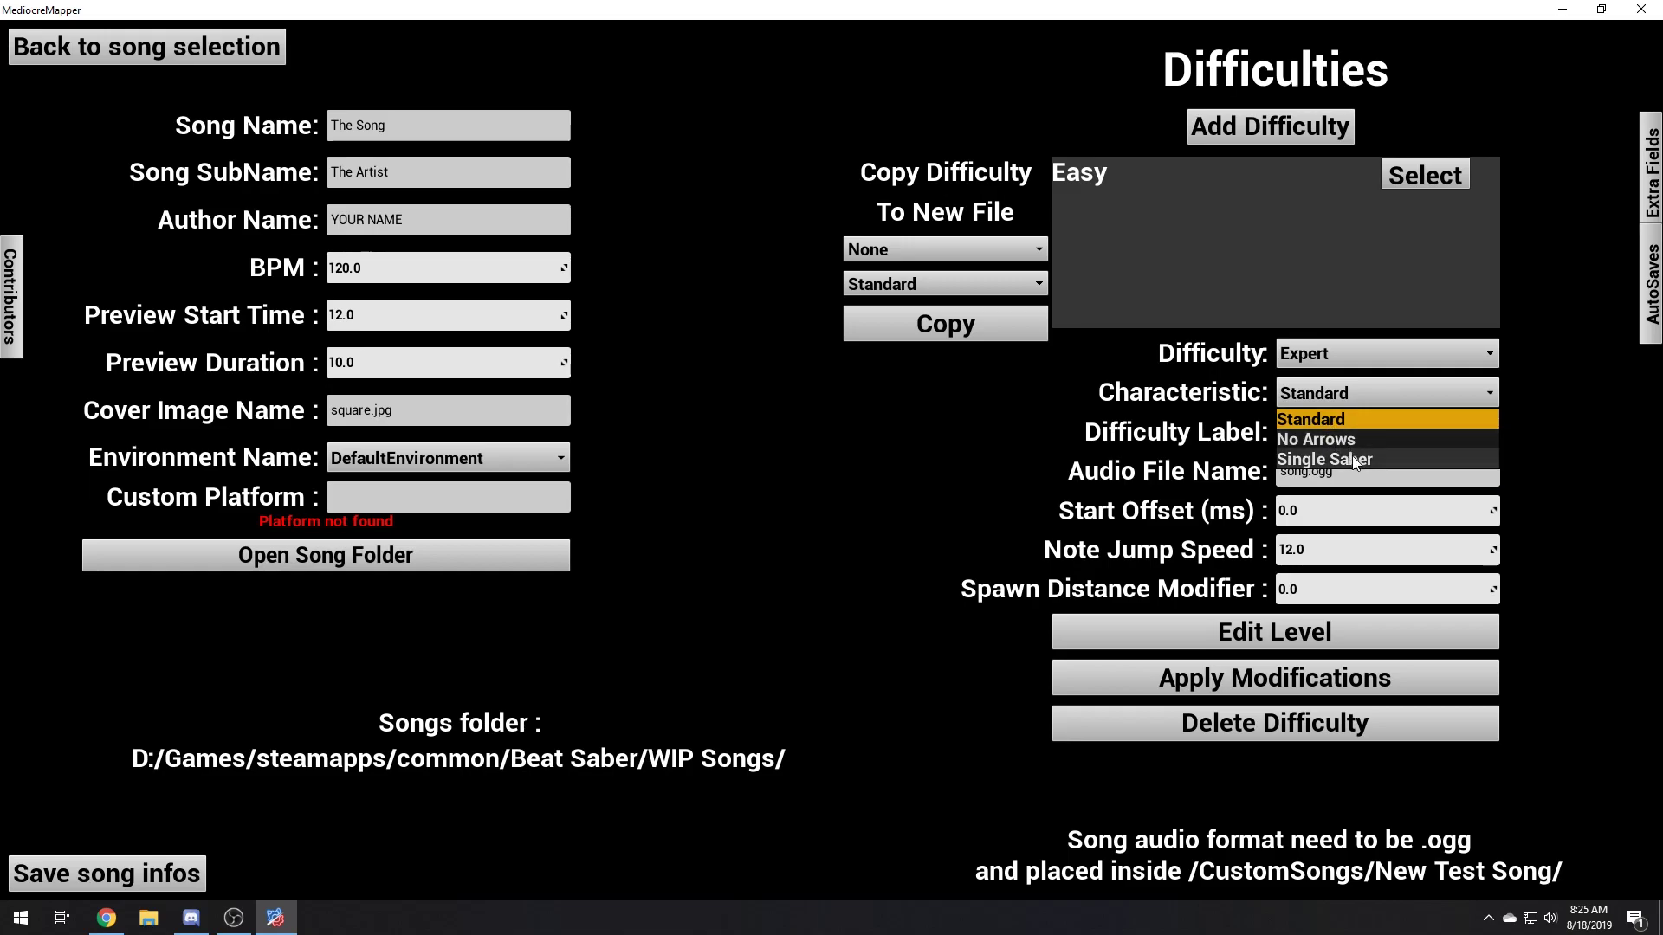
pyautogui.click(1347, 420)
# Set the difficulty label to BENNYWORKOUT
pyautogui.click(1336, 433)
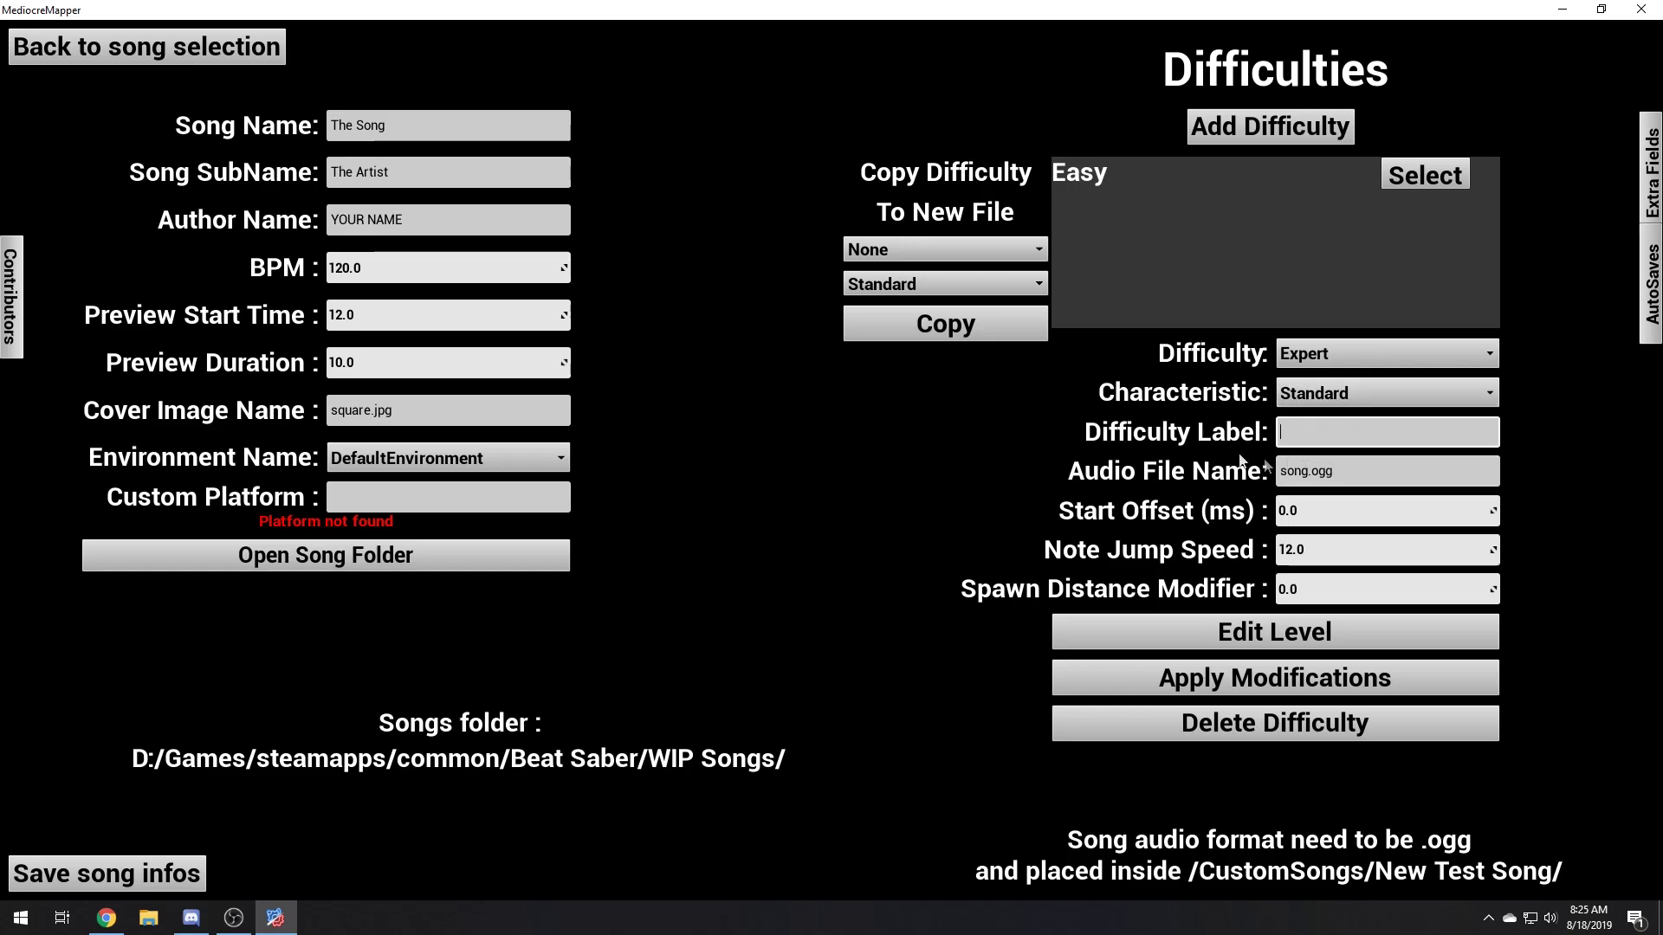
pyautogui.click(1162, 435)
pyautogui.write('BENNYWORKOUT')
pyautogui.press('Return')
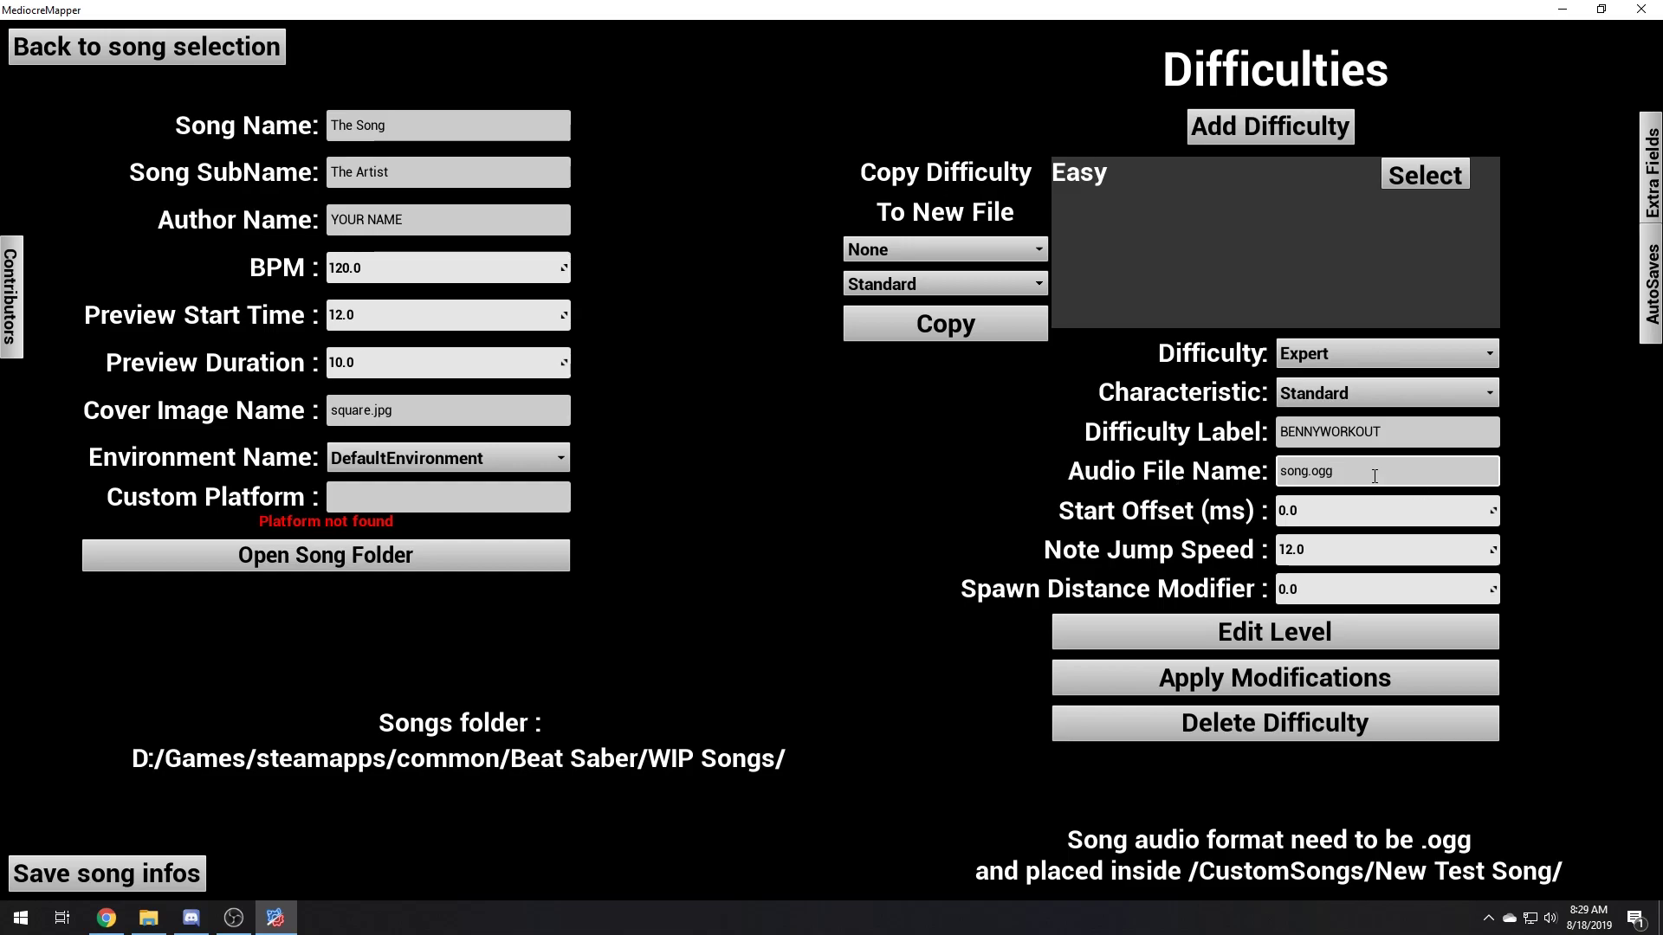
# Open Audacity and import the "01 - Got Me Like" audio file from File Explorer
pyautogui.click(23, 919)
pyautogui.click(645, 537)
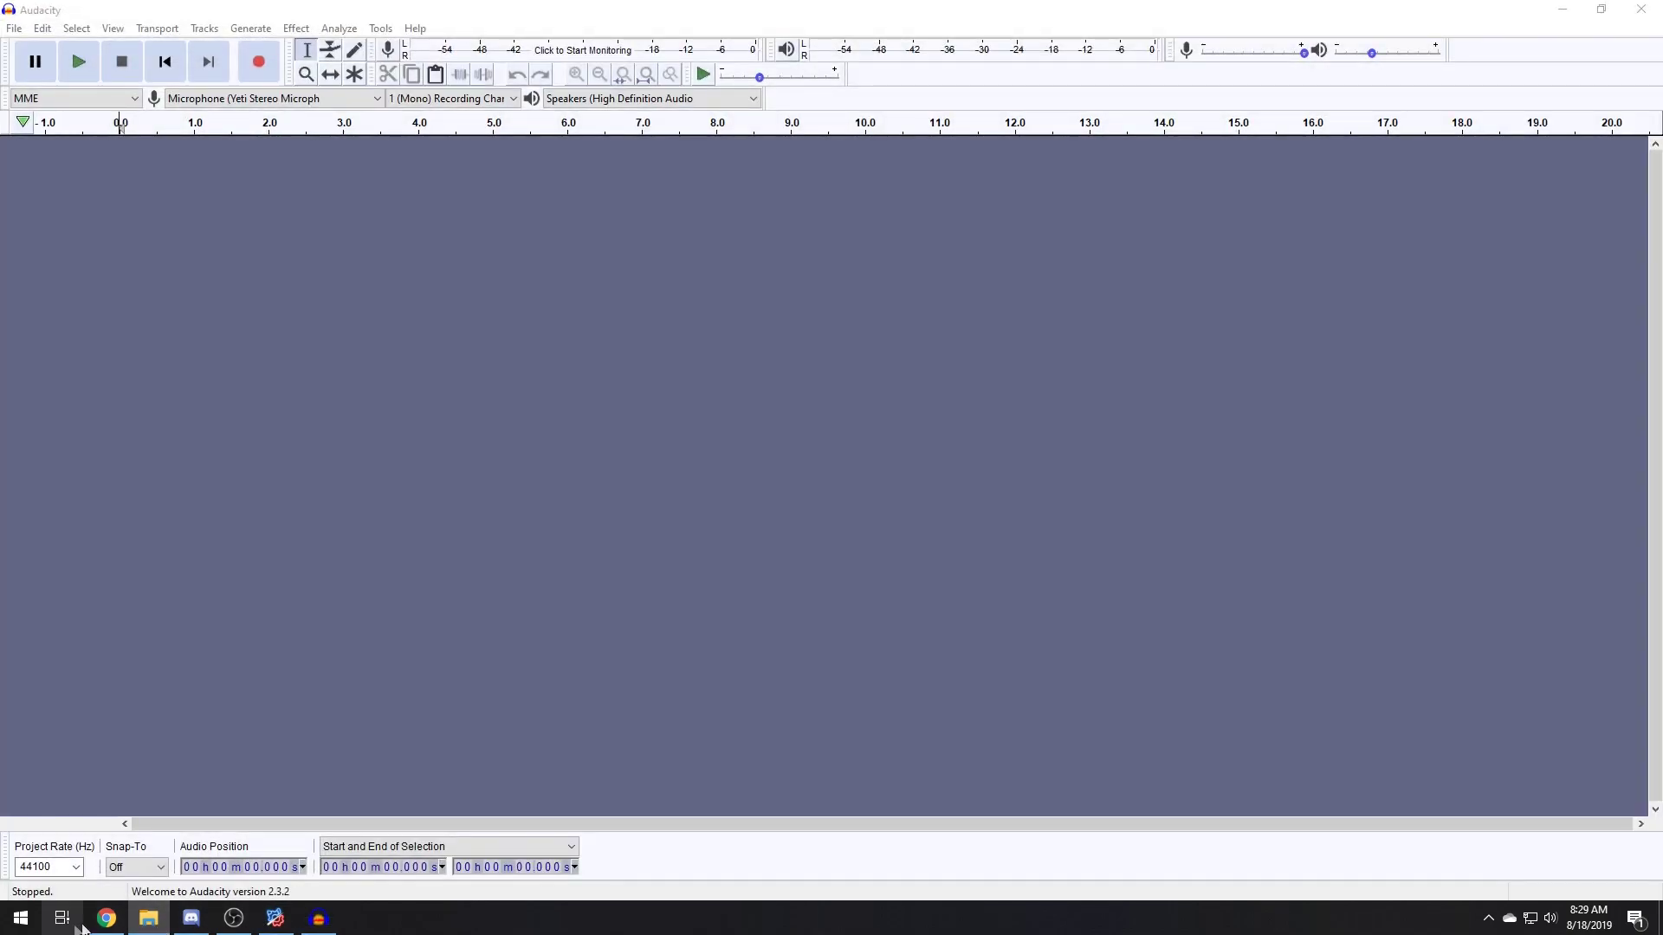
pyautogui.click(144, 923)
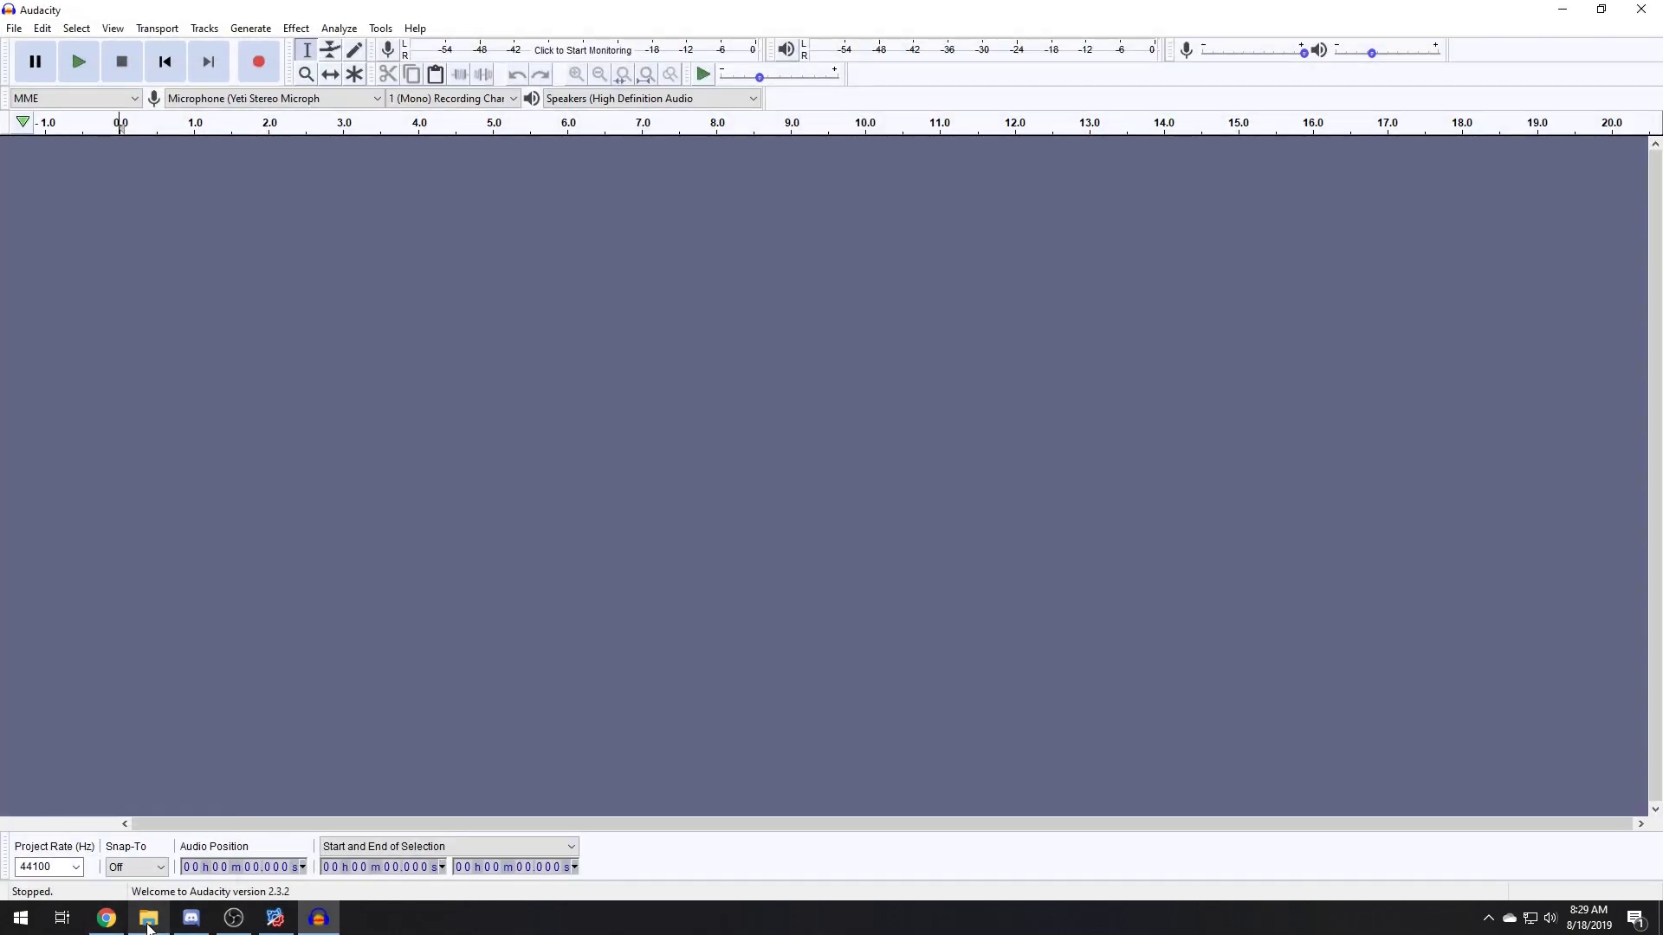
pyautogui.moveTo(976, 477); pyautogui.dragTo(413, 410)
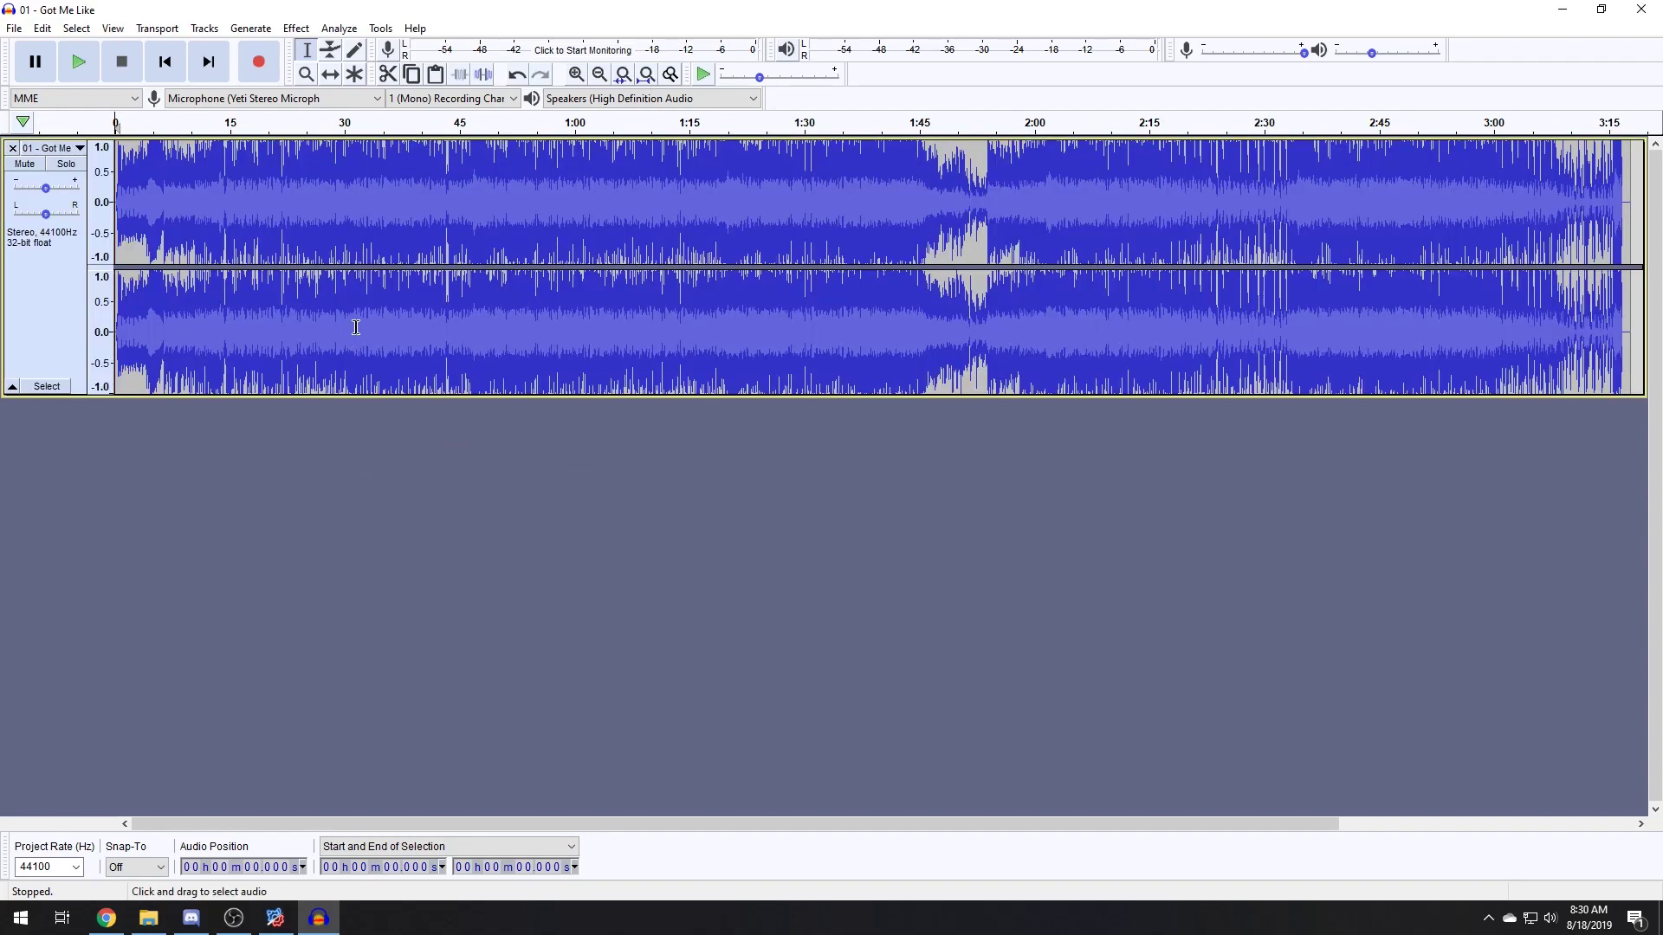
# Play the beginning of the song, stop playback, and examine the opening seconds of its waveform up close
pyautogui.press('space')
pyautogui.press('F4')
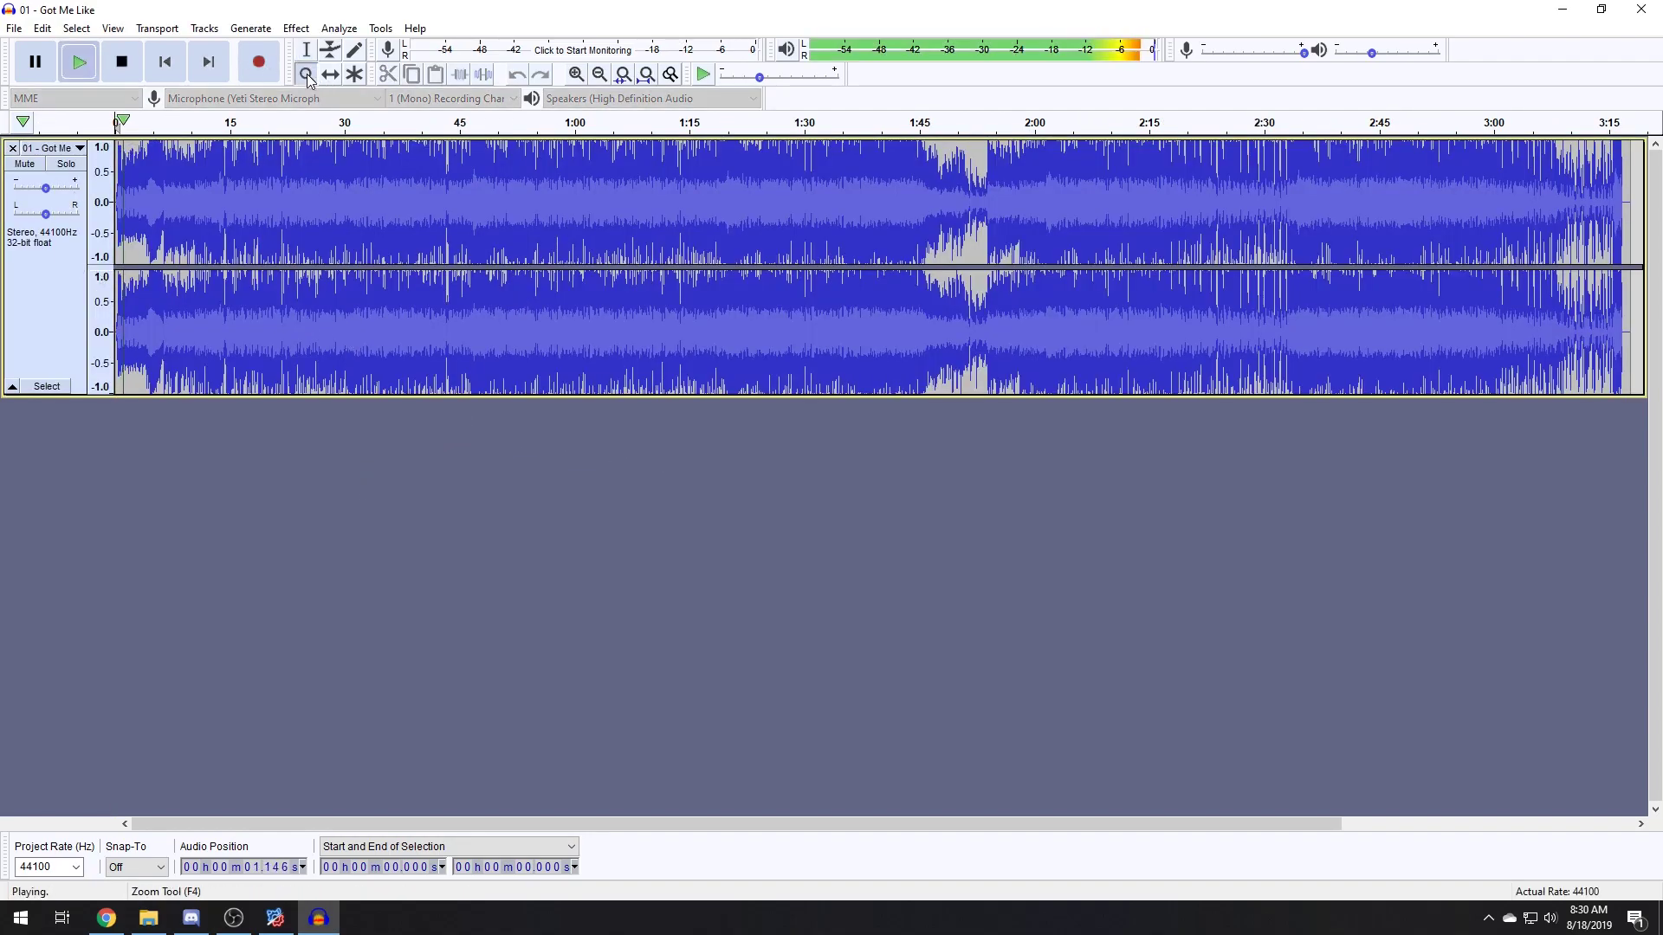
pyautogui.press('space')
pyautogui.click(170, 211)
pyautogui.click(171, 207)
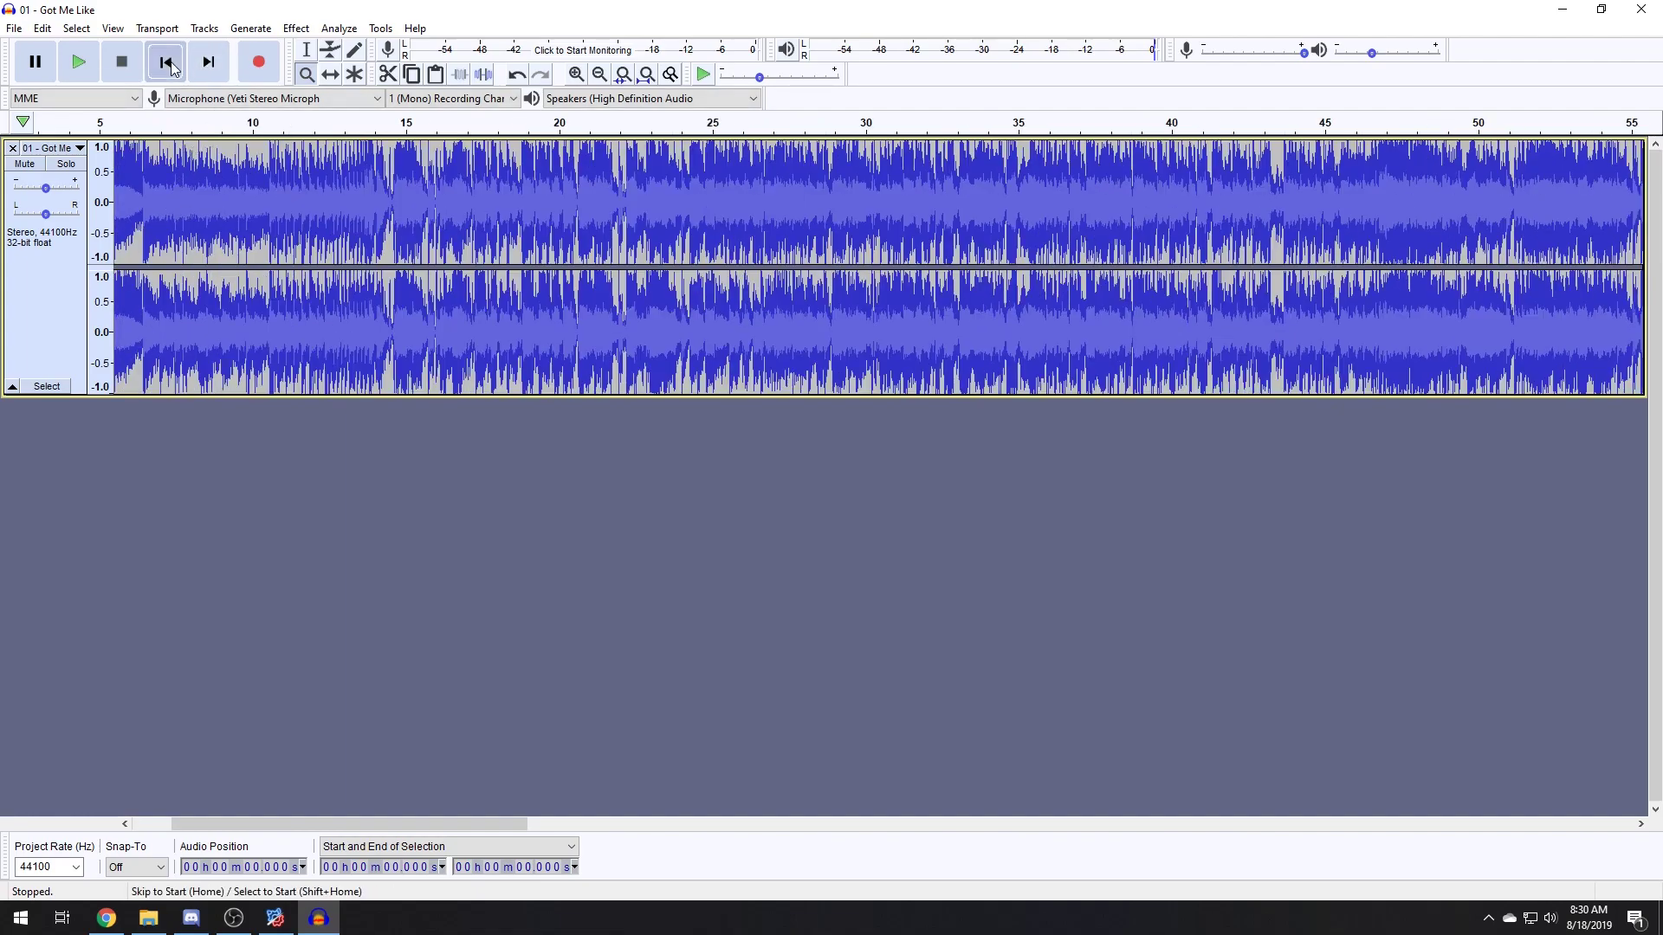
pyautogui.click(166, 63)
pyautogui.click(358, 213)
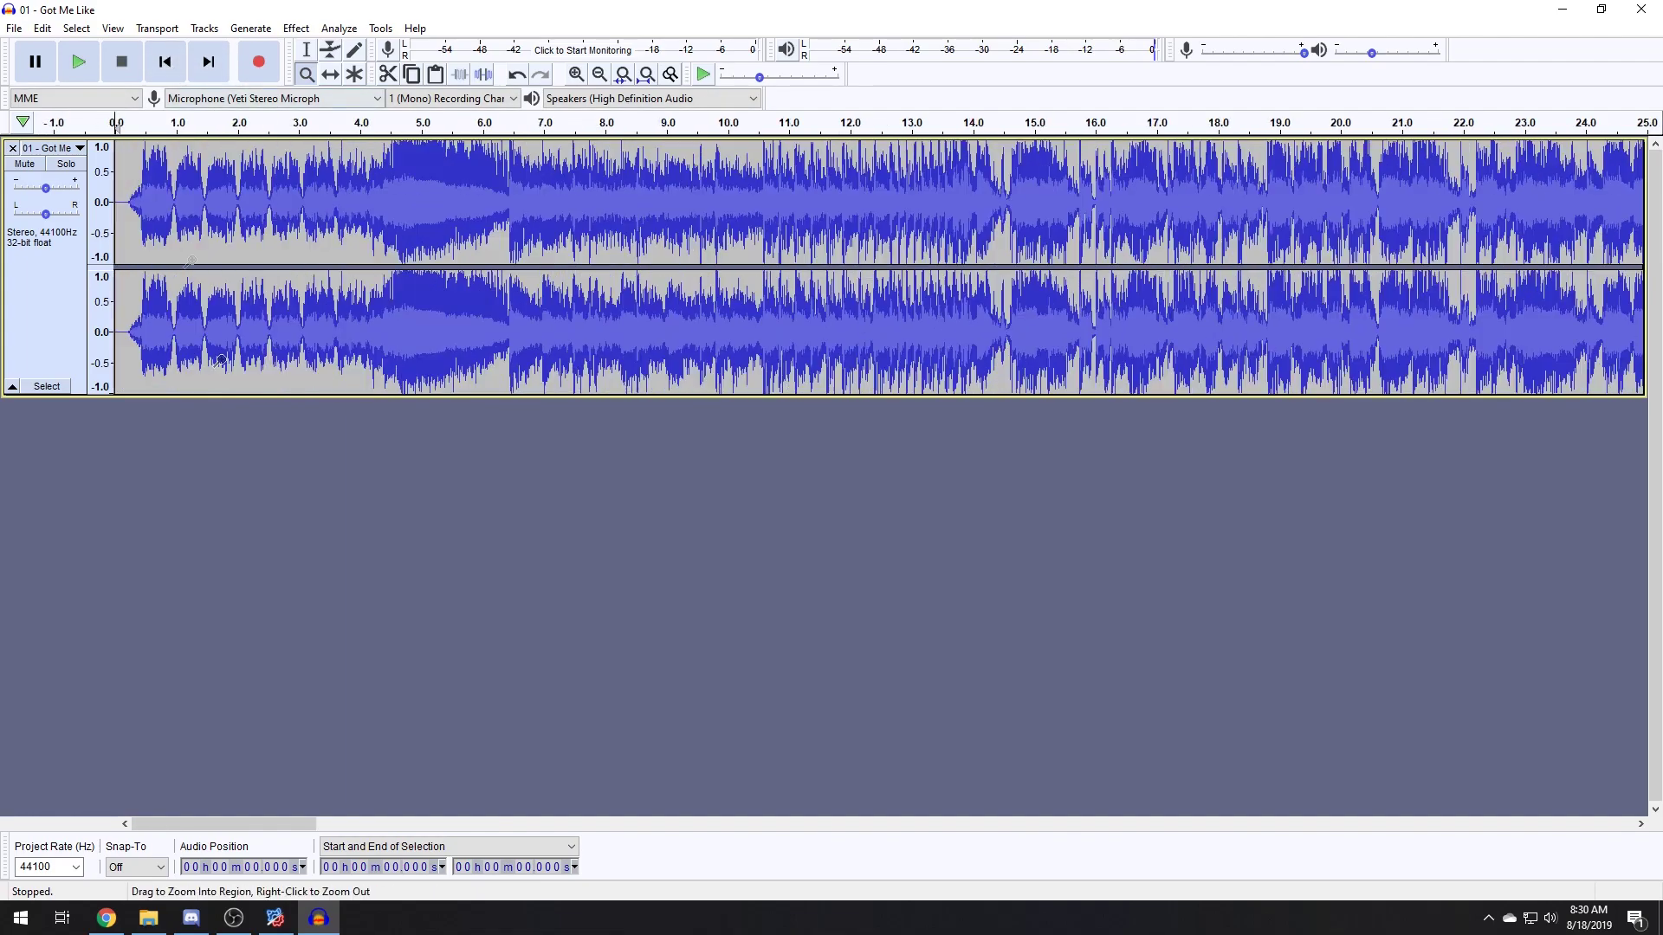
# Switch to Chrome and search the web for "bpm spencer ludwig got me like"
pyautogui.click(108, 919)
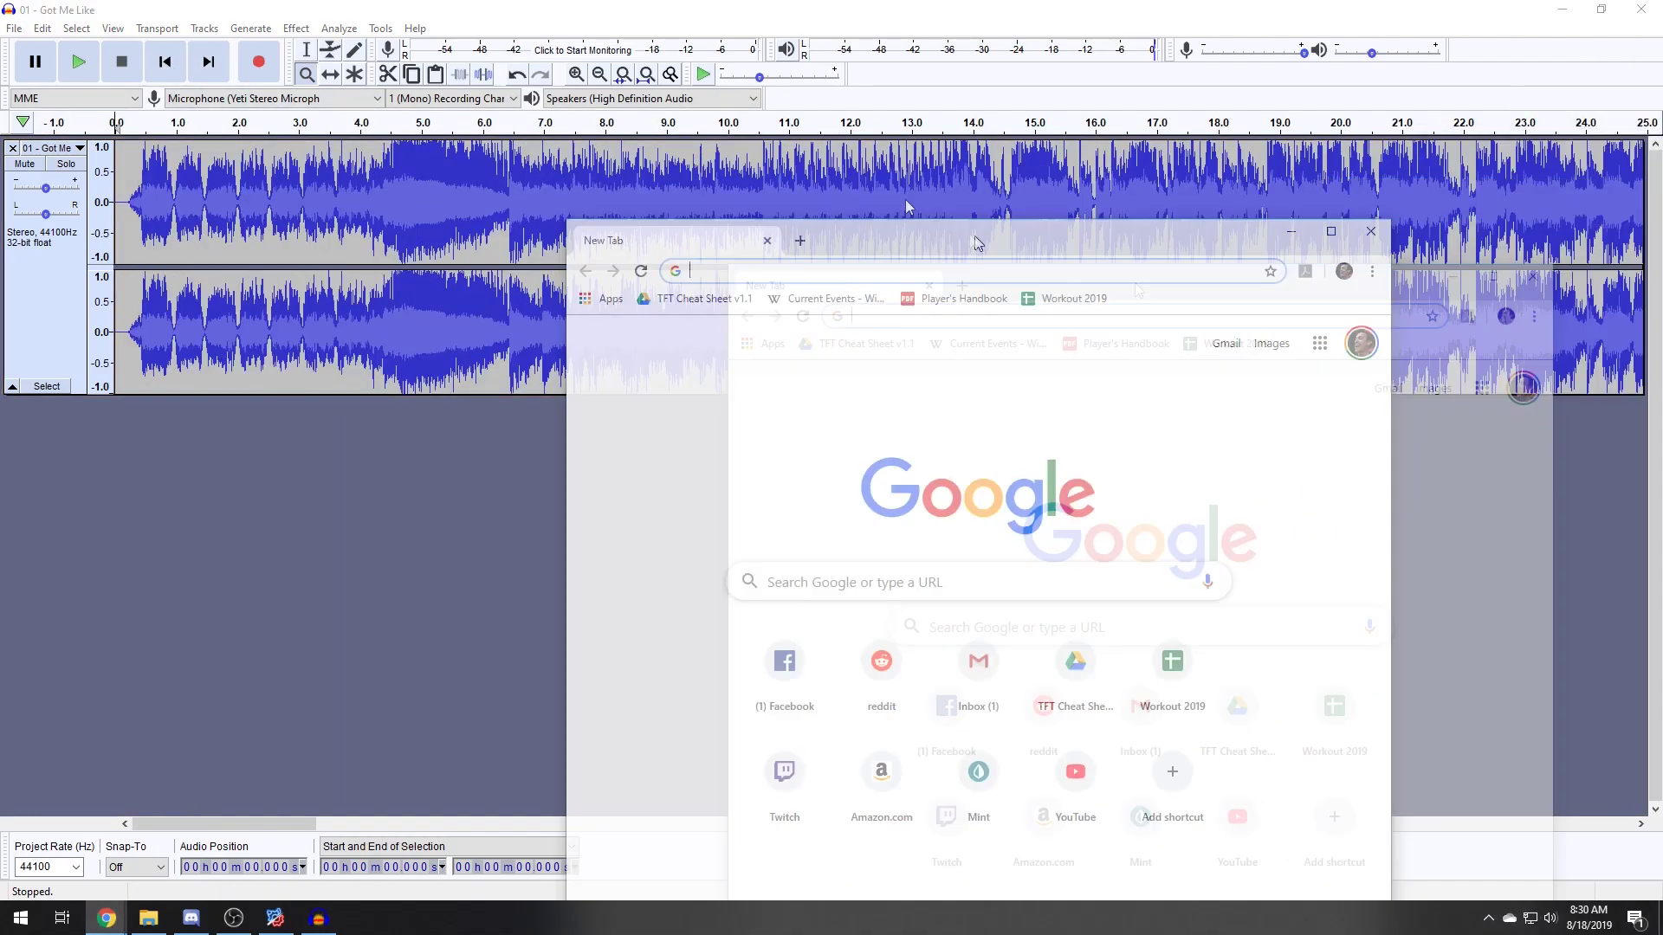
pyautogui.write('bpm ')
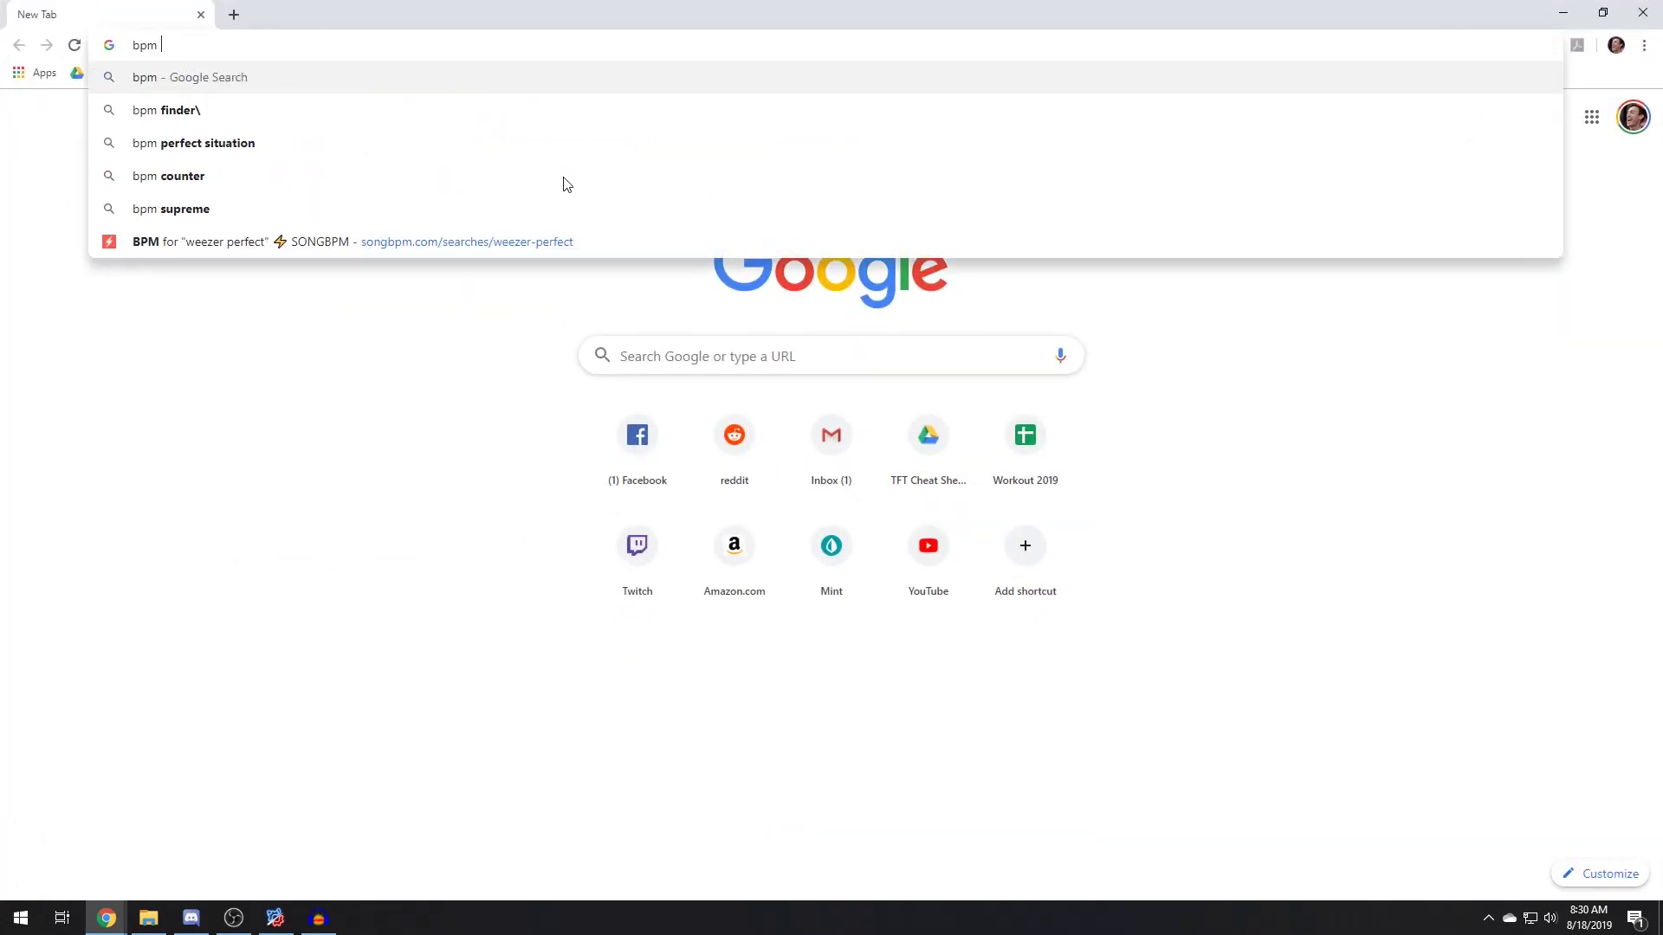
pyautogui.write('spencer ludwig')
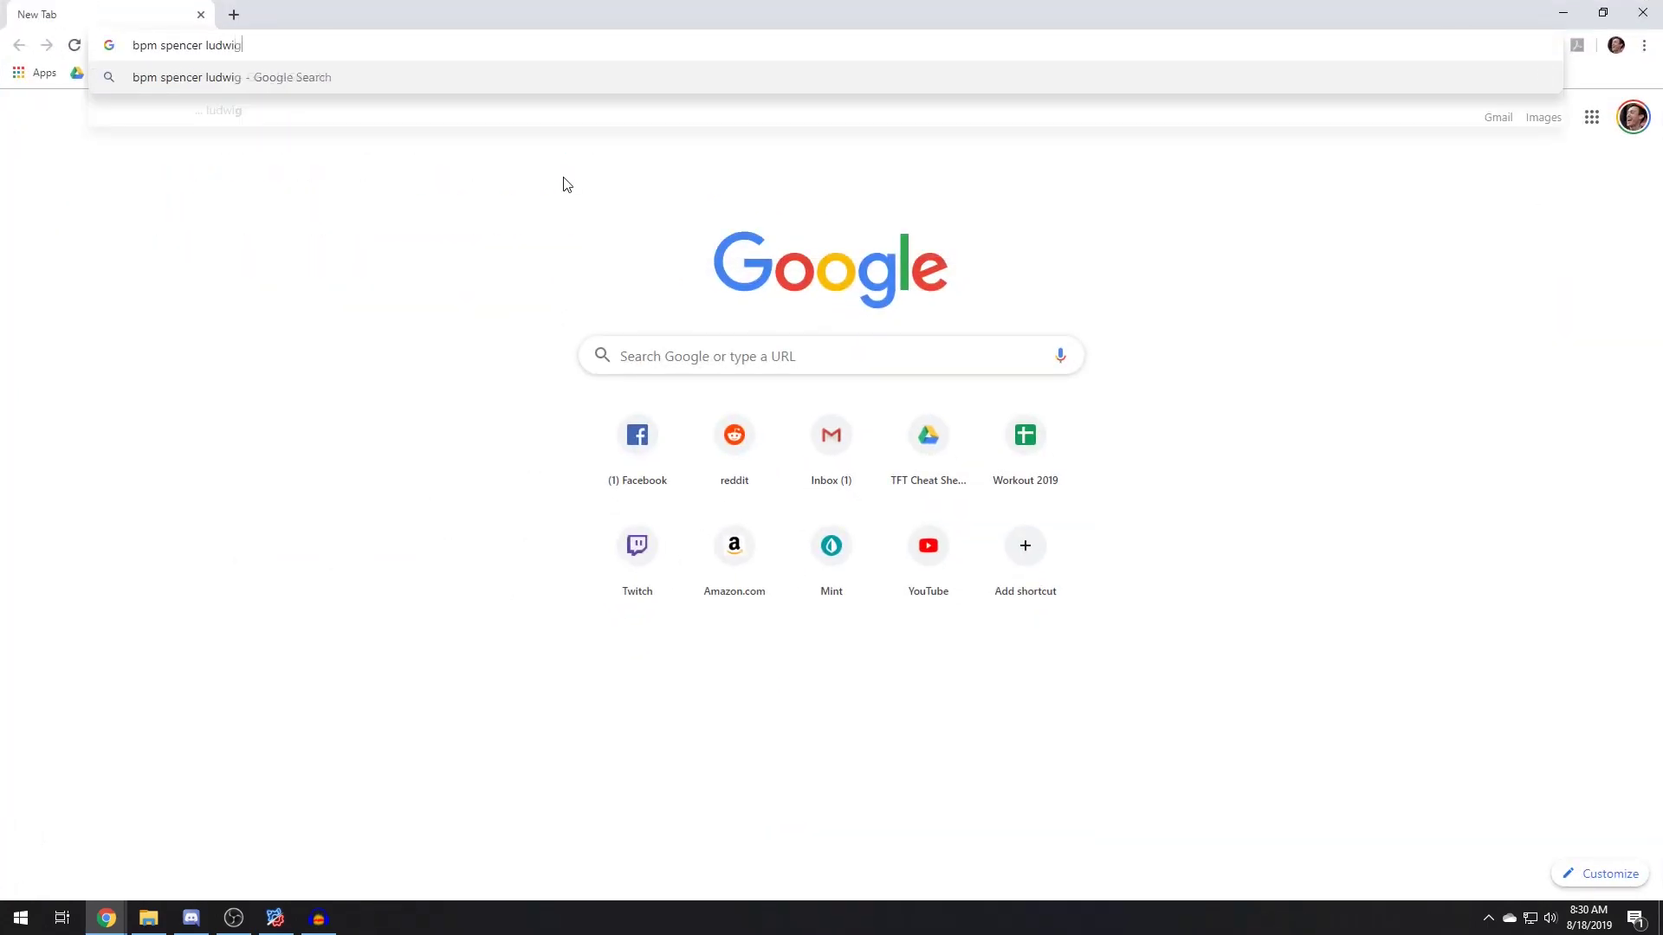
pyautogui.write(' got me like')
pyautogui.press('Return')
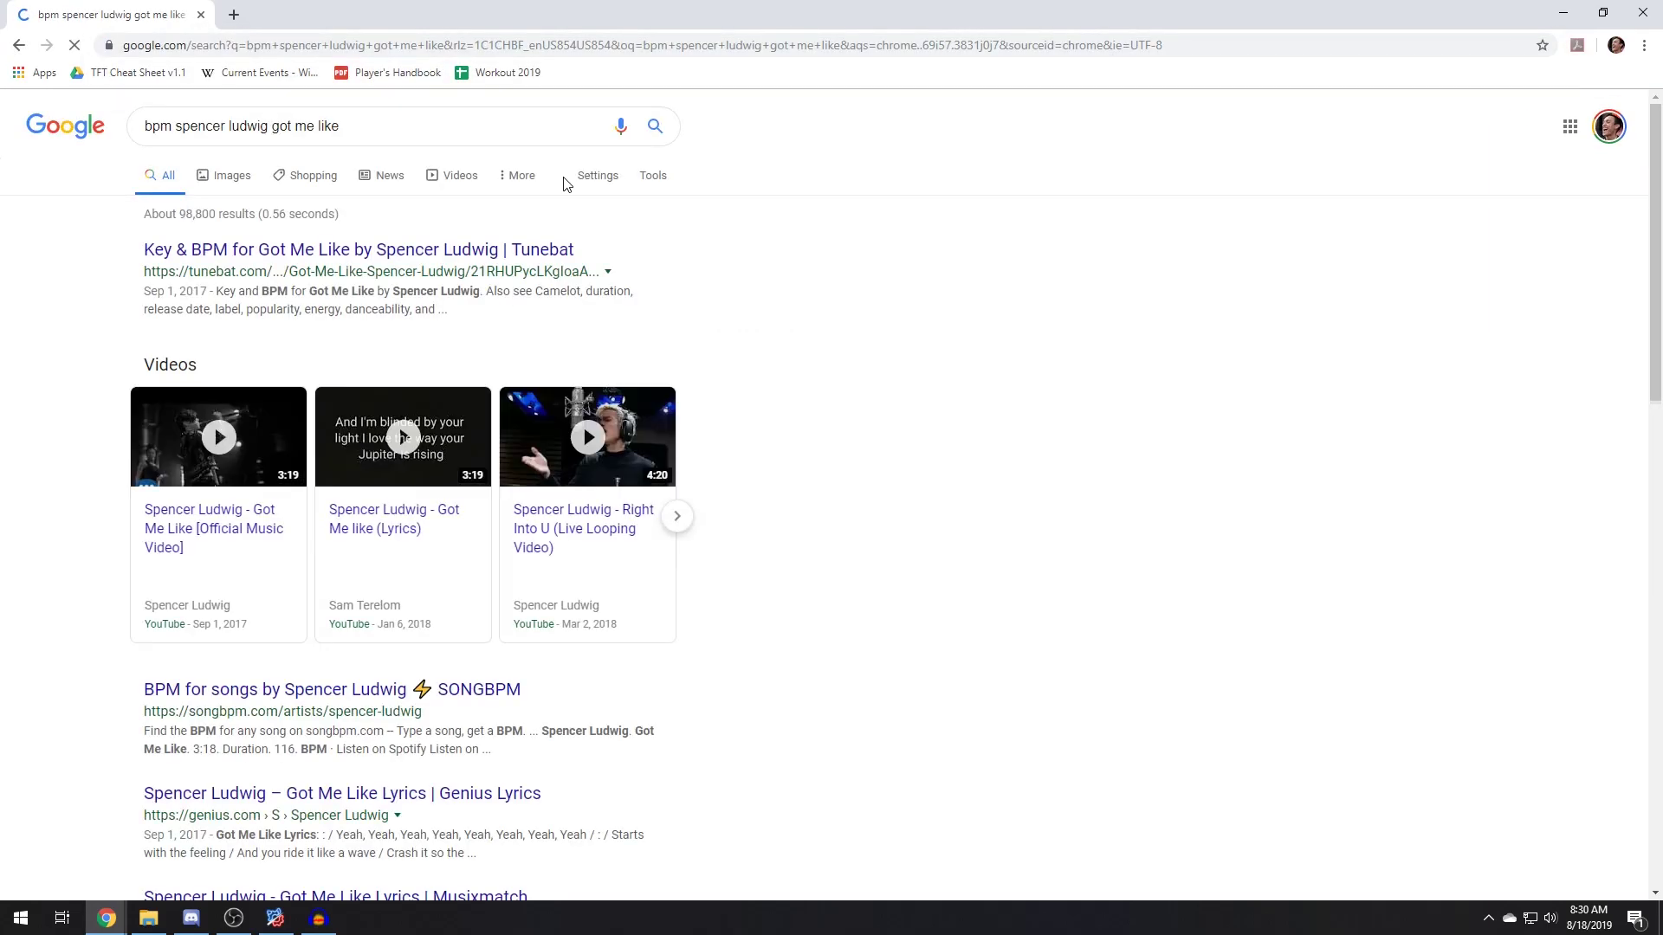
# Open the Tunebat, SONGBPM and Genius results in new tabs and check the BPM of Got Me Like on Tunebat and SONGBPM
pyautogui.middleClick(433, 253)
pyautogui.middleClick(459, 701)
pyautogui.middleClick(346, 794)
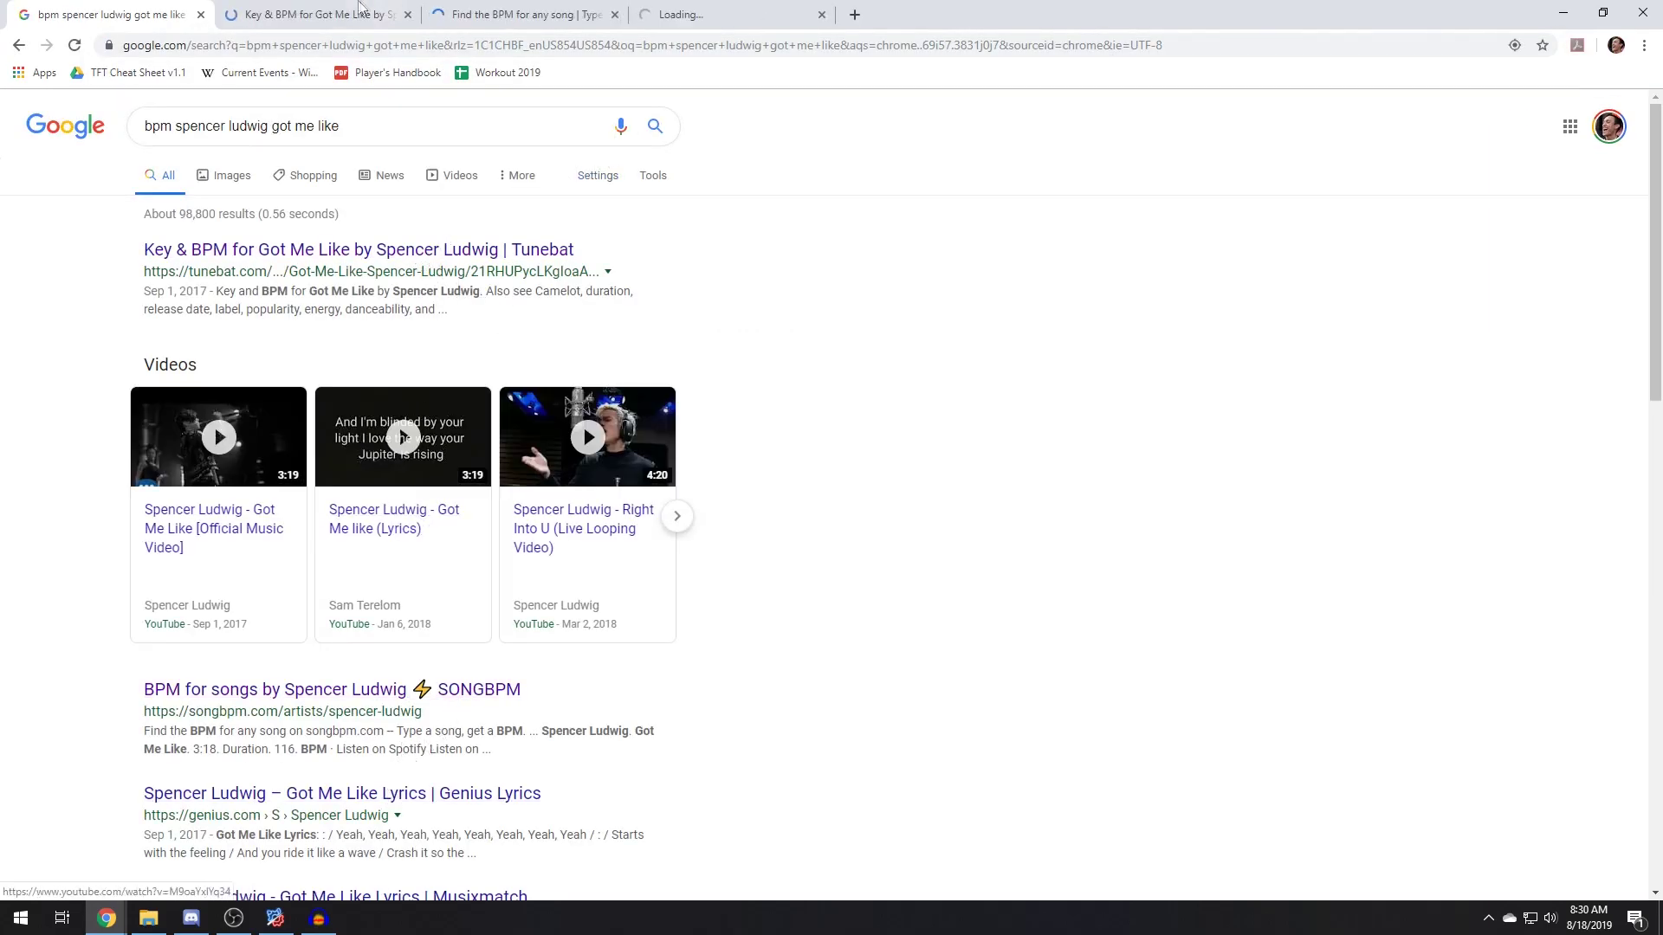
pyautogui.click(321, 15)
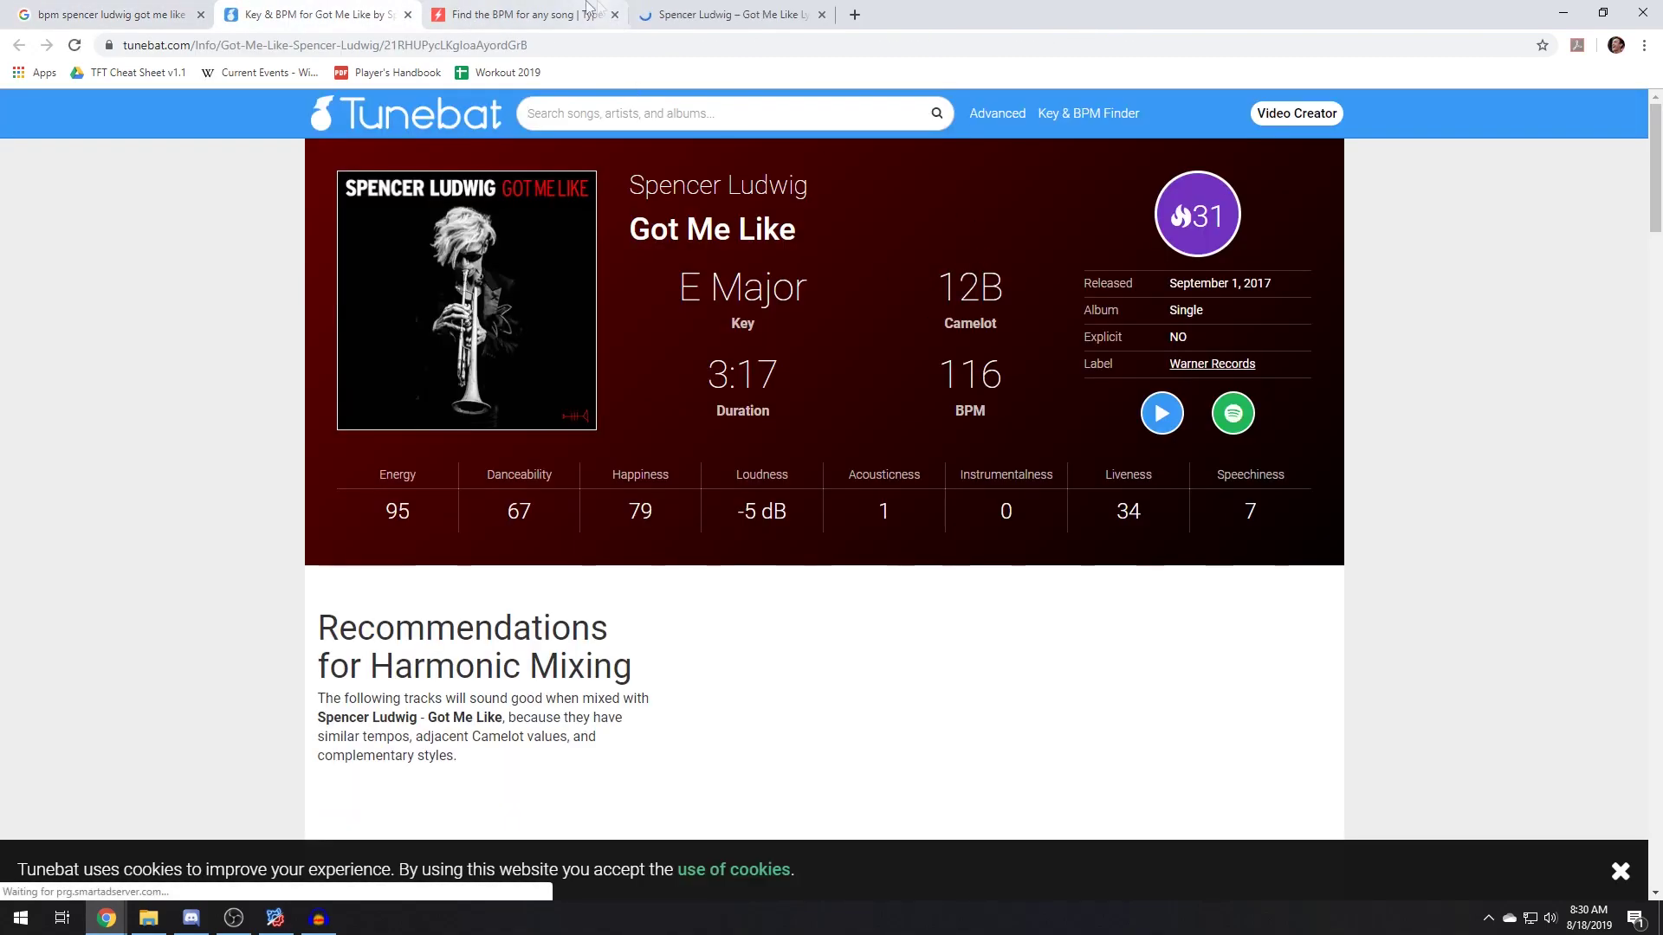
pyautogui.click(541, 14)
pyautogui.scroll(-12, 1020, 481)
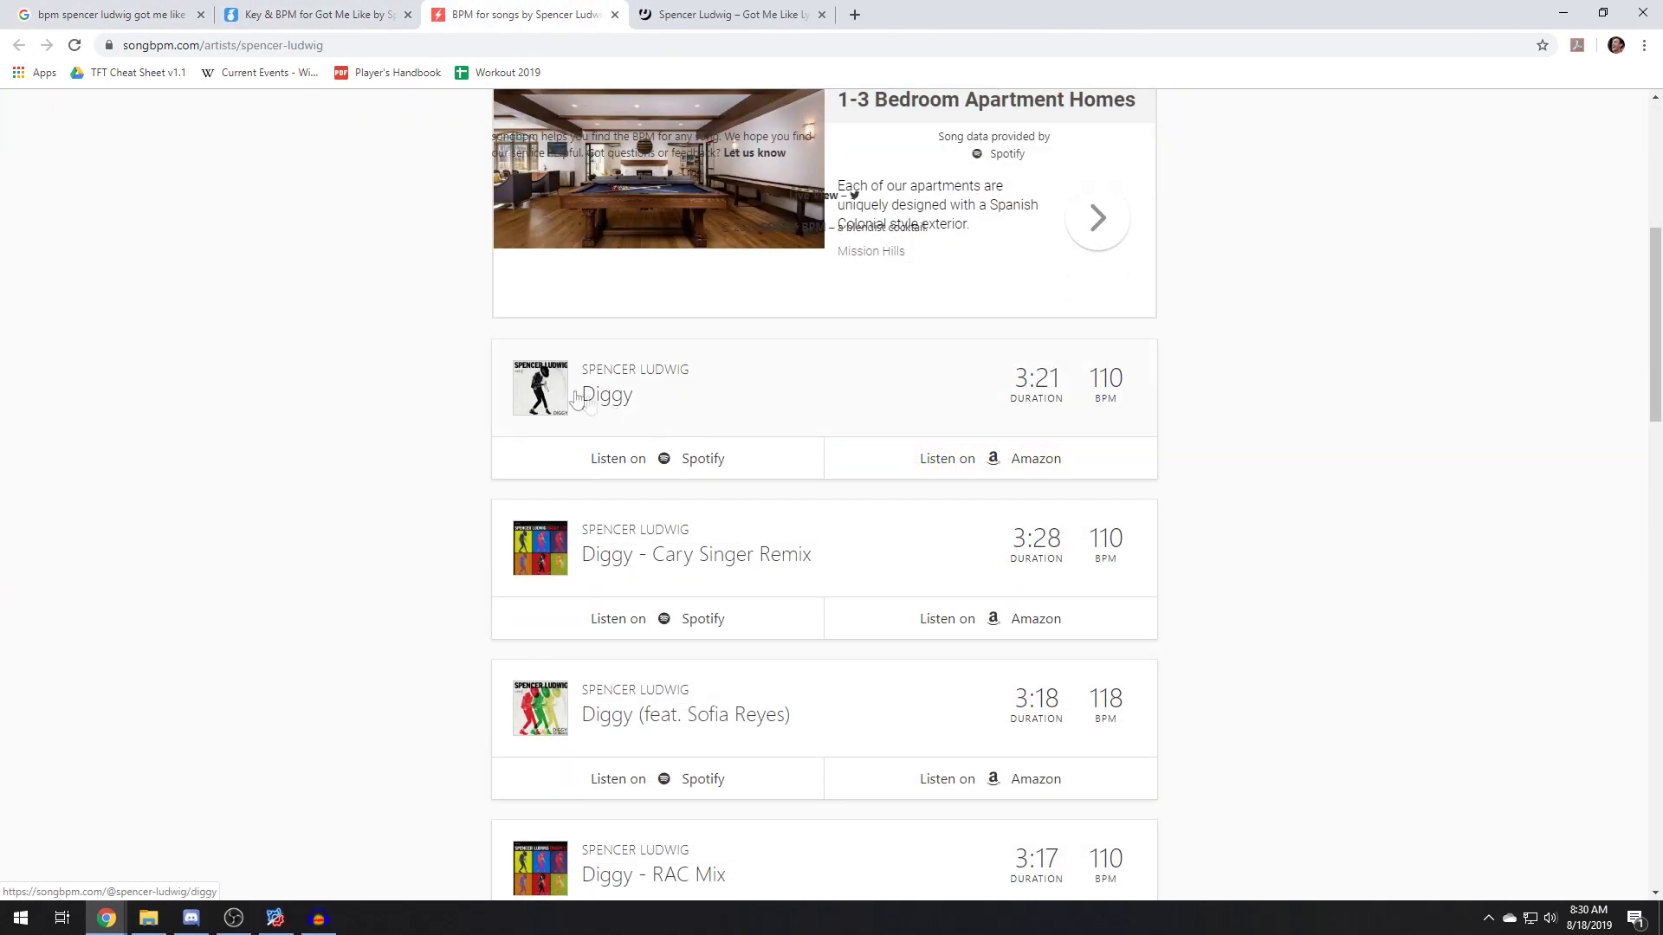
pyautogui.scroll(-6, 662, 539)
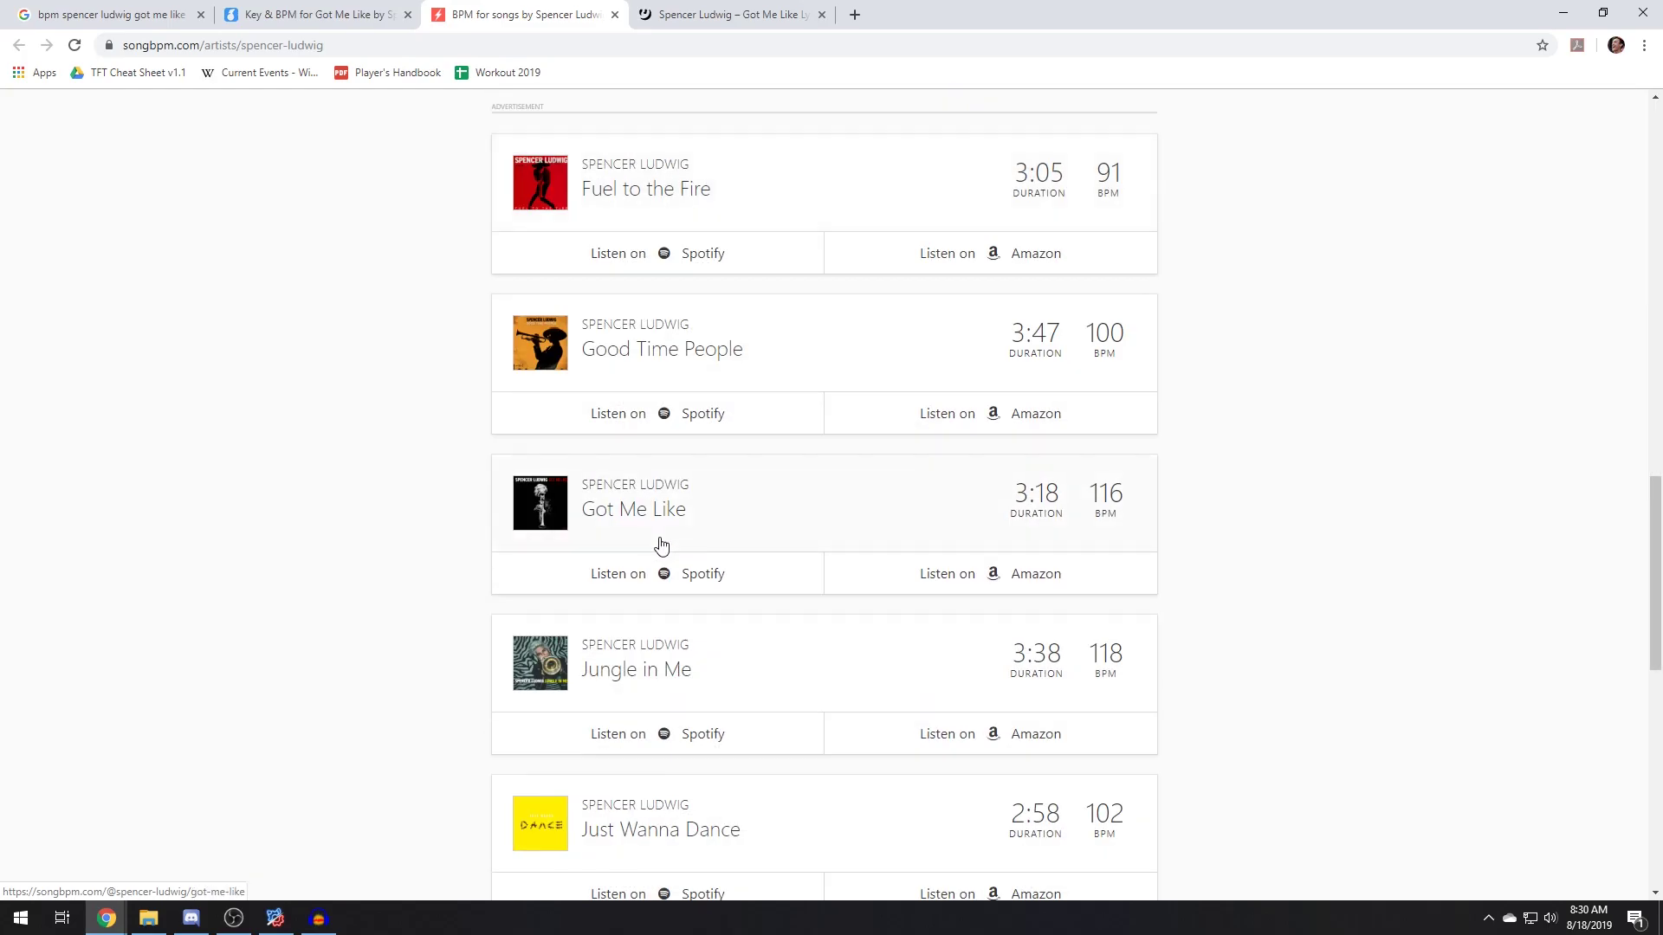
# Return to Audacity and add a new mono audio track below the song
pyautogui.click(320, 920)
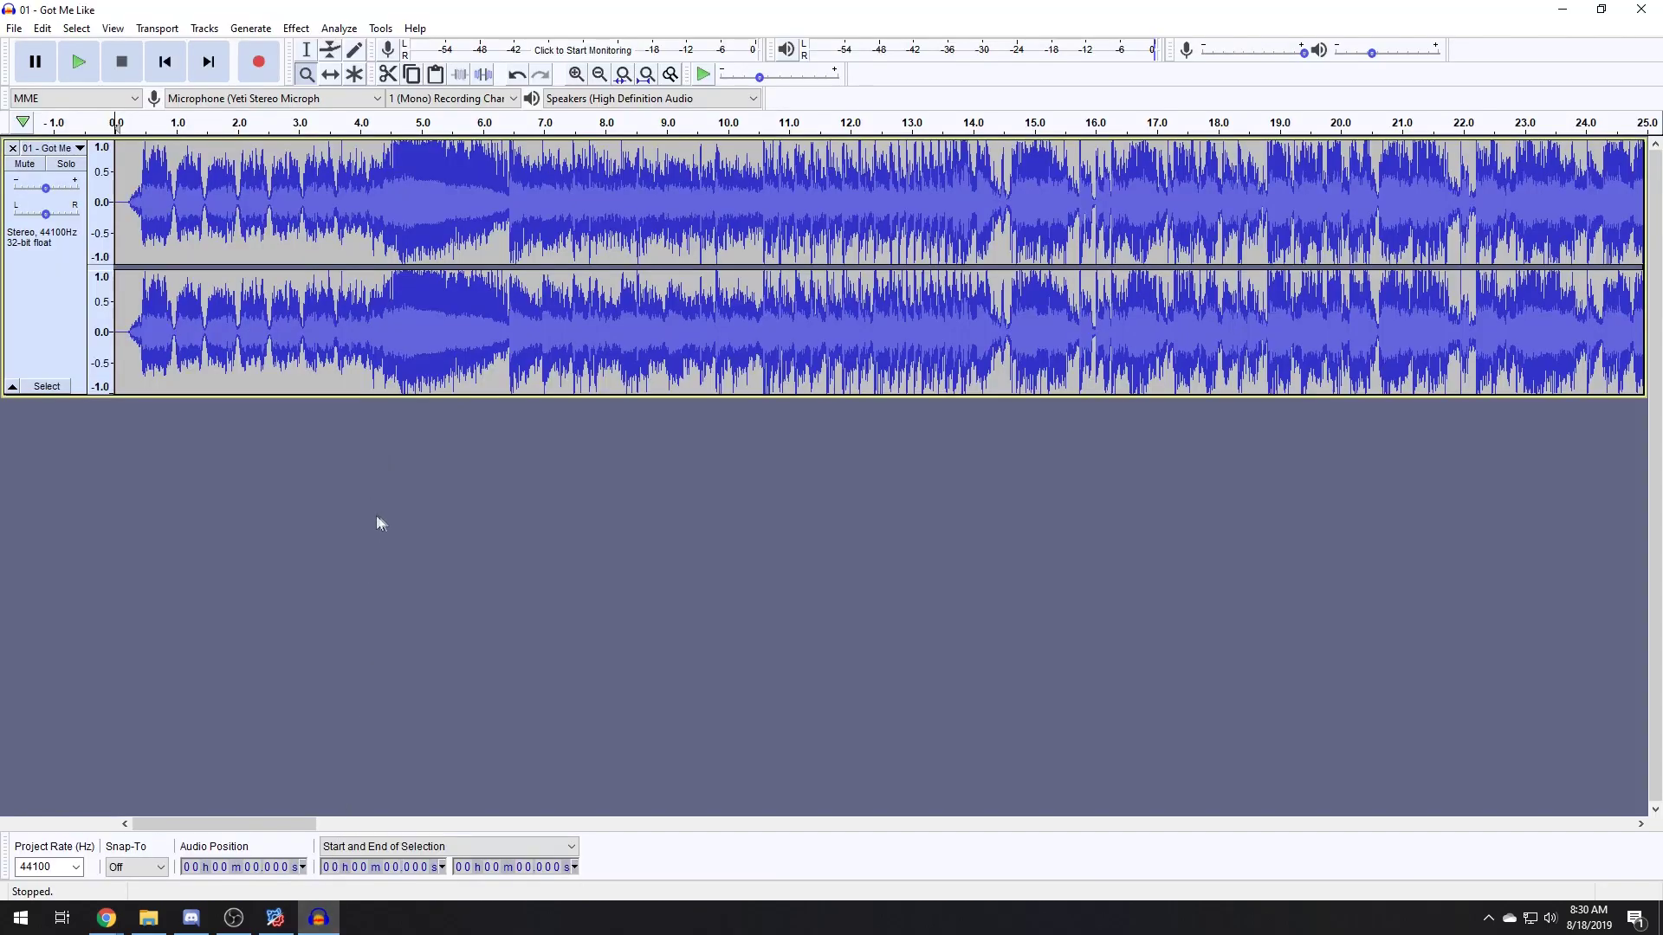
pyautogui.click(206, 28)
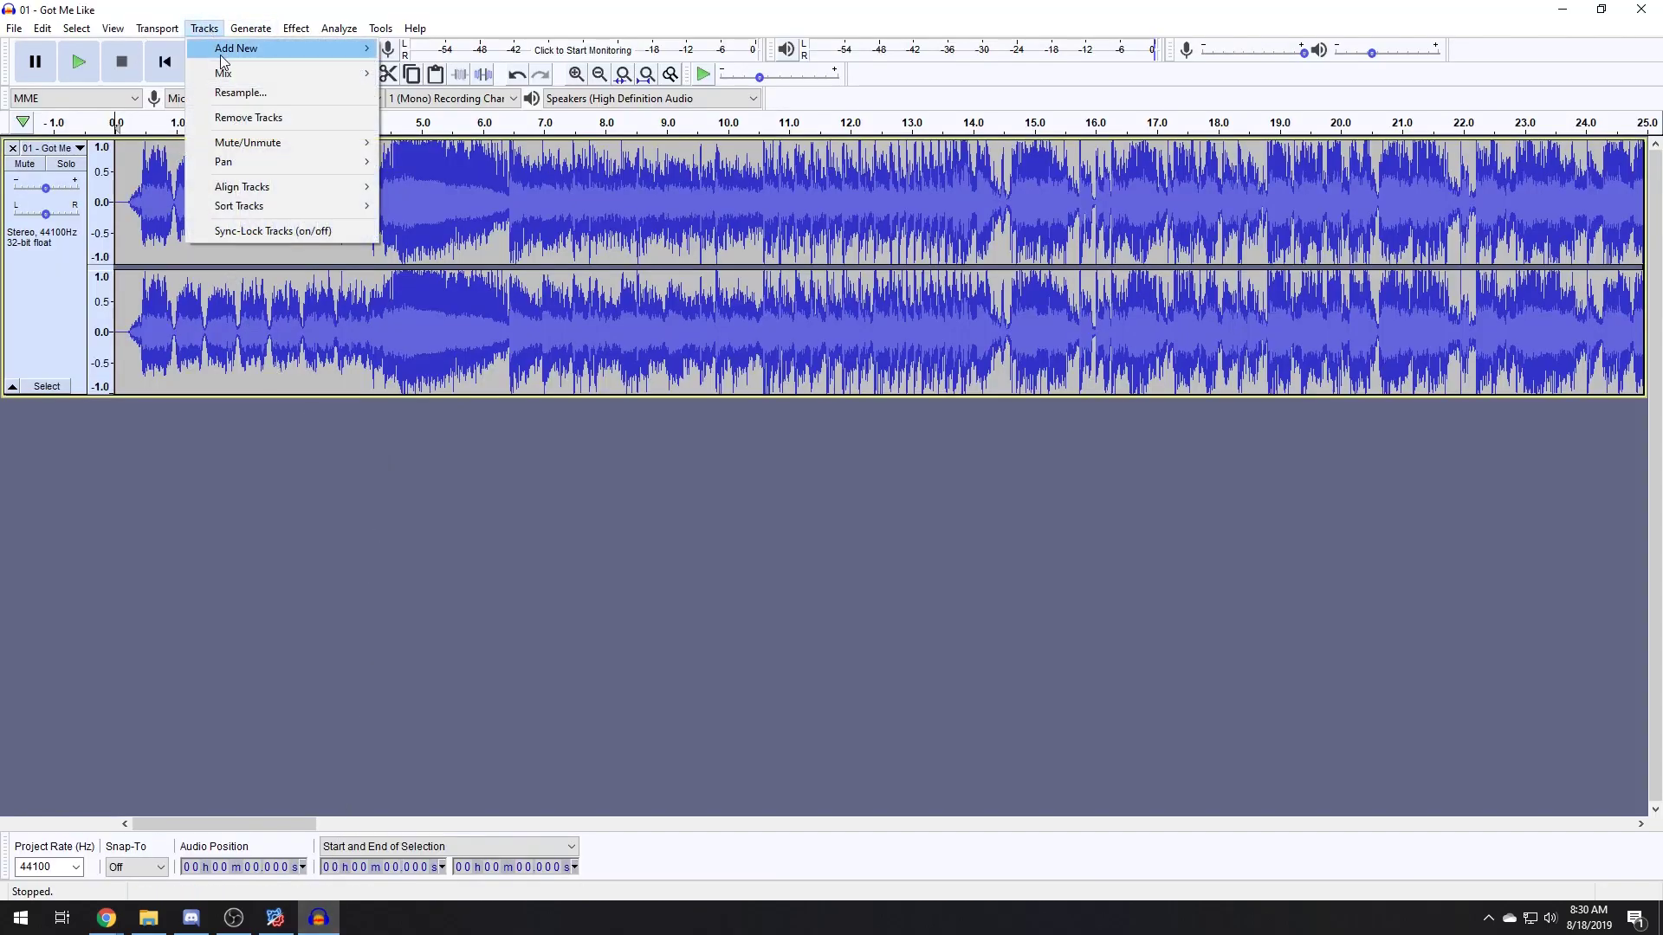
pyautogui.moveTo(228, 50)
pyautogui.click(451, 54)
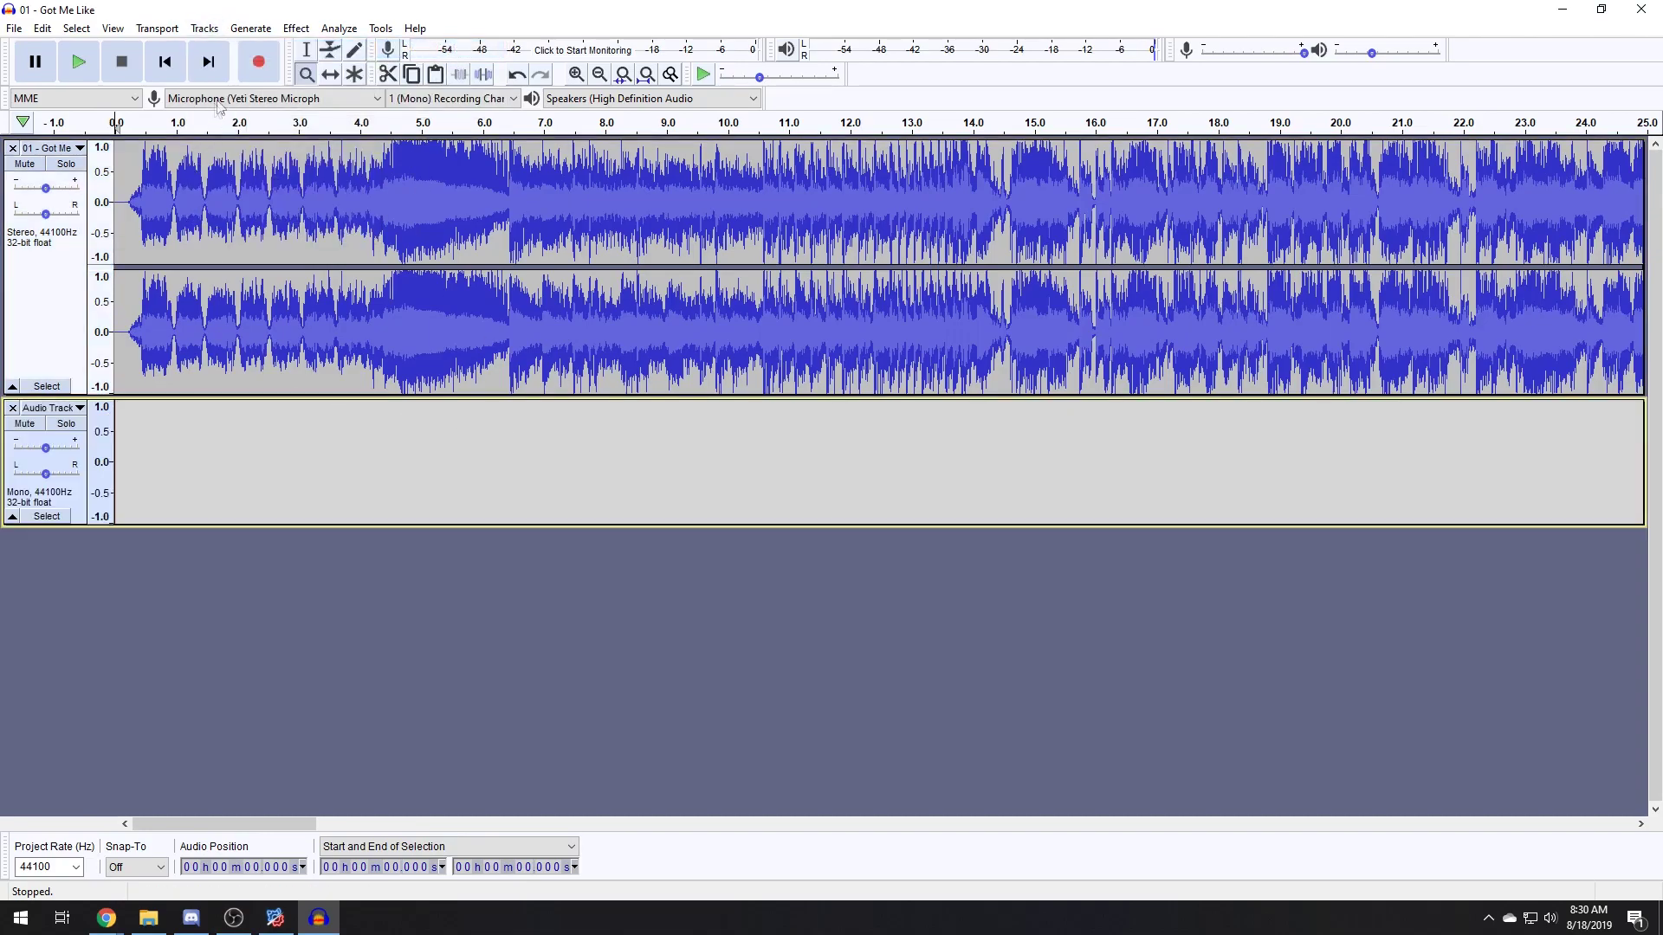
# Generate a rhythm track from the start of the empty track at 116 bpm with 4 beats per bar and 100 bars
pyautogui.click(306, 49)
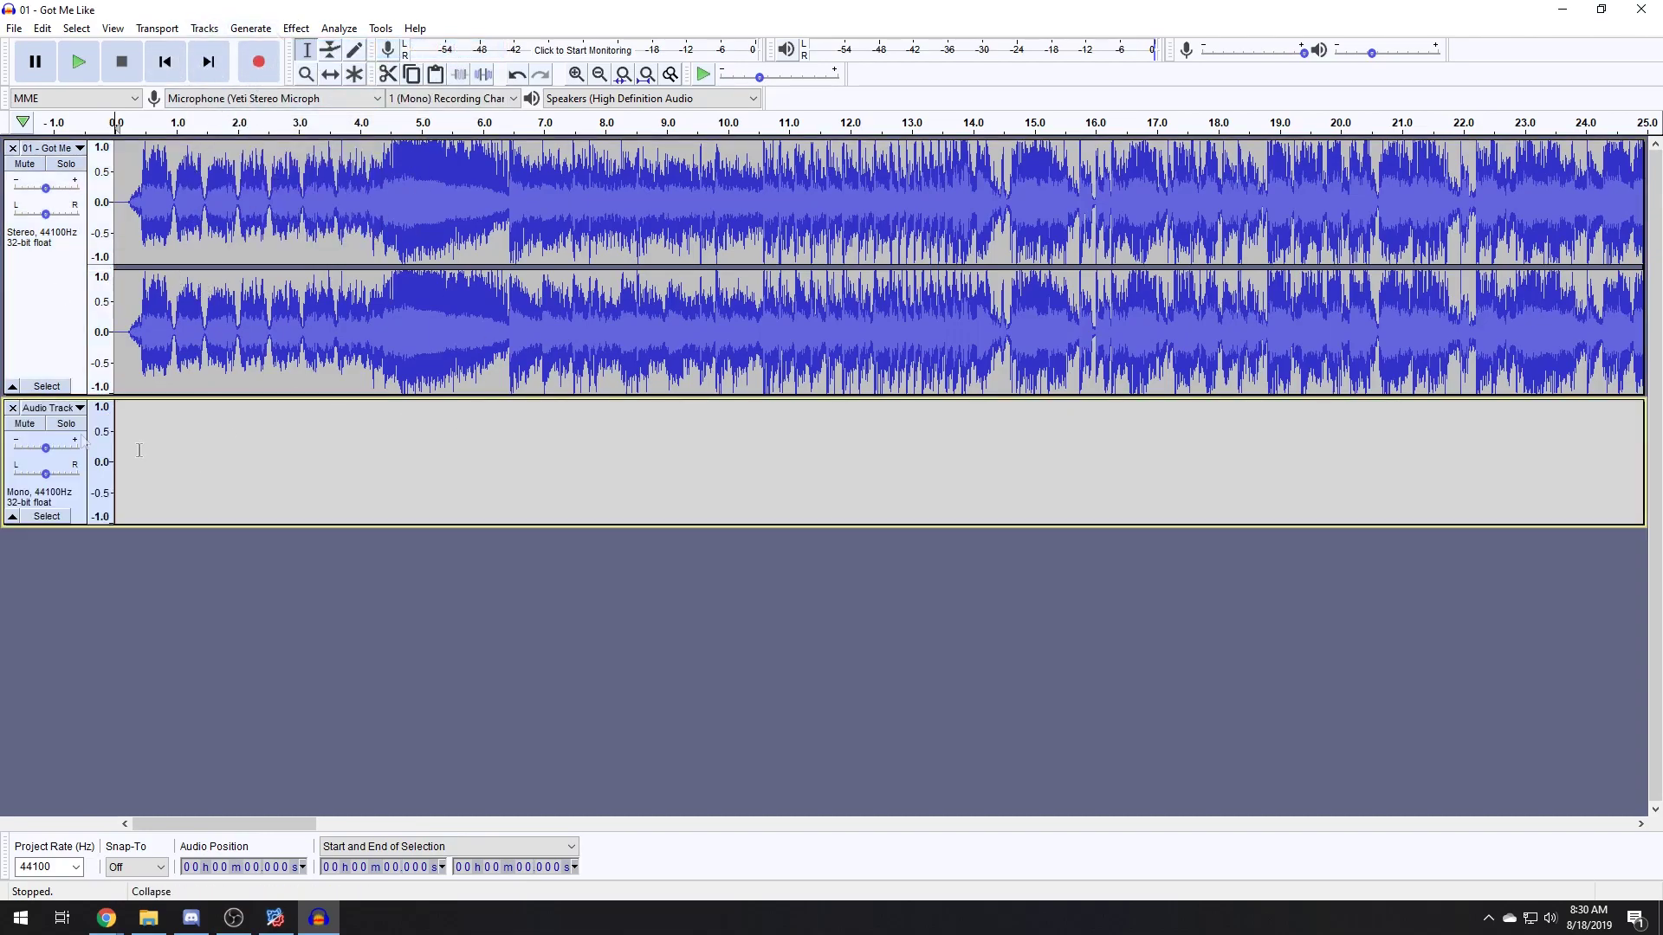
pyautogui.click(181, 464)
pyautogui.click(165, 62)
pyautogui.click(249, 29)
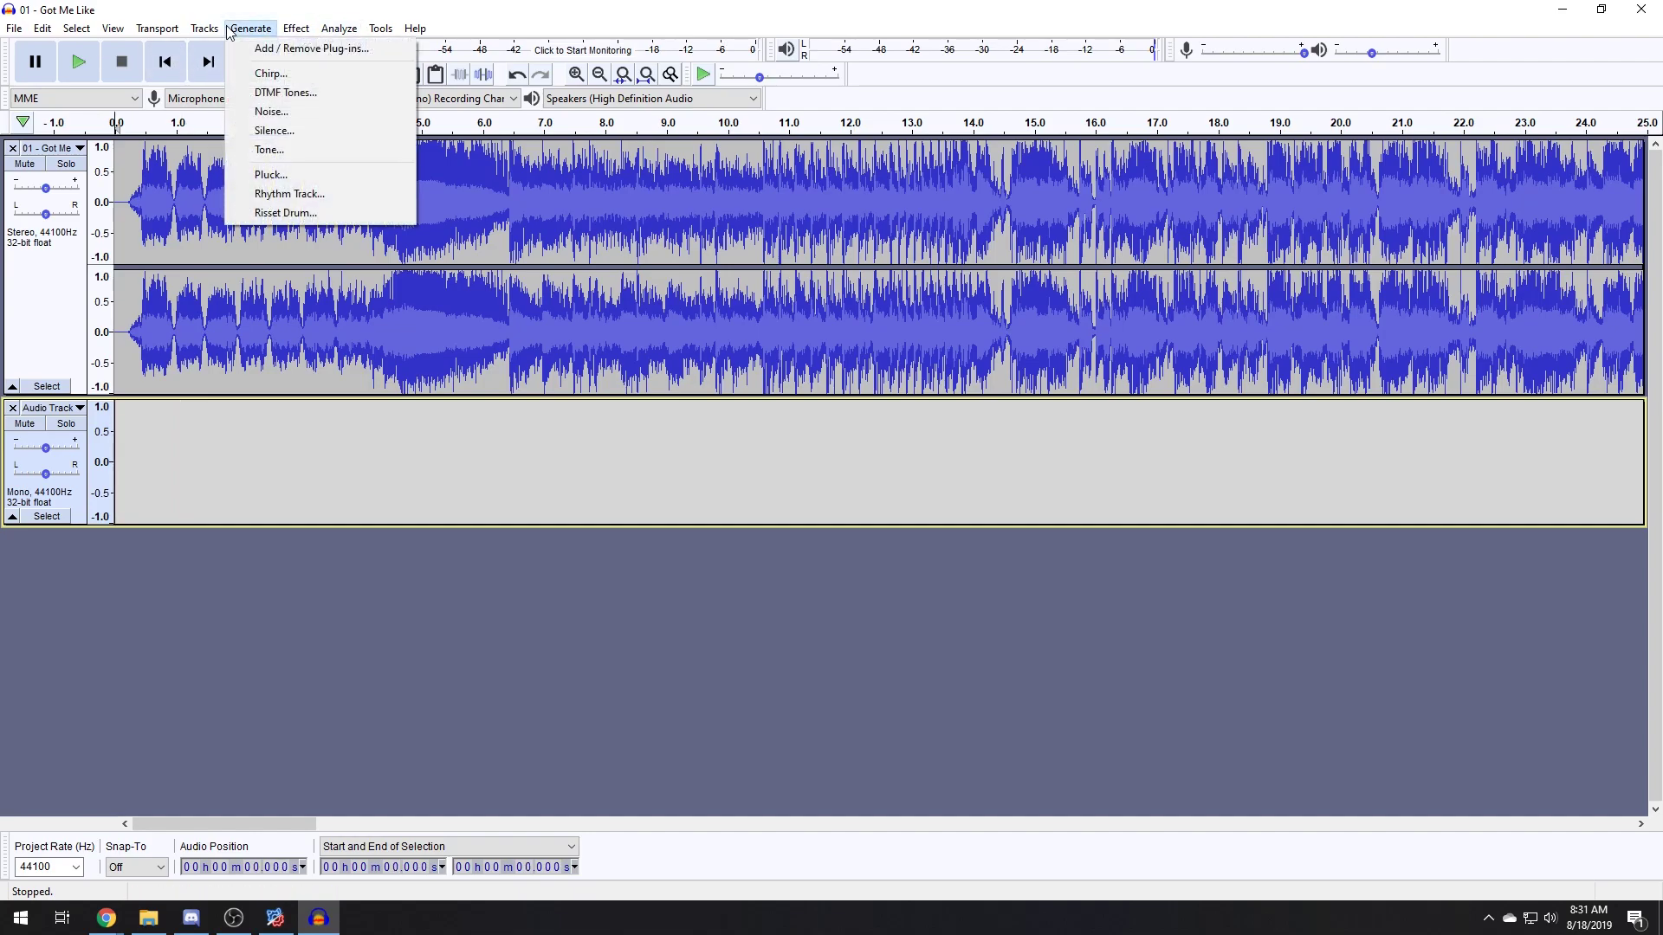
pyautogui.click(289, 193)
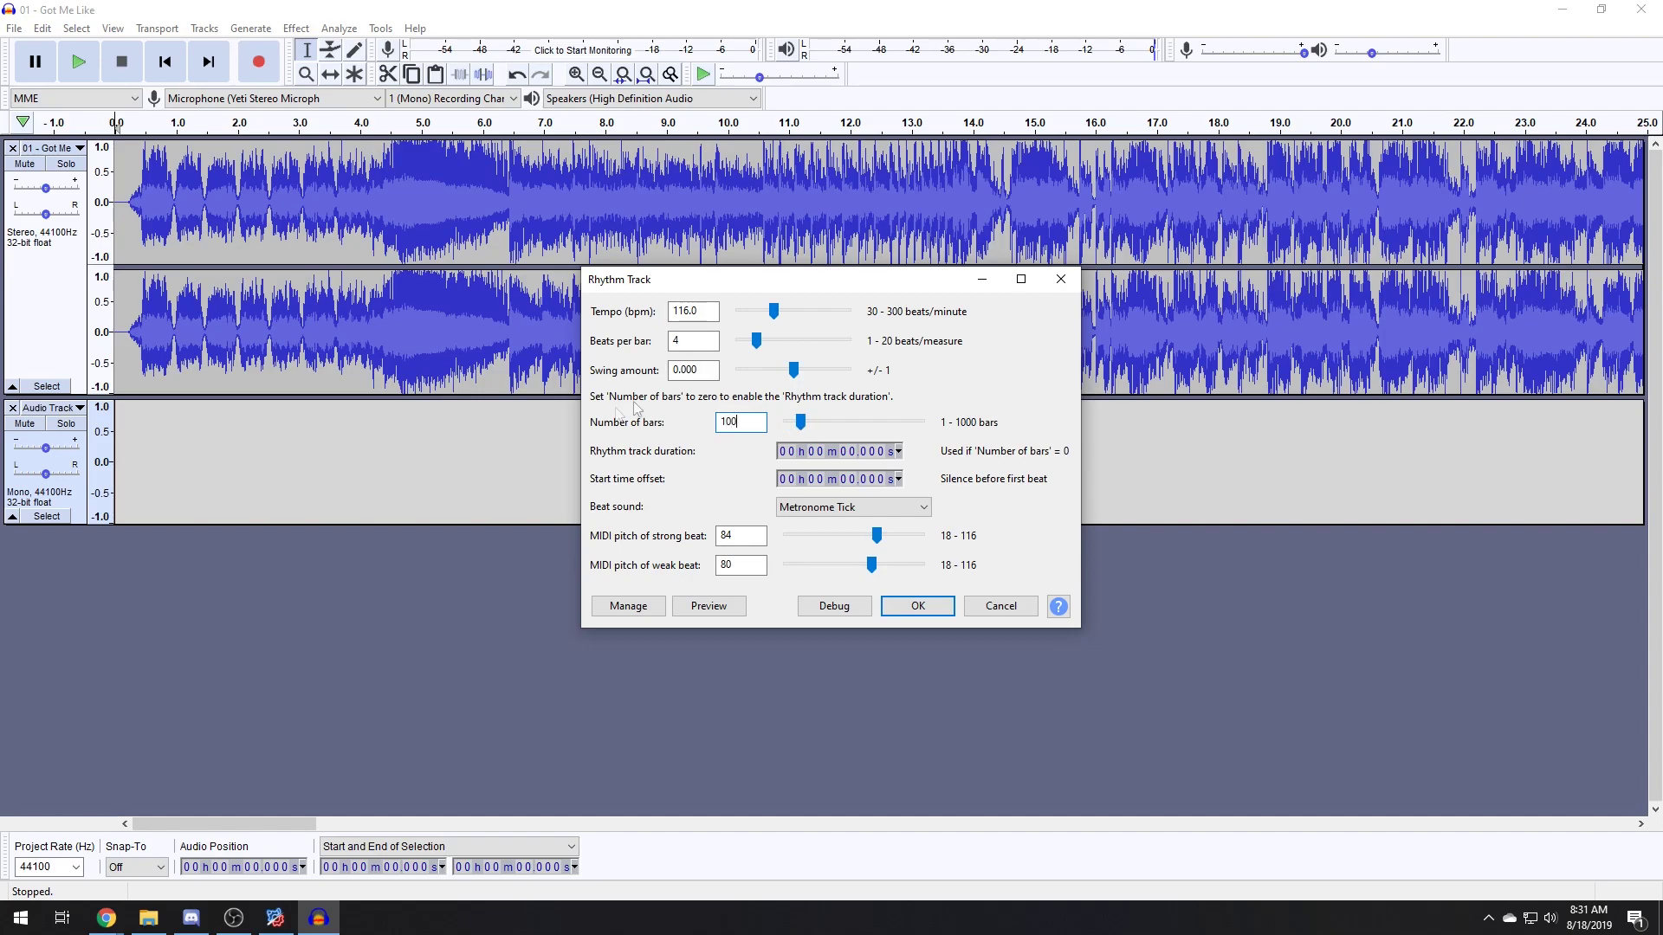
pyautogui.click(918, 607)
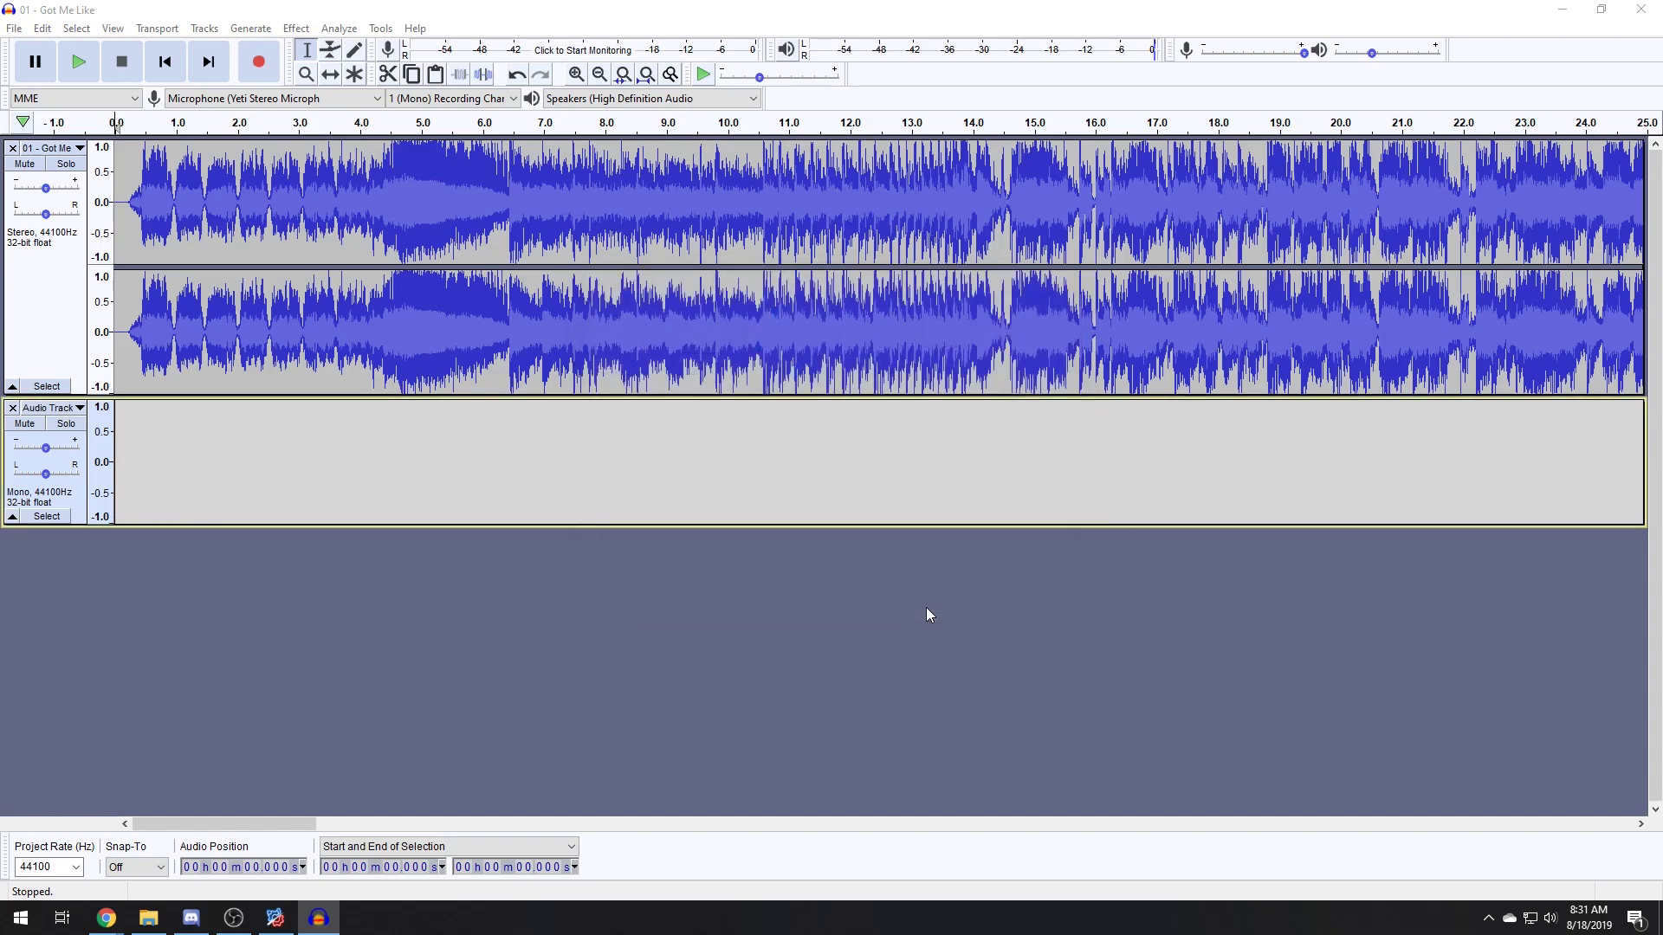
# Play the song and click track together from the start and compare the metronome ticks with the waveform's beats
pyautogui.click(172, 66)
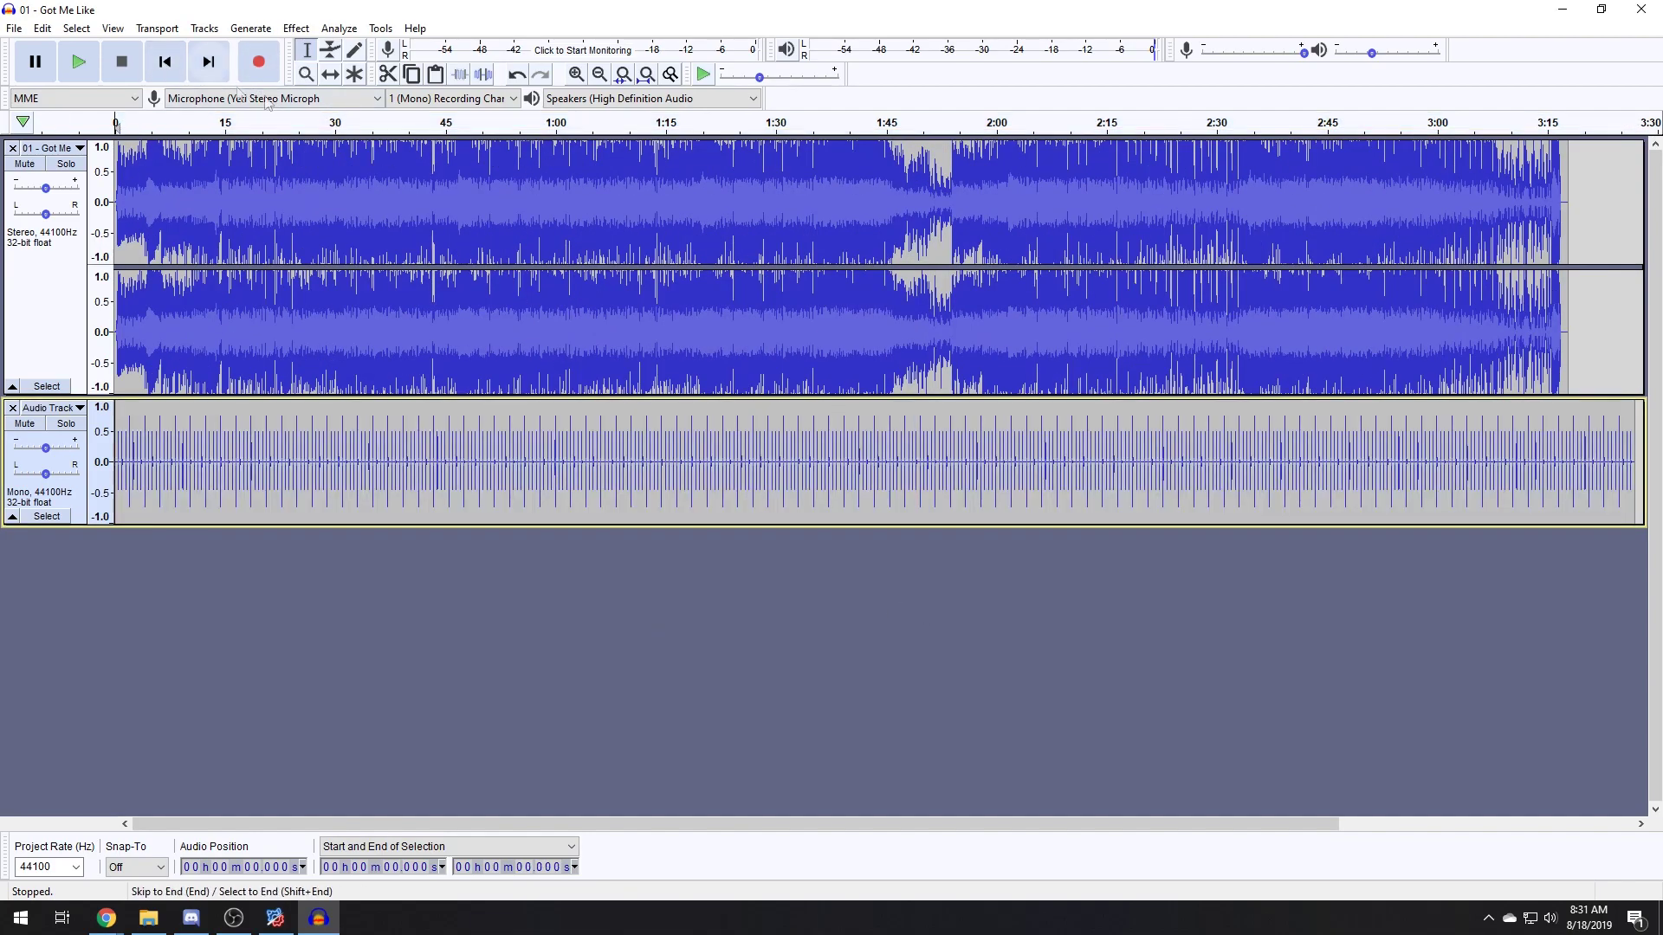
pyautogui.press('space')
pyautogui.click(305, 83)
pyautogui.click(174, 281)
pyautogui.click(173, 281)
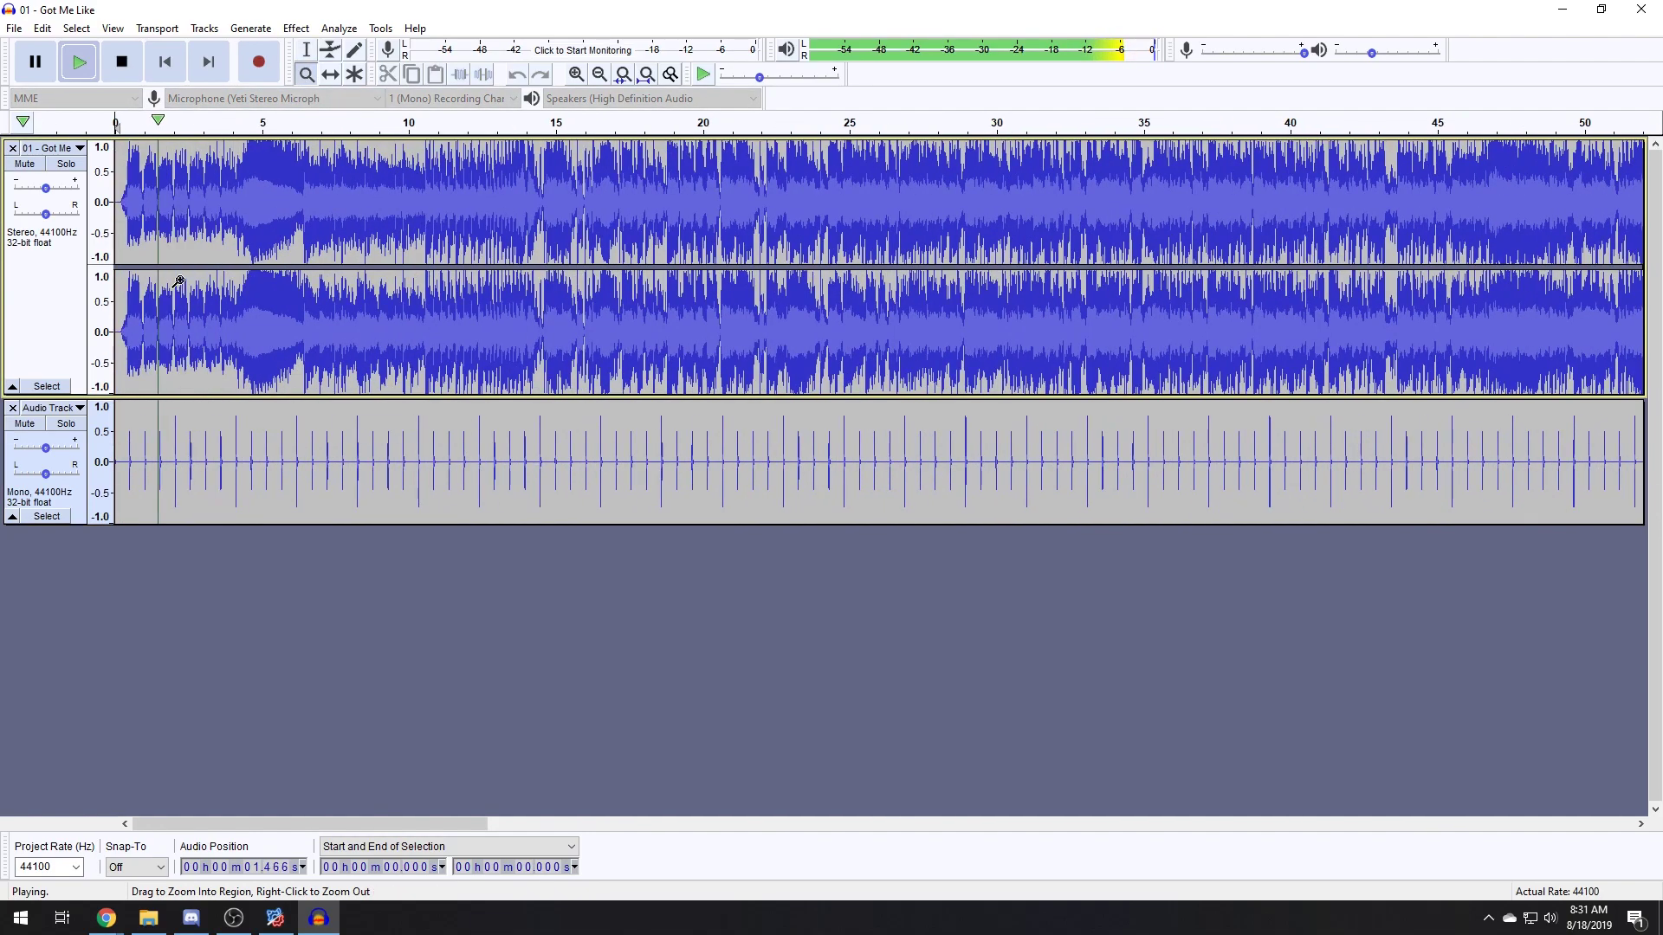
pyautogui.click(173, 282)
pyautogui.rightClick(289, 242)
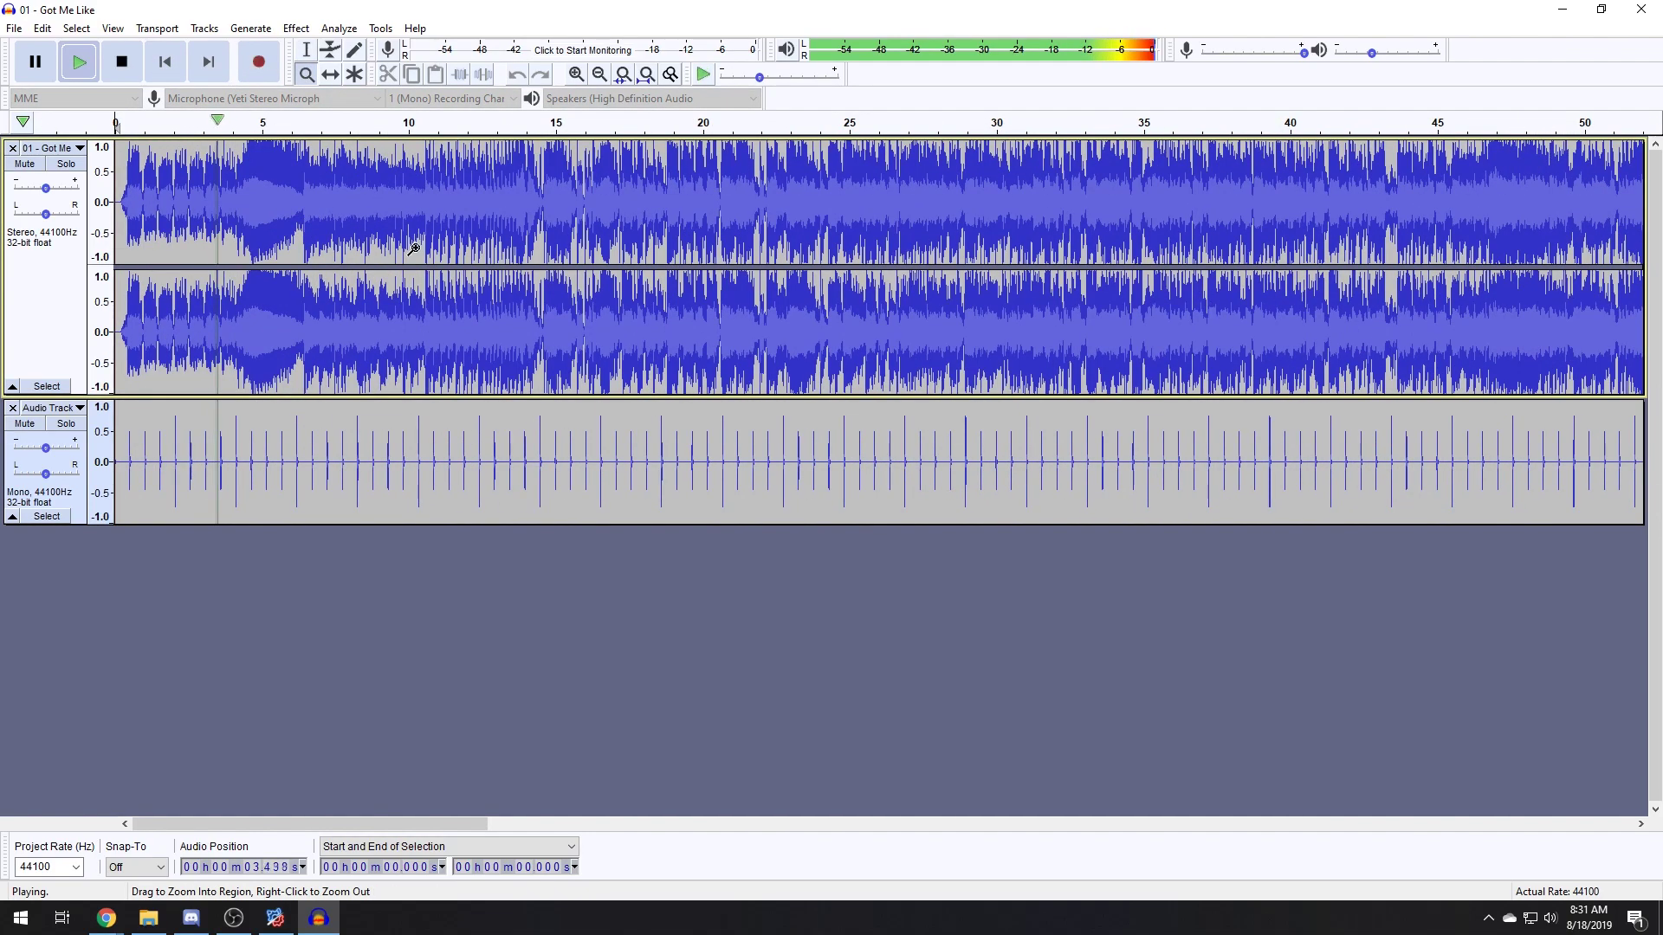
pyautogui.click(289, 242)
pyautogui.click(289, 242)
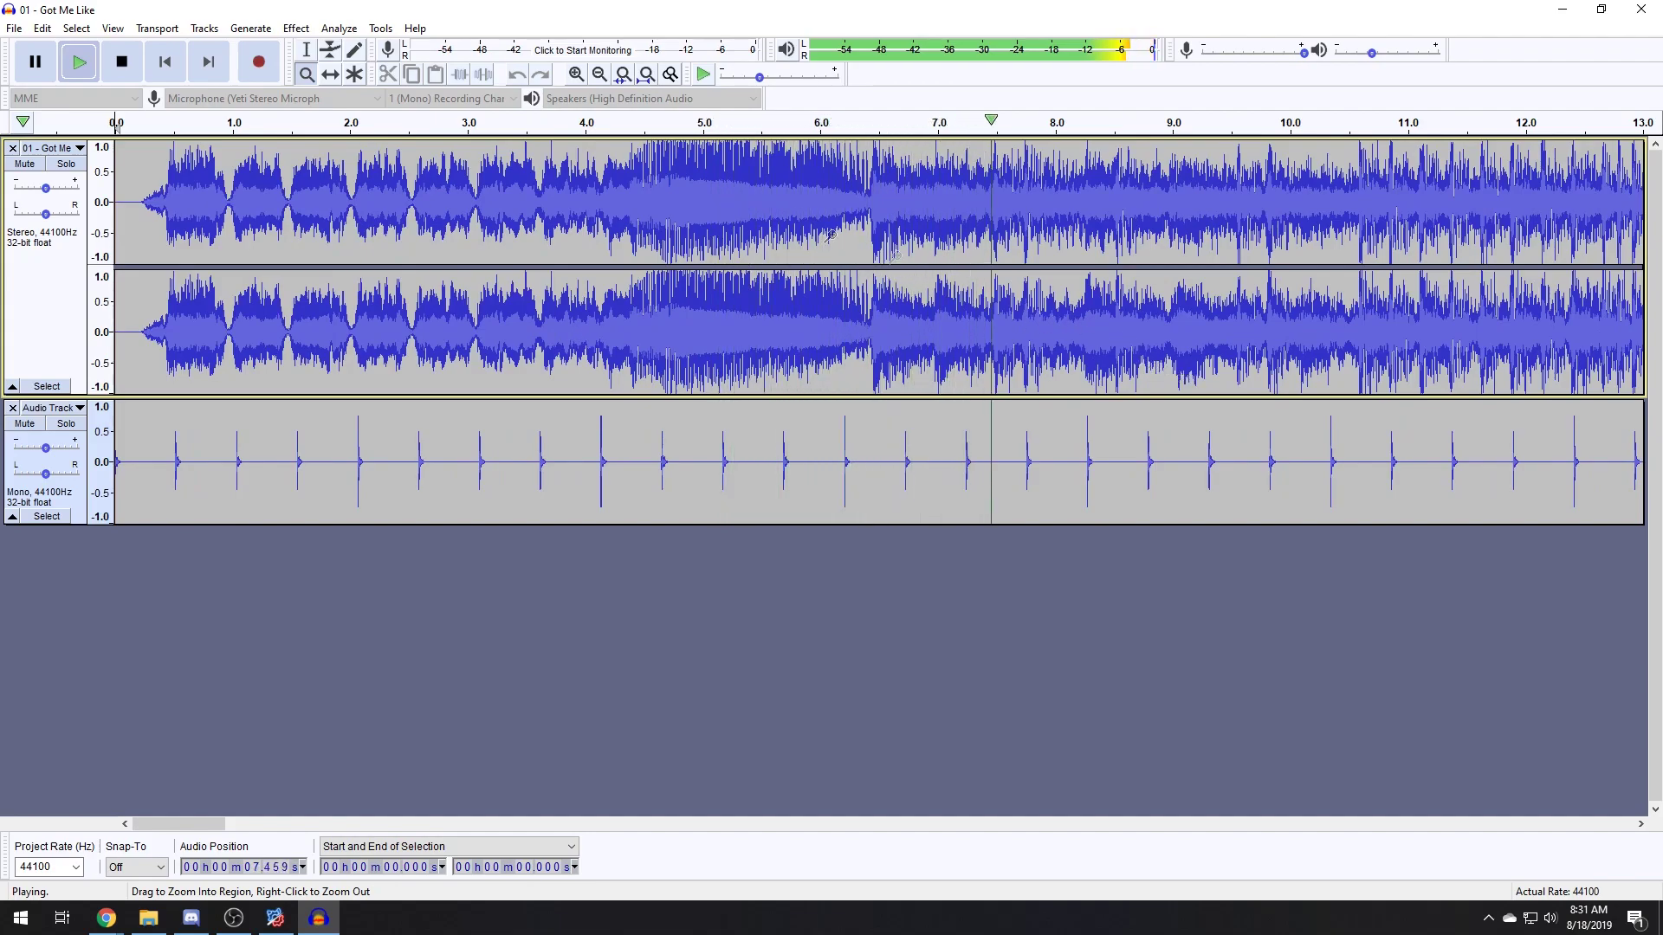
pyautogui.press('space')
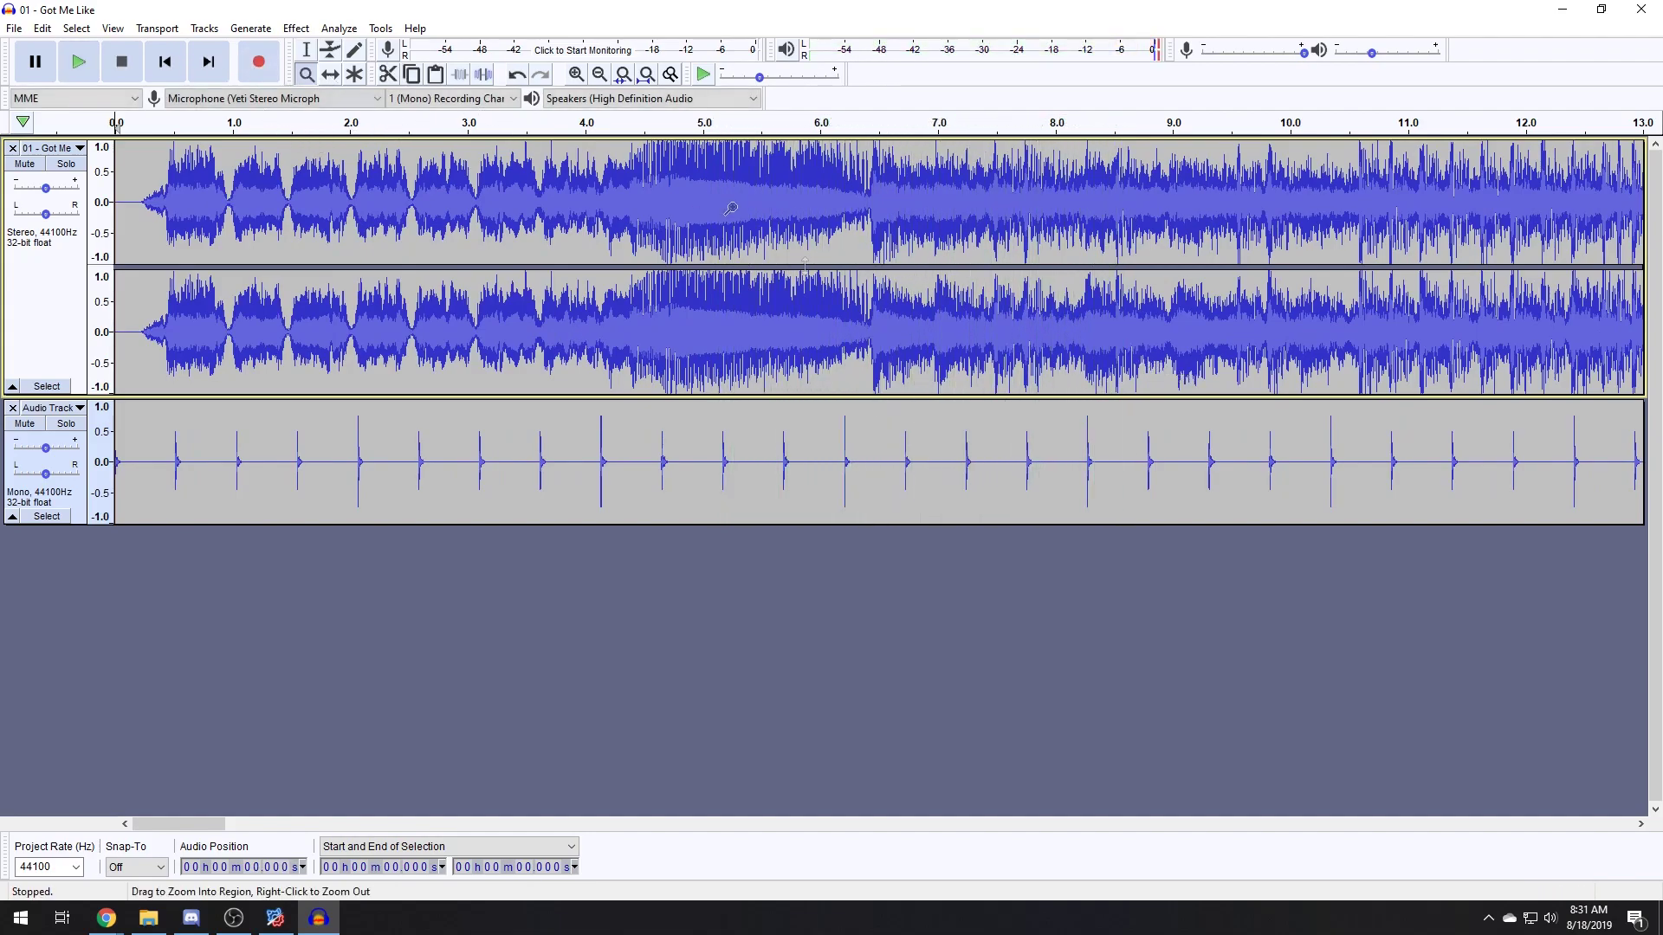
# Shift the click track forward by about 0.2 s to match the song's beats and play from about 4.5 s
pyautogui.click(330, 74)
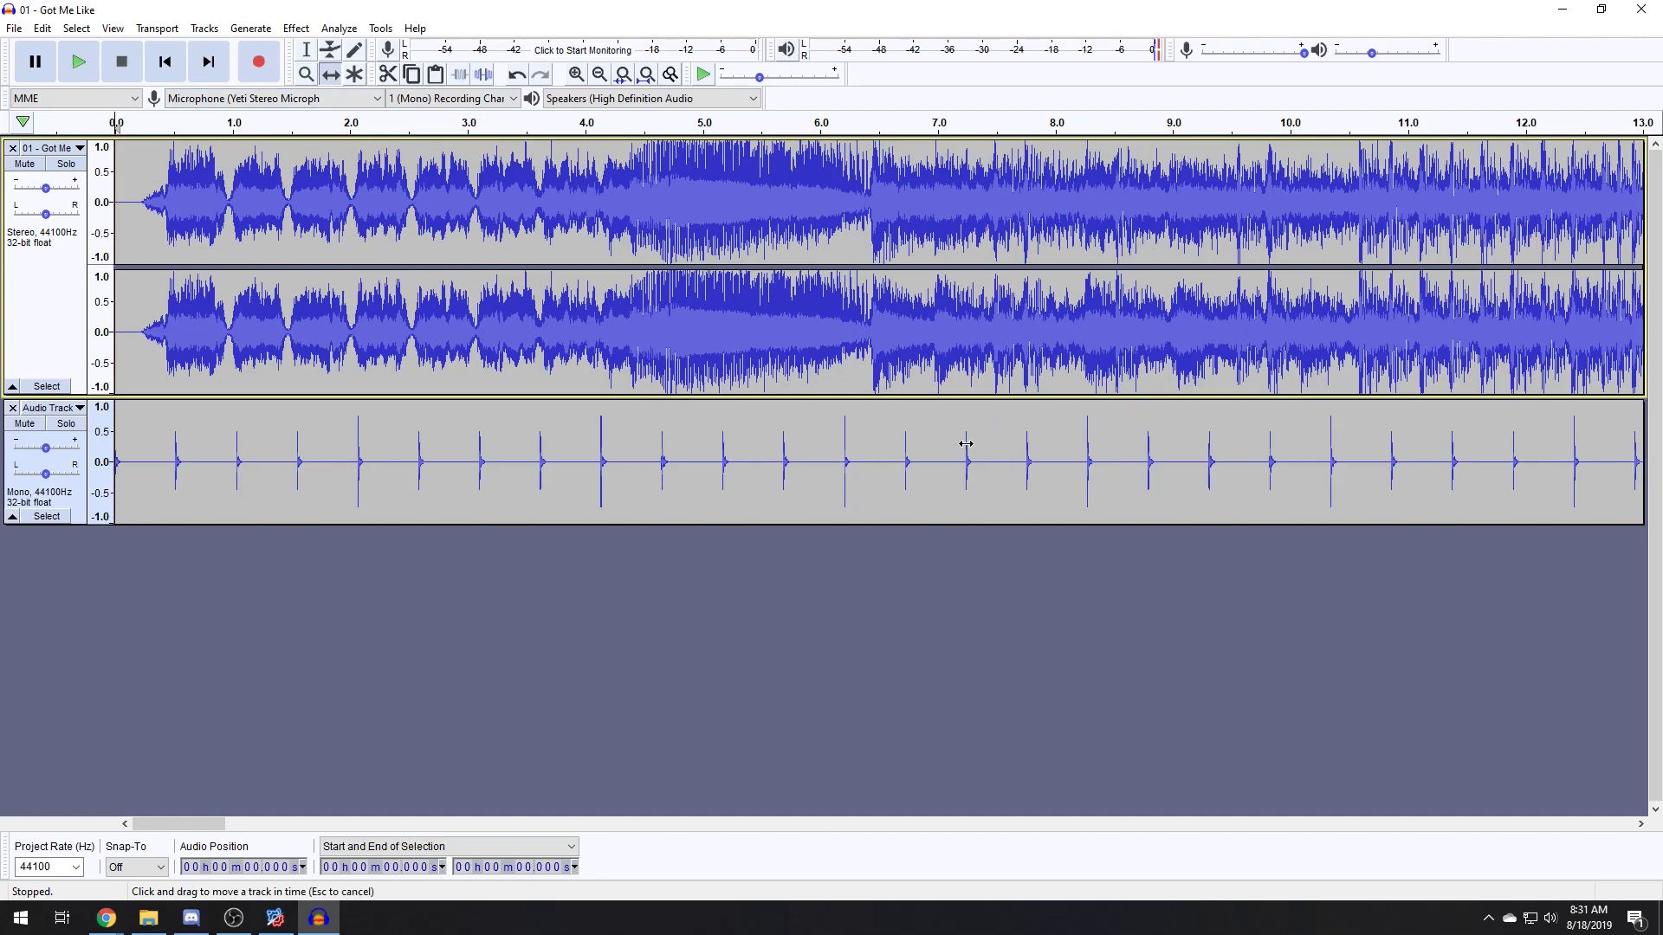
pyautogui.moveTo(968, 443); pyautogui.dragTo(994, 442)
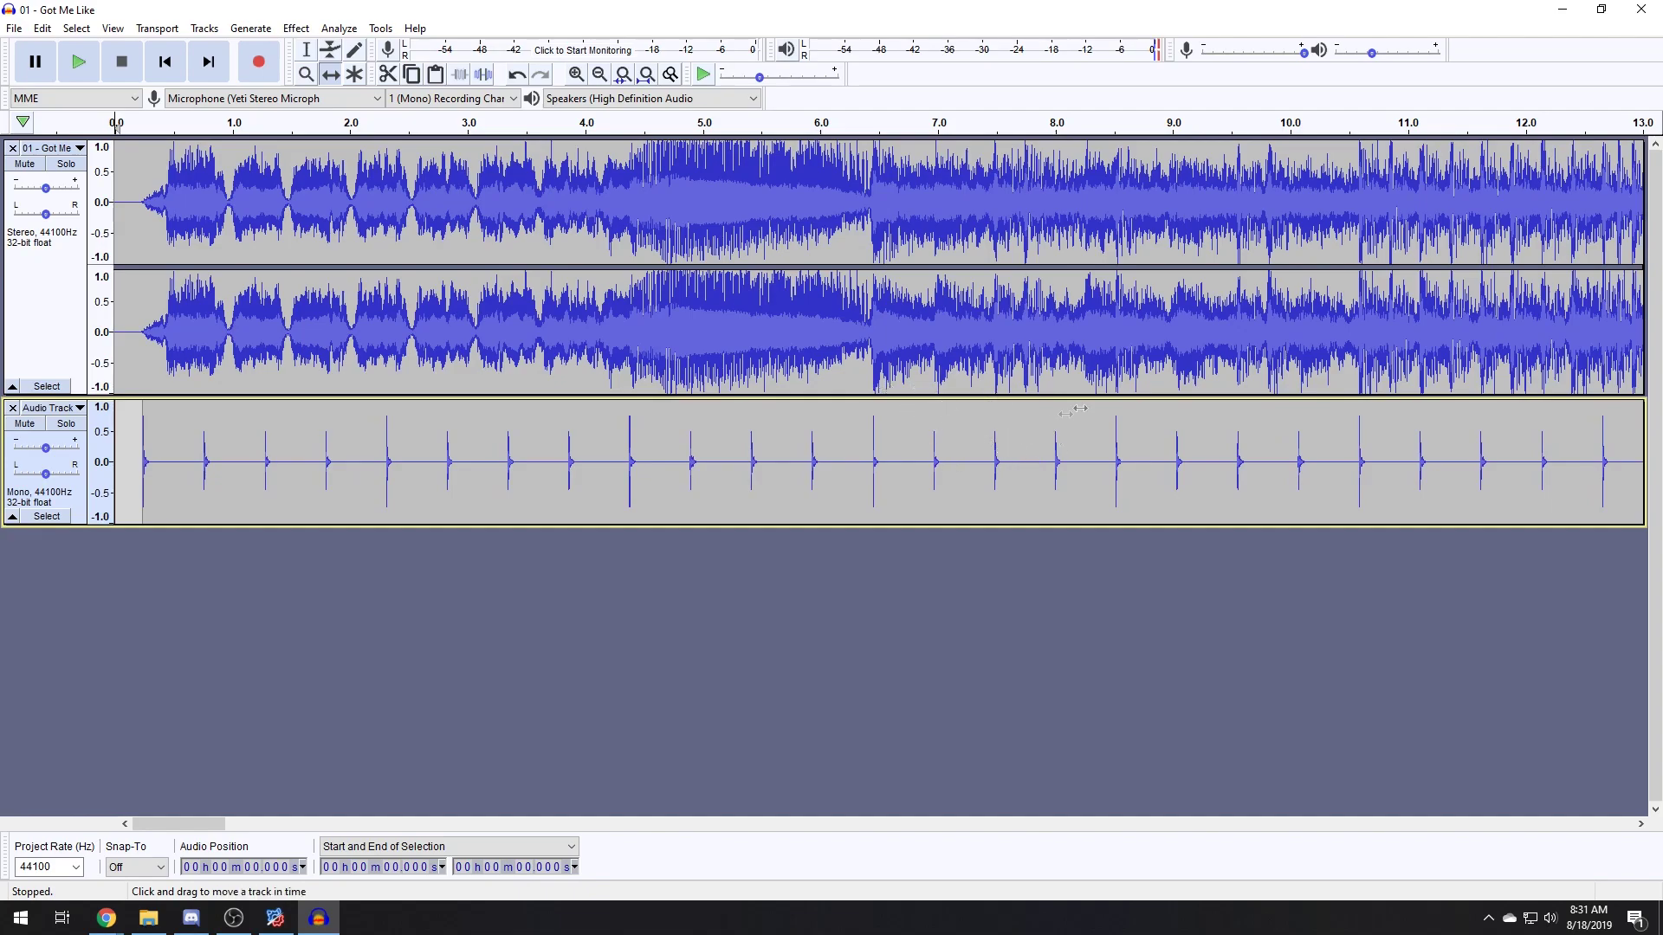
pyautogui.click(646, 123)
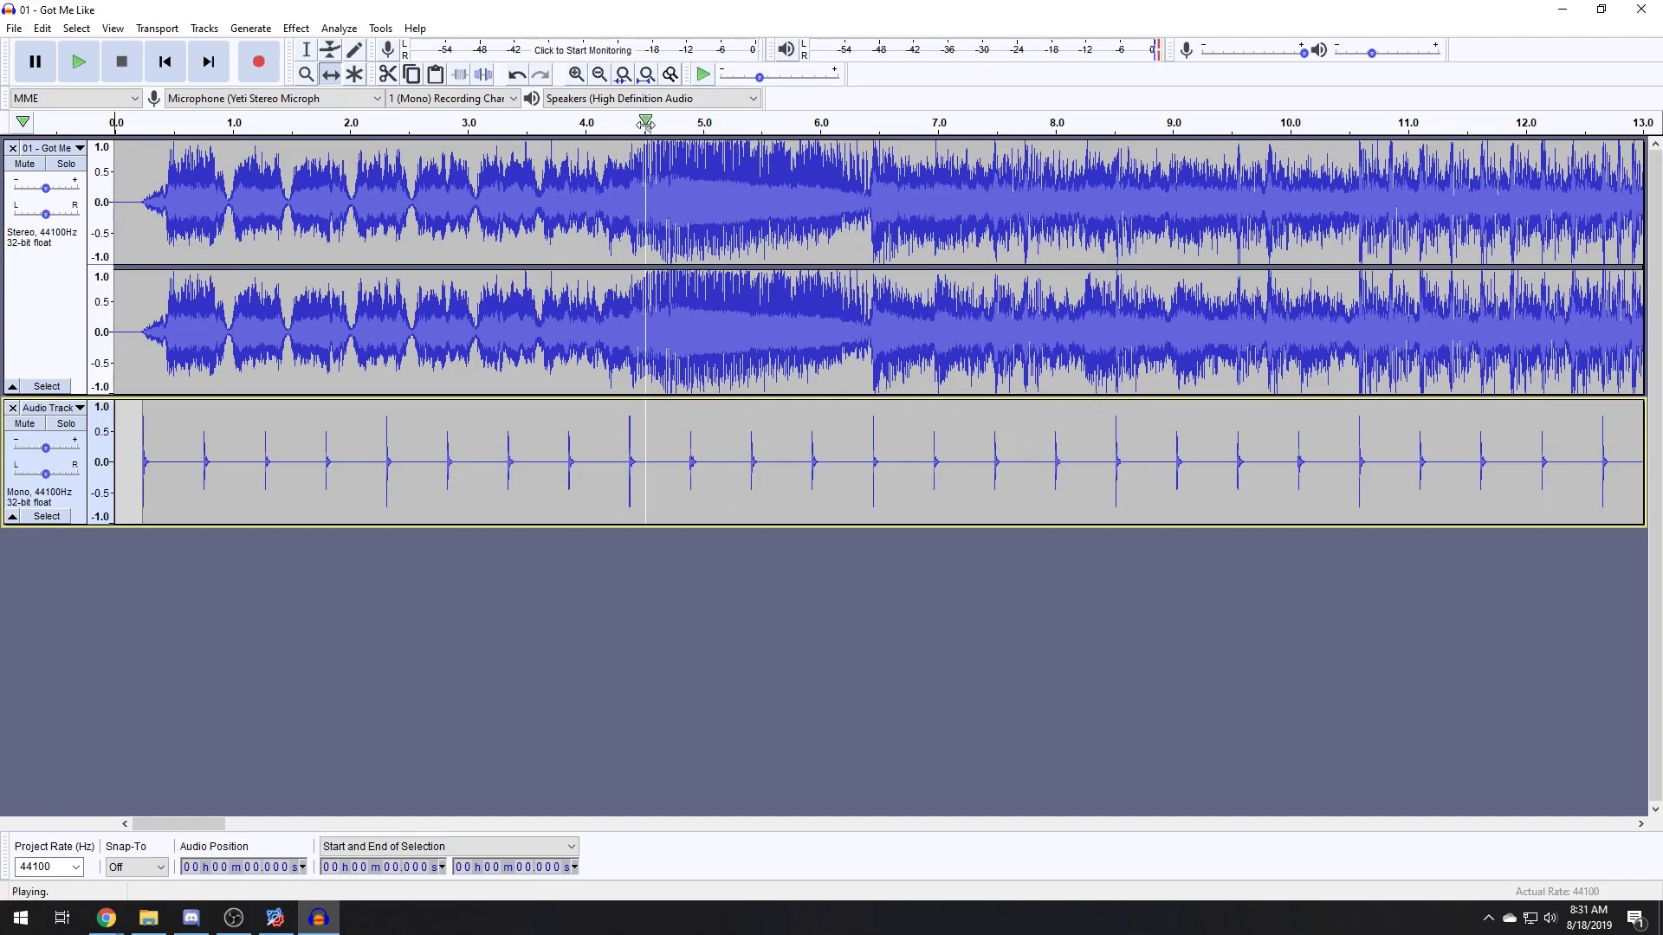
# Play the song together with the shifted click track and check that the ticks line up with the beats
pyautogui.press('space')
pyautogui.press('space')
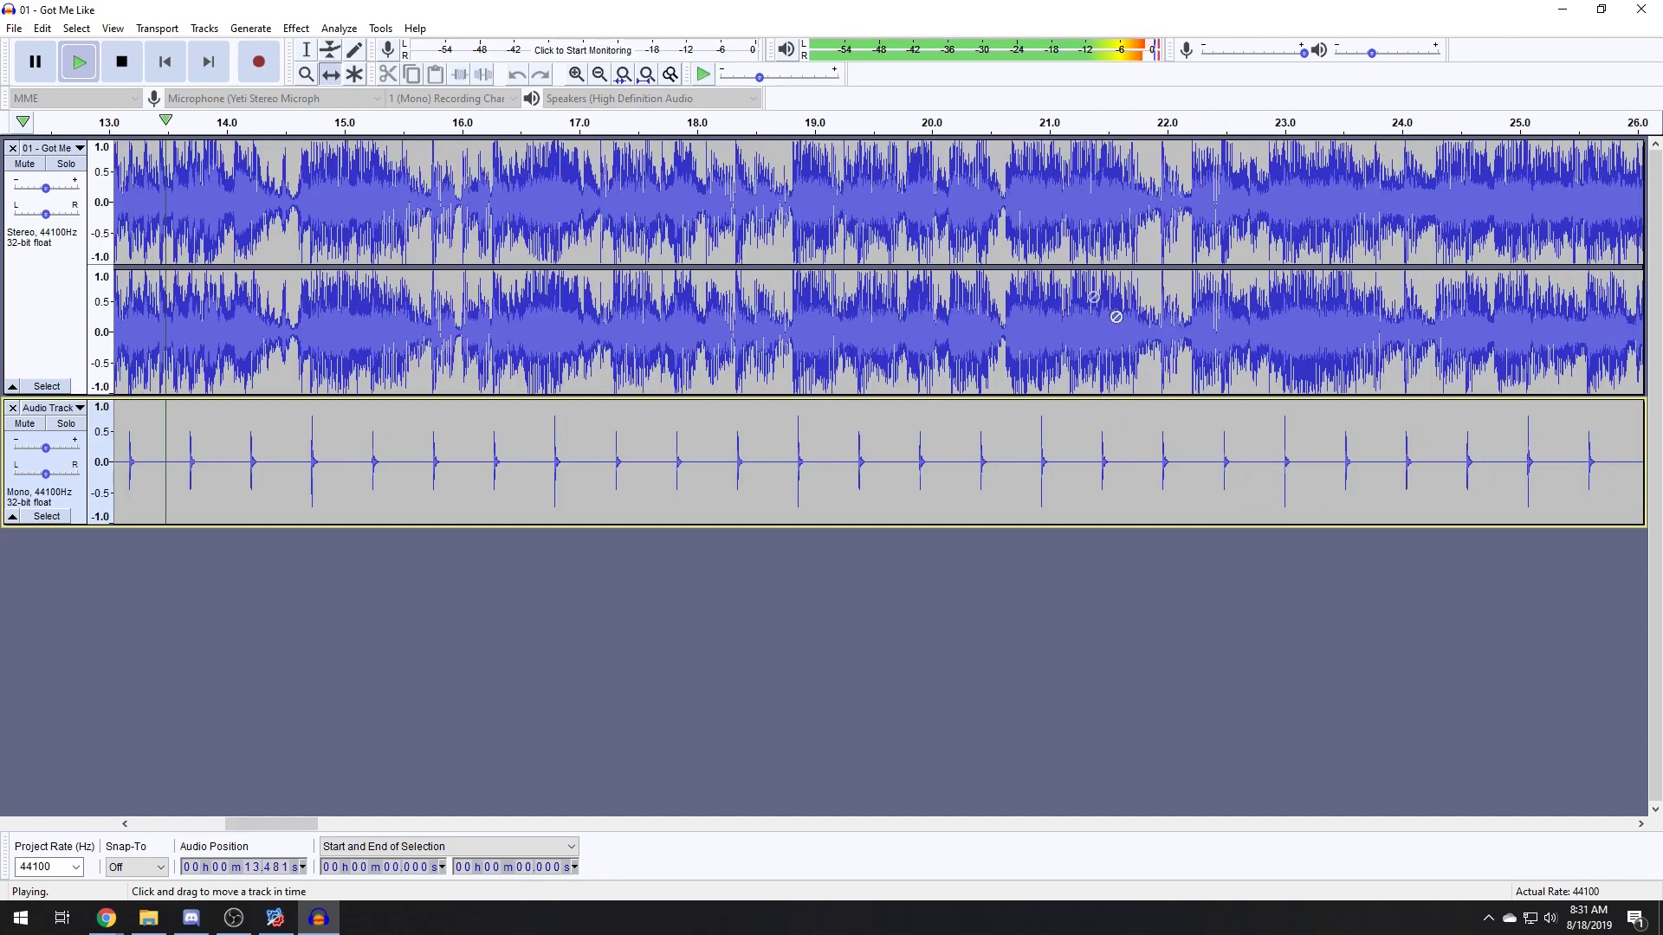
pyautogui.press('space')
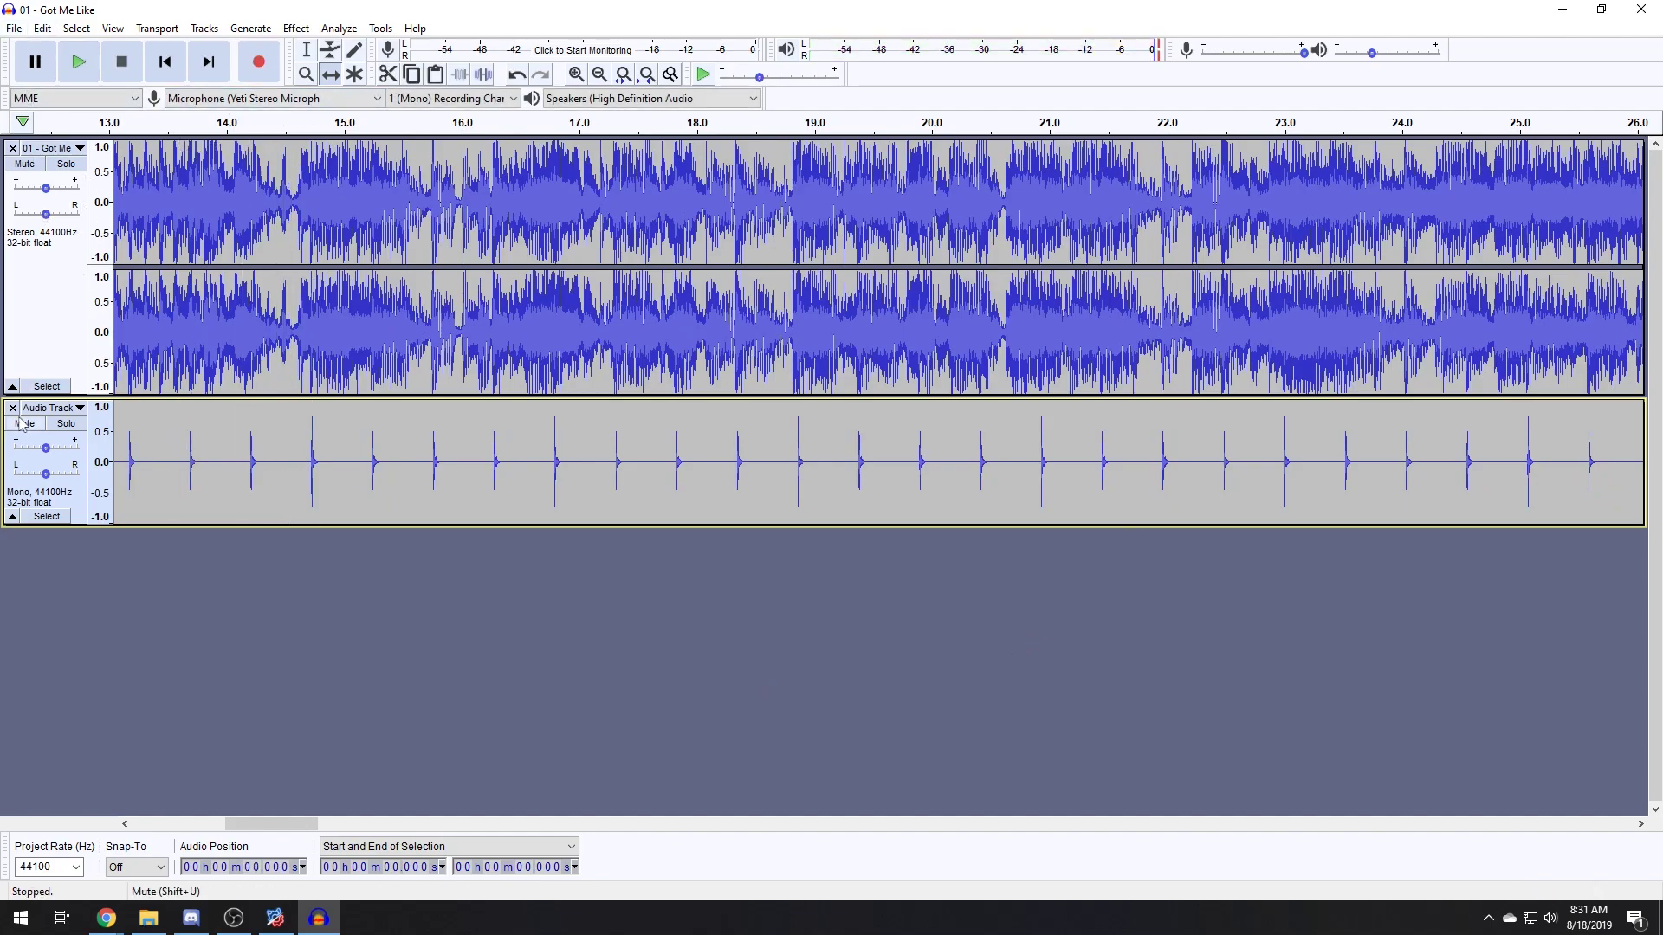
# Place the selection cursor on the click track's first tick, then set the difficulty's start offset to 243 ms in MediocreMapper
pyautogui.click(165, 62)
pyautogui.click(306, 49)
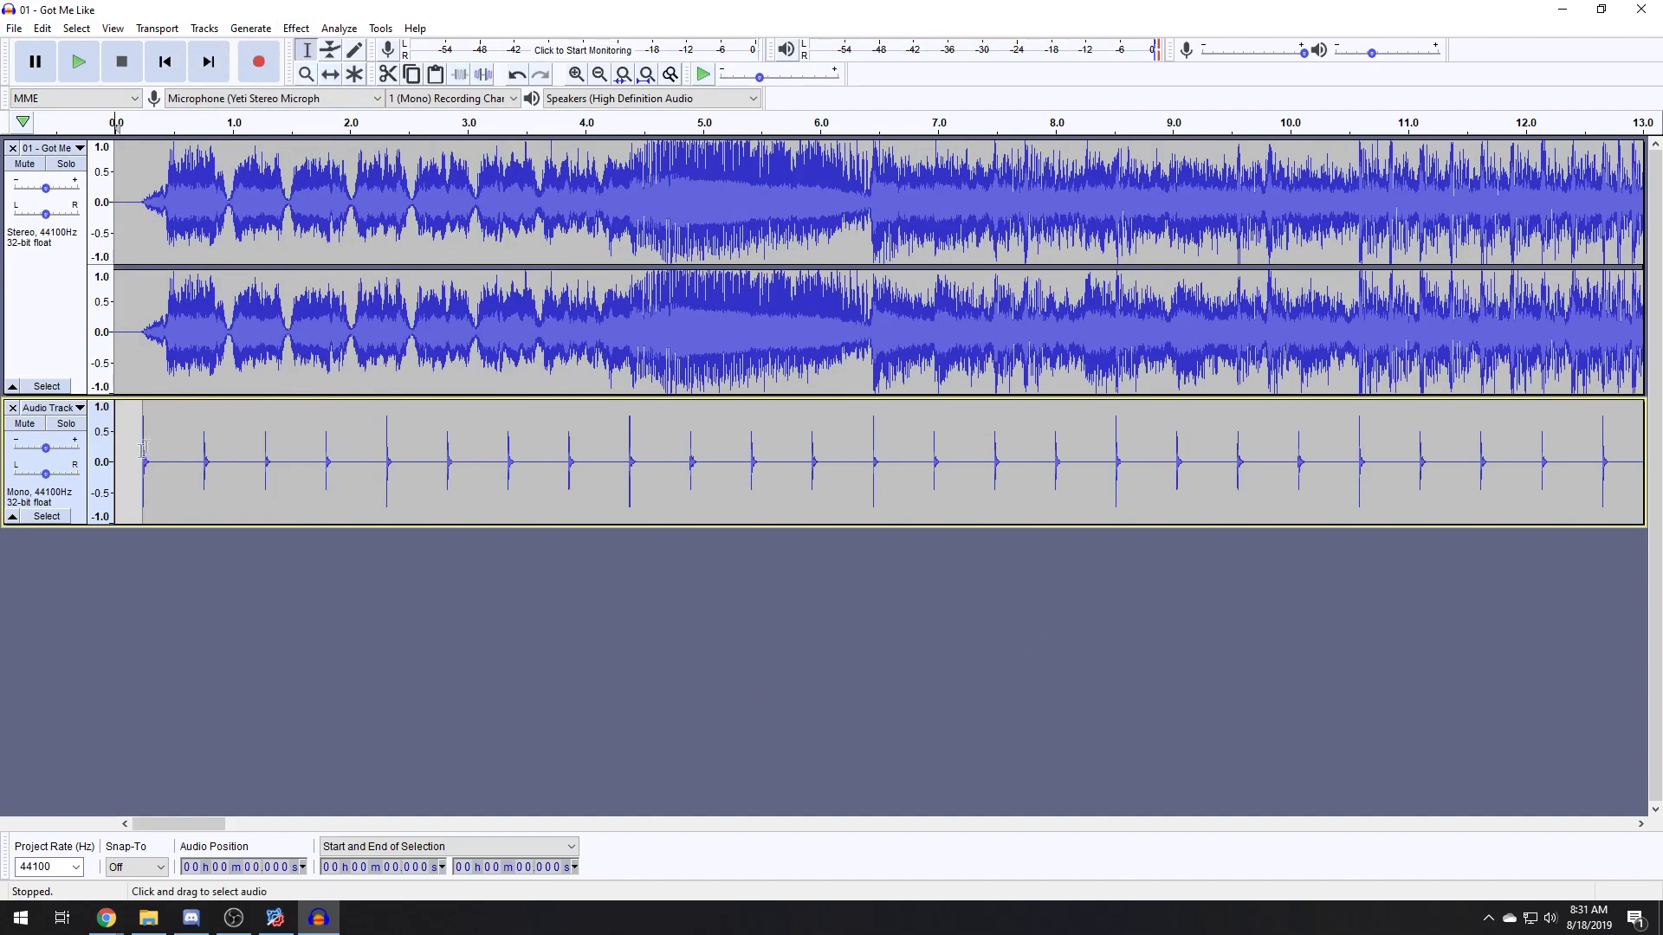
pyautogui.click(144, 449)
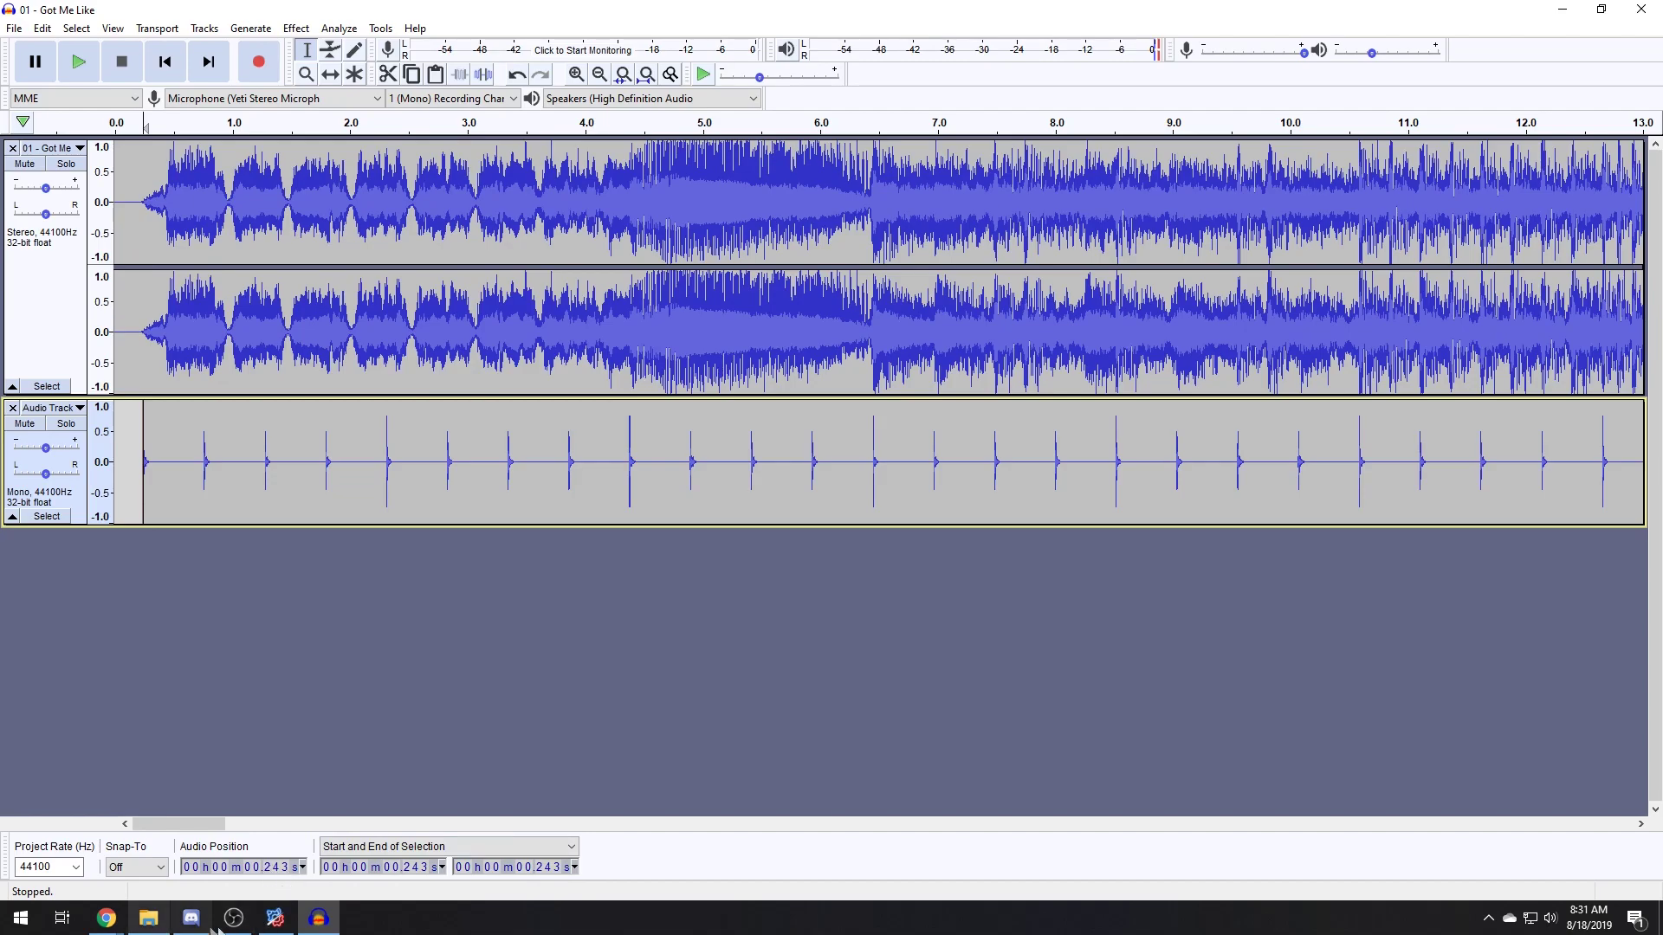
pyautogui.click(274, 918)
pyautogui.click(1341, 512)
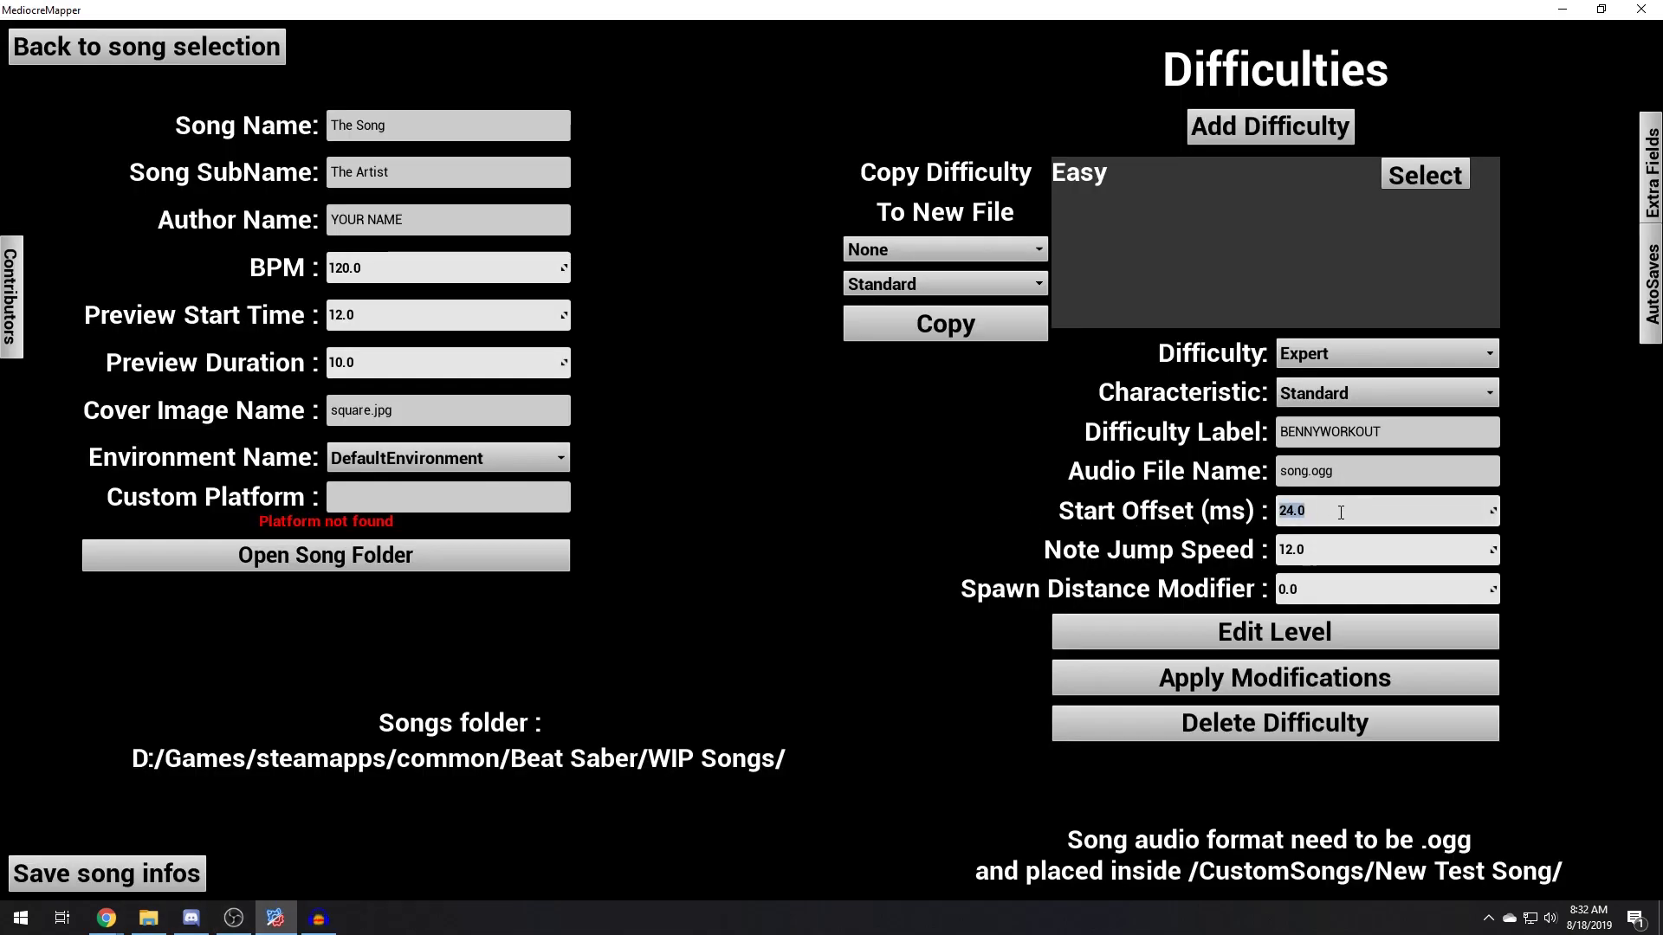
# Return to Audacity, delete the click track and start an OGG export of the song named gotmelike
pyautogui.click(319, 918)
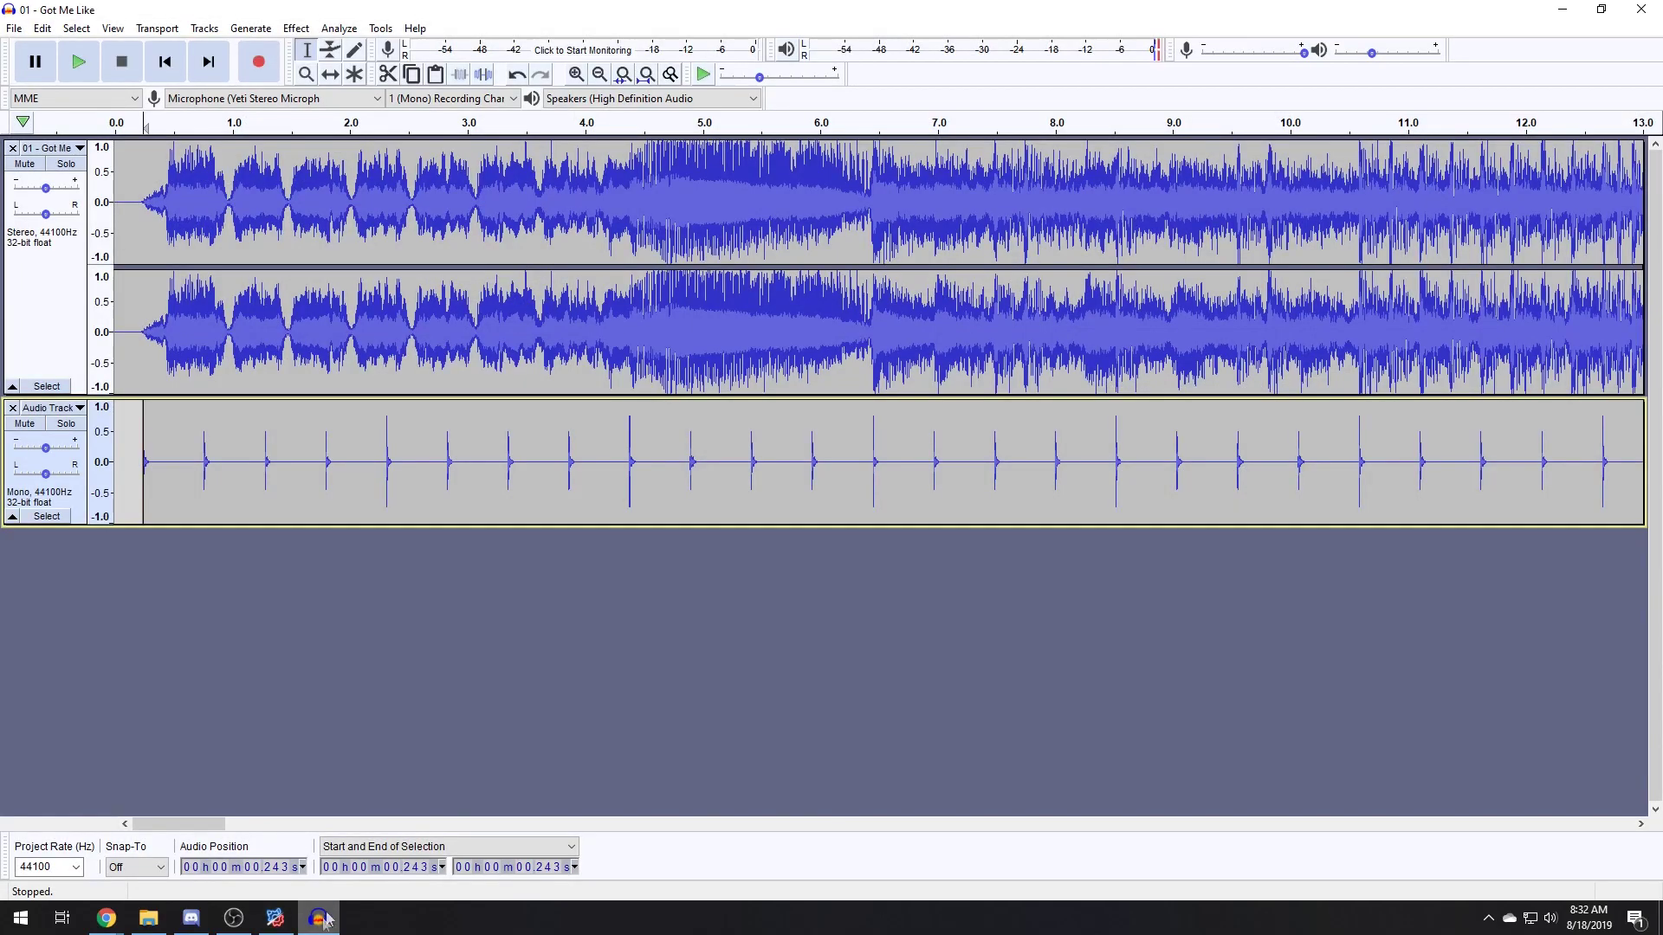
pyautogui.click(13, 407)
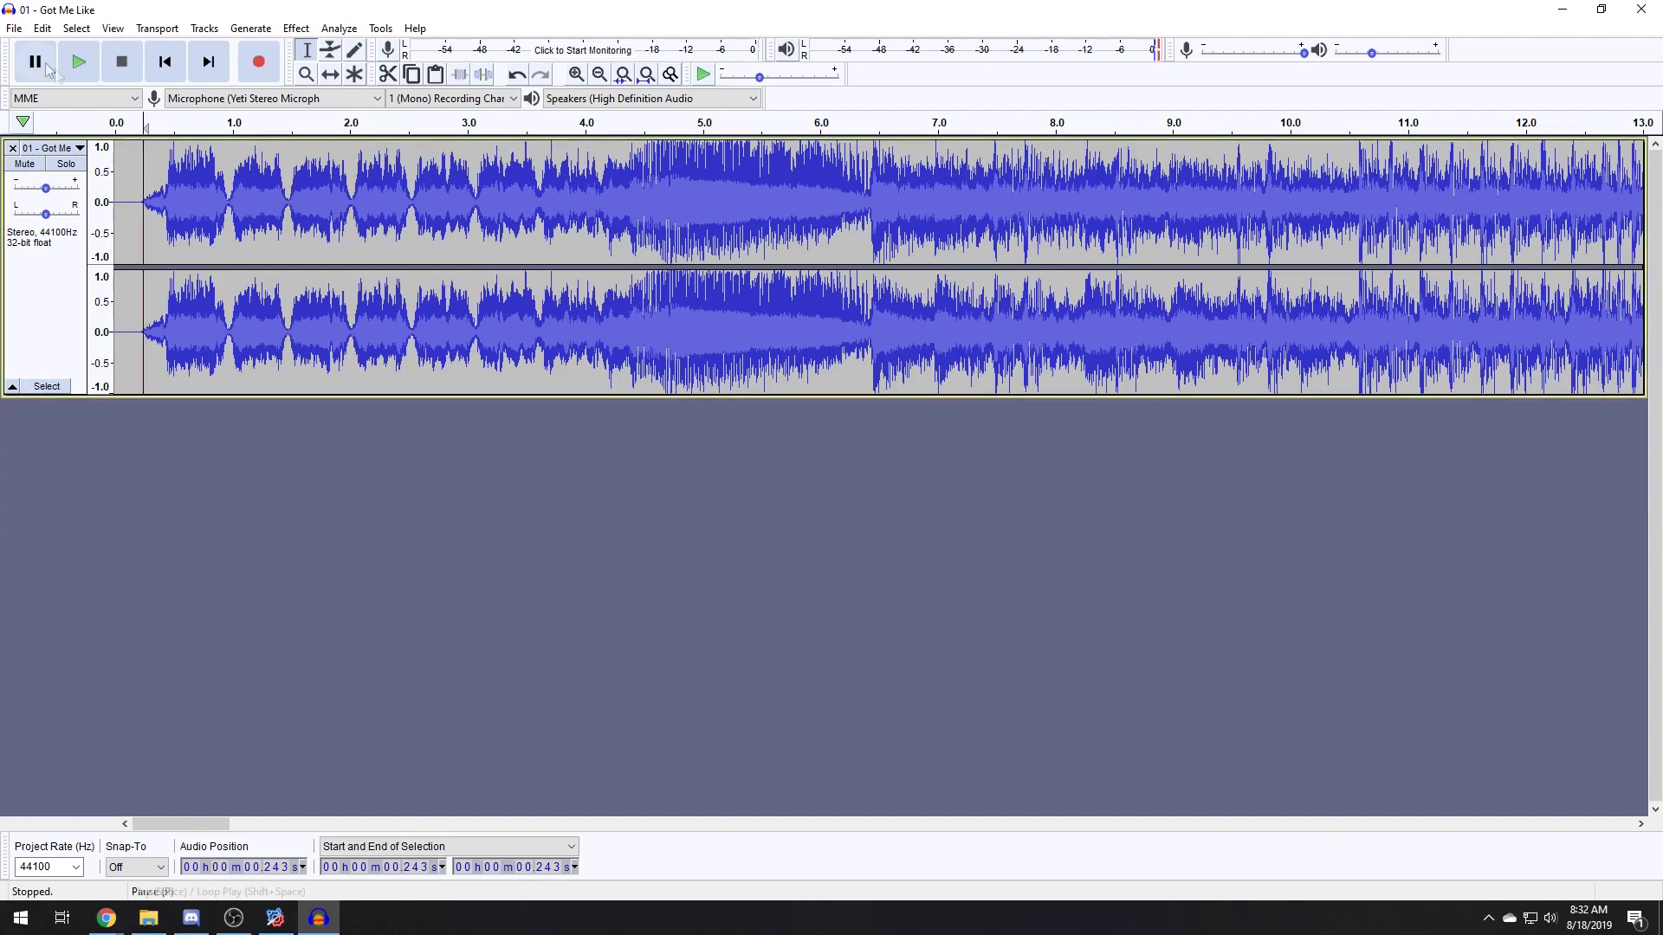
pyautogui.click(12, 27)
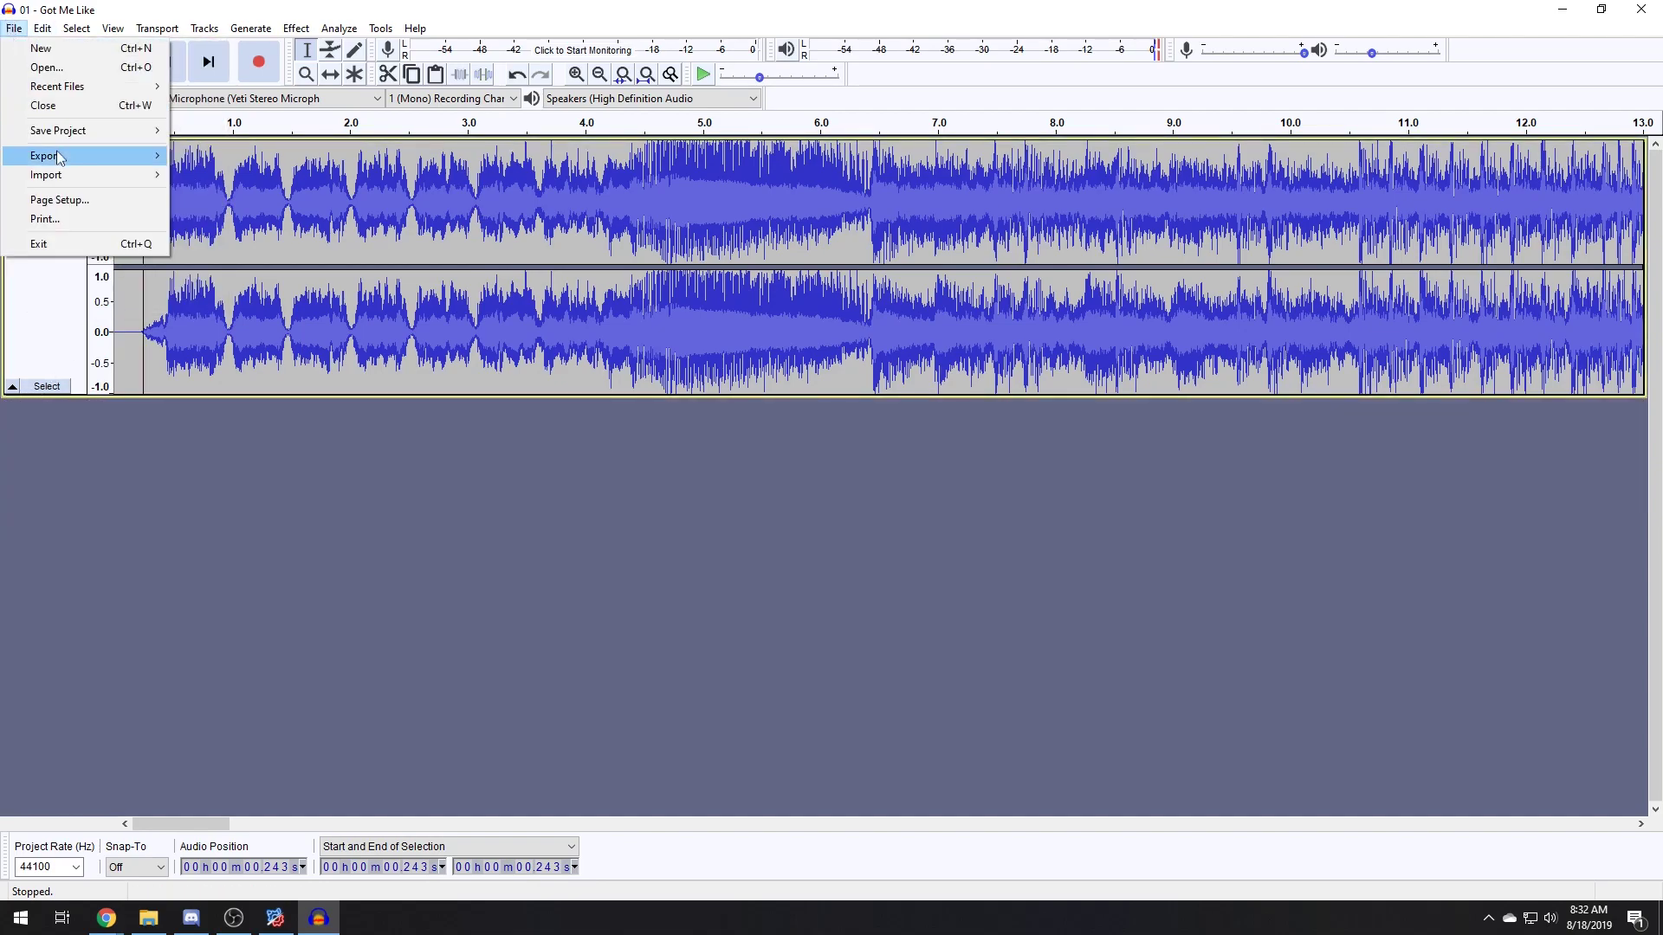
pyautogui.moveTo(64, 163)
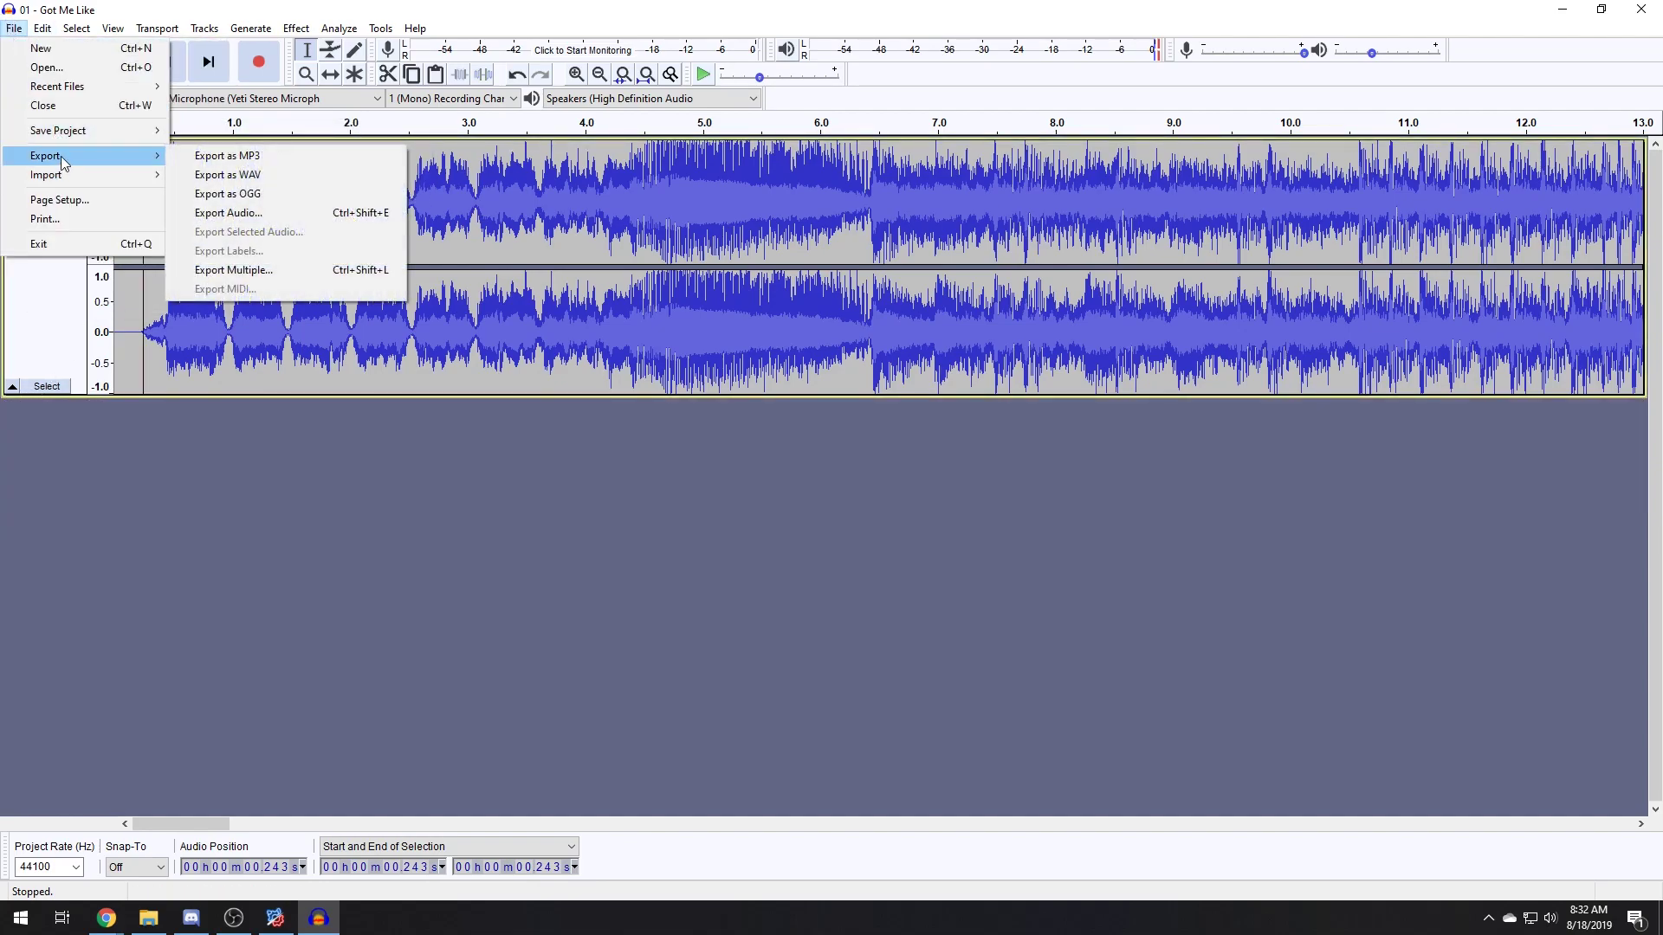
pyautogui.click(247, 196)
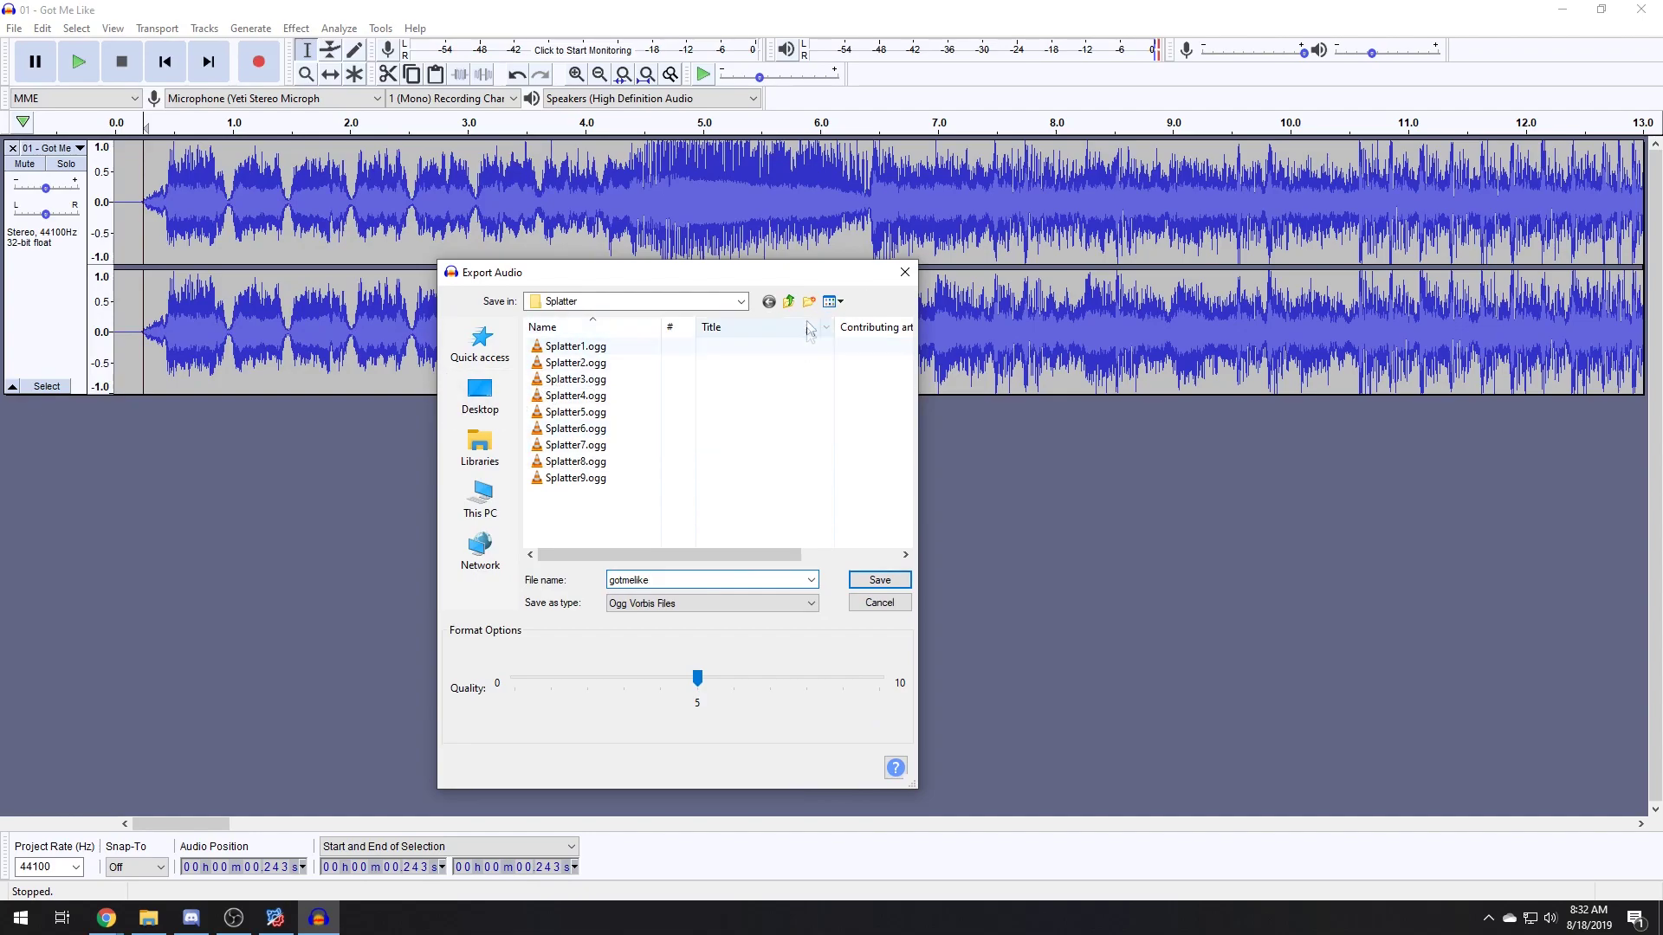
# Save the OGG export in the New Test Song folder inside Beat Saber's WIP Songs, accepting the metadata
pyautogui.click(480, 446)
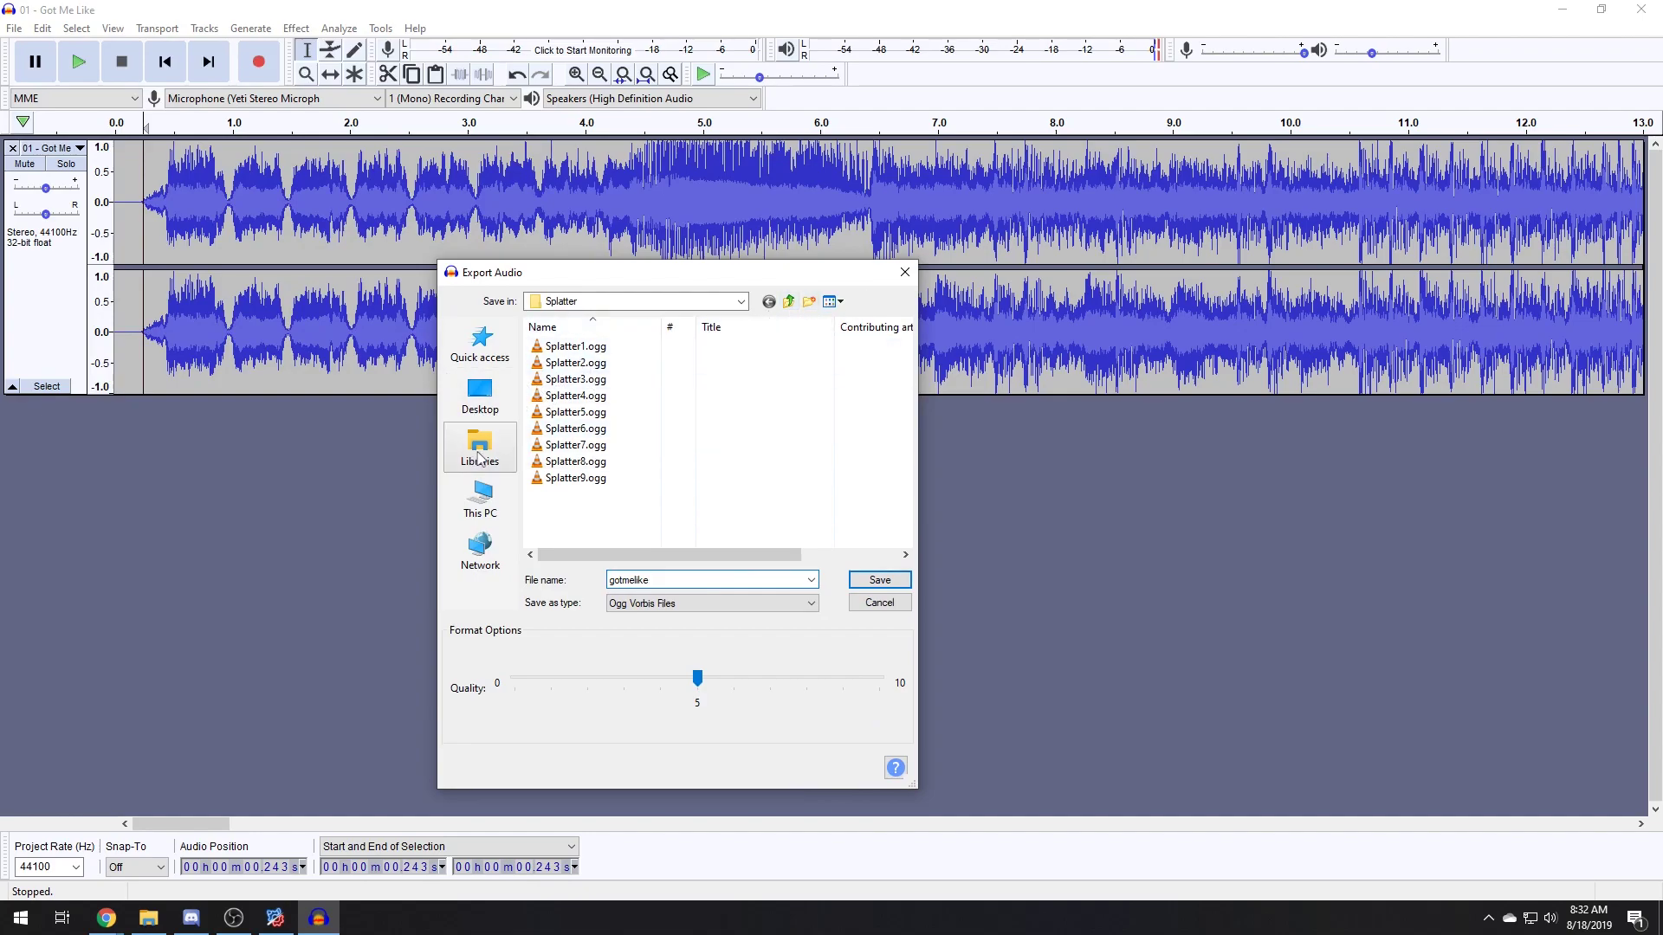
pyautogui.click(480, 342)
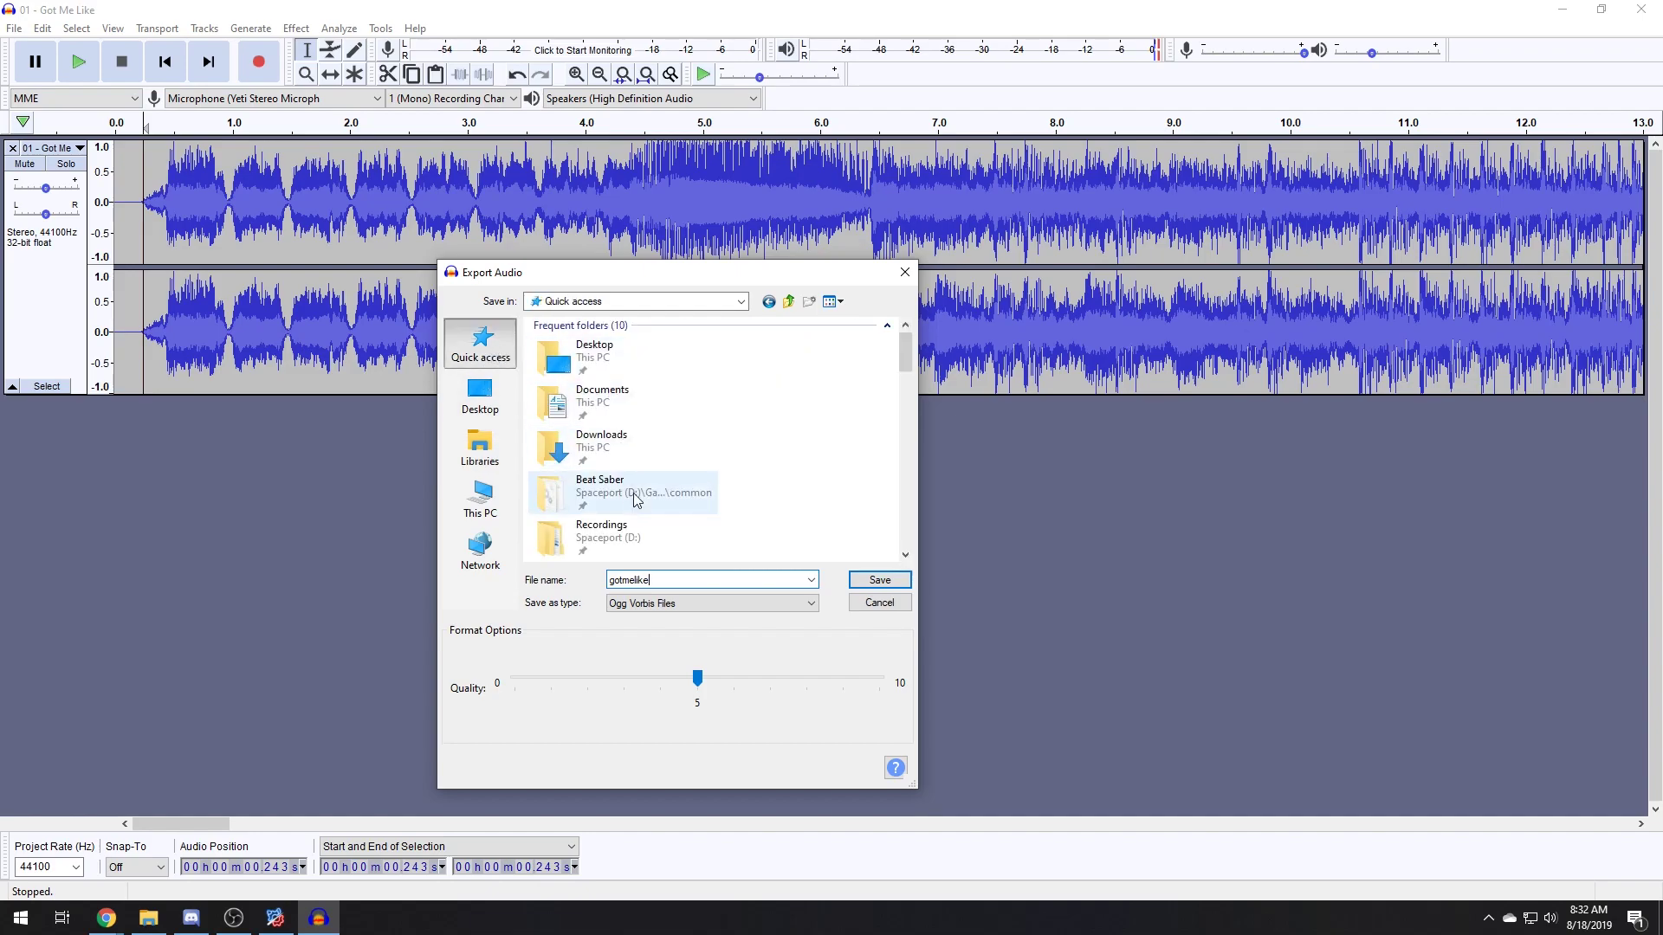
pyautogui.doubleClick(606, 487)
pyautogui.scroll(-1, 589, 520)
pyautogui.doubleClick(582, 529)
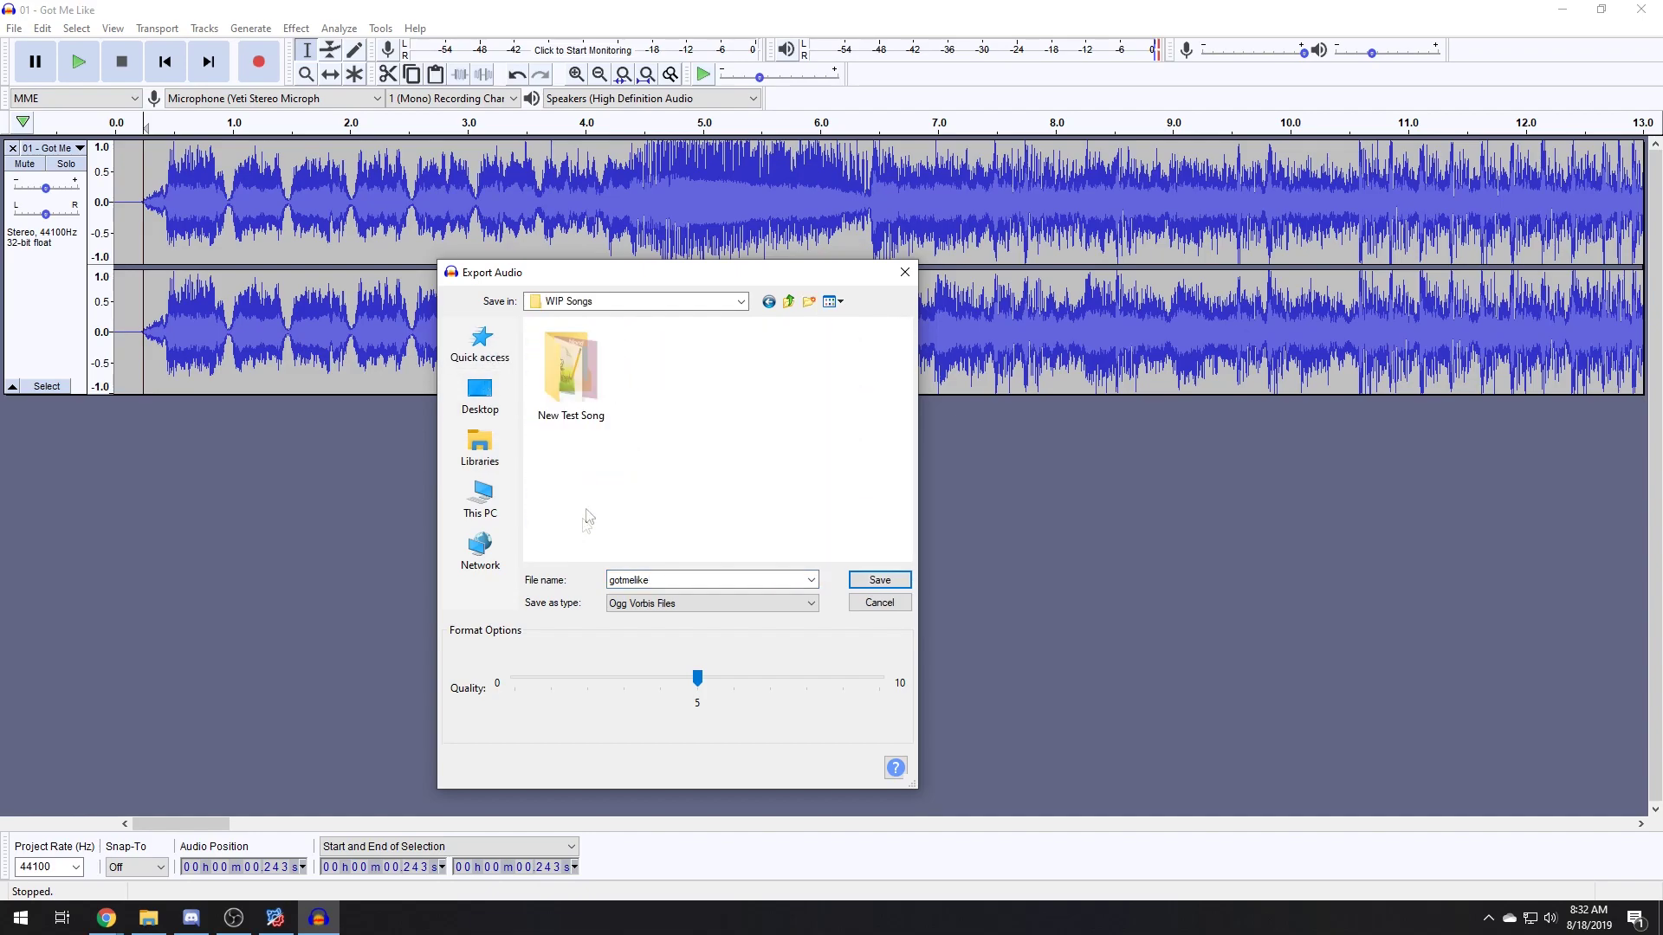
pyautogui.doubleClick(588, 381)
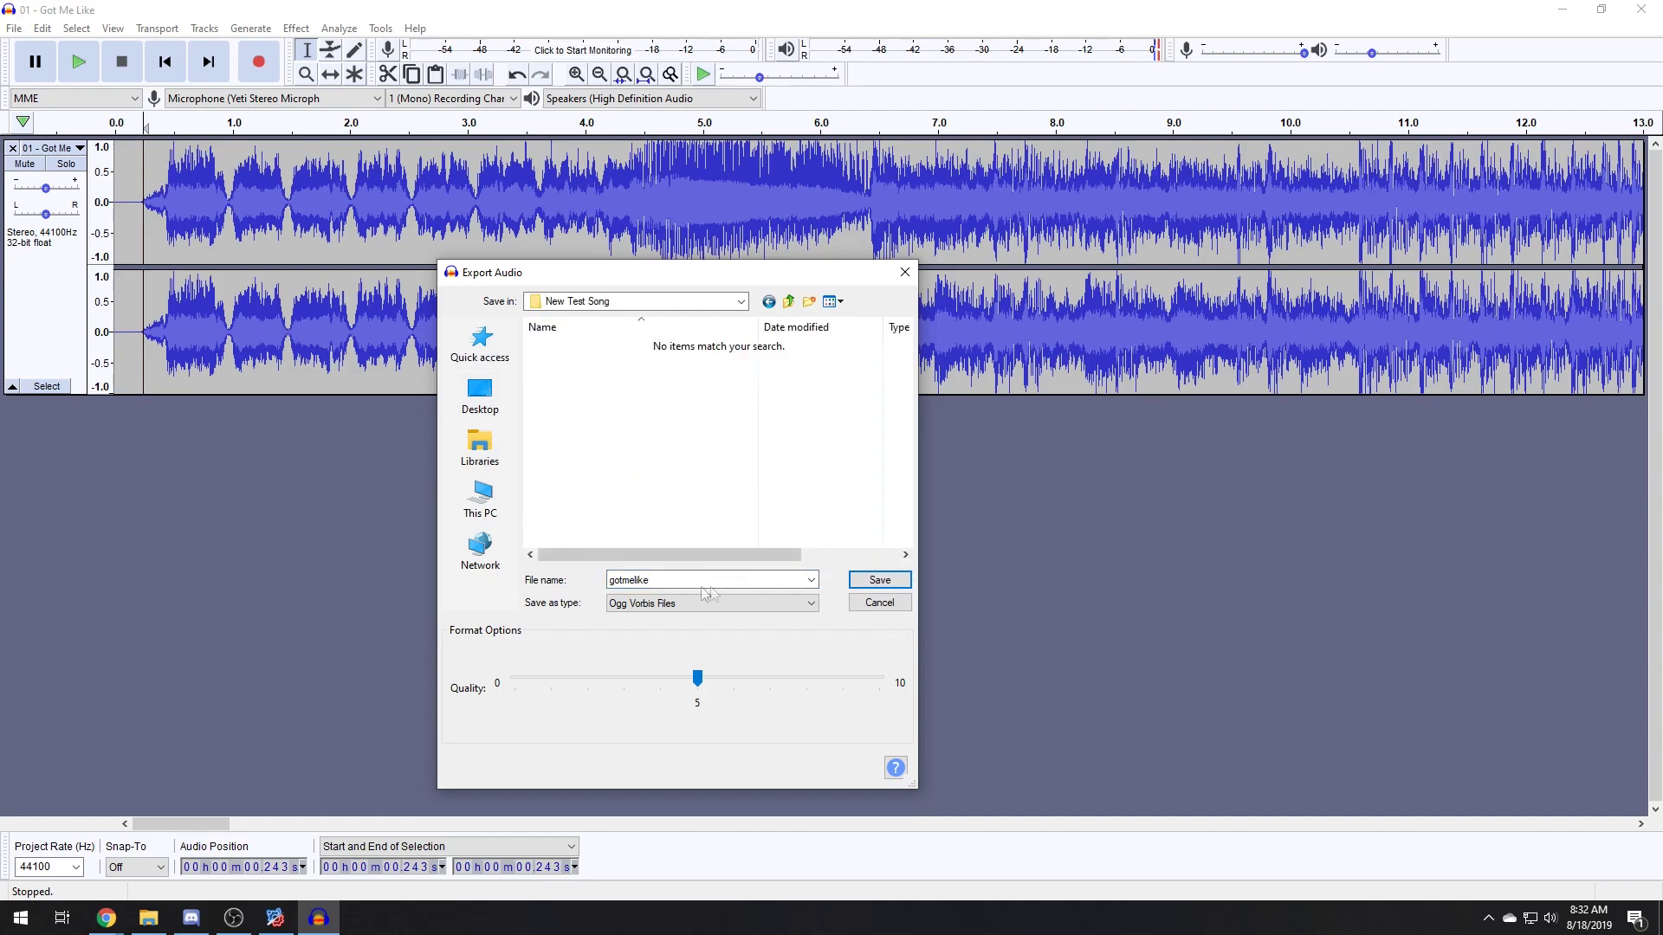
pyautogui.click(888, 579)
pyautogui.click(898, 646)
# Switch to MediocreMapper, set the difficulty's audio file name to gotmelike.ogg and apply the modifications
pyautogui.hotkey('alt', 'Tab')
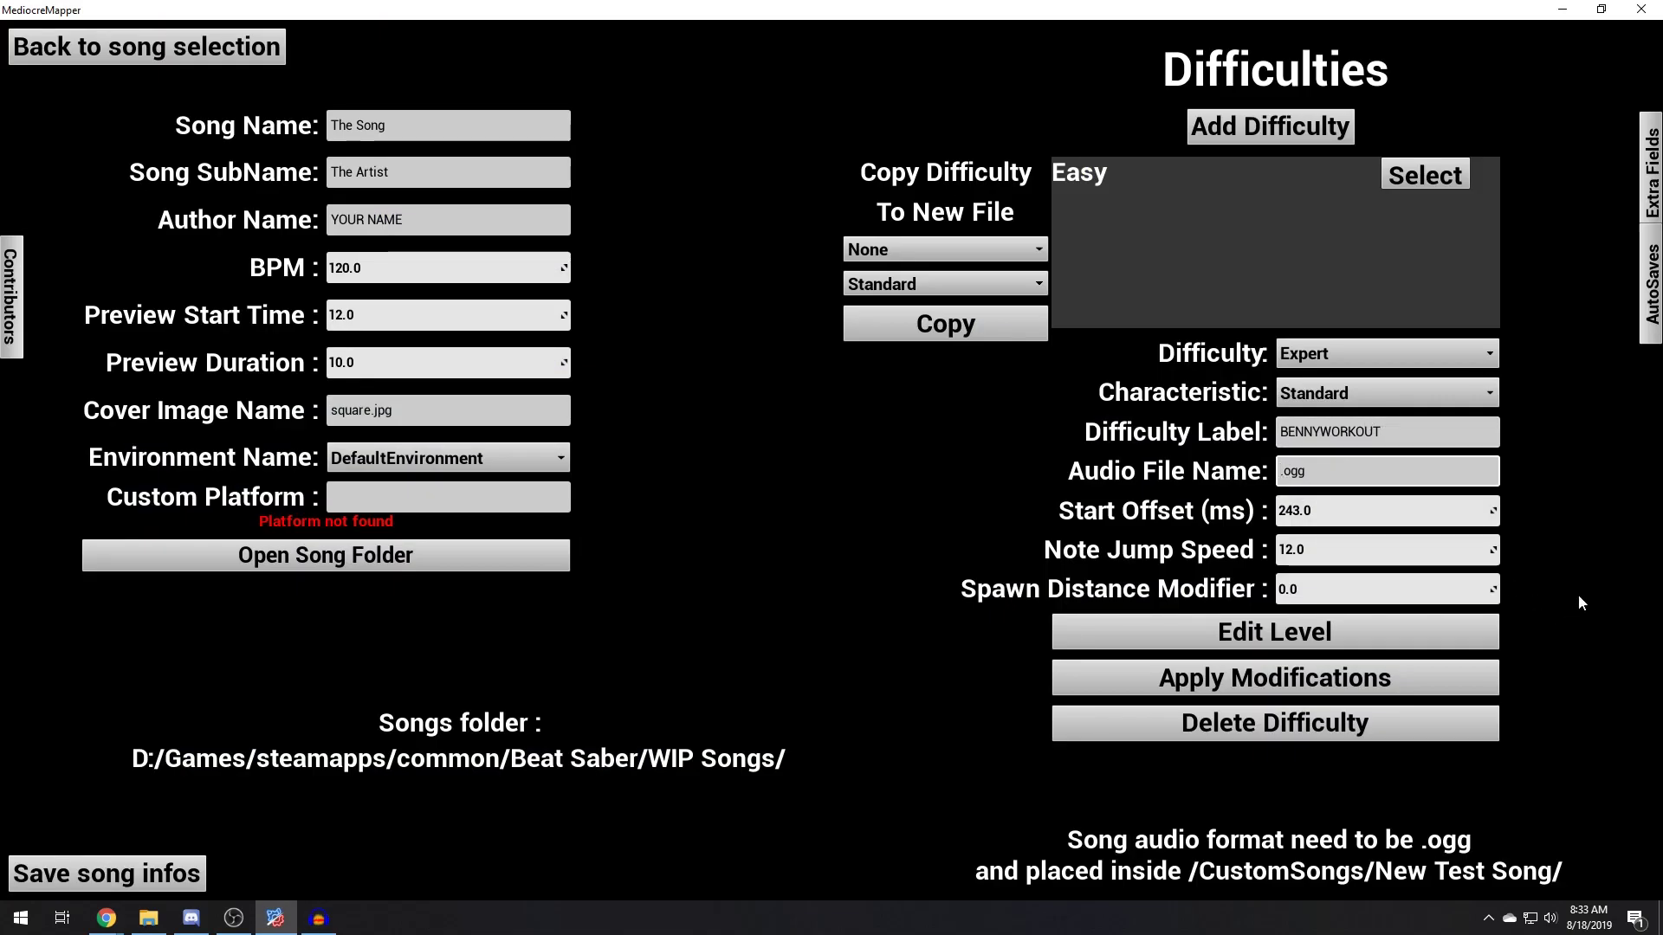
pyautogui.write('gotmelike')
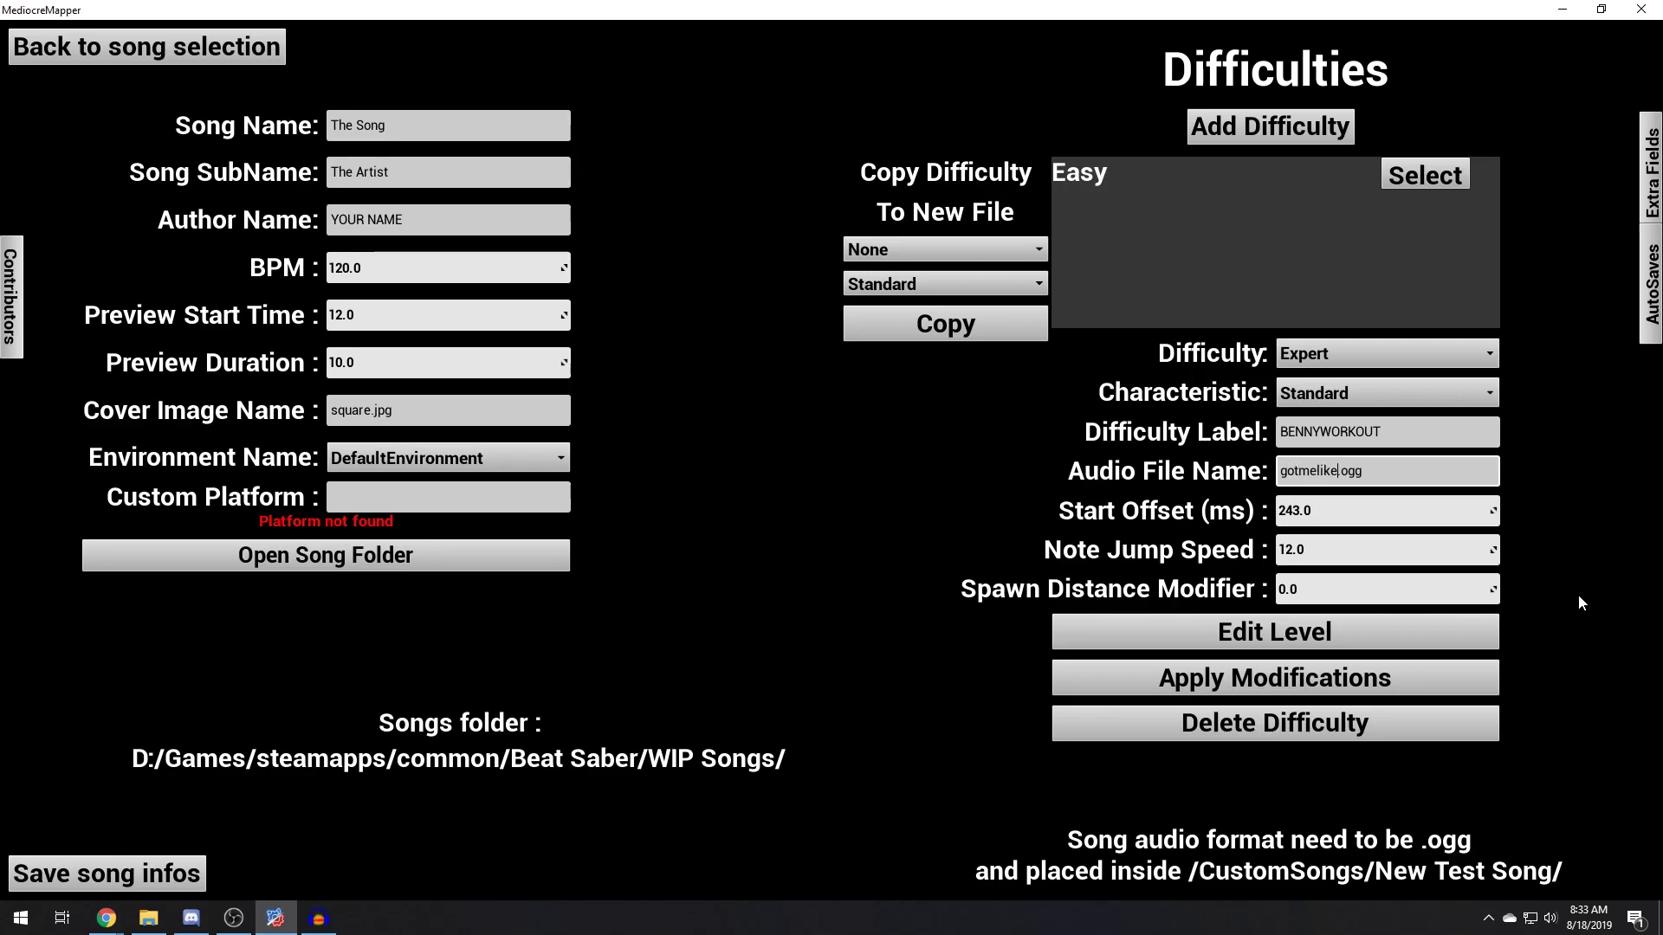
pyautogui.click(1578, 598)
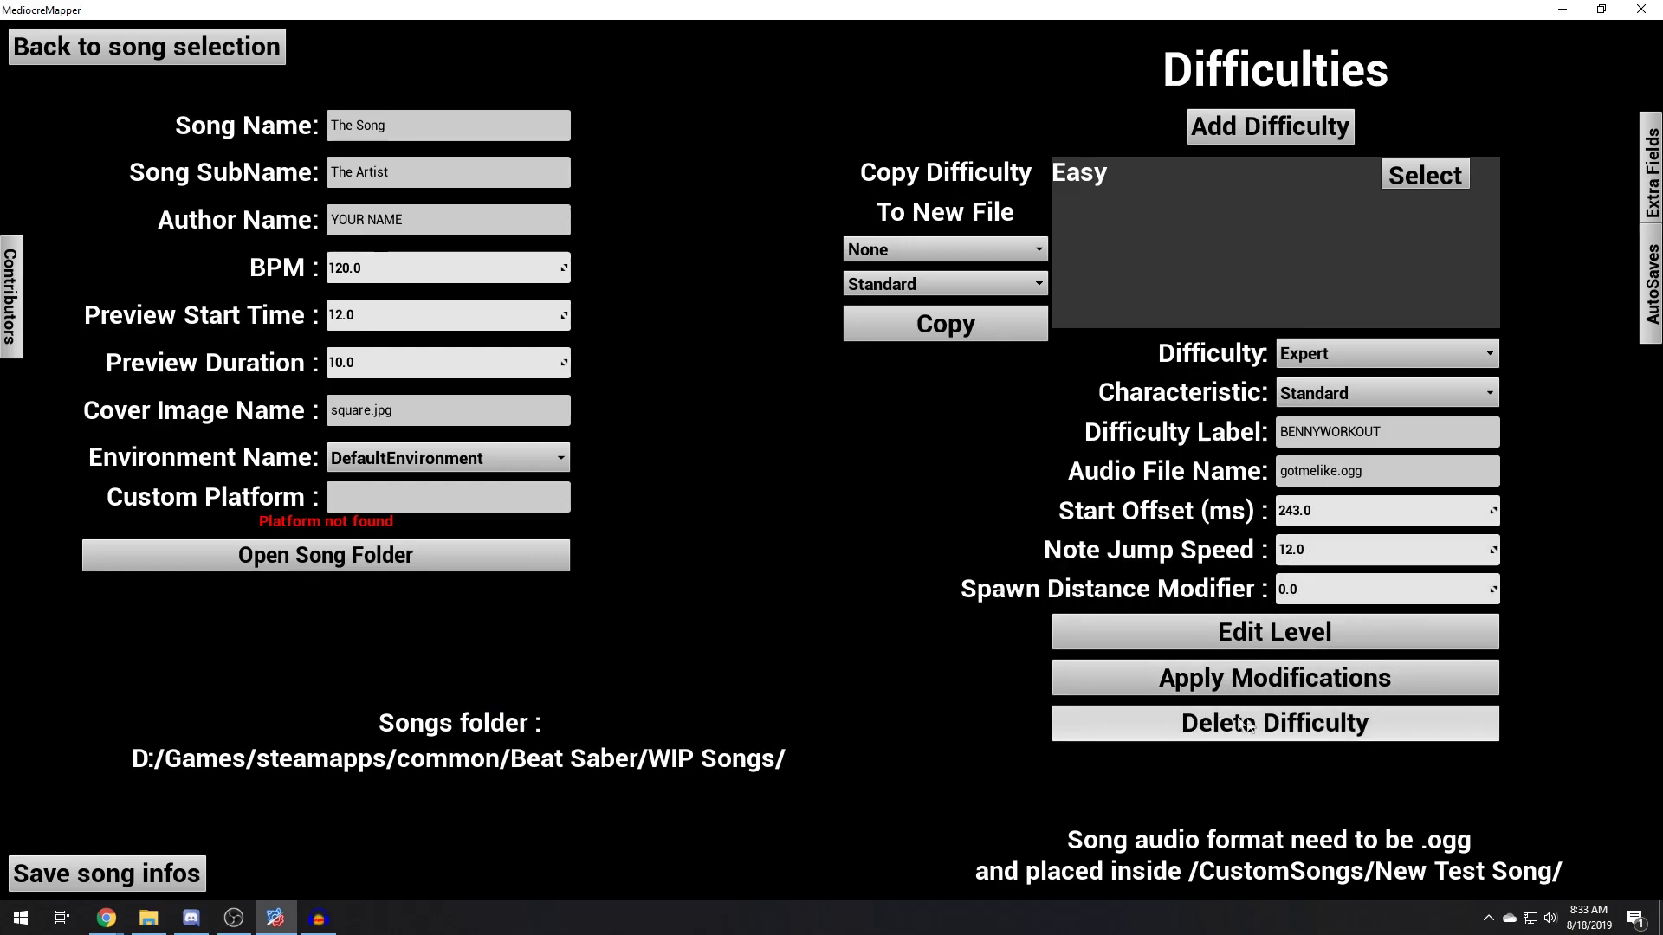
pyautogui.click(1280, 684)
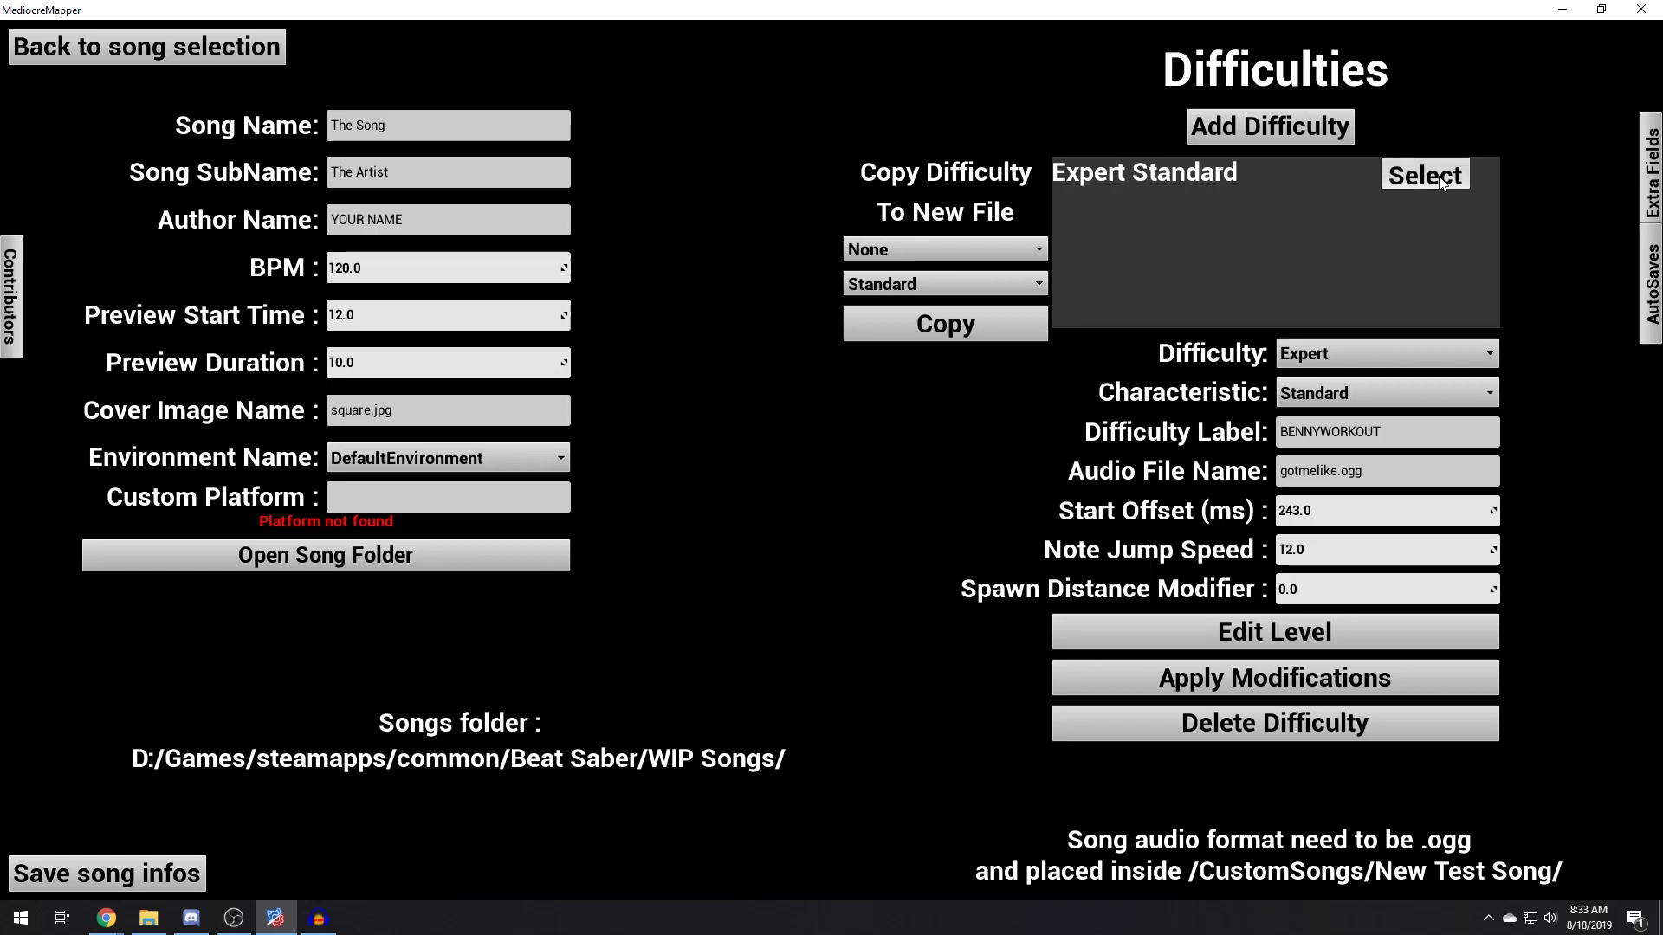
# Open the Expert level for editing, pull the camera back from the note grid and play the opening of the song
pyautogui.click(1239, 636)
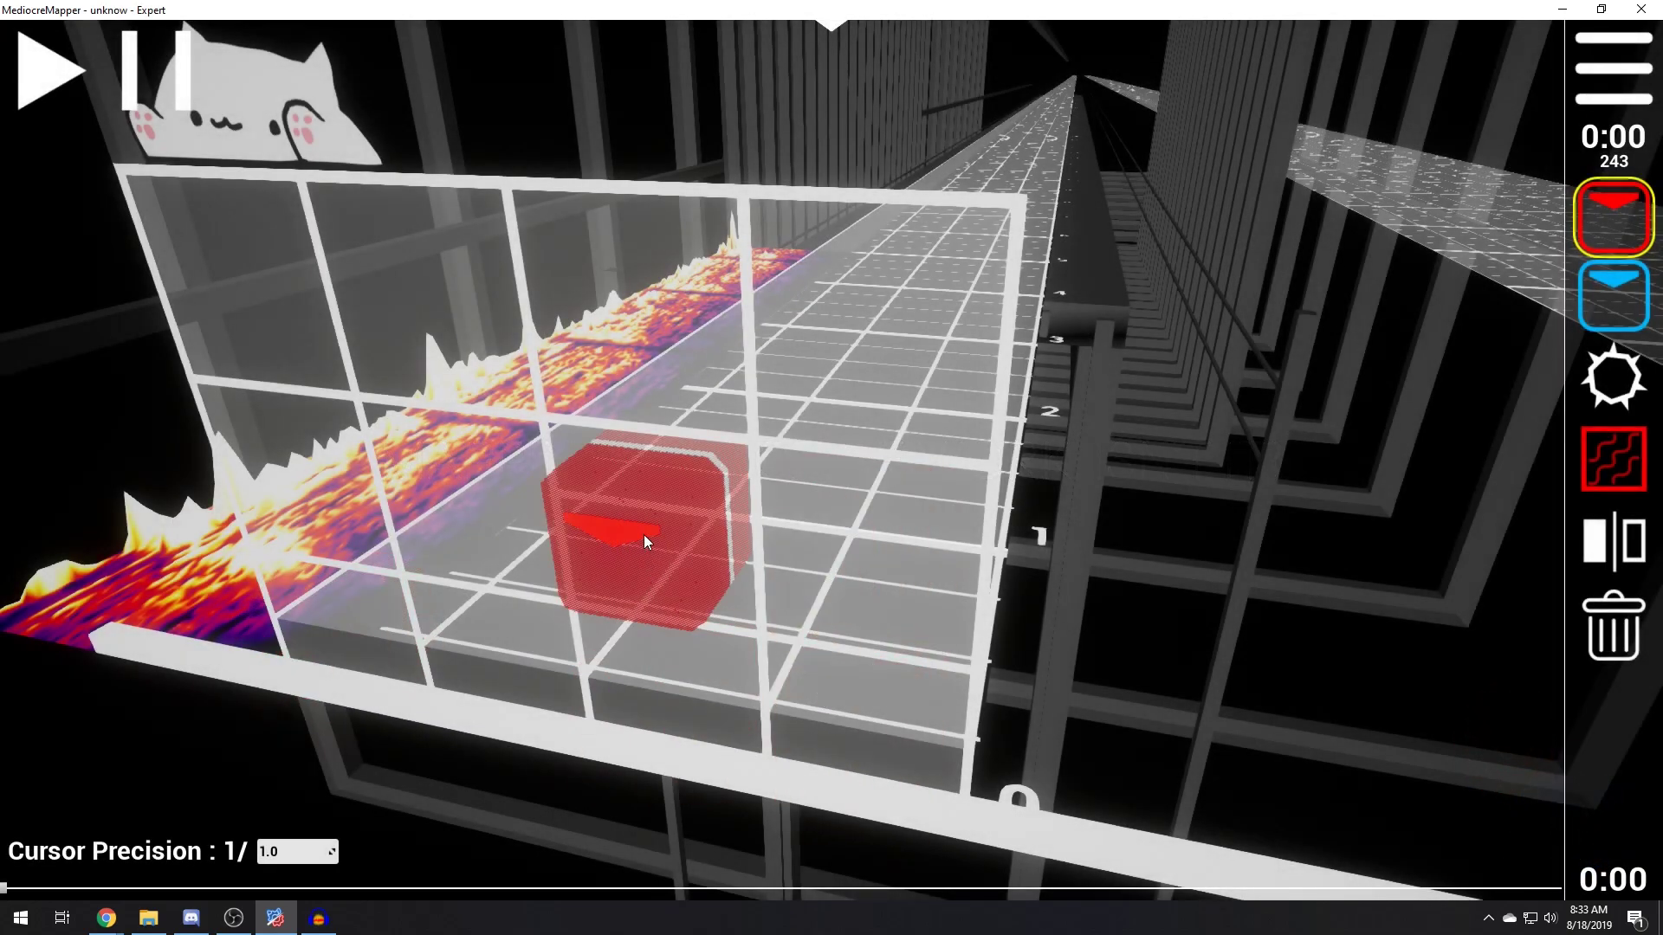
pyautogui.rightClick(715, 544)
pyautogui.press('s')
pyautogui.scroll(2, 924, 568)
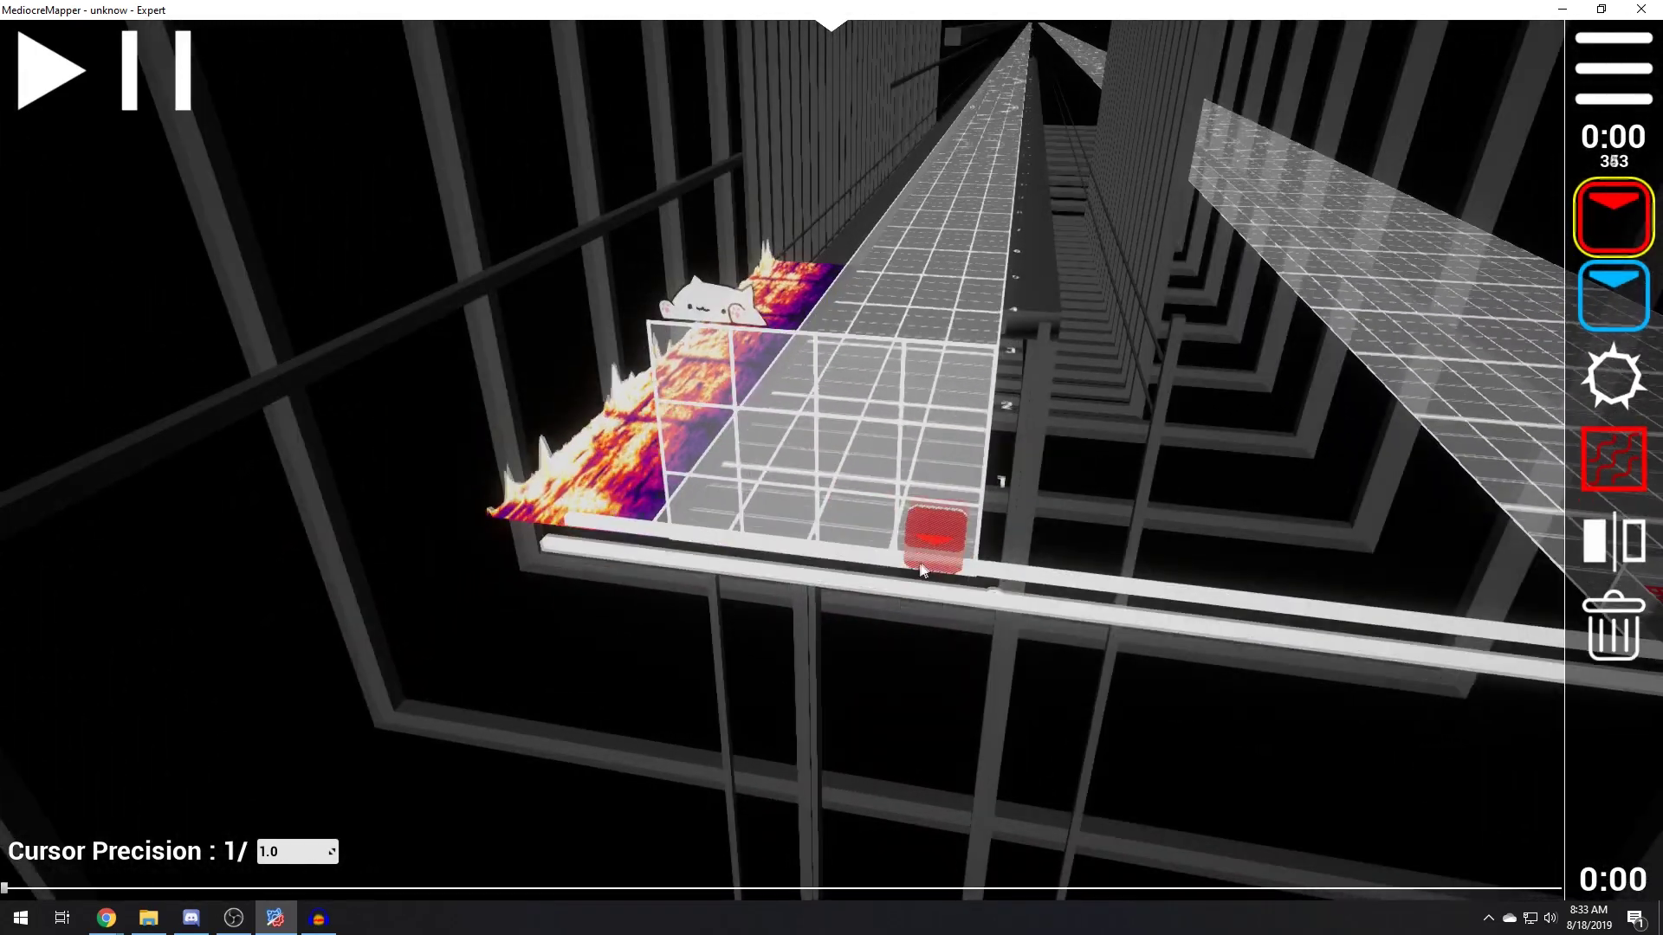
pyautogui.press('5')
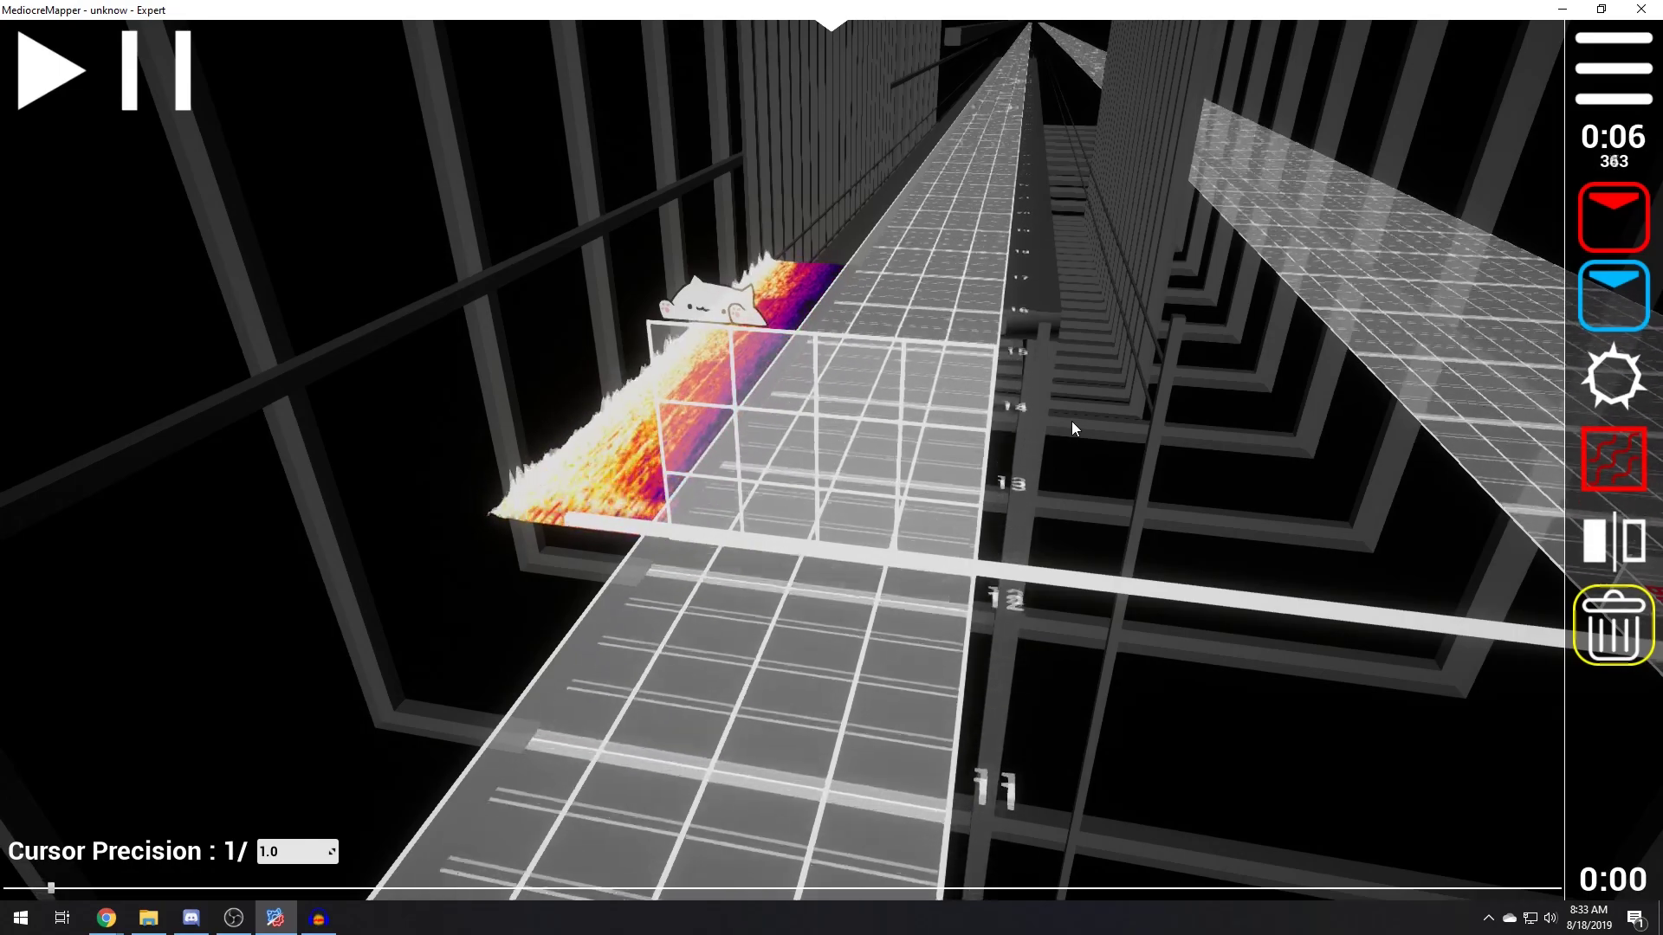
pyautogui.press('space')
# Place a test row of red notes in the second column of the lowest row, one per beat from beat 9 to 17
pyautogui.scroll(-6, 987, 390)
pyautogui.scroll(1, 837, 606)
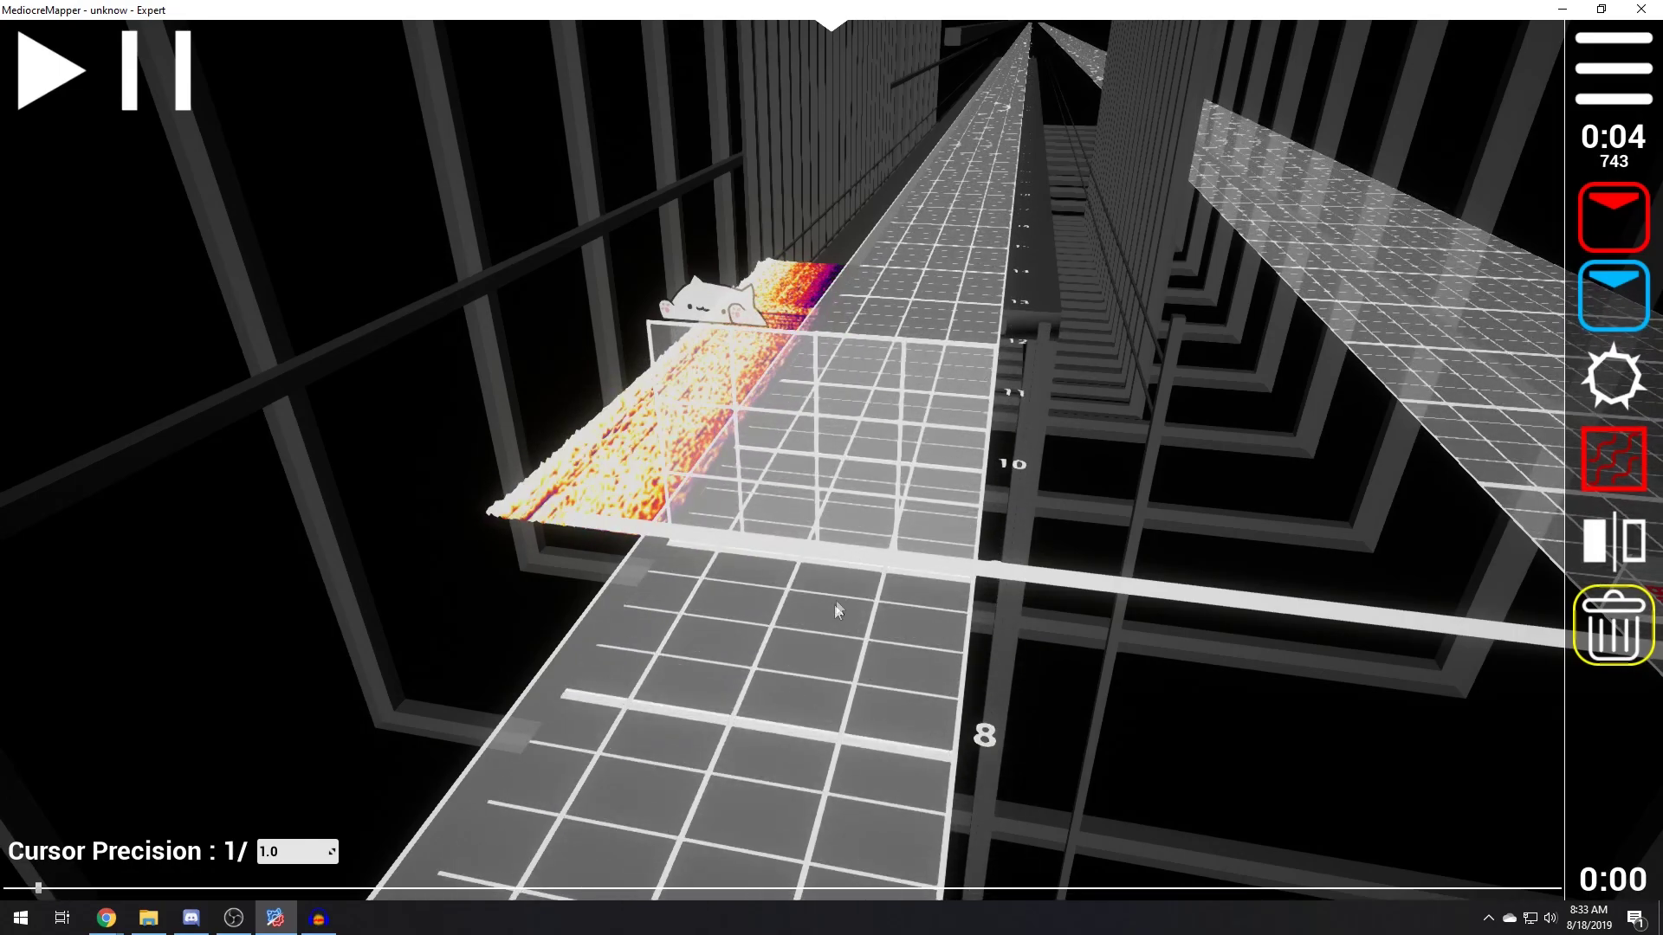
pyautogui.scroll(-1, 830, 589)
pyautogui.scroll(-1, 824, 584)
pyautogui.press('1')
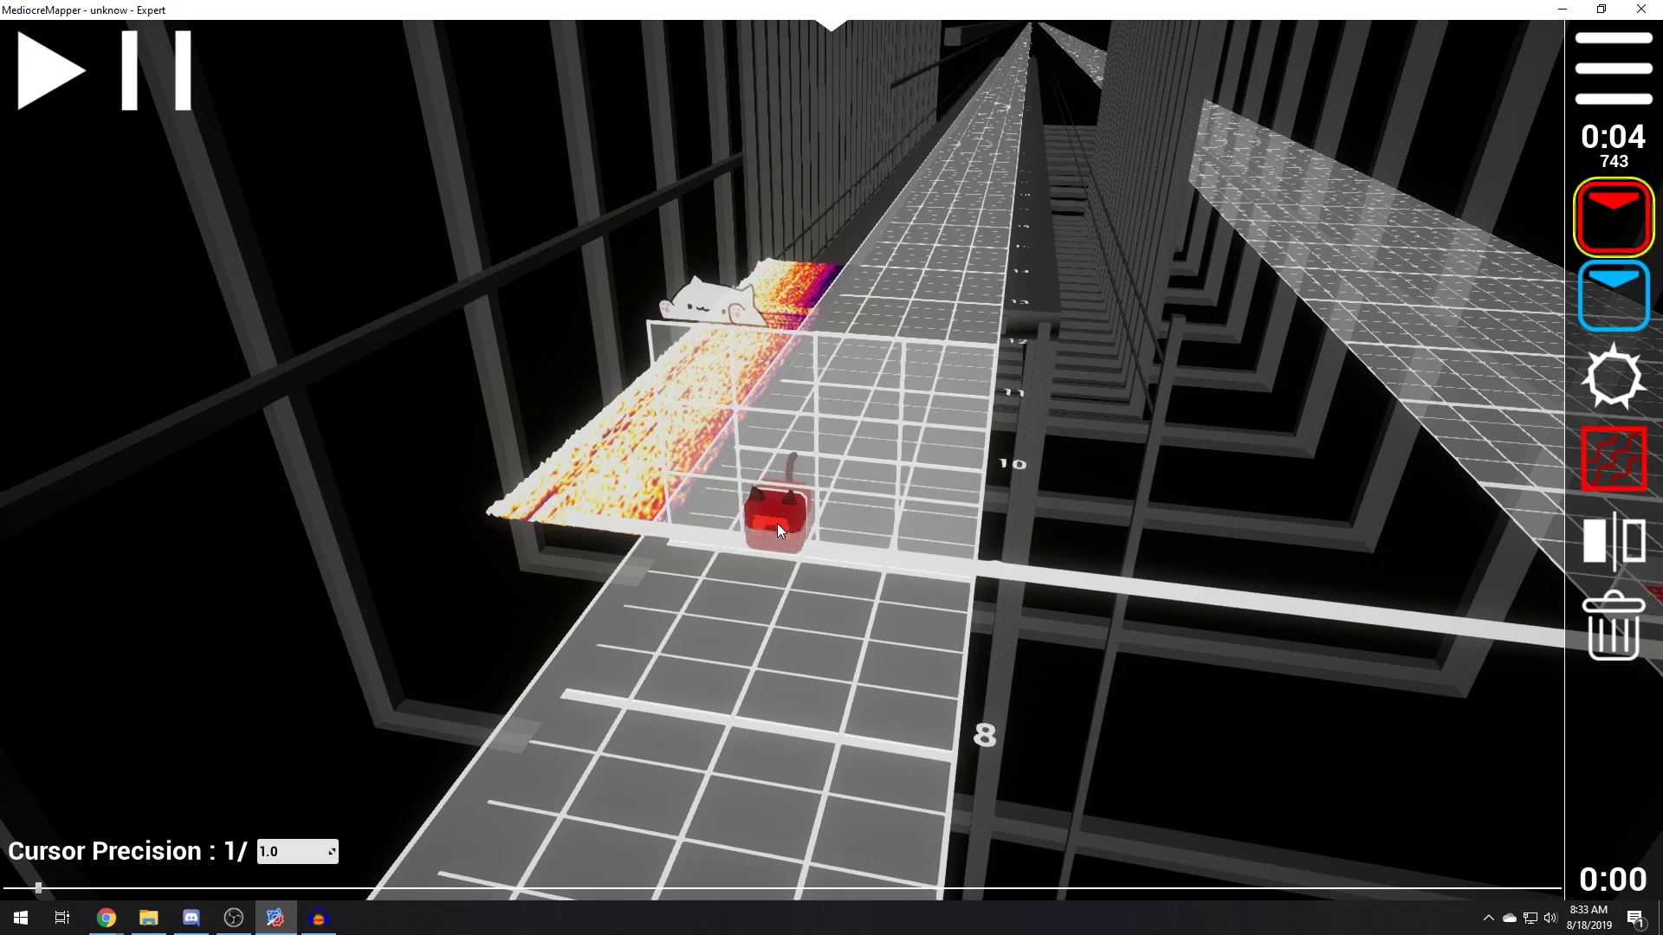
pyautogui.click(776, 523)
pyautogui.scroll(-1, 777, 523)
pyautogui.scroll(-3, 778, 522)
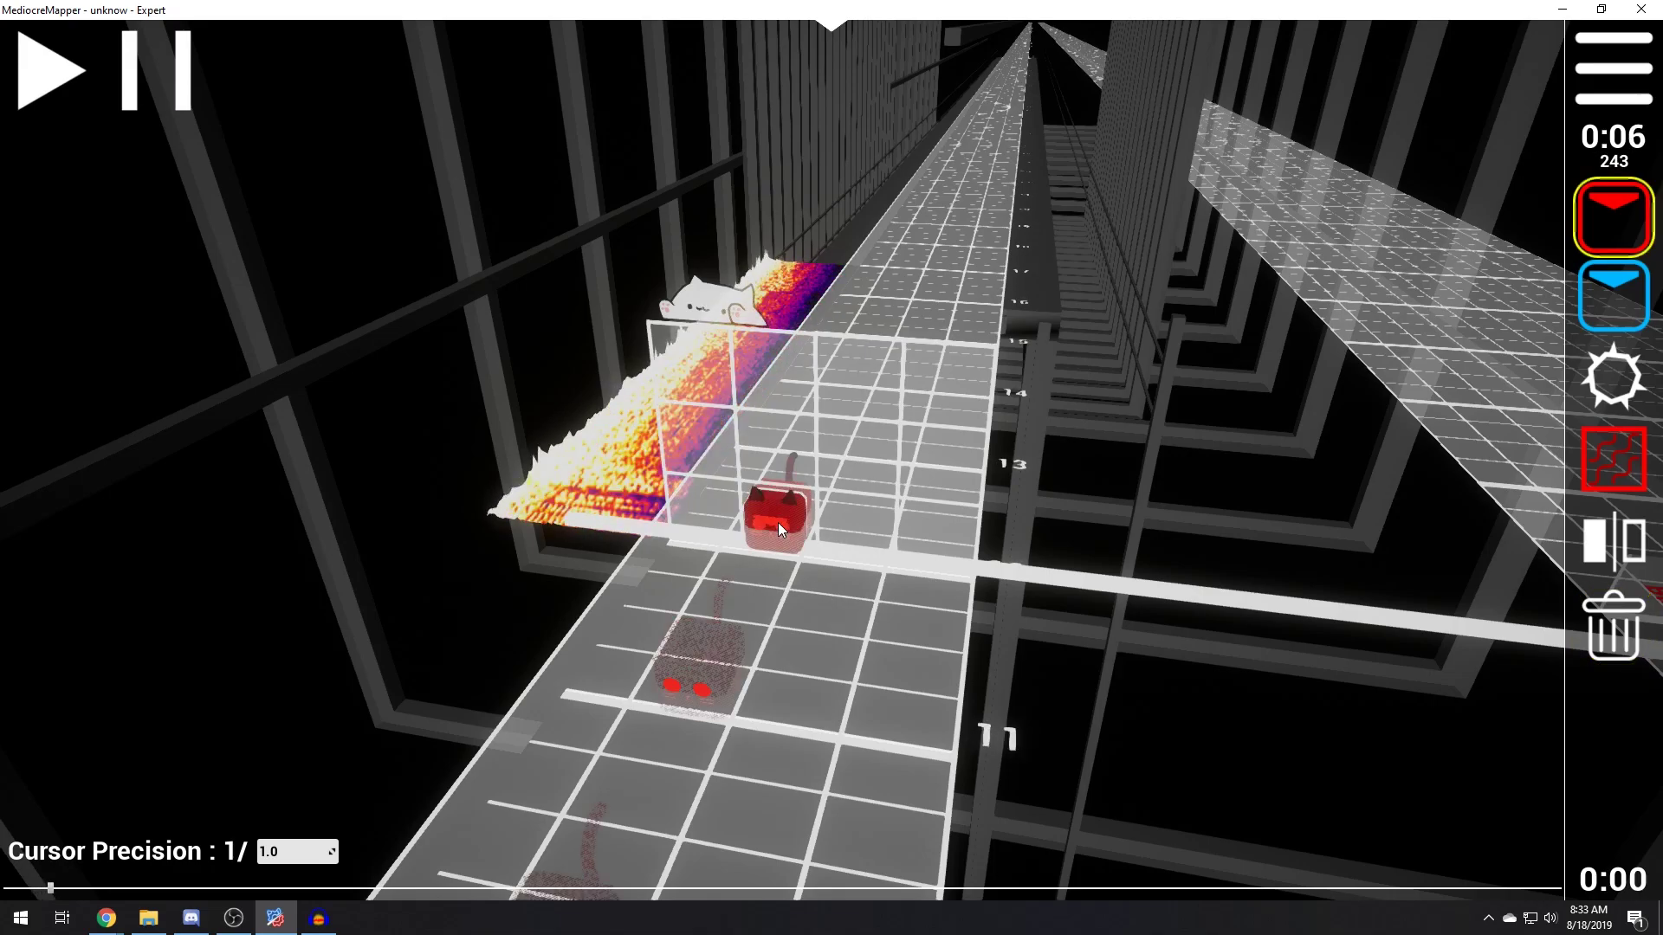
pyautogui.scroll(-4, 777, 522)
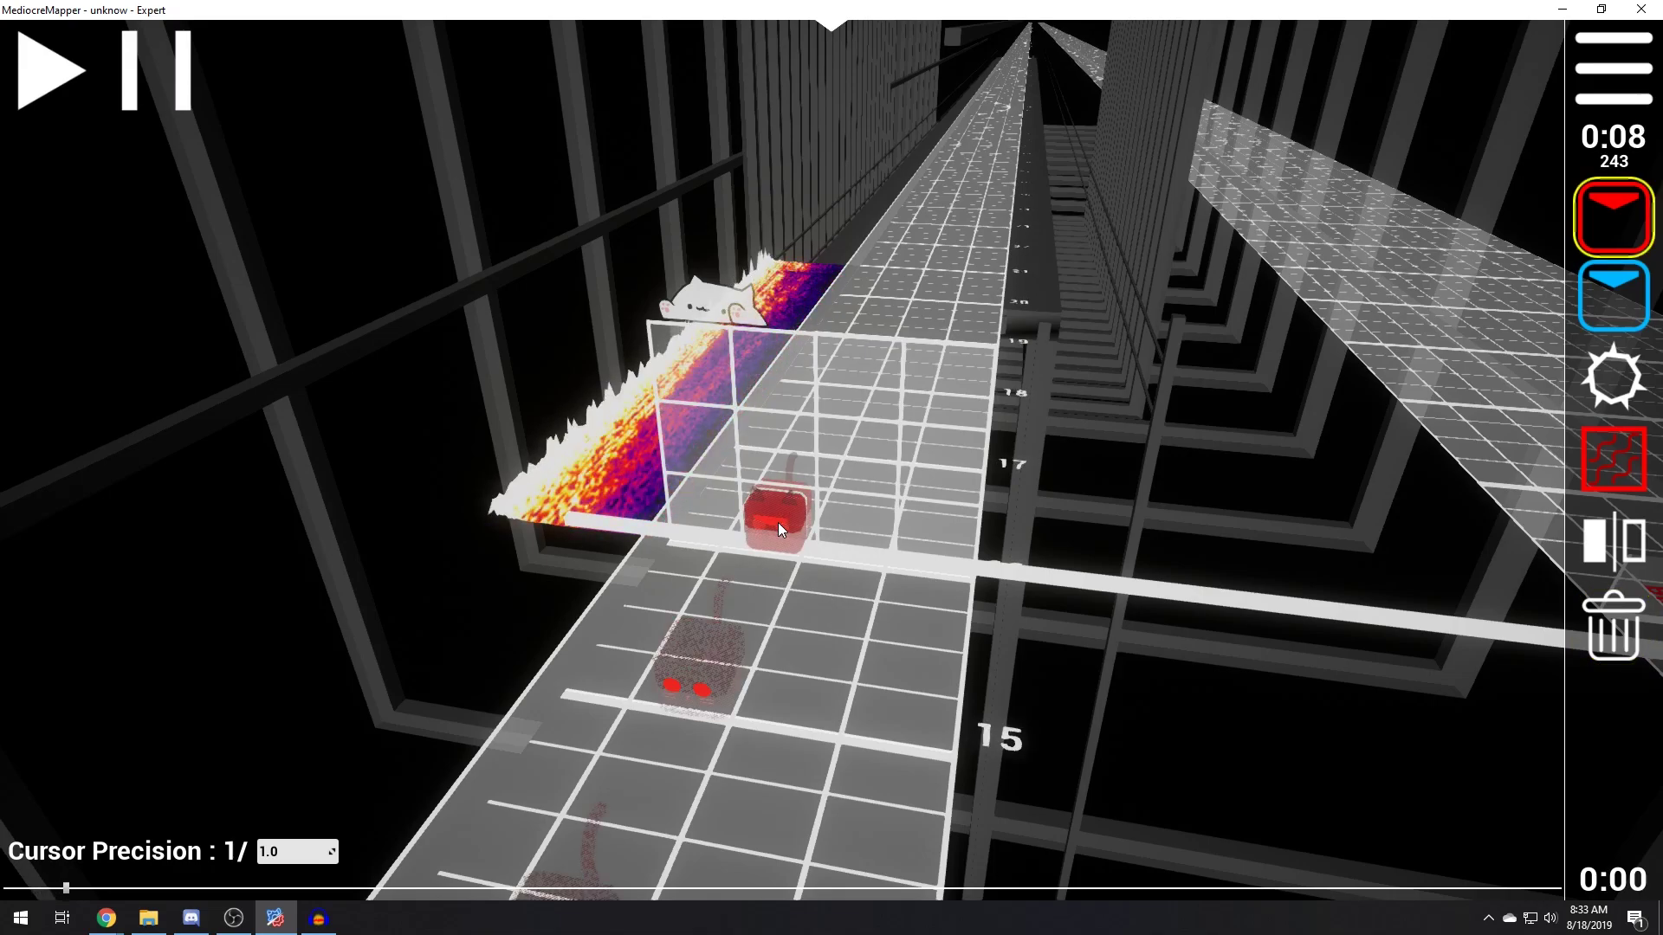
pyautogui.click(778, 523)
# Play the red test notes back against the song from about beat 9 and delete them
pyautogui.scroll(8, 770, 529)
pyautogui.press('5')
pyautogui.press('space')
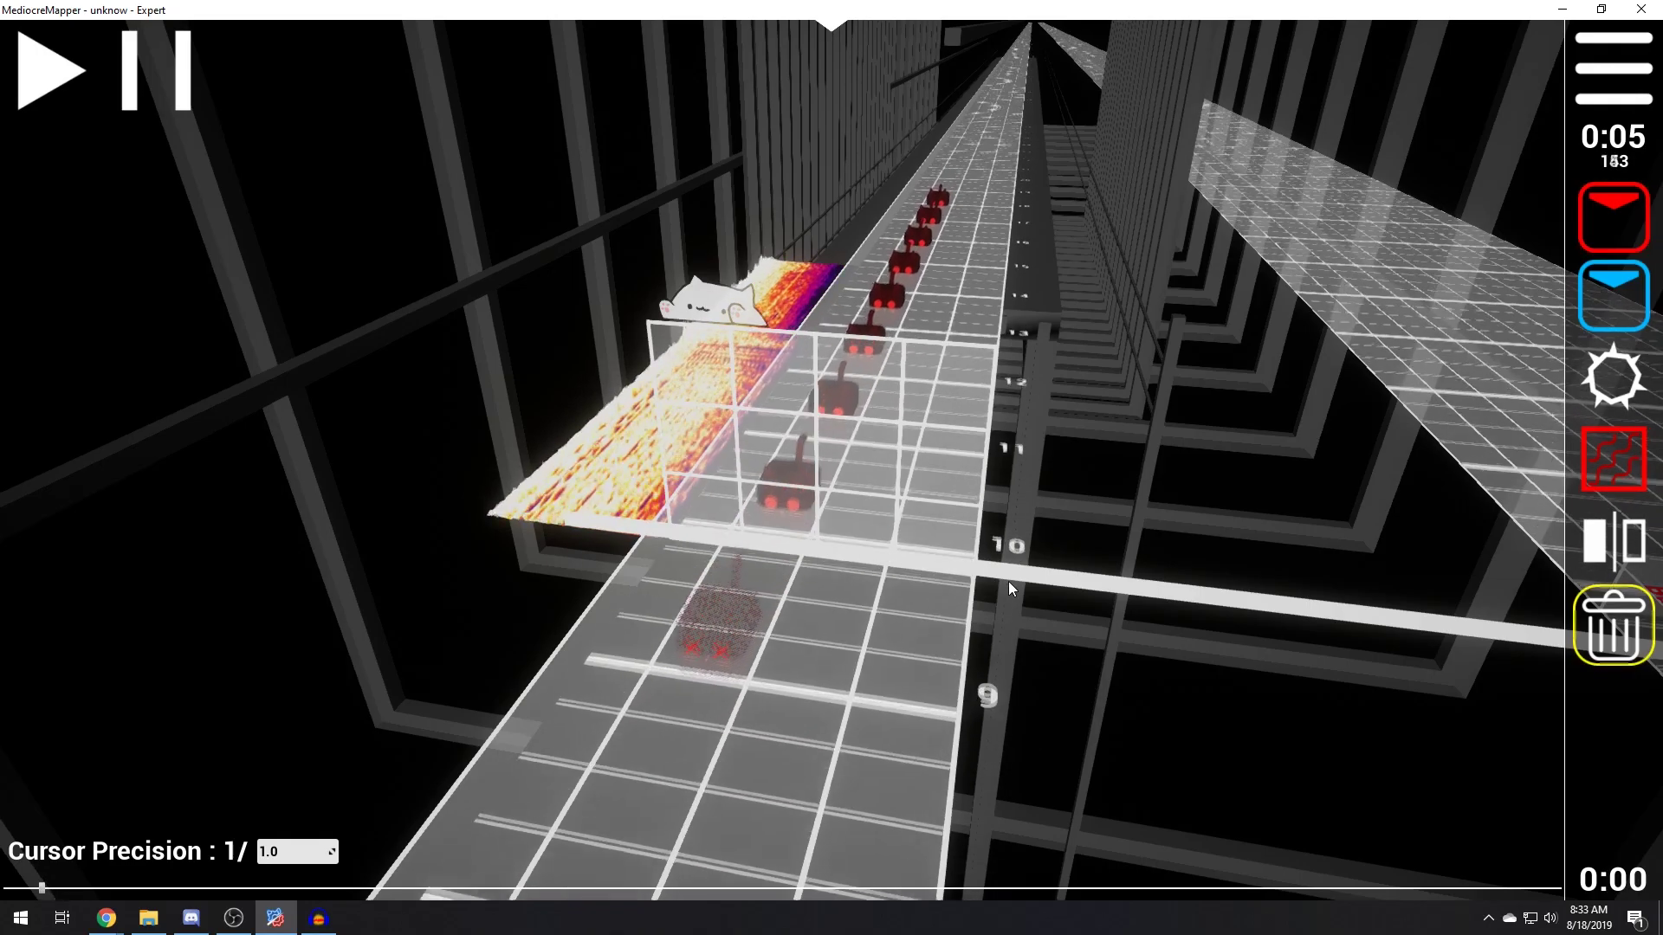
pyautogui.scroll(-4, 1010, 588)
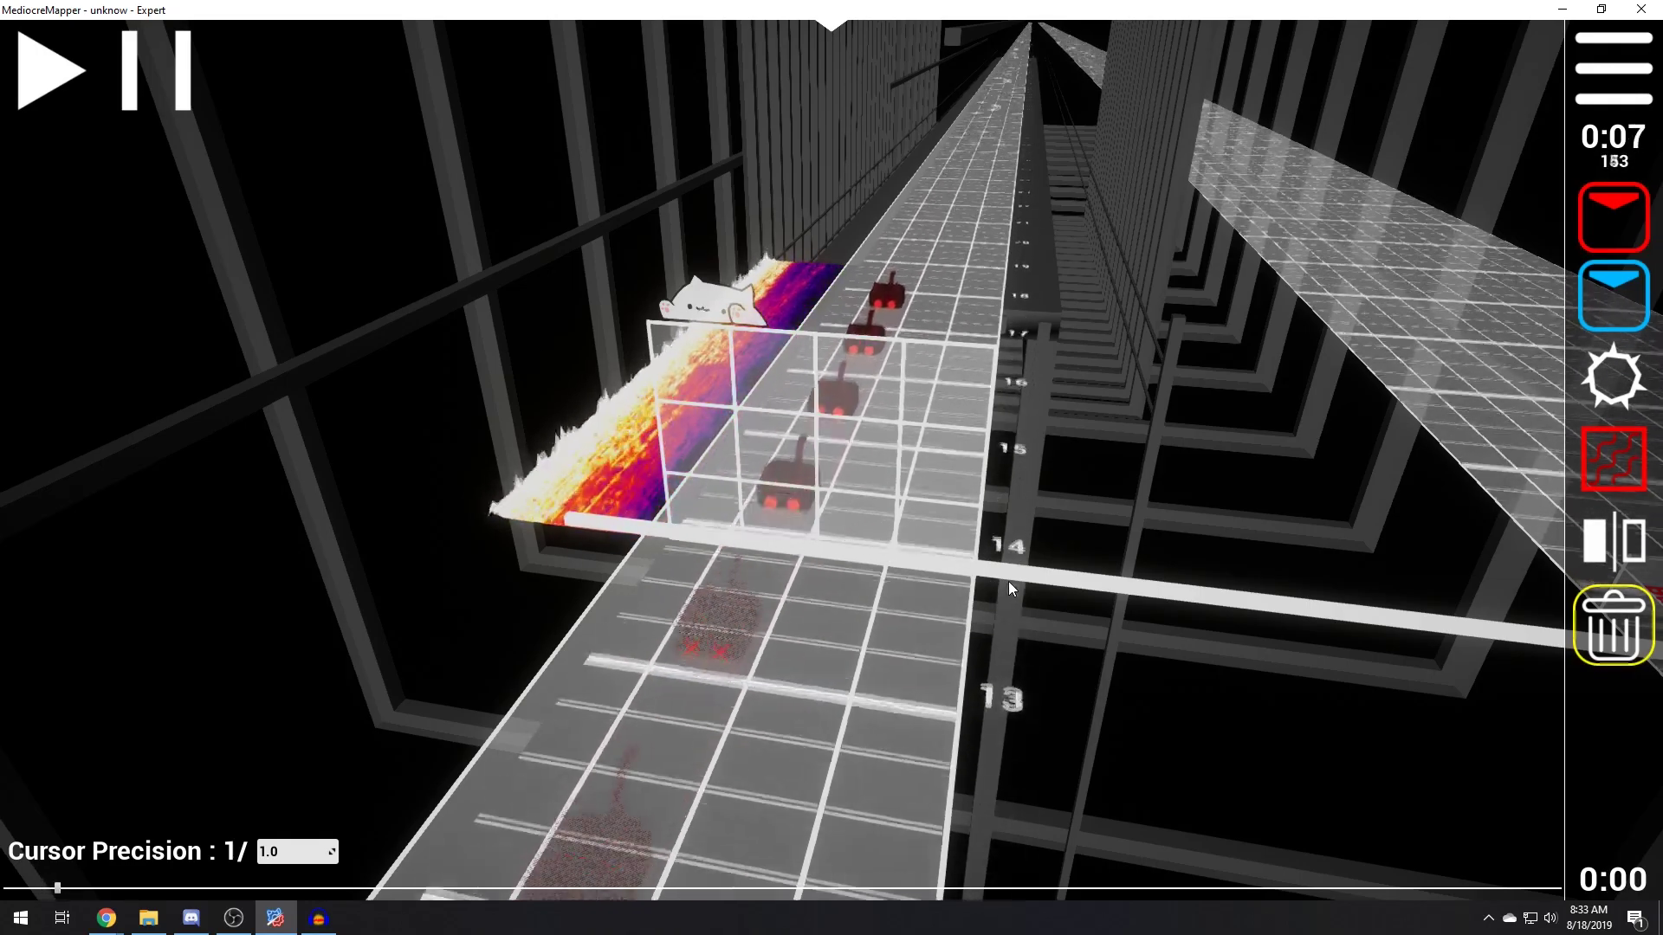
pyautogui.scroll(-2, 1008, 580)
pyautogui.scroll(8, 838, 489)
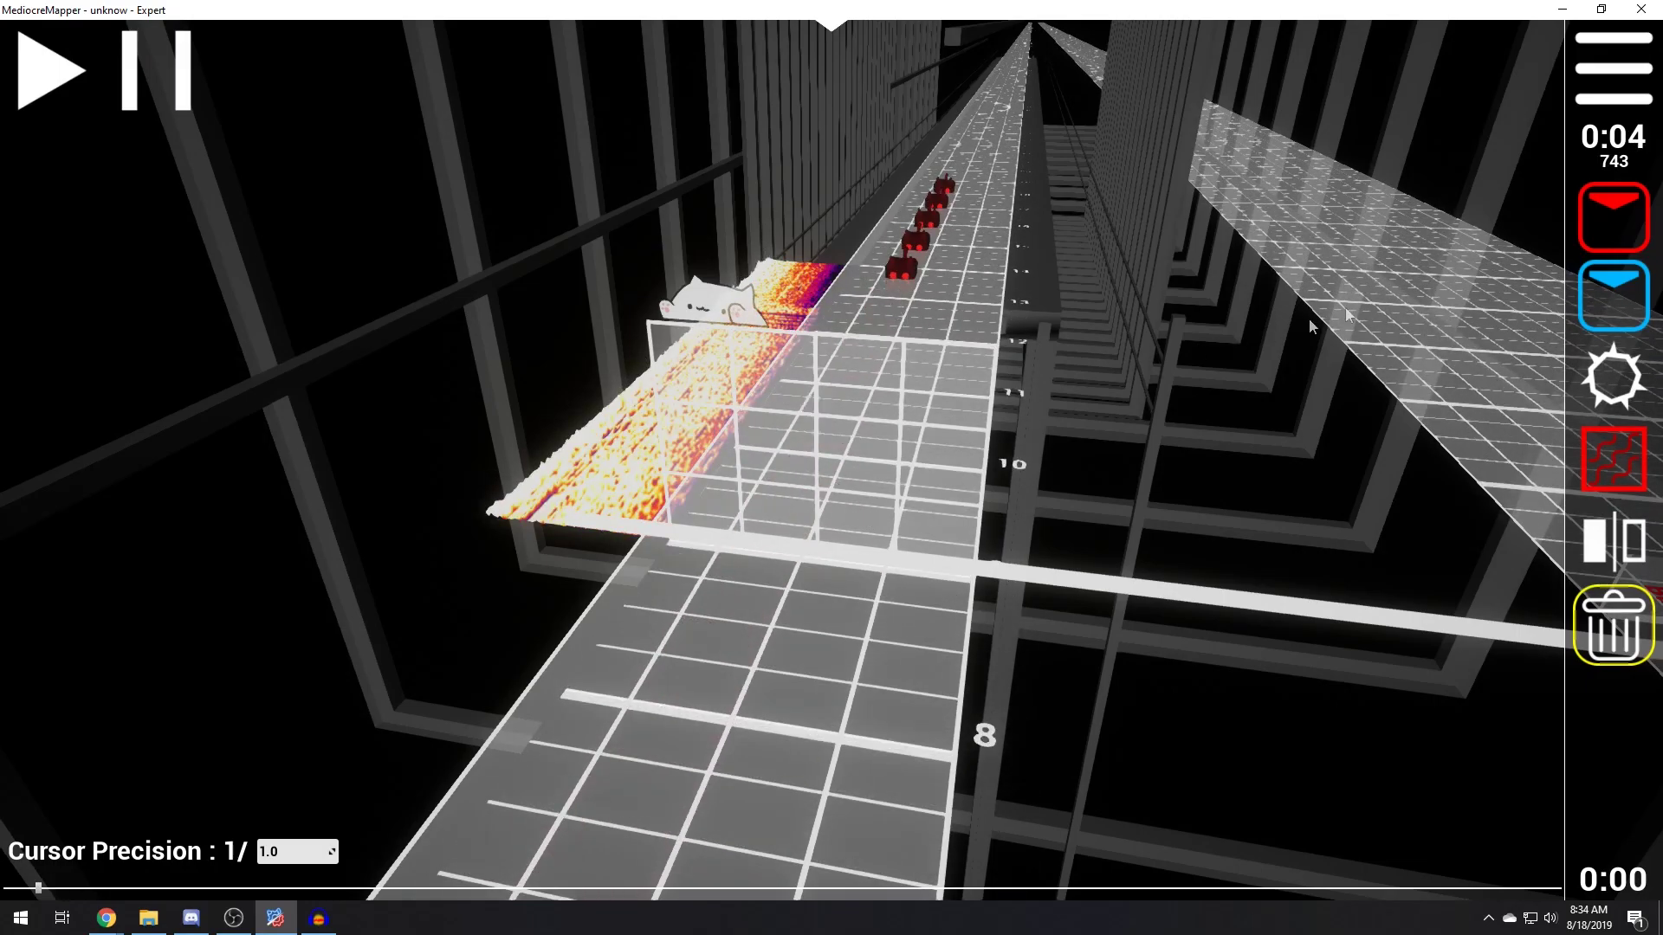
# Leave the level editor for the song infos and set the song's BPM to 116
pyautogui.click(1633, 93)
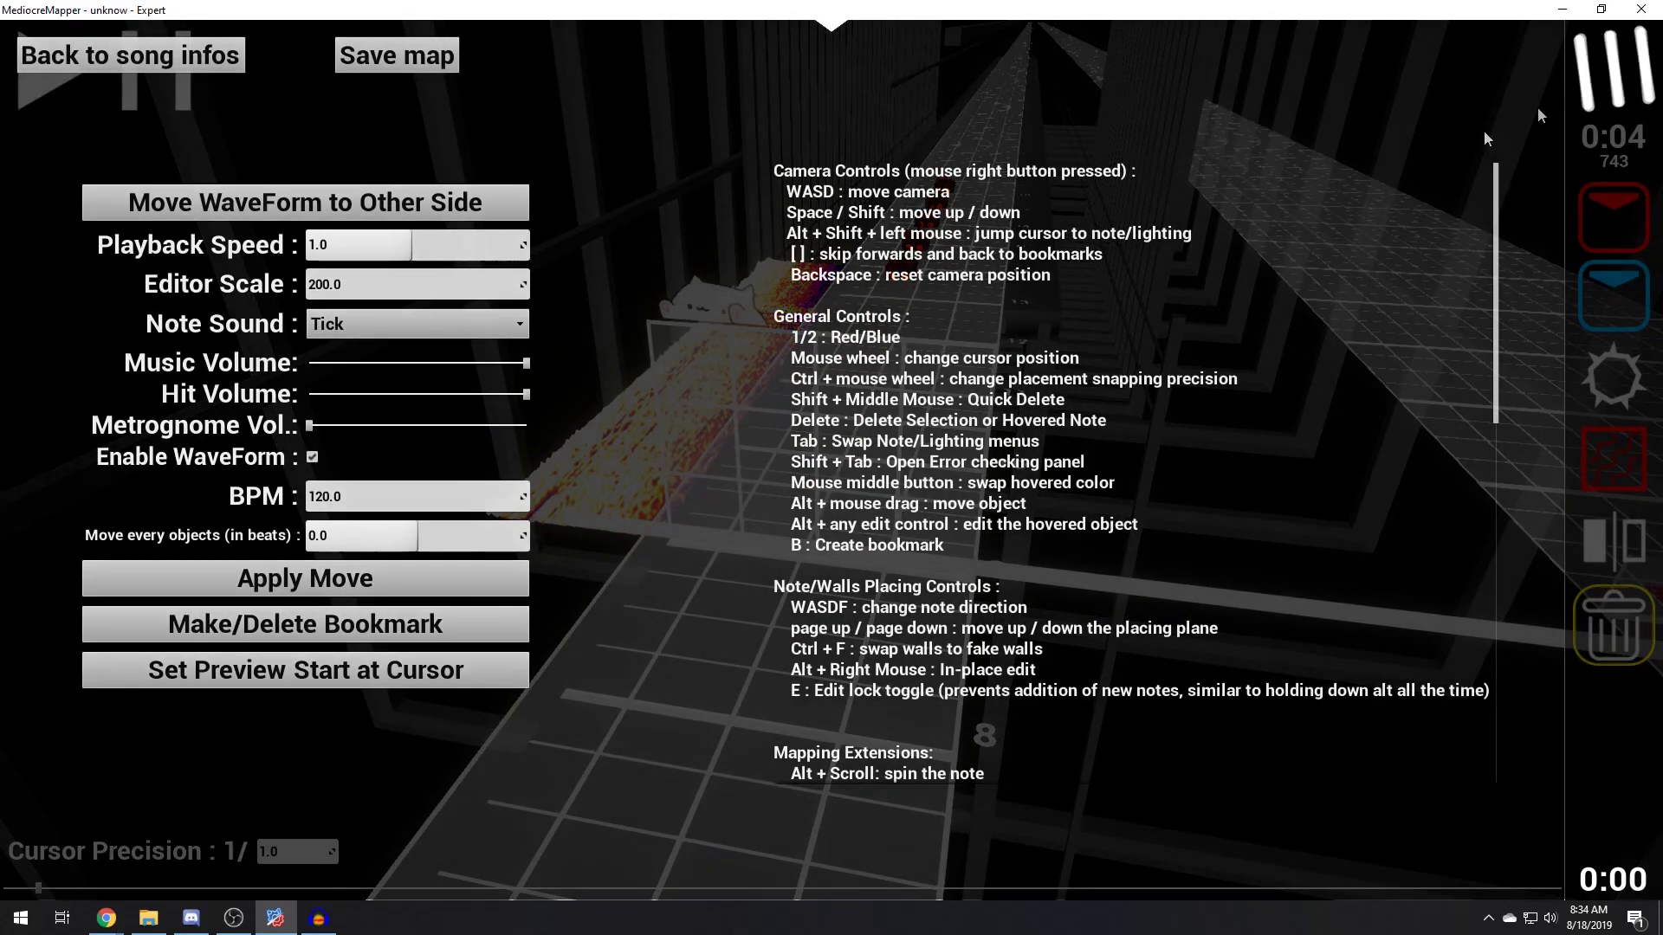
pyautogui.click(1611, 68)
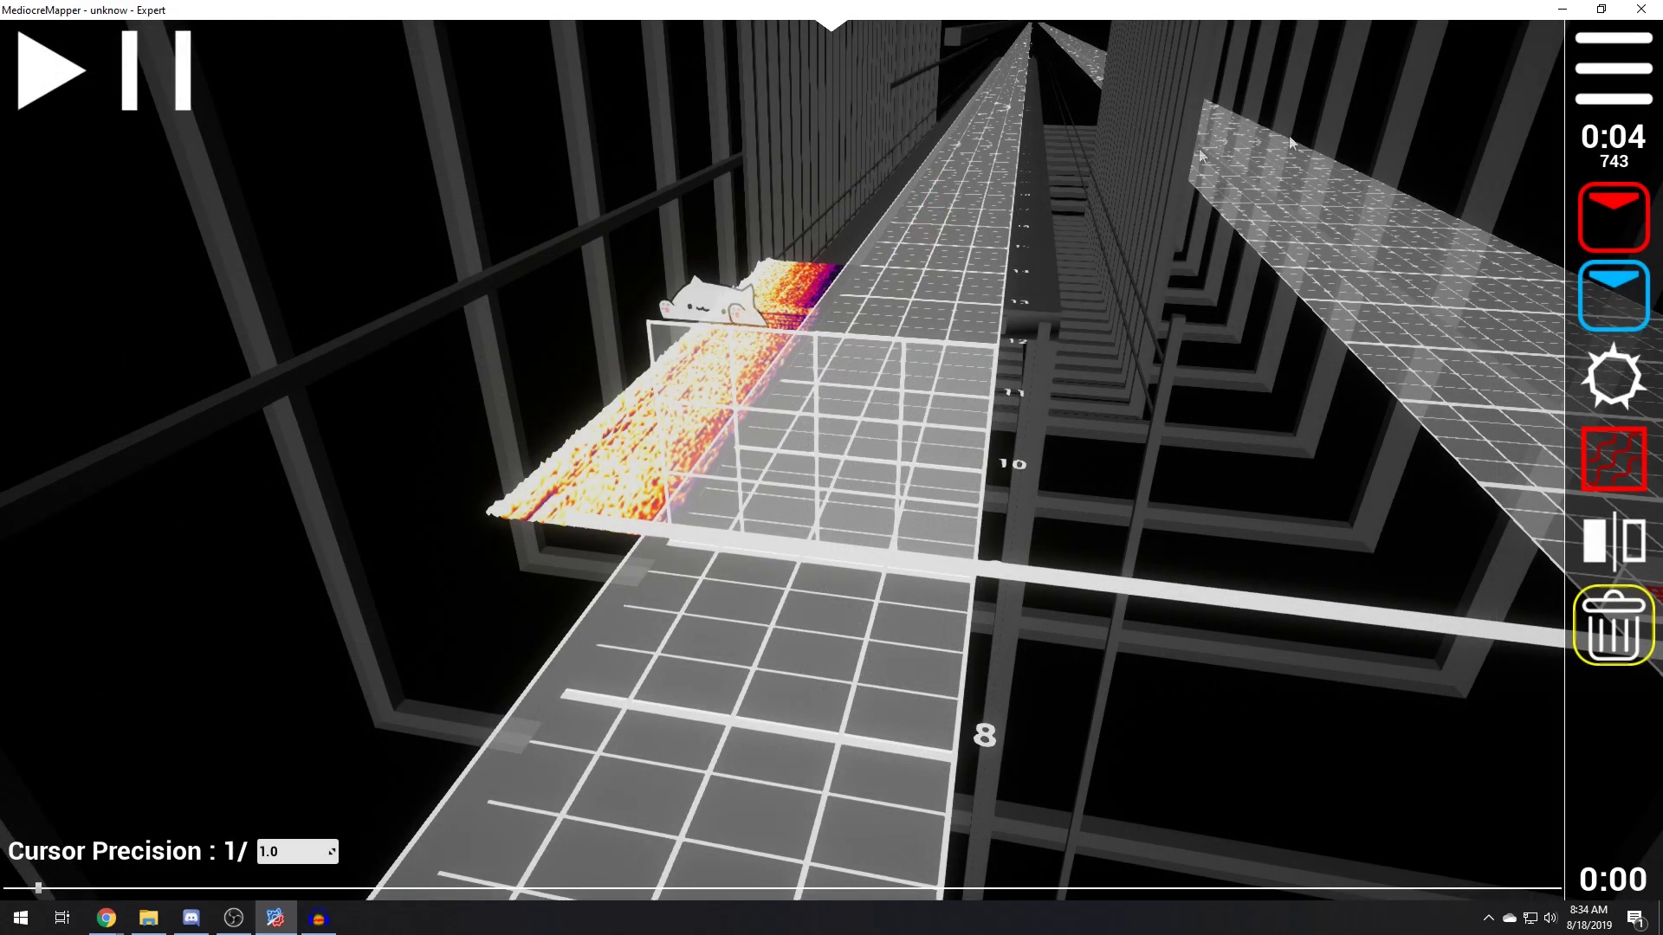
pyautogui.click(1613, 68)
pyautogui.click(143, 60)
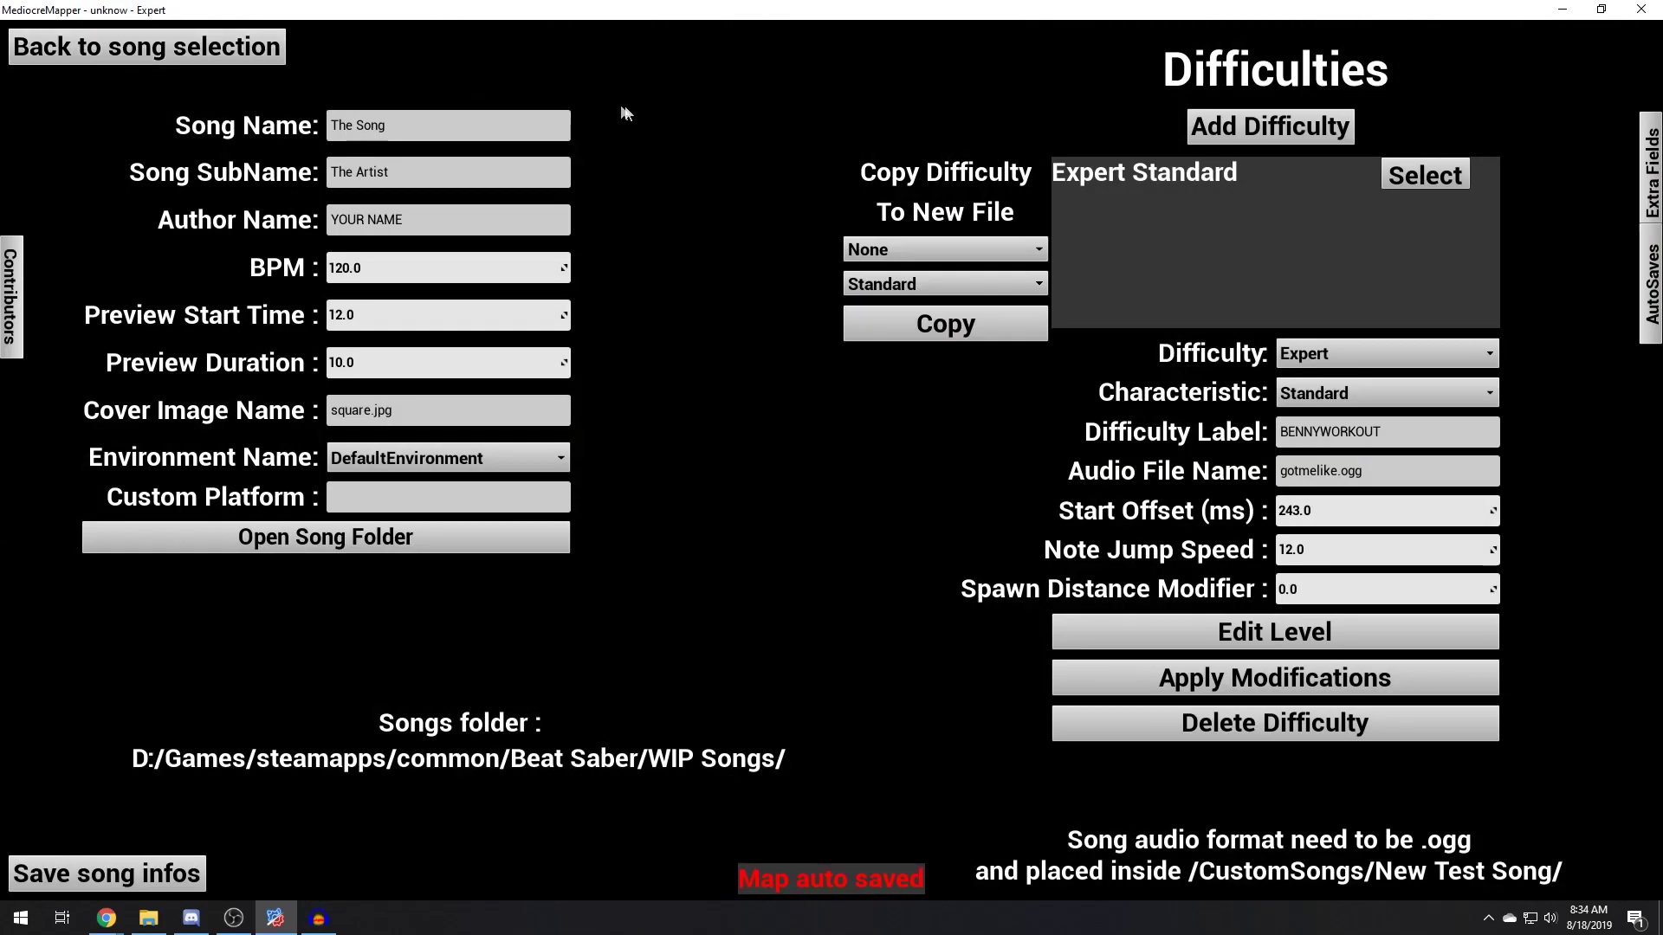
pyautogui.click(407, 273)
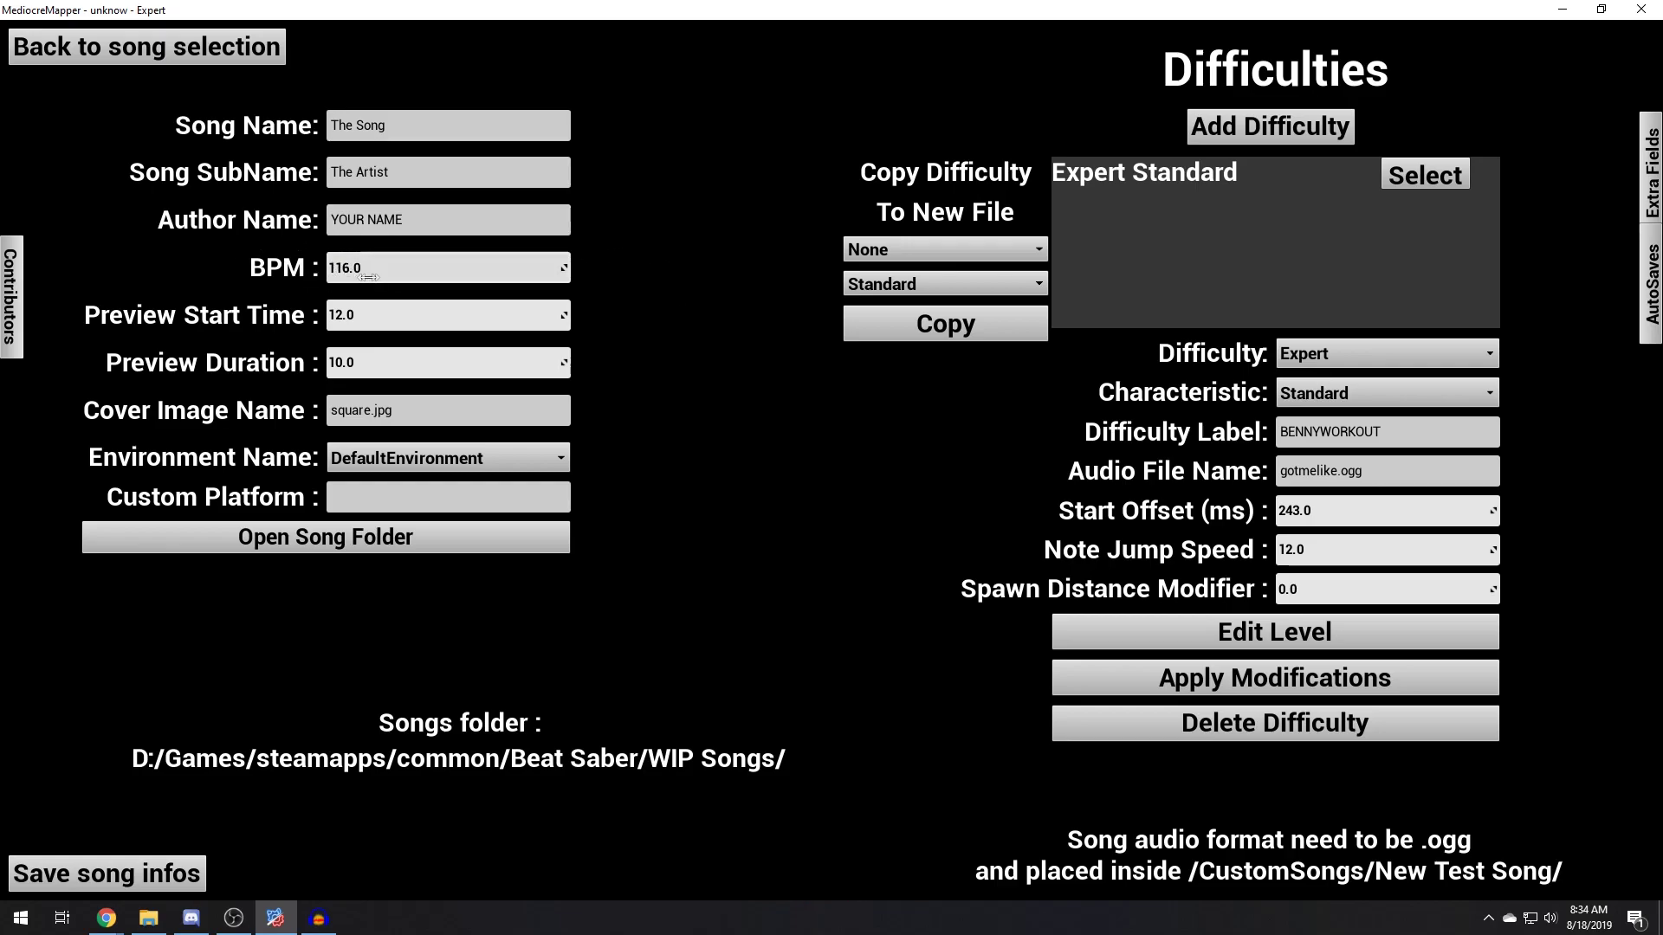
pyautogui.press('Return')
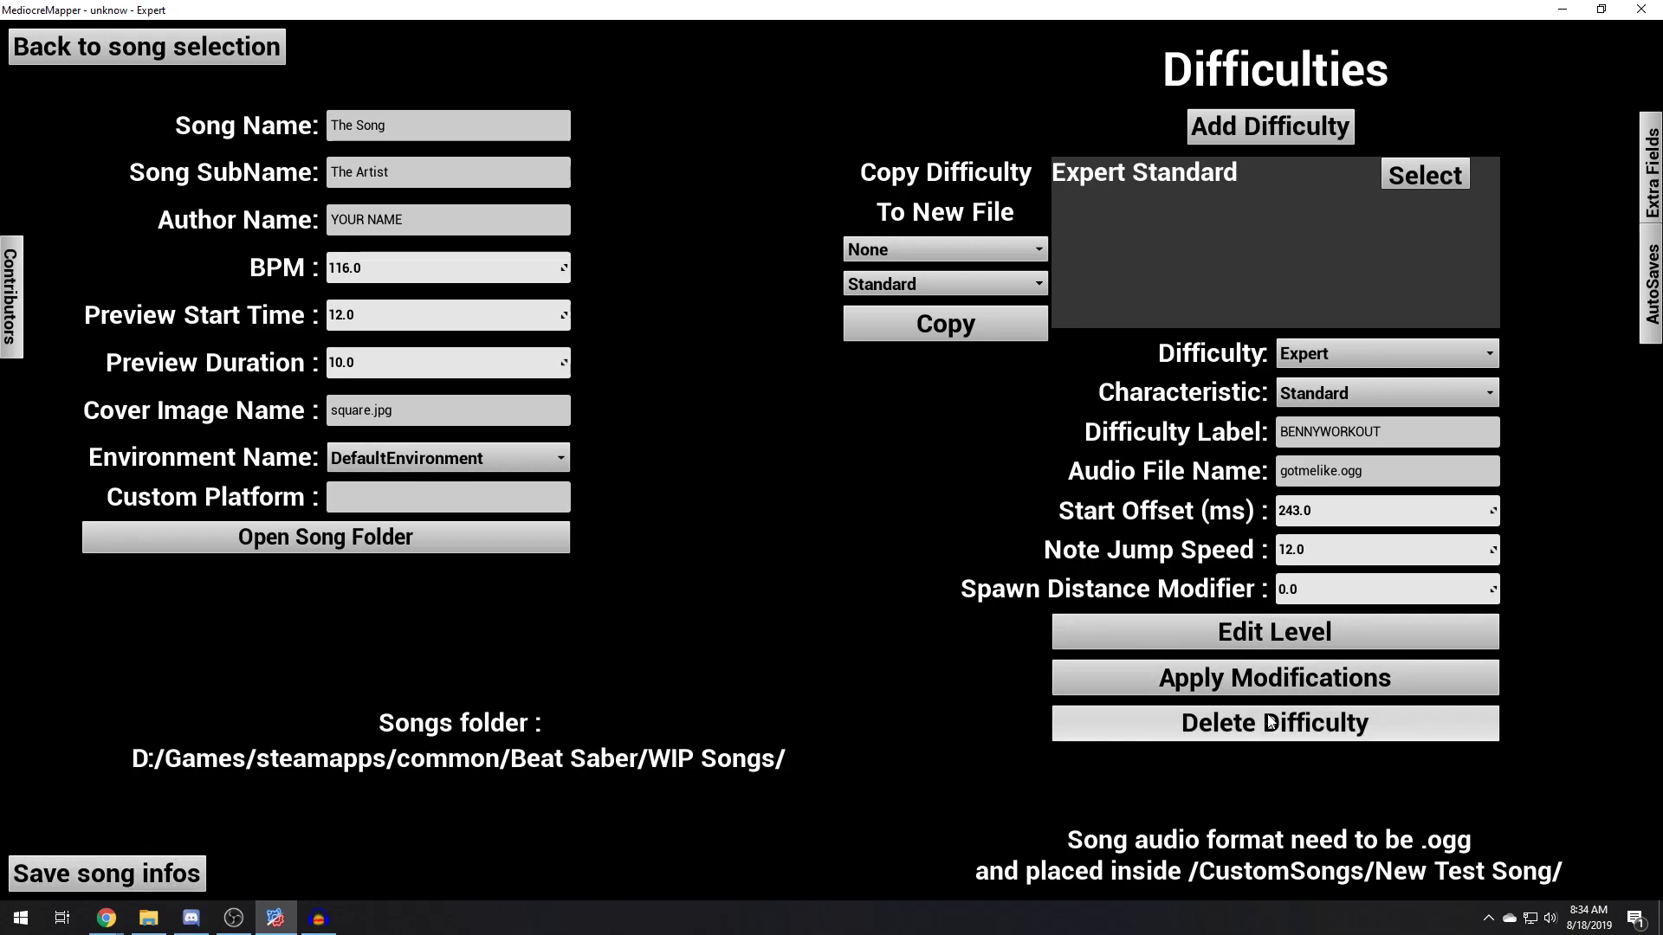
# Reopen the Expert level for editing and play the song from the start to check the beat alignment
pyautogui.click(1266, 637)
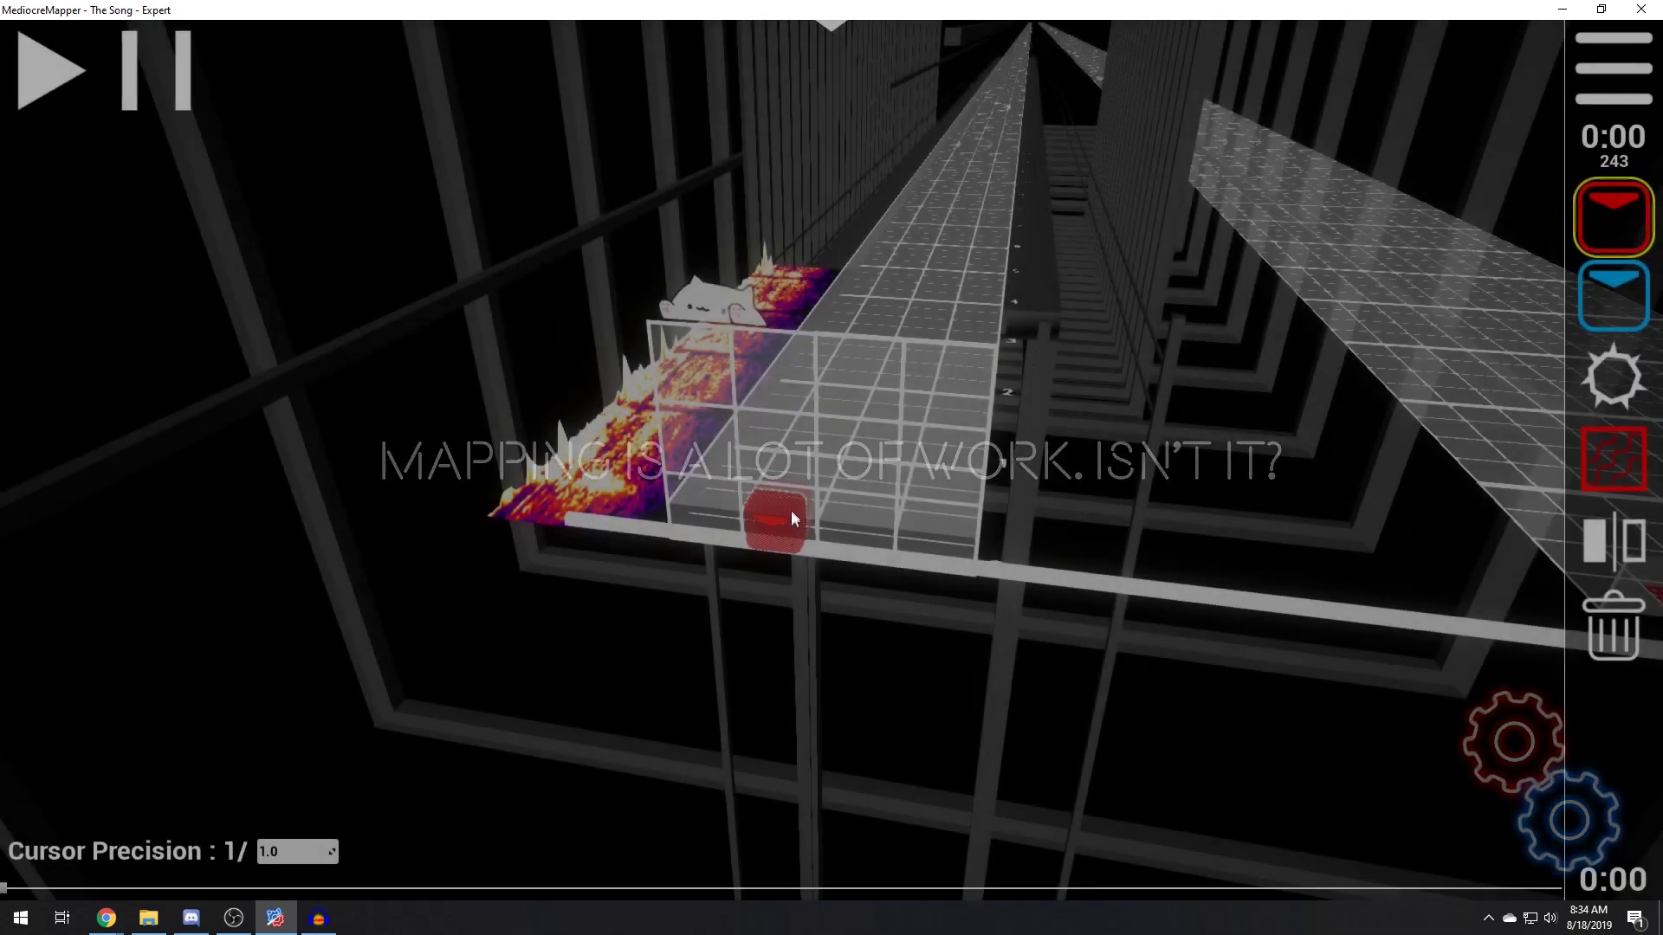
pyautogui.press('space')
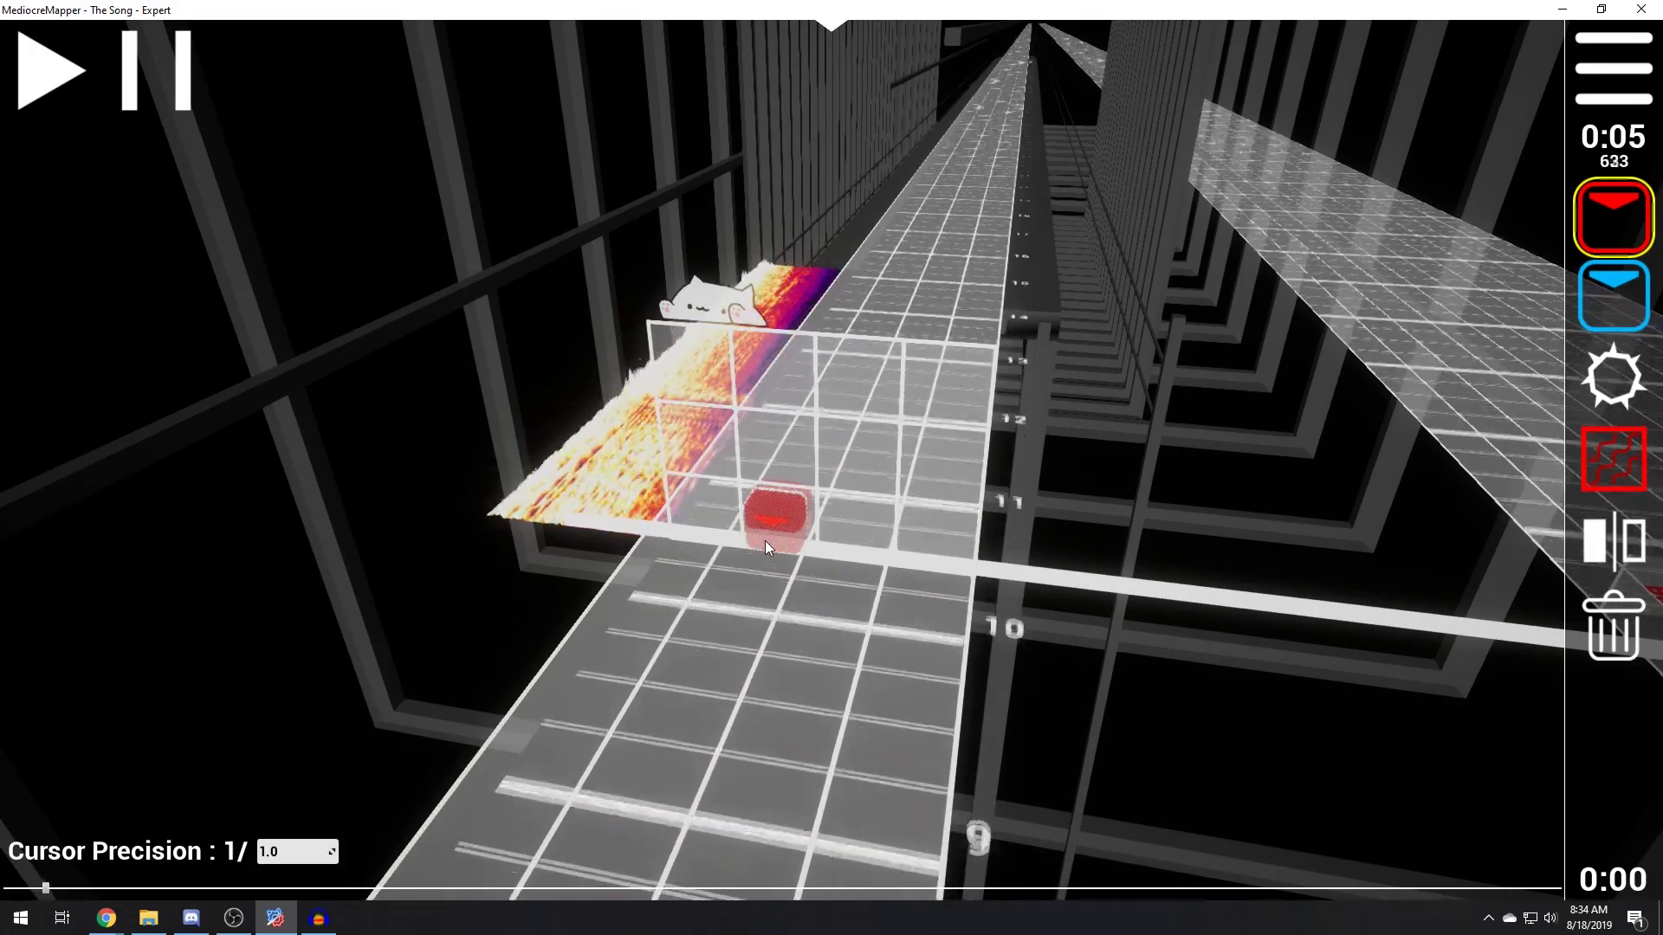
# Place red test notes in the second column of the lowest row on successive beats during playback, and stop the song
pyautogui.click(771, 534)
pyautogui.click(770, 534)
pyautogui.click(771, 534)
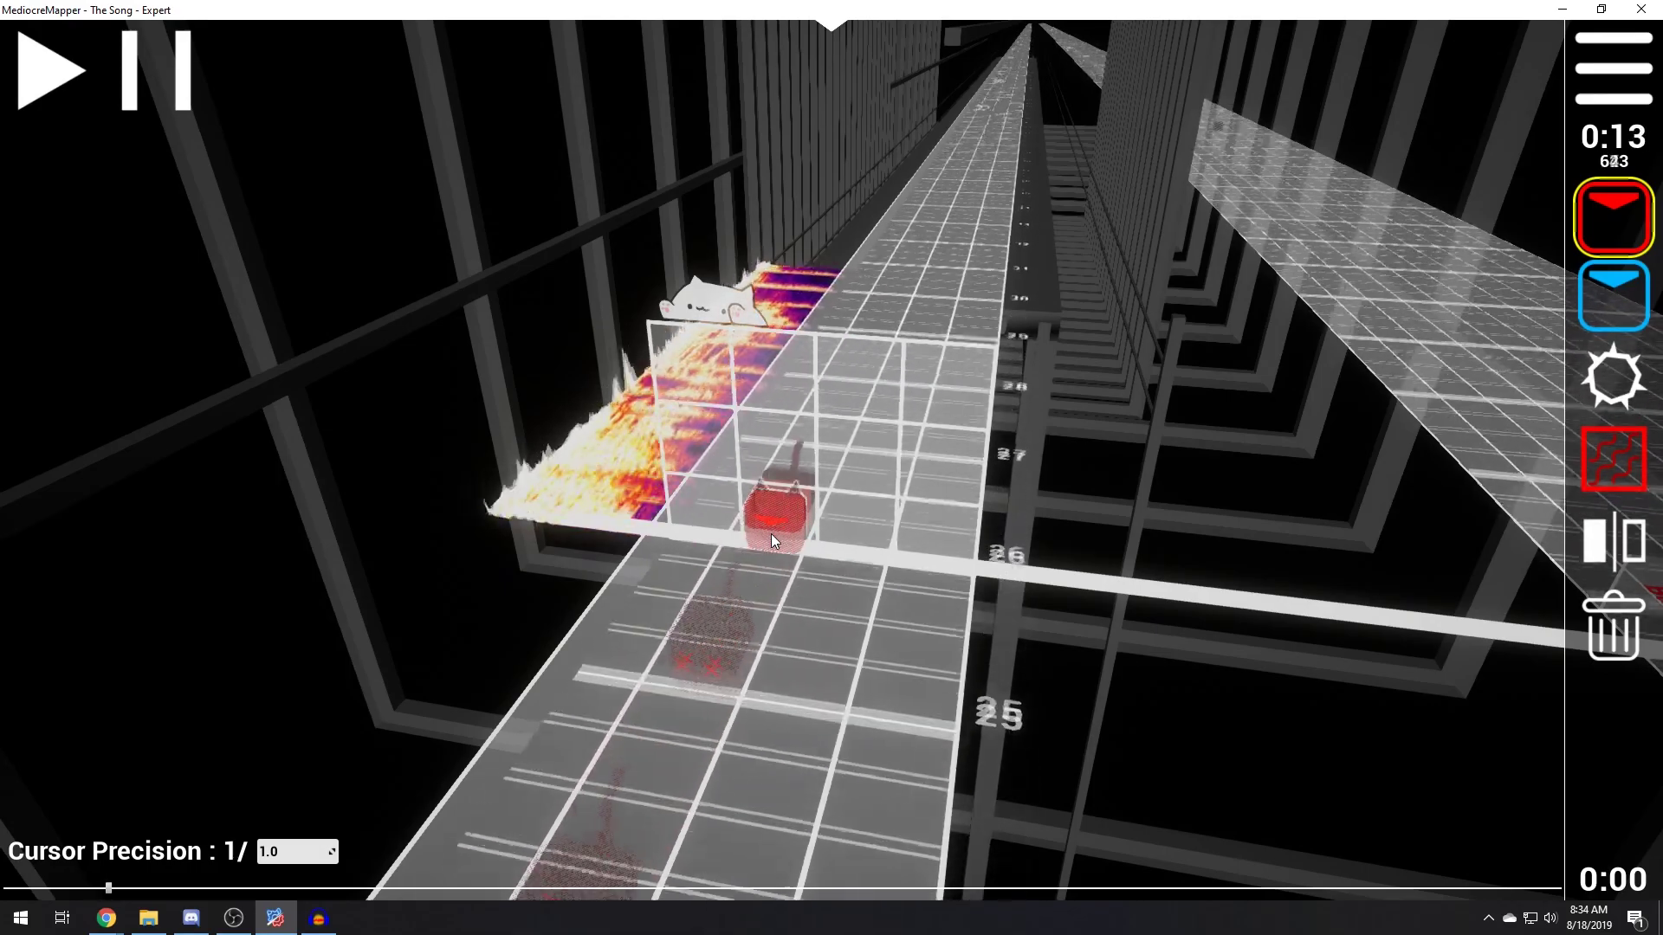
pyautogui.click(771, 533)
pyautogui.click(770, 533)
pyautogui.press('space')
# Select all the red test notes and delete them
pyautogui.scroll(-12, 786, 665)
pyautogui.press('5')
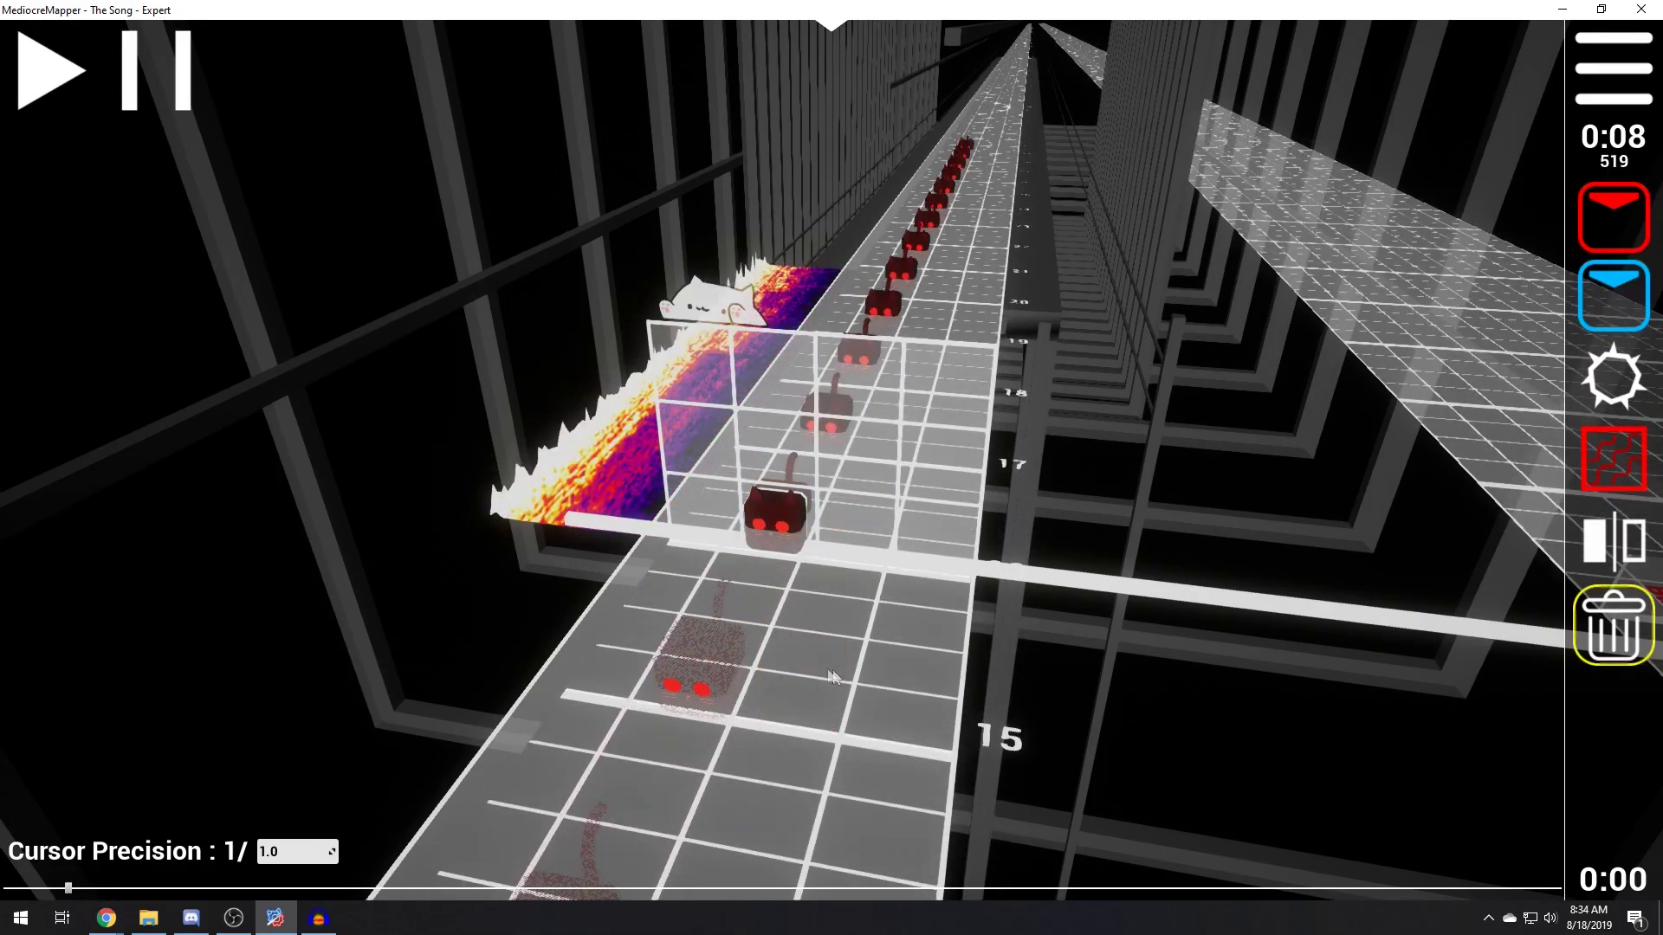
pyautogui.scroll(-3, 939, 673)
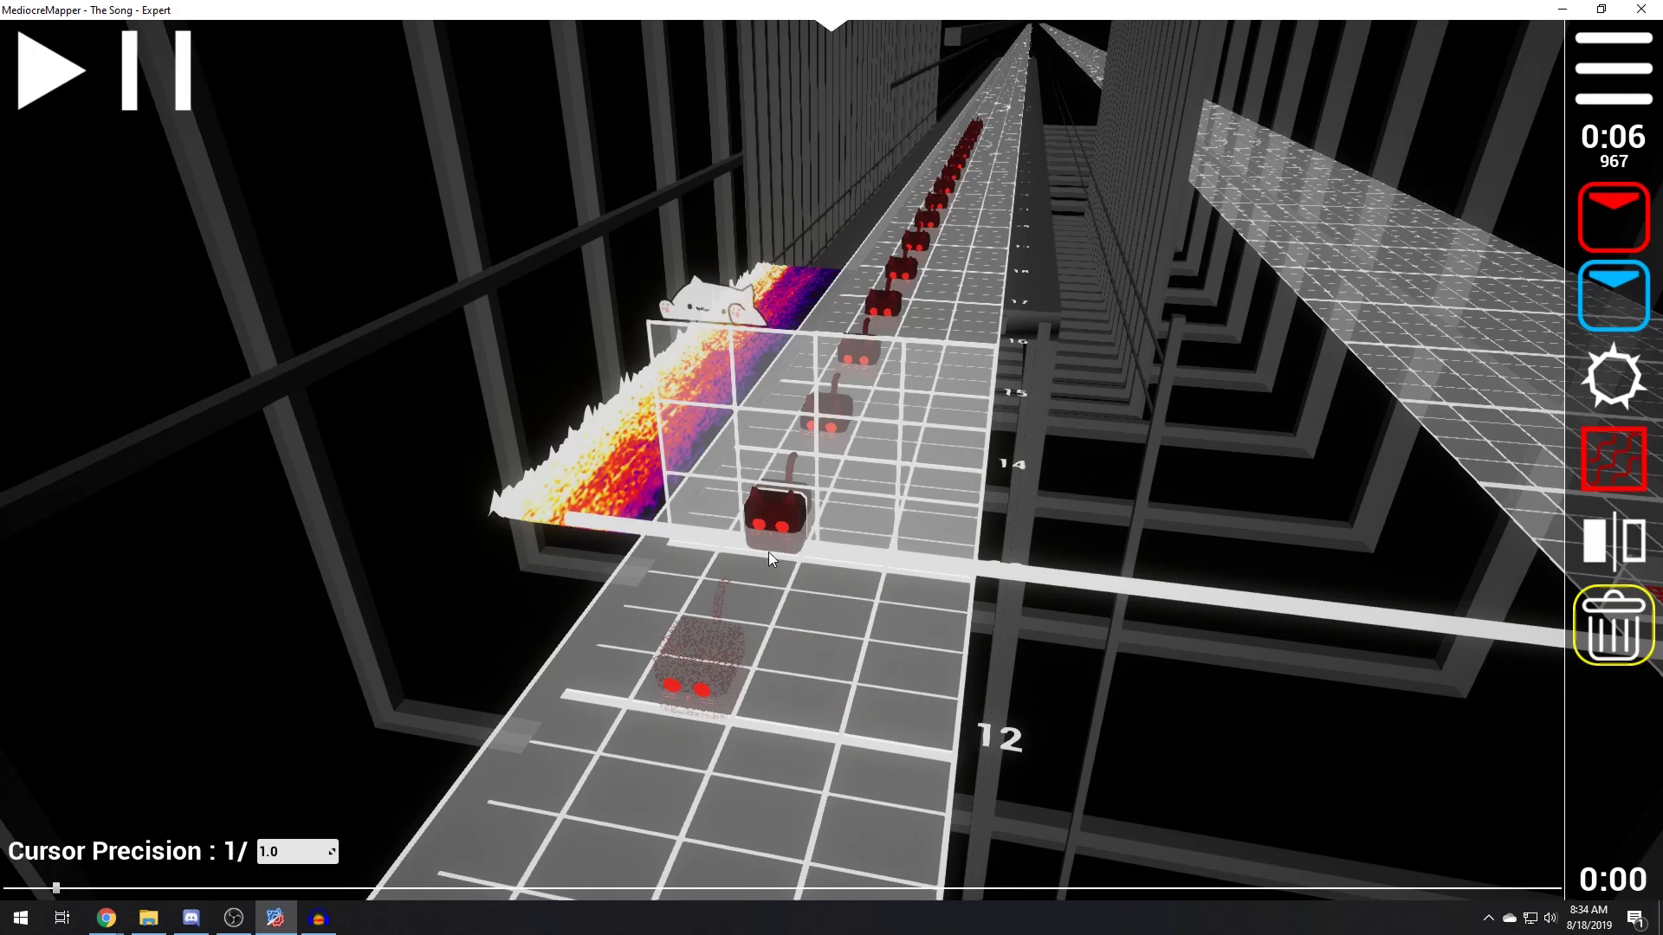
pyautogui.press('1')
pyautogui.press('5')
pyautogui.scroll(-2, 1022, 600)
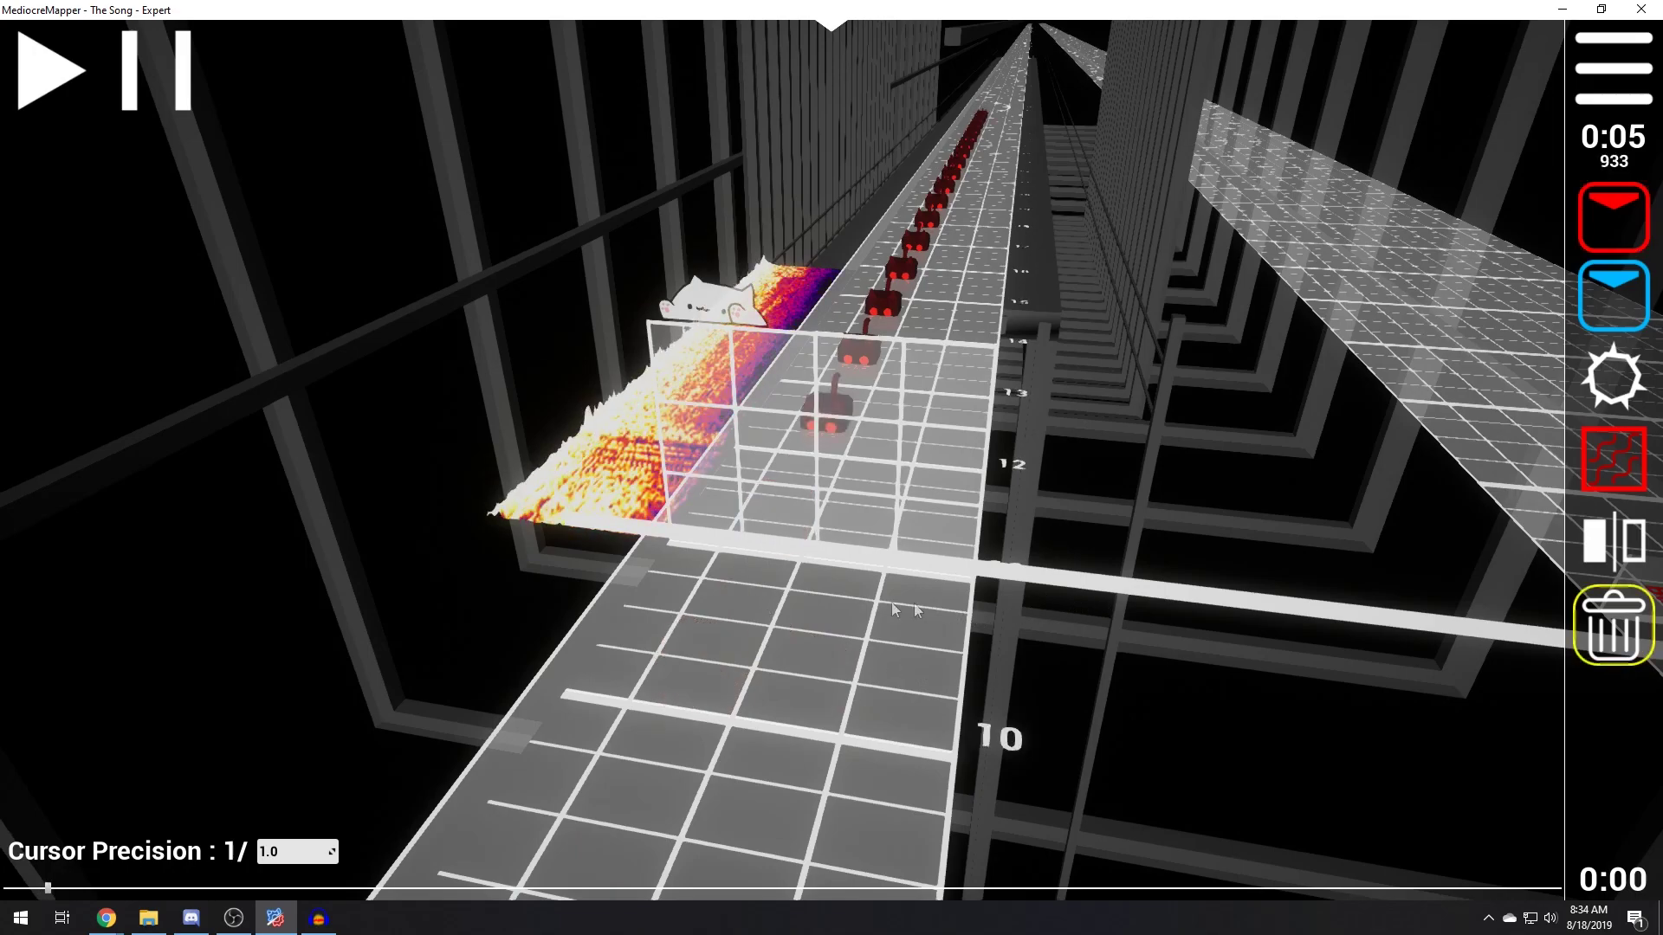
pyautogui.scroll(2, 814, 601)
pyautogui.scroll(3, 809, 564)
pyautogui.scroll(-4, 809, 564)
pyautogui.hotkey('ctrl', 'a')
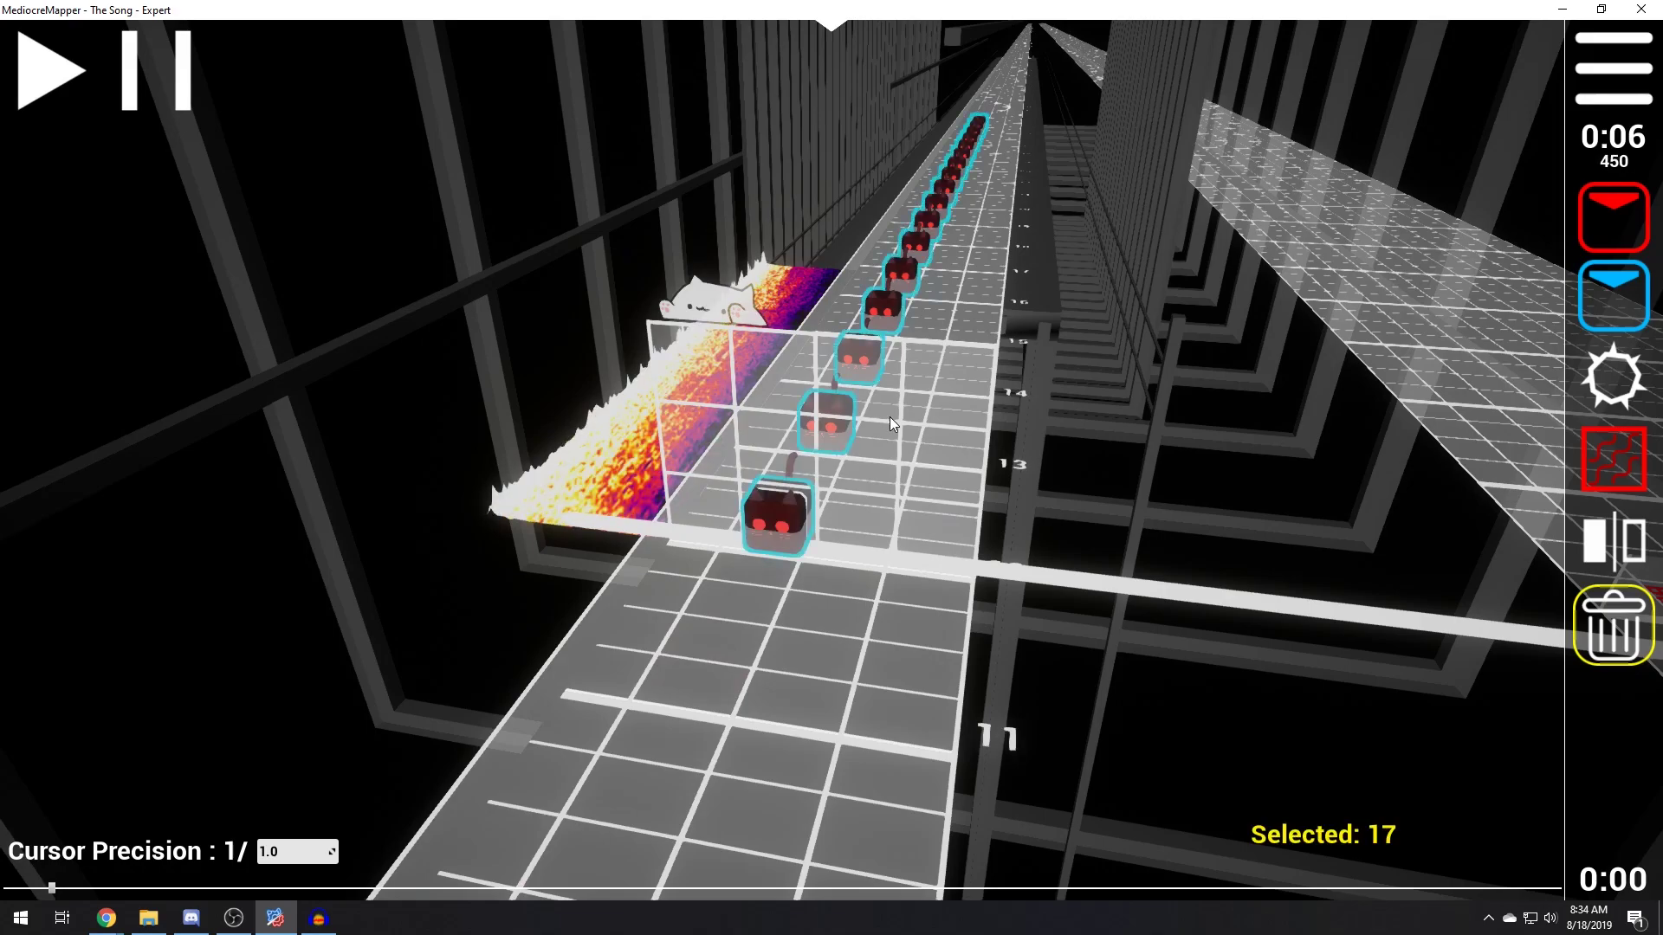
pyautogui.press('Delete')
# Fill the first three columns at beat 10 with red notes: a dot in the middle cell, surrounded by the eight outward cut directions
pyautogui.scroll(-2, 832, 455)
pyautogui.press('1')
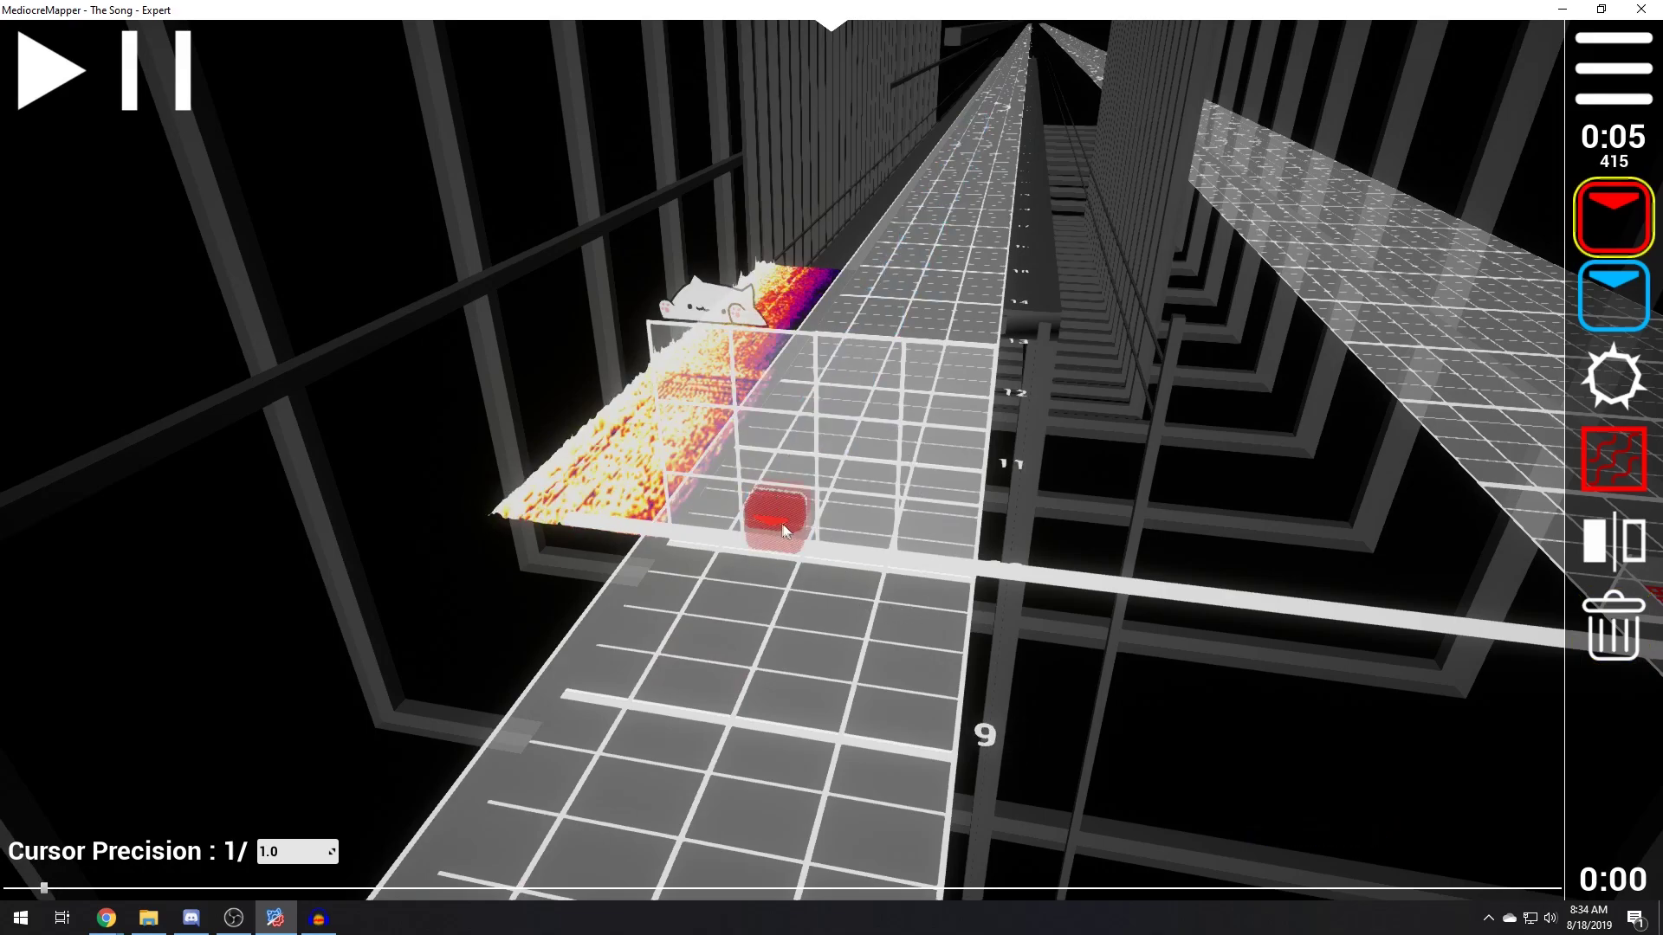
pyautogui.click(785, 518)
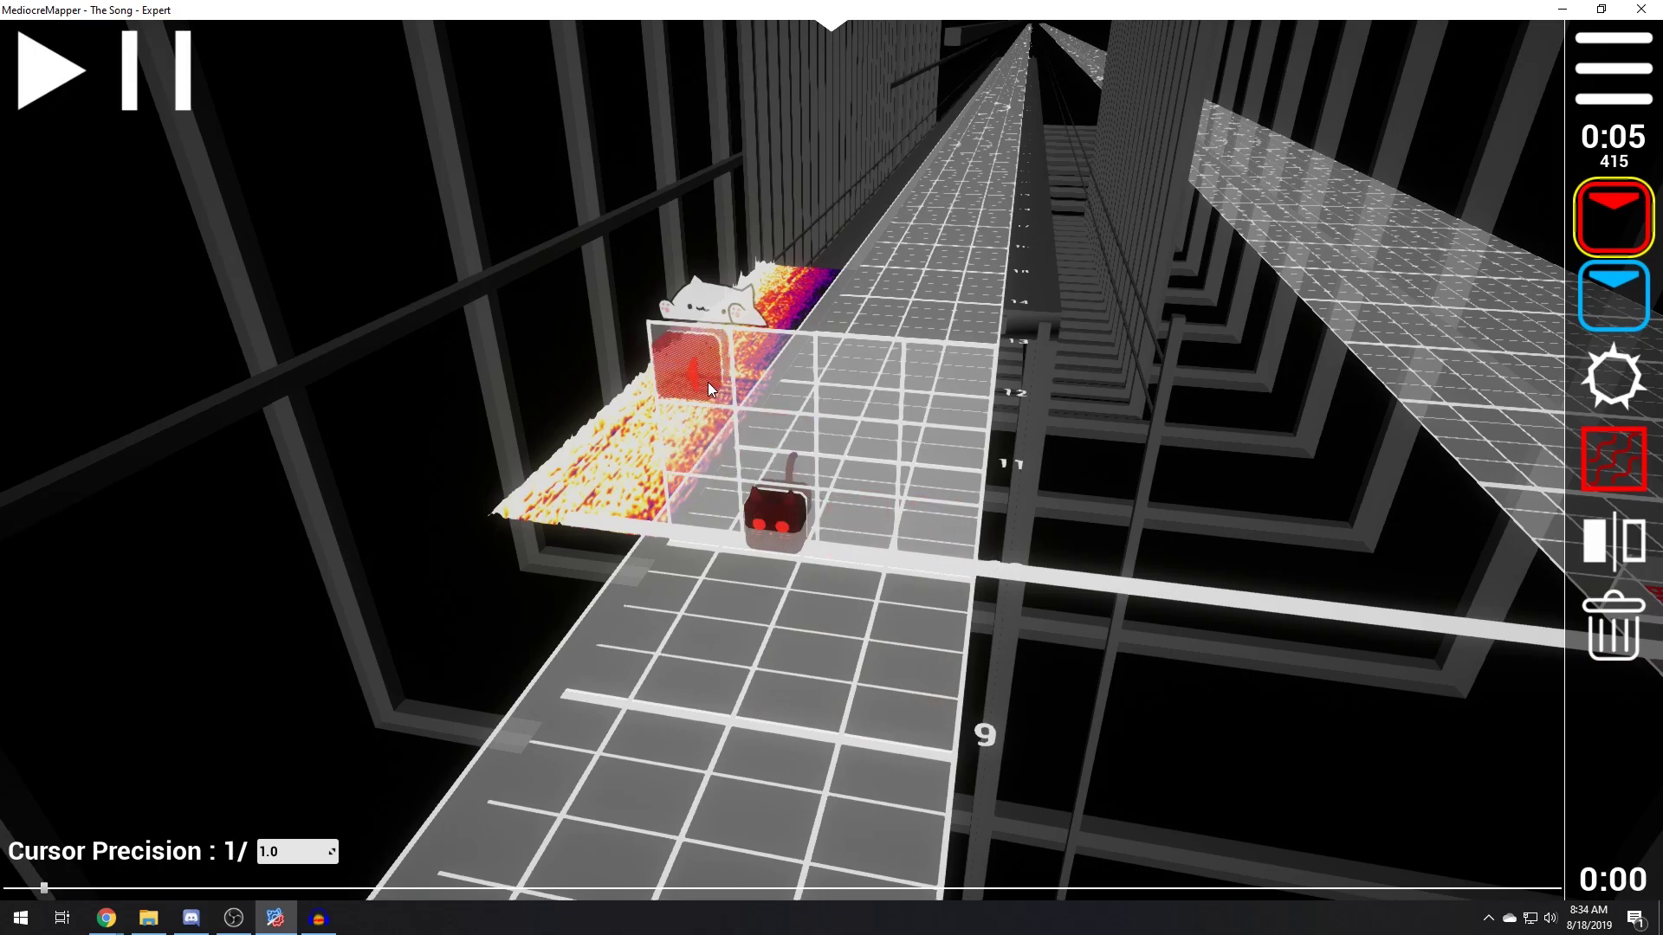
pyautogui.click(776, 396)
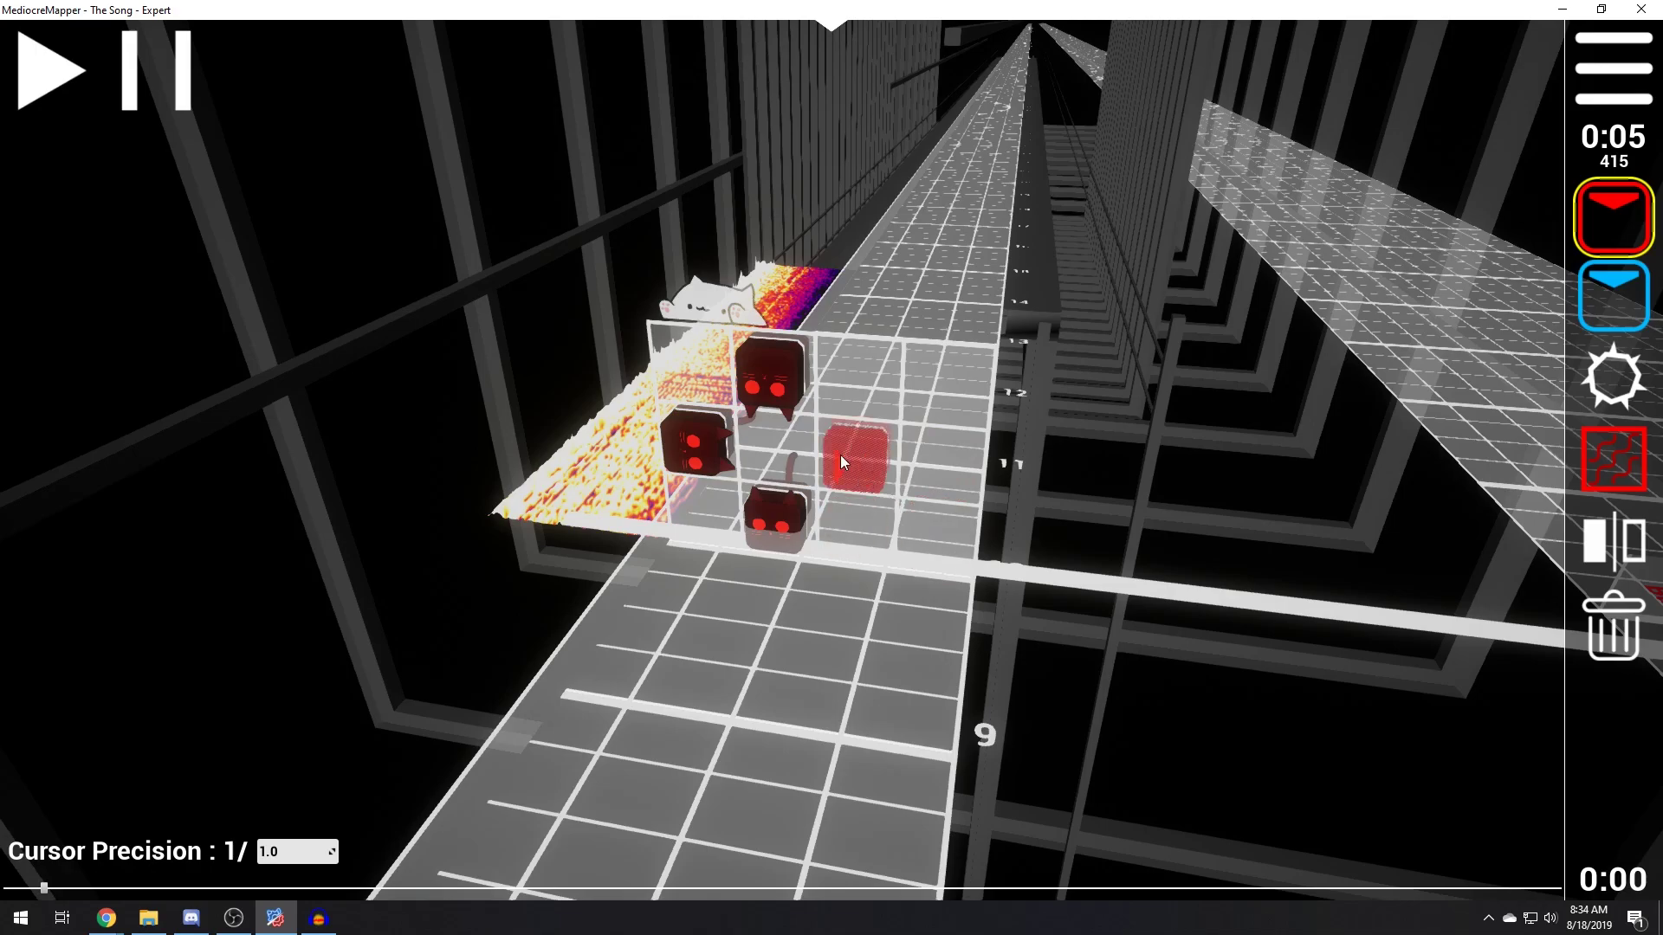
pyautogui.click(840, 454)
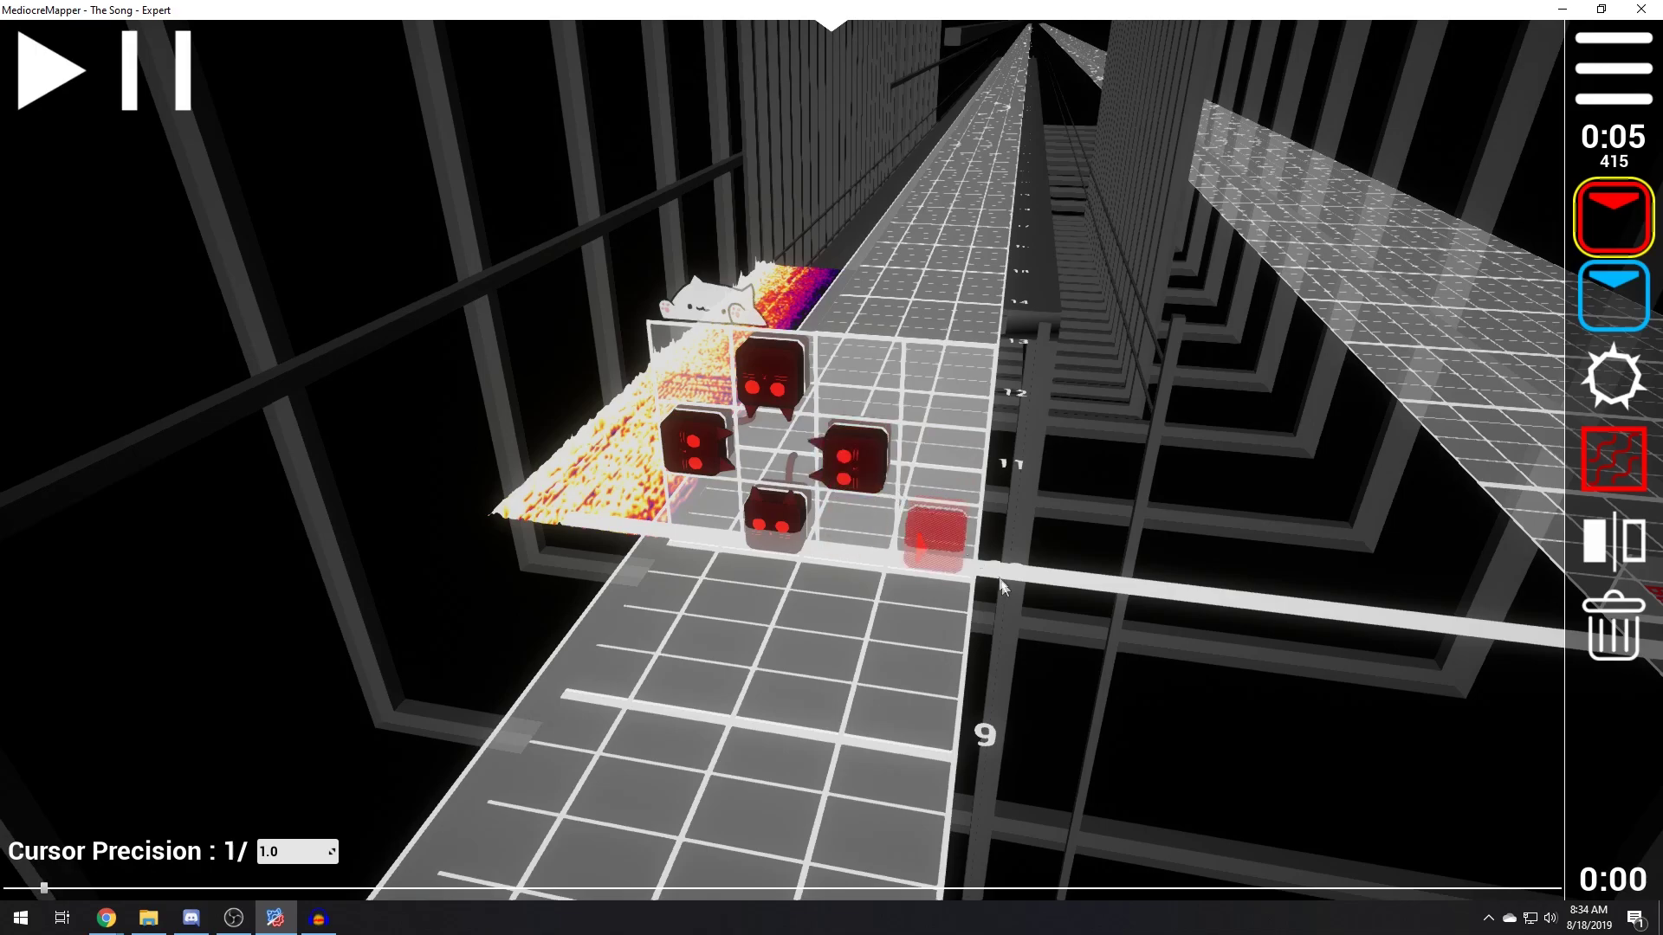
pyautogui.click(693, 373)
pyautogui.click(700, 511)
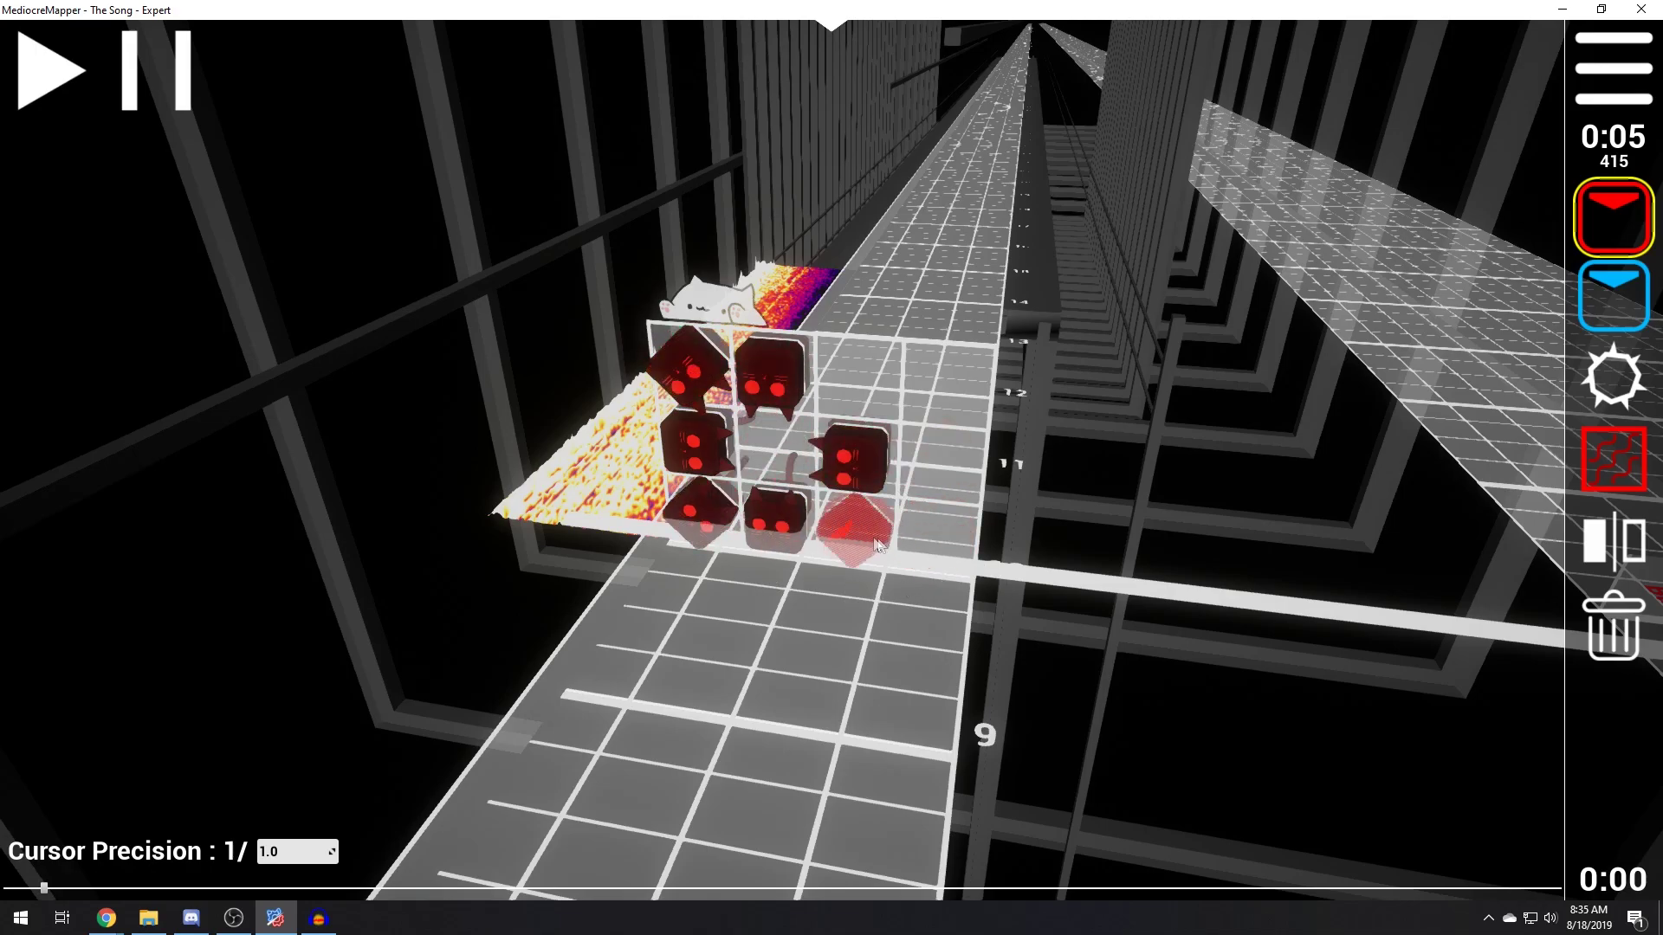
pyautogui.click(853, 528)
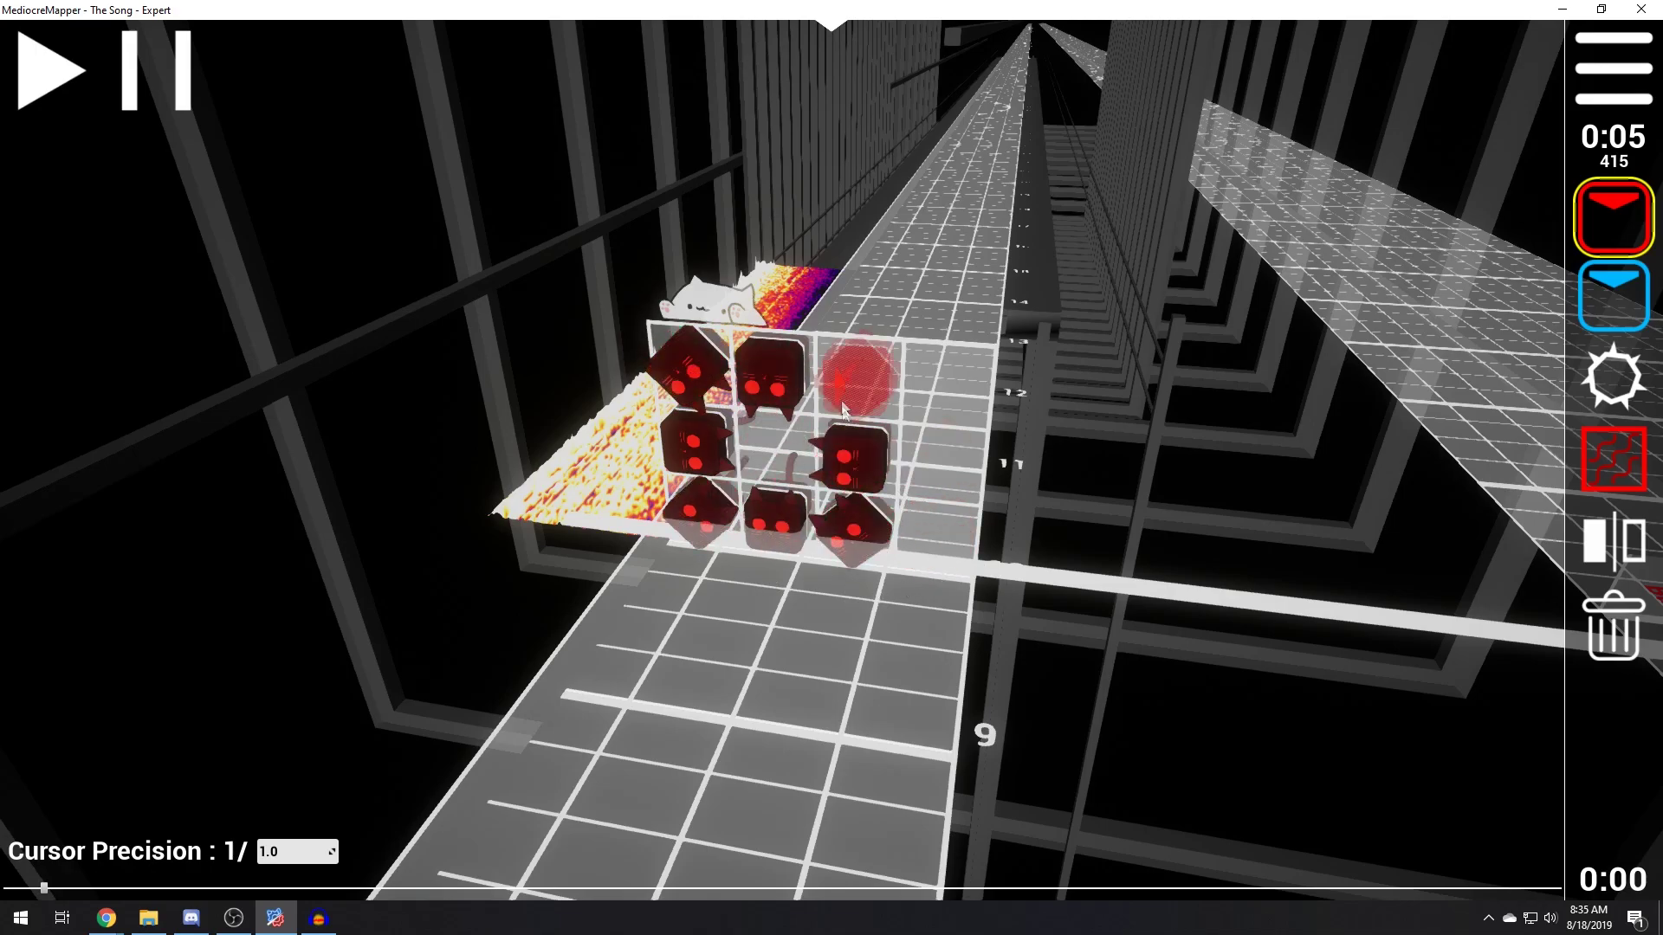
pyautogui.click(780, 452)
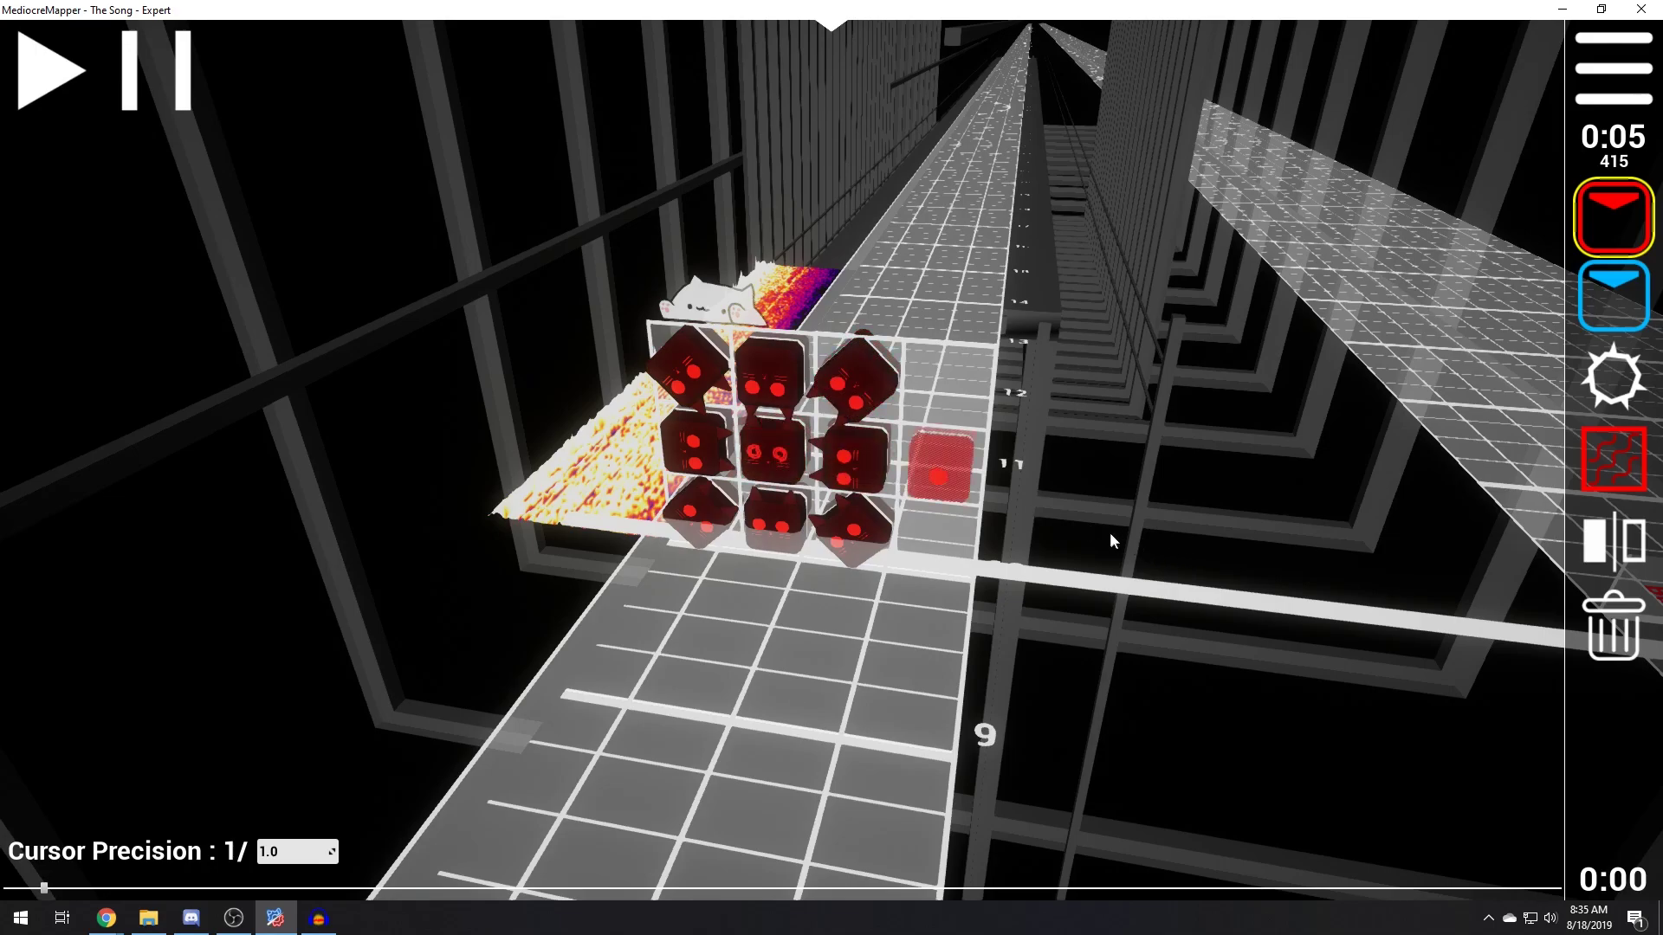
# At beat 8, place a blue dot note in the second column's middle row and diagonal blue notes in the top row's first two columns
pyautogui.press('5')
pyautogui.scroll(-2, 890, 681)
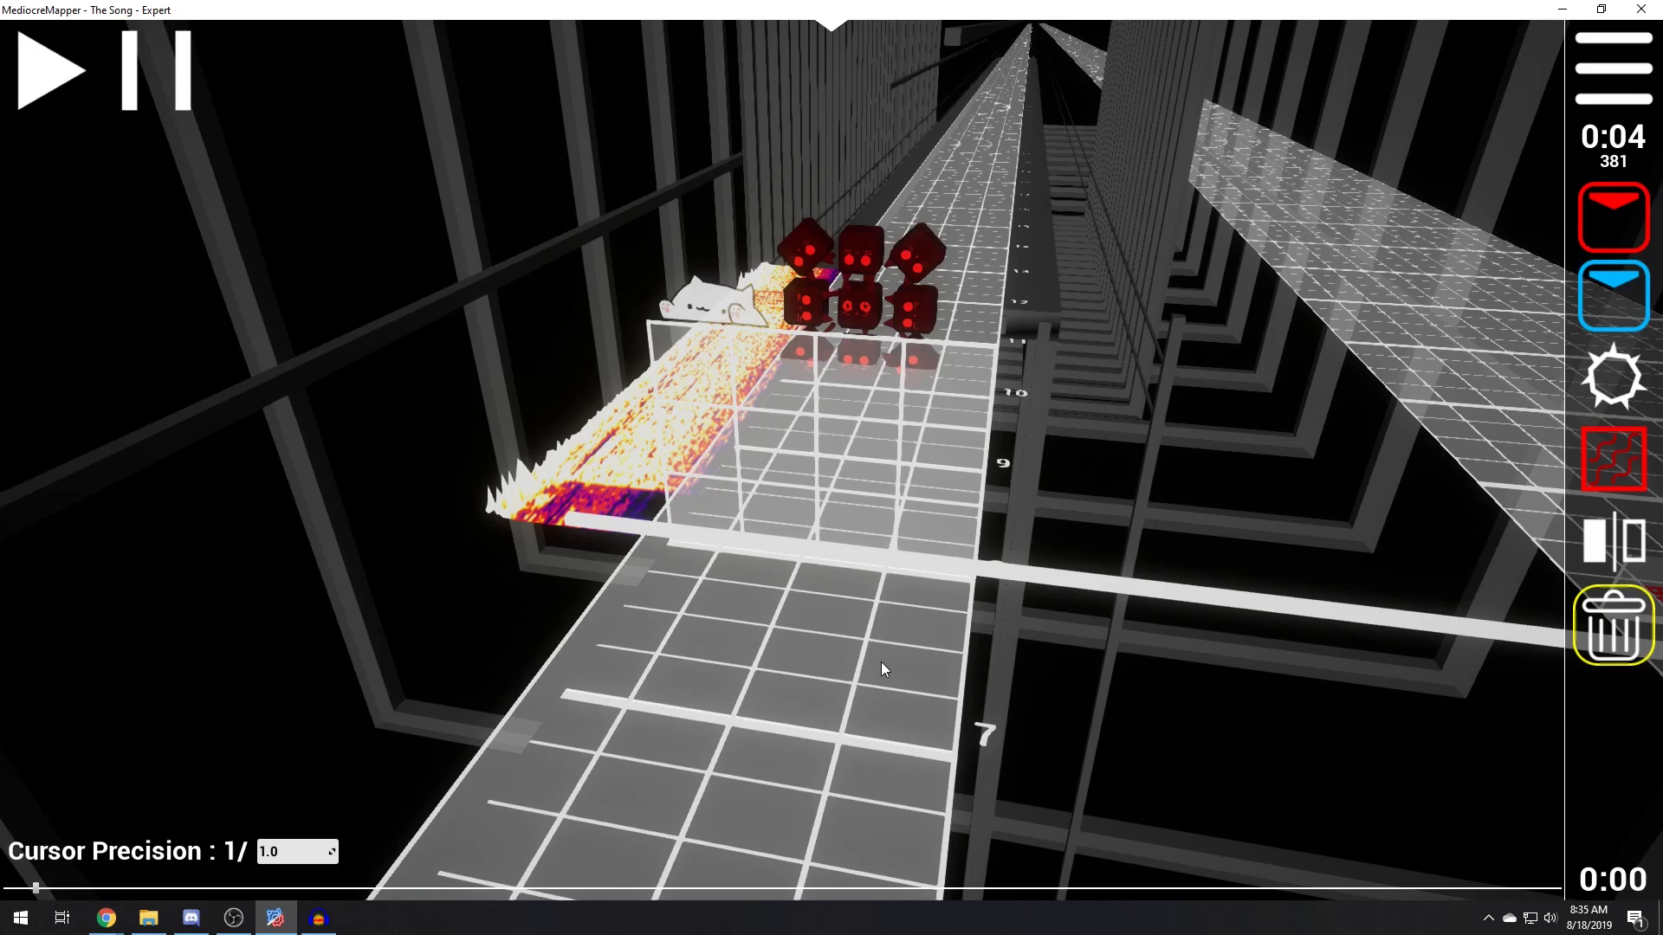
pyautogui.scroll(2, 881, 662)
pyautogui.scroll(-2, 710, 619)
pyautogui.press('2')
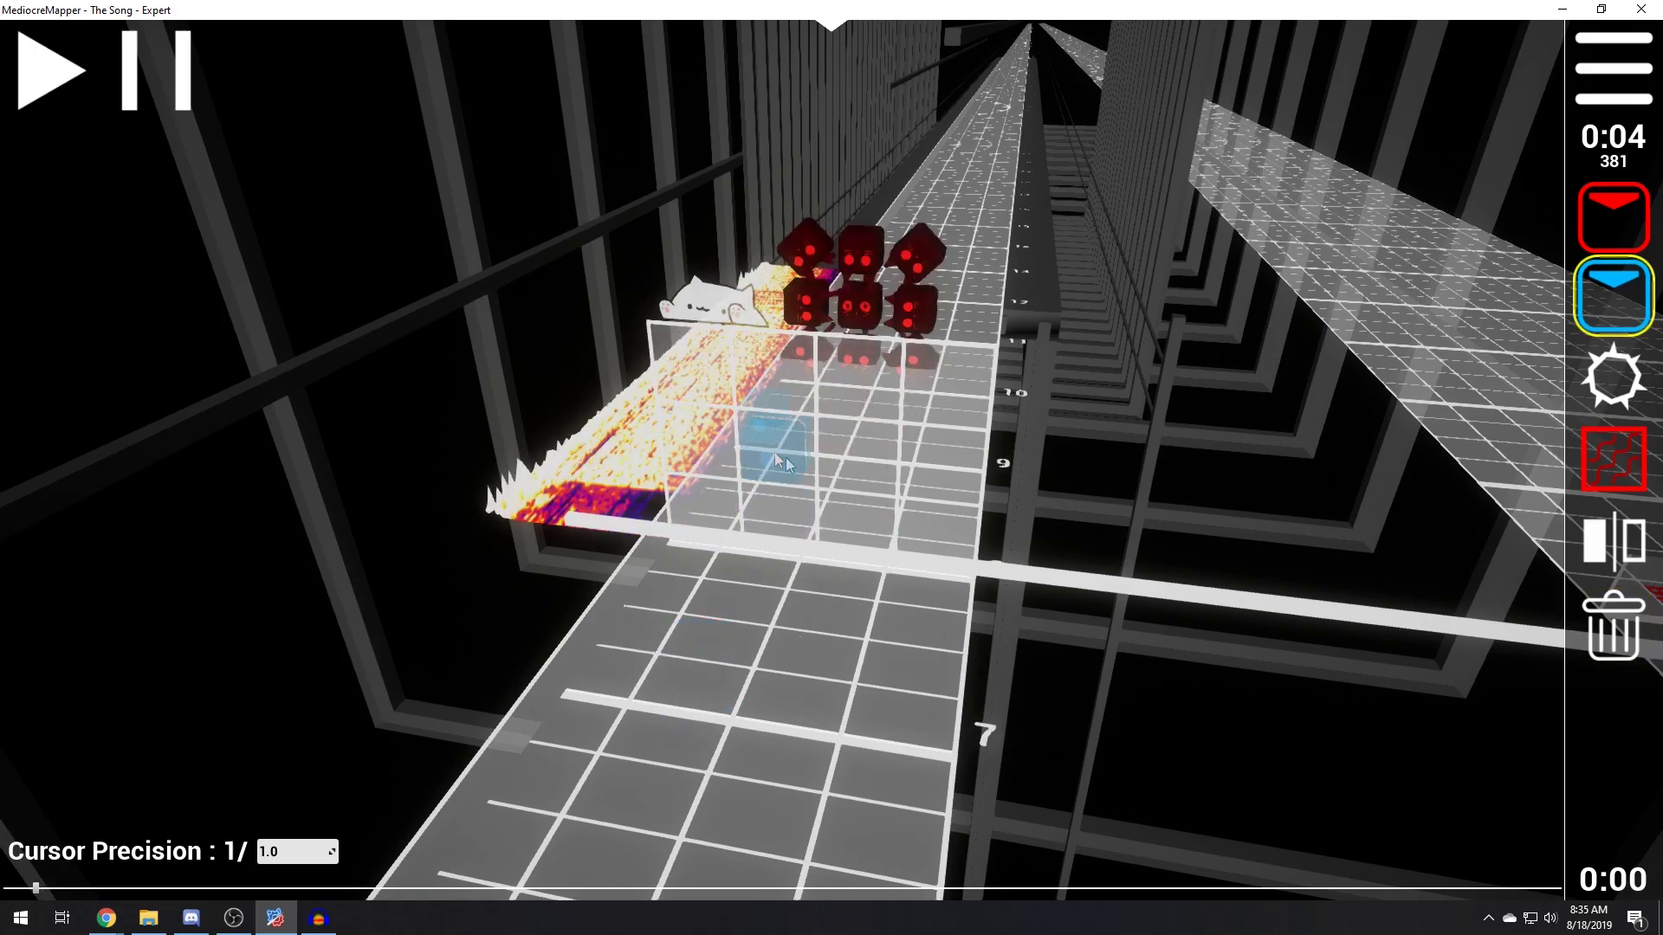
pyautogui.click(770, 498)
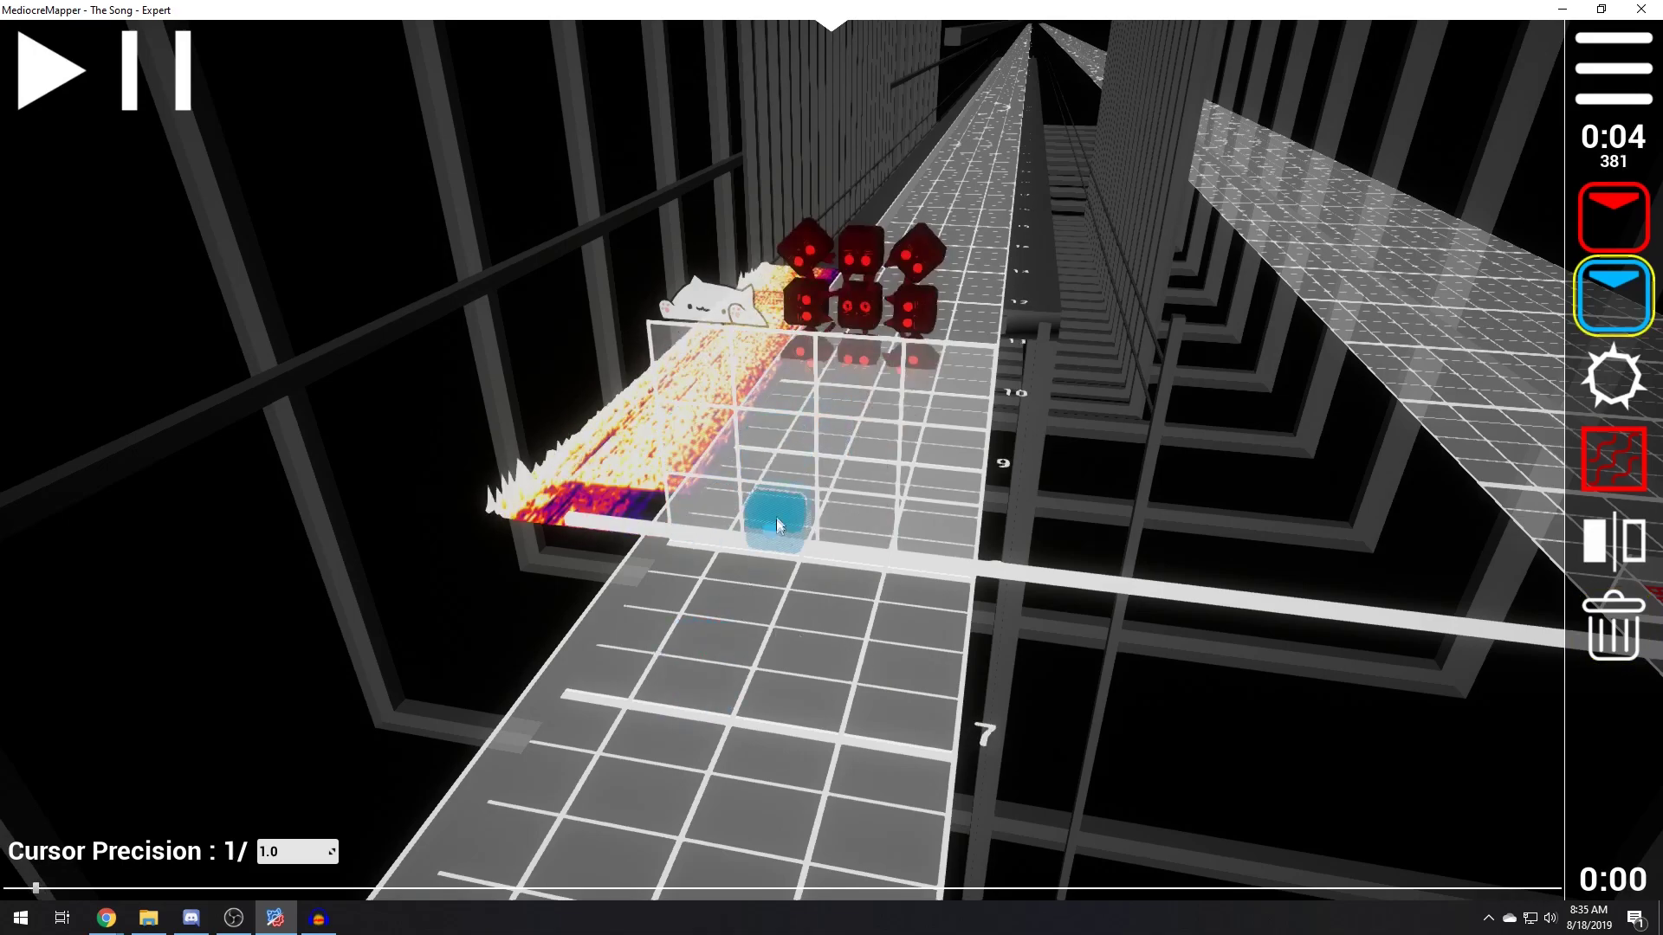
pyautogui.click(777, 438)
pyautogui.click(705, 377)
pyautogui.click(763, 366)
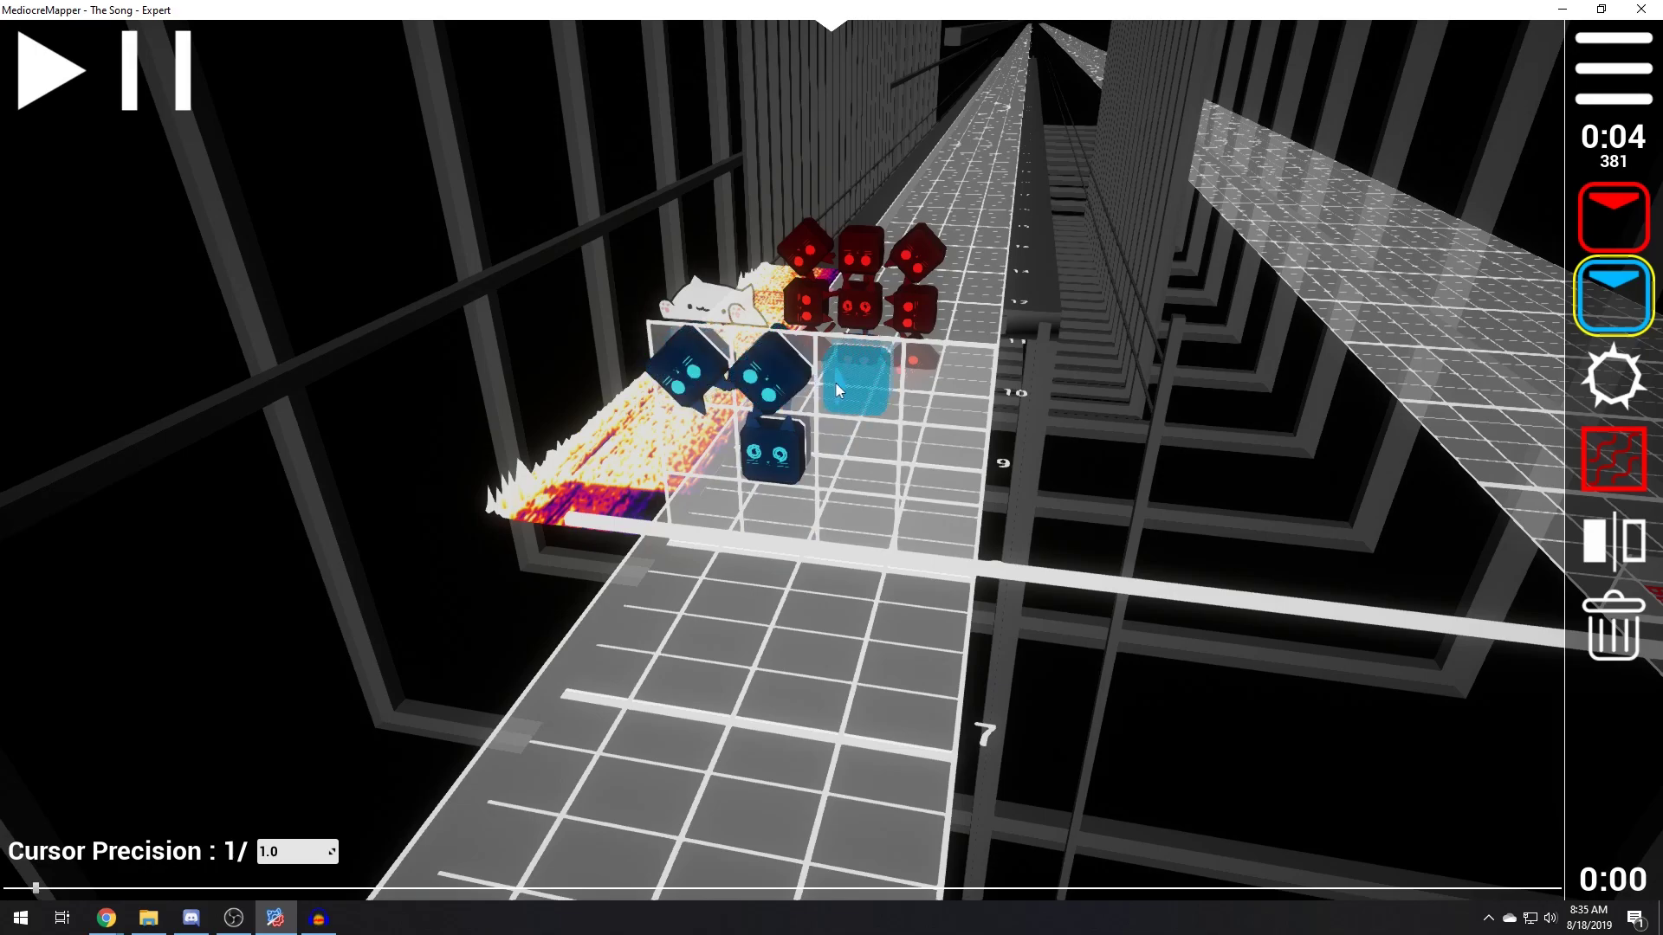
# Replace the diagonal blue note in the second column of the top row with an upward-facing blue note
pyautogui.press('5')
pyautogui.click(771, 371)
pyautogui.press('2')
pyautogui.press('w')
pyautogui.click(771, 372)
# Complete the blue ring at beat 8 with outward-facing notes in the third column, the lowest row and the first column's middle row
pyautogui.hotkey('w', 'd')
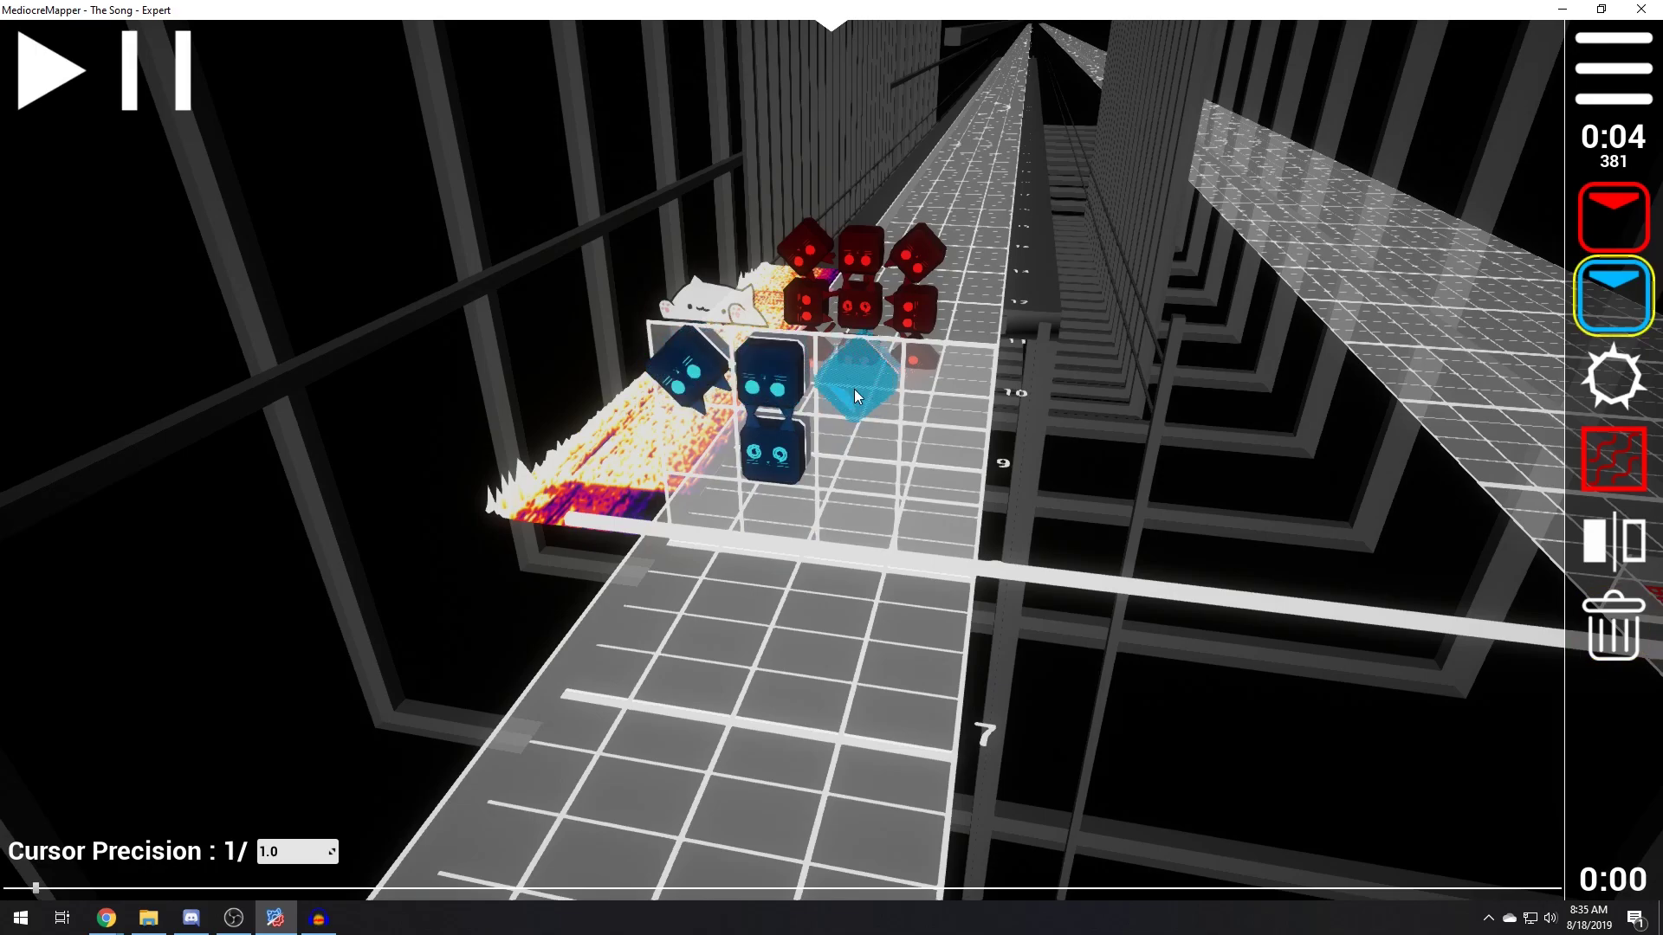
pyautogui.click(854, 388)
pyautogui.click(870, 450)
pyautogui.click(873, 513)
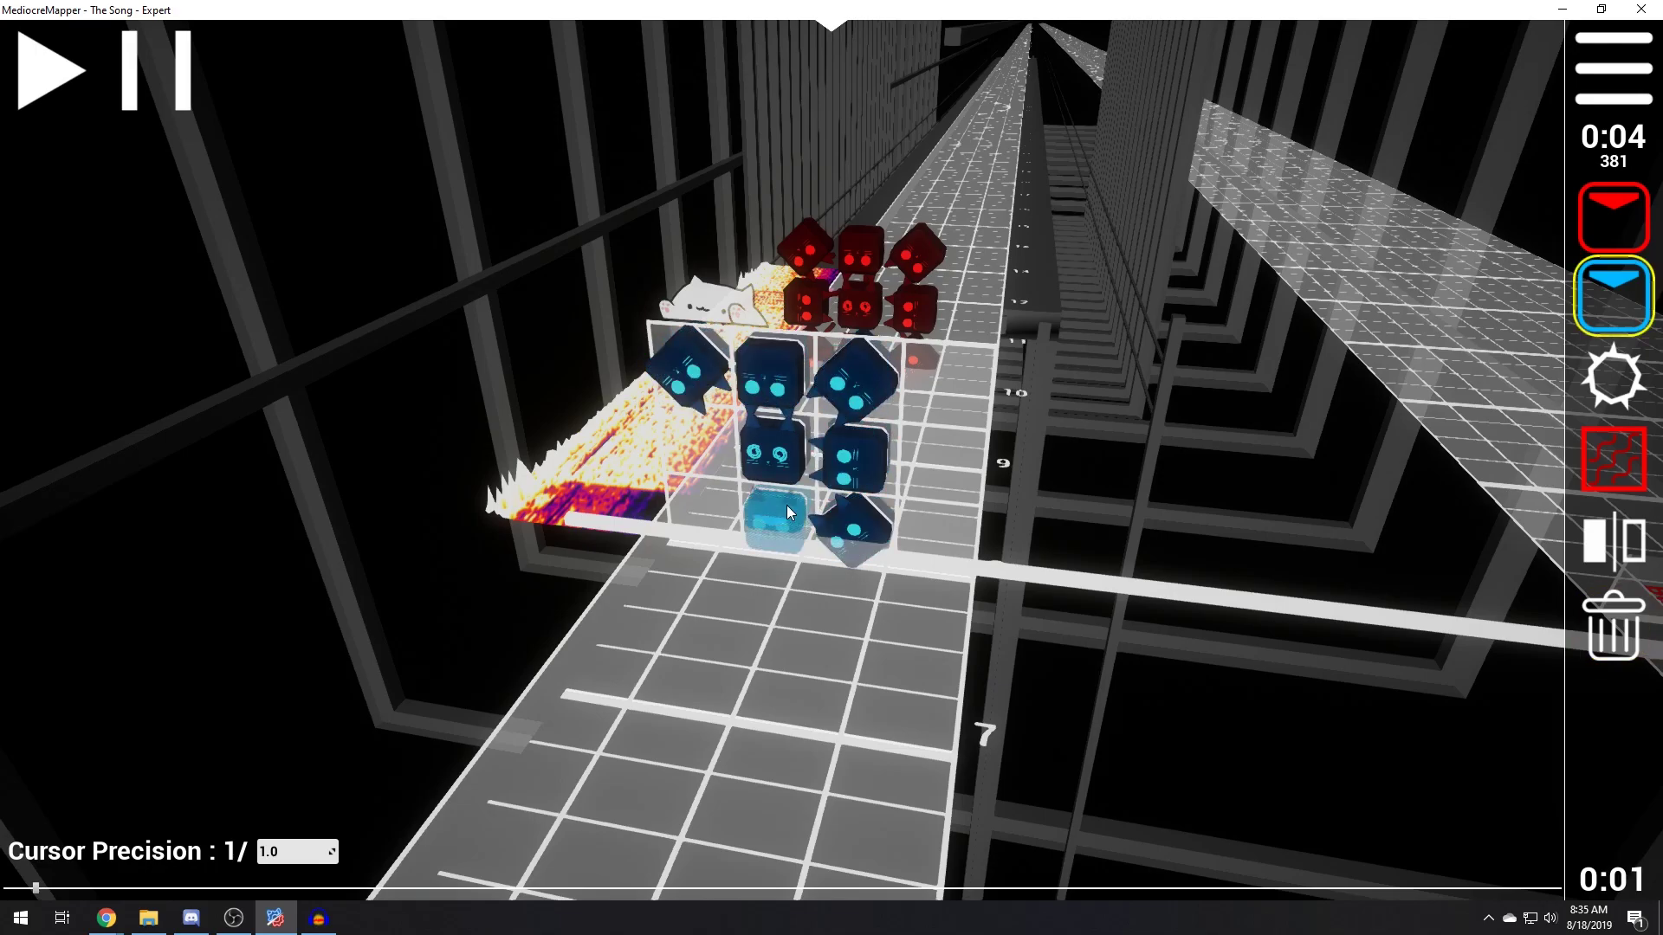
pyautogui.click(786, 512)
pyautogui.hotkey('s', 'a')
pyautogui.click(703, 508)
pyautogui.press('a')
pyautogui.click(703, 442)
# Place a ring of eight bombs in the first three columns at beat 6, leaving the middle cell empty
pyautogui.press('5')
pyautogui.scroll(-1, 776, 620)
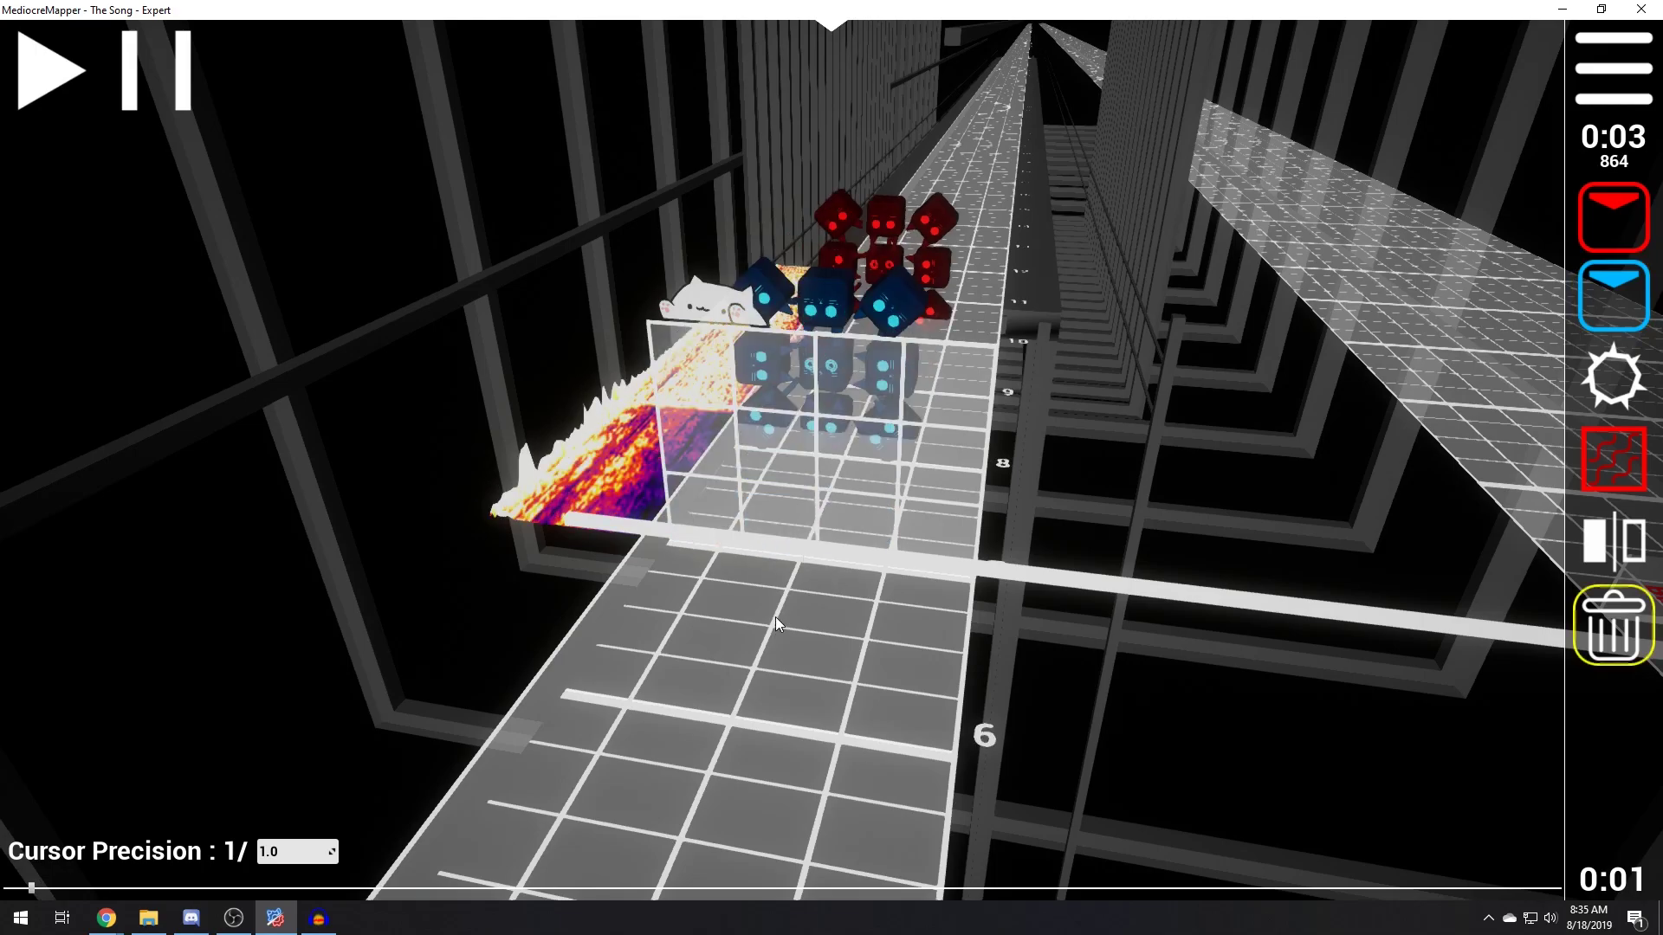
pyautogui.scroll(-1, 776, 617)
pyautogui.press('3')
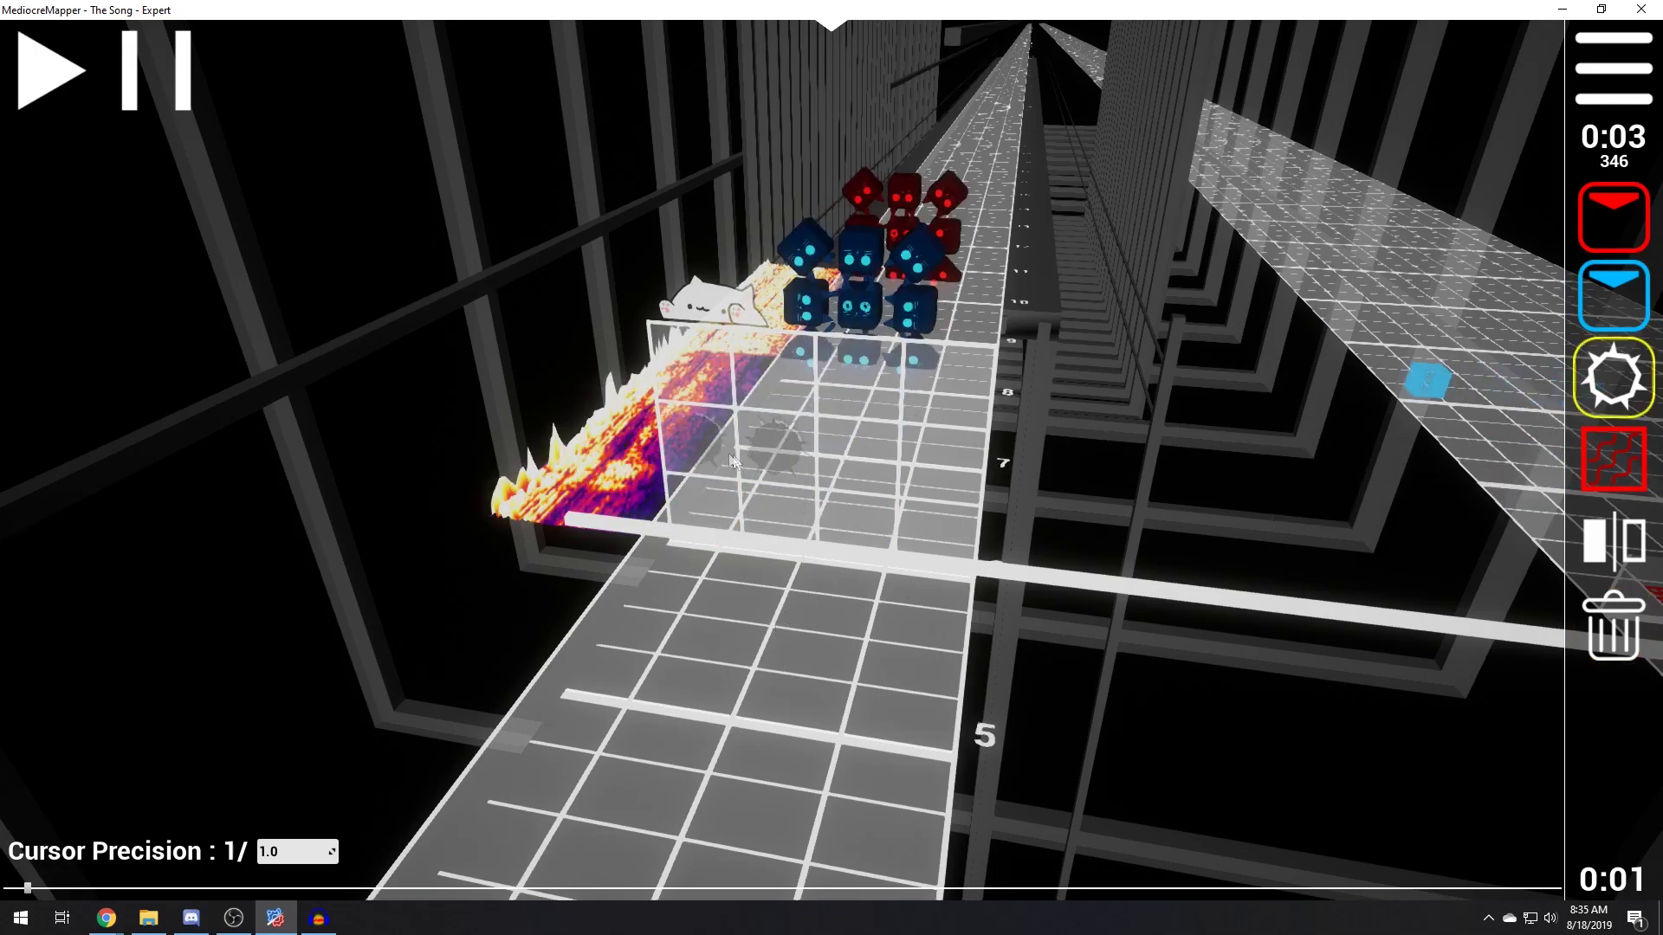
pyautogui.click(692, 439)
pyautogui.click(690, 366)
pyautogui.click(771, 368)
pyautogui.click(856, 379)
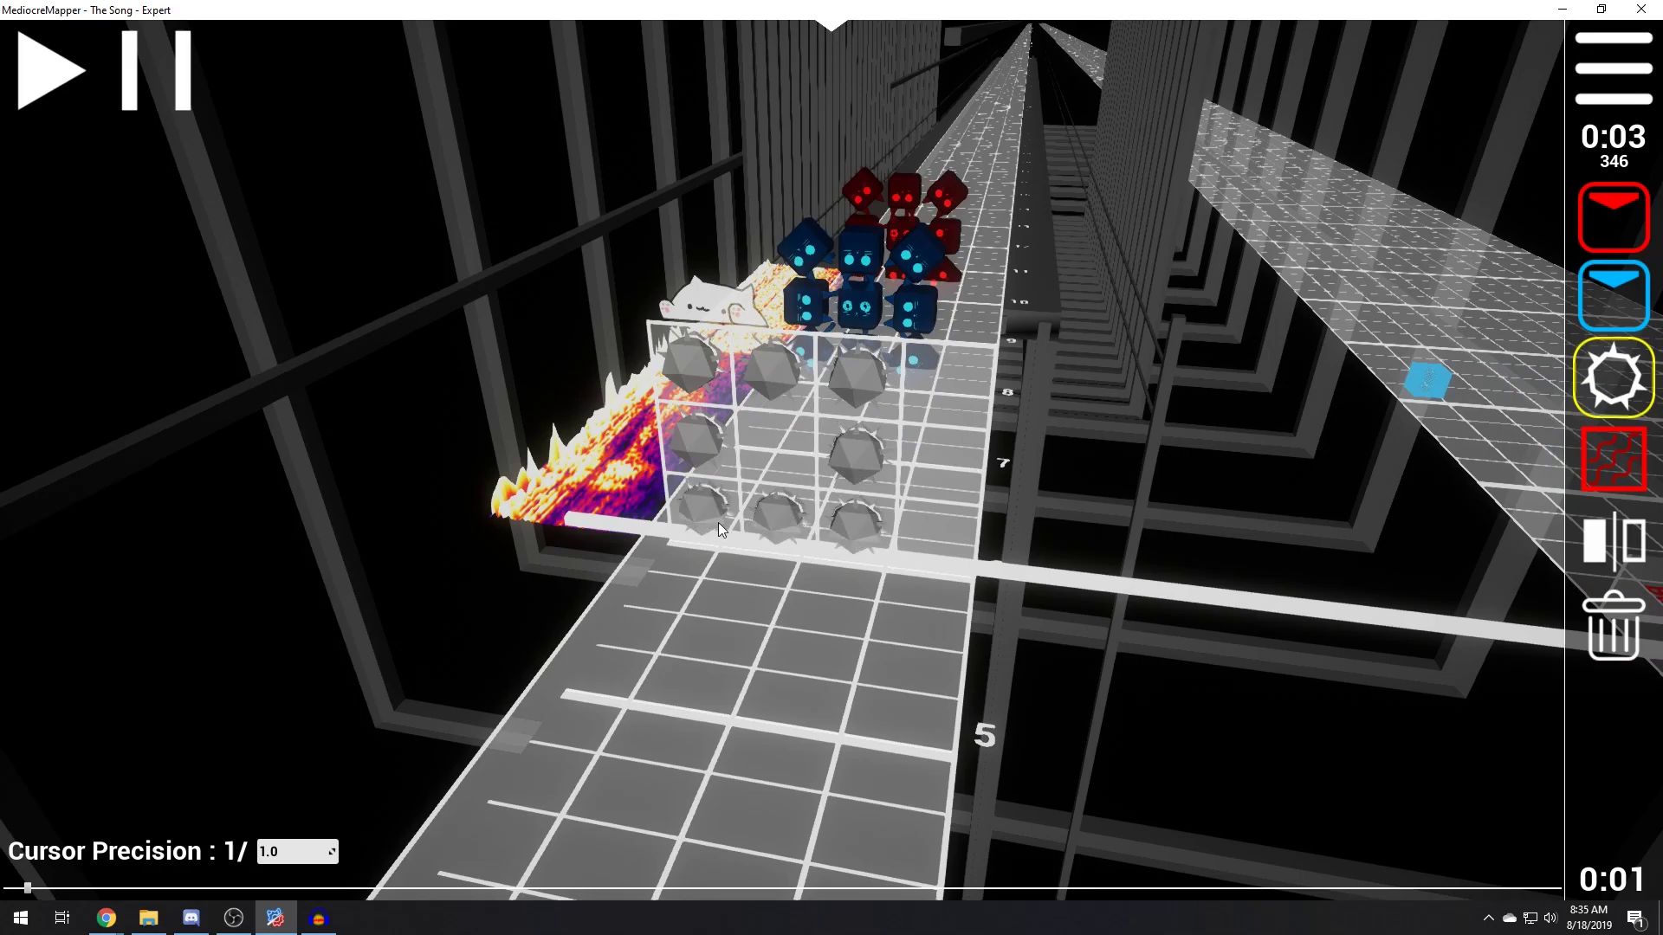
# Place a full-height wall across the second to fourth columns at beat 5 and delete it
pyautogui.scroll(-1, 861, 601)
pyautogui.press('4')
pyautogui.moveTo(755, 507); pyautogui.dragTo(941, 544)
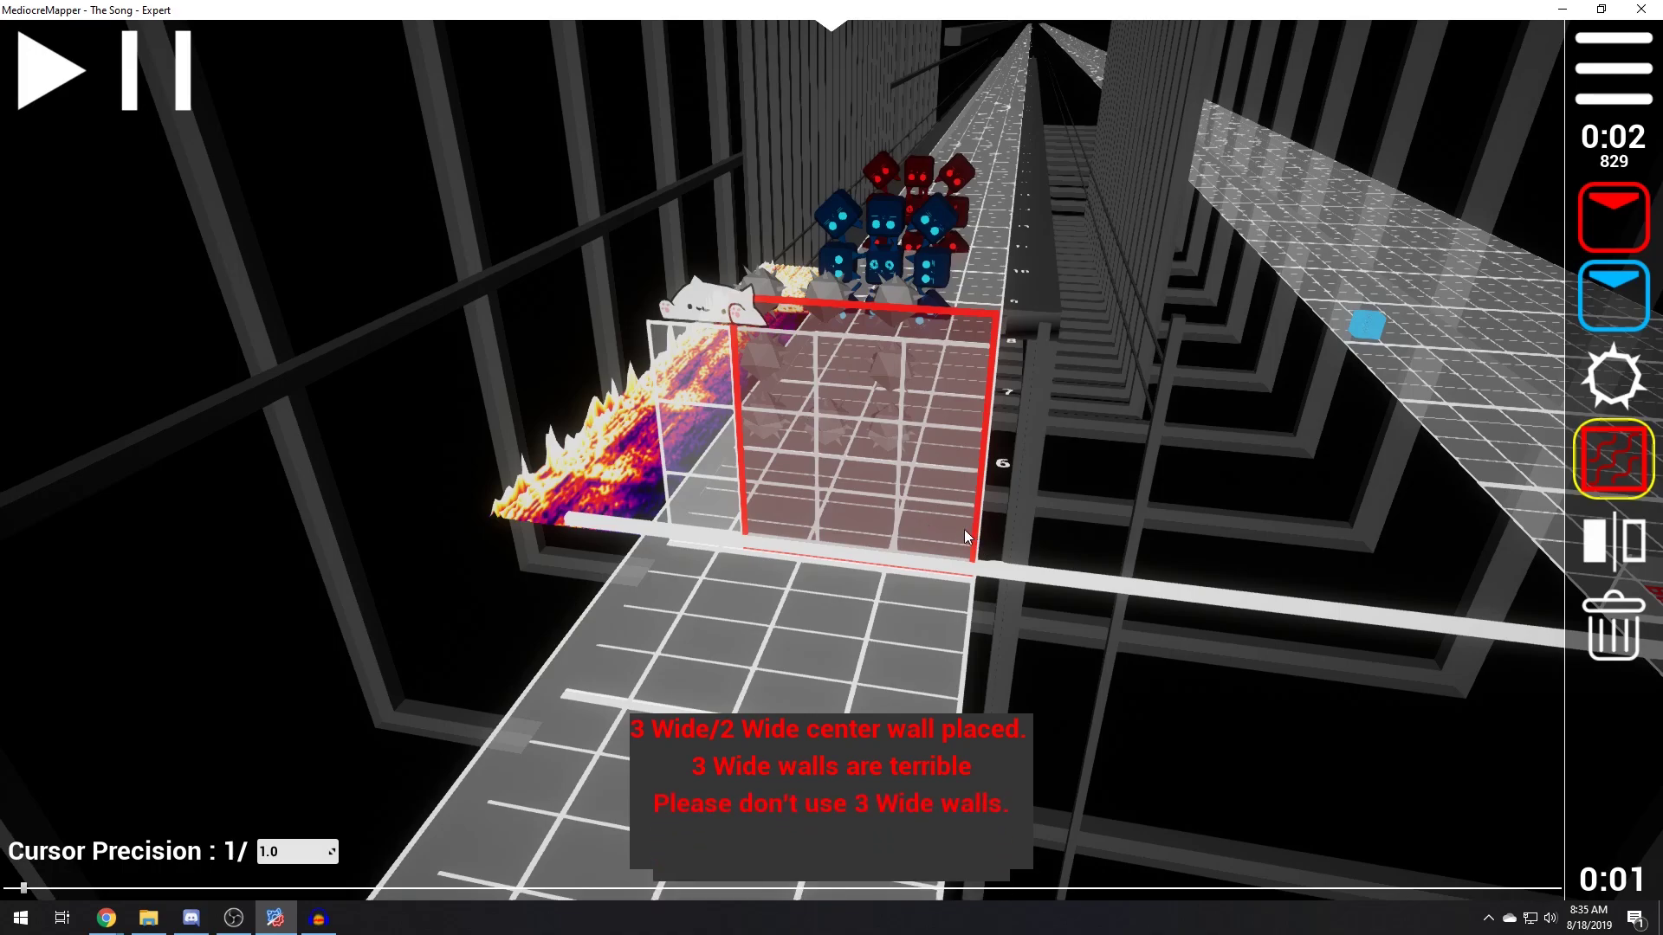
pyautogui.press('5')
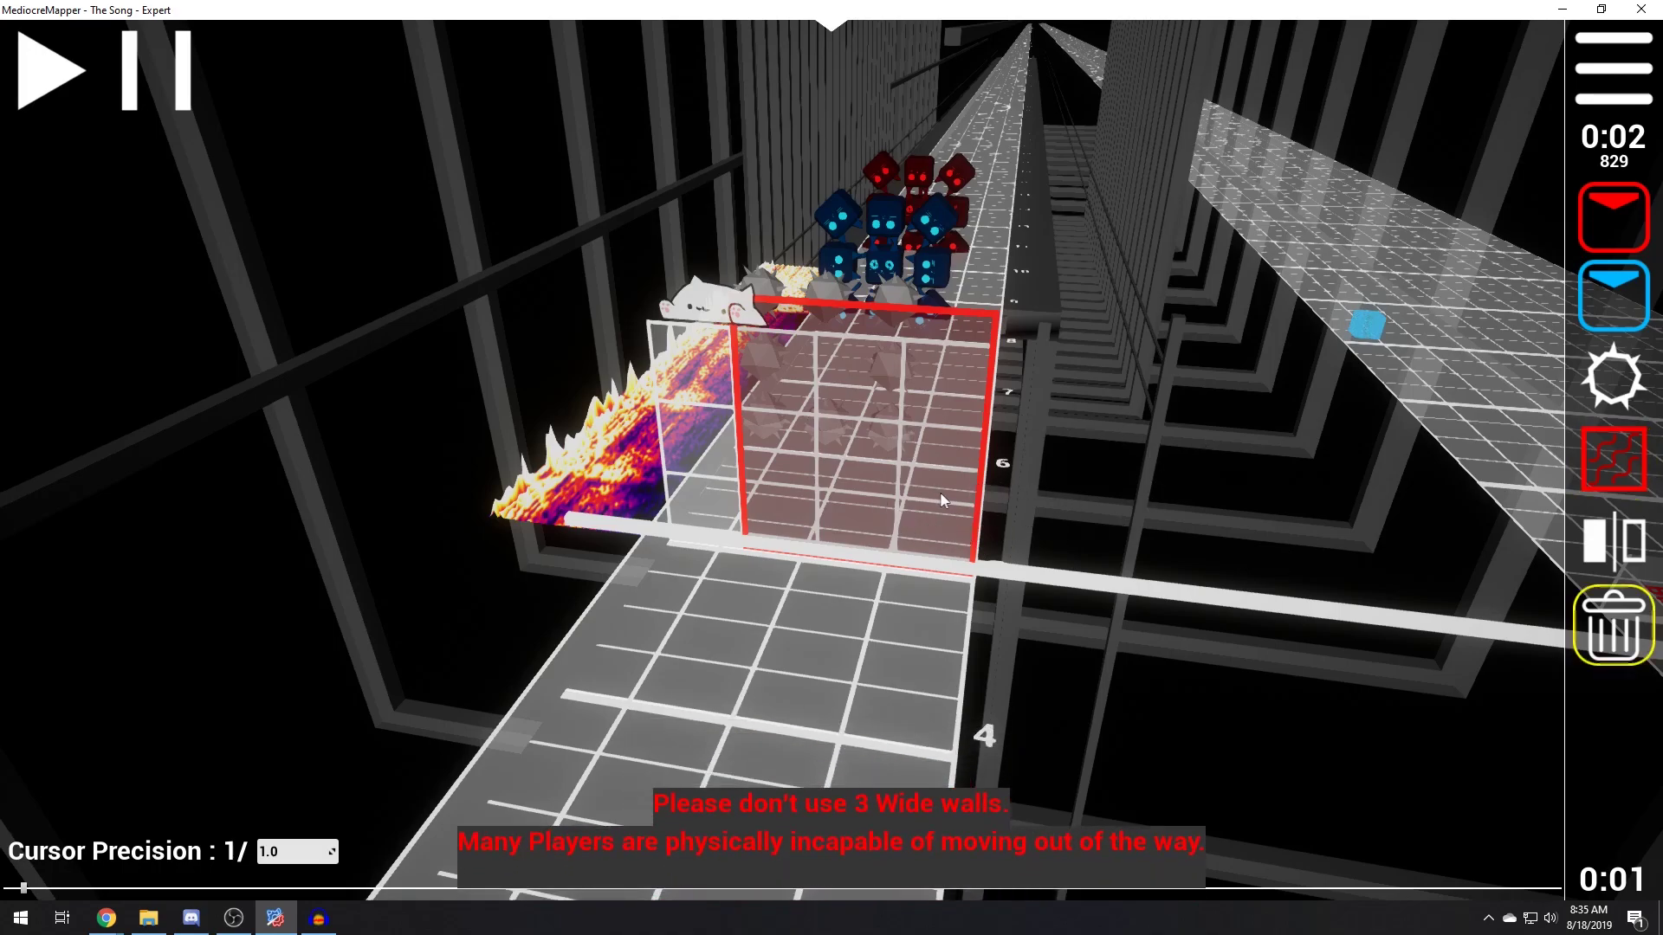
pyautogui.click(937, 496)
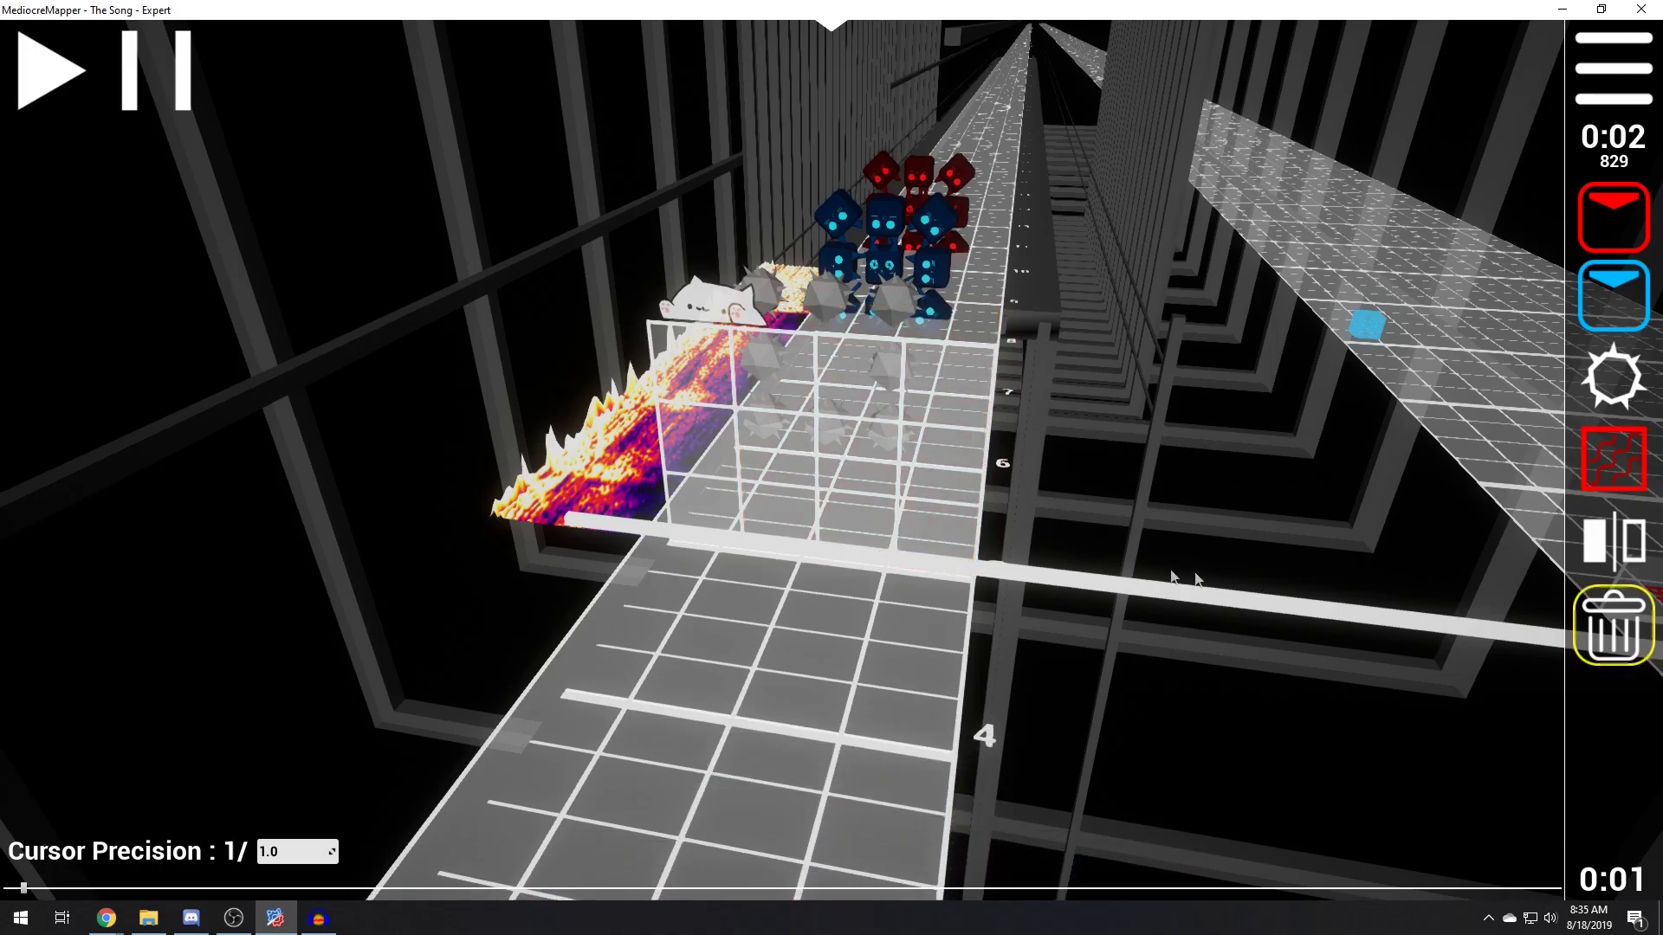
# Place a full-height wall across all four columns at beat 5 and delete it
pyautogui.press('4')
pyautogui.click(863, 527)
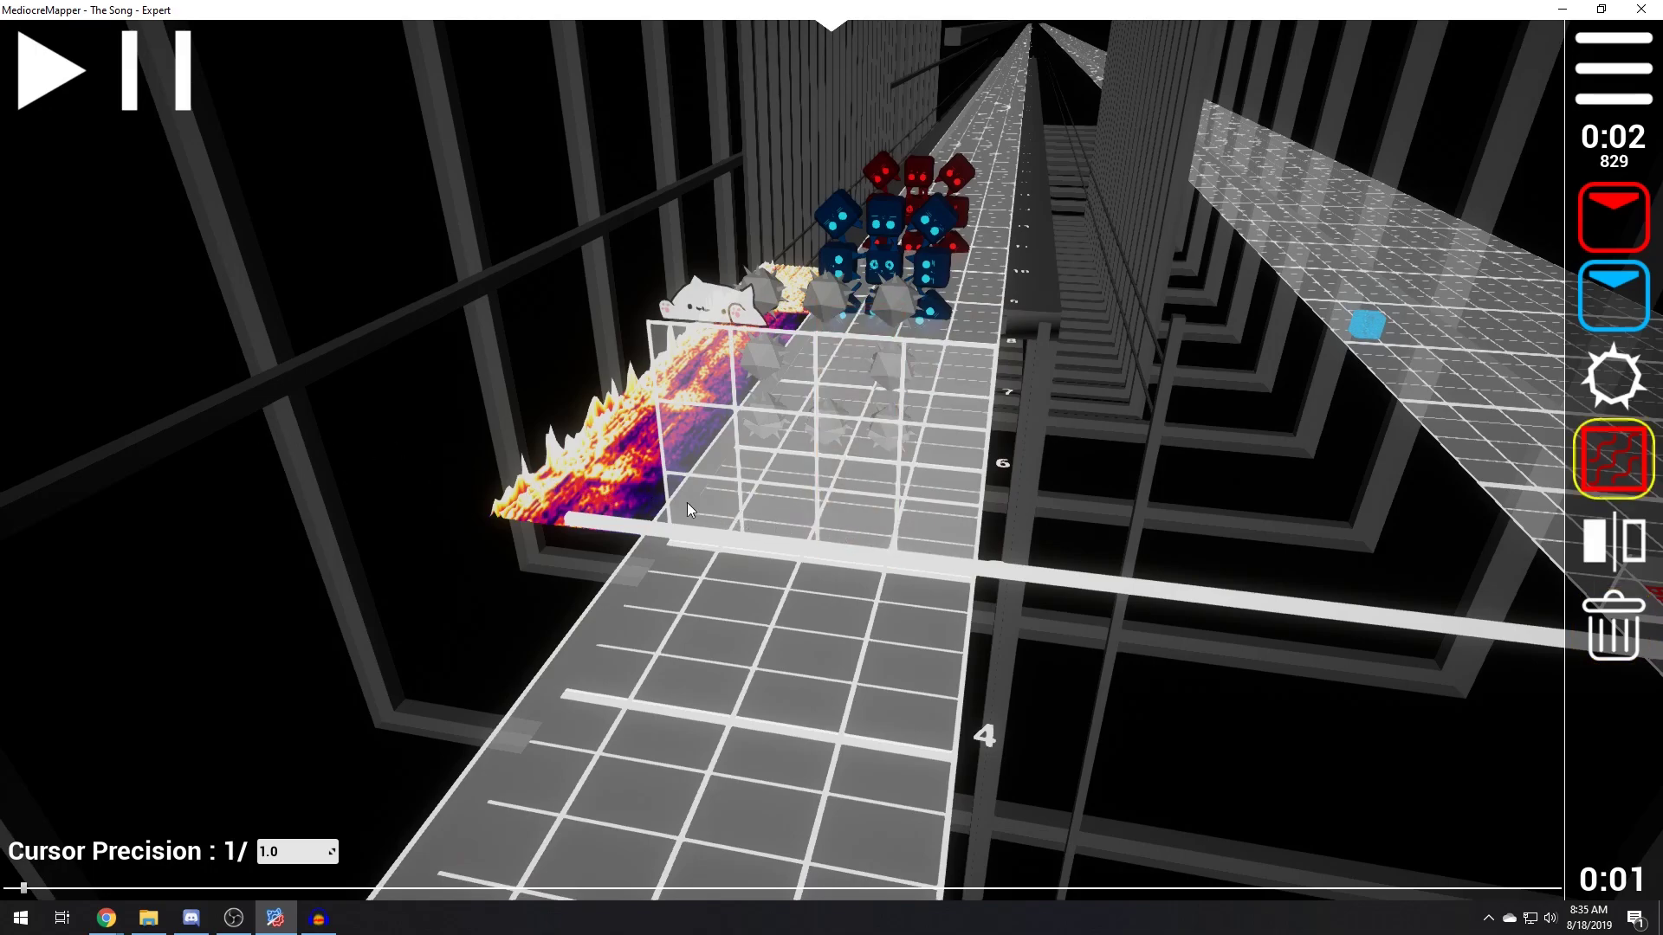
pyautogui.moveTo(688, 502); pyautogui.dragTo(1074, 555)
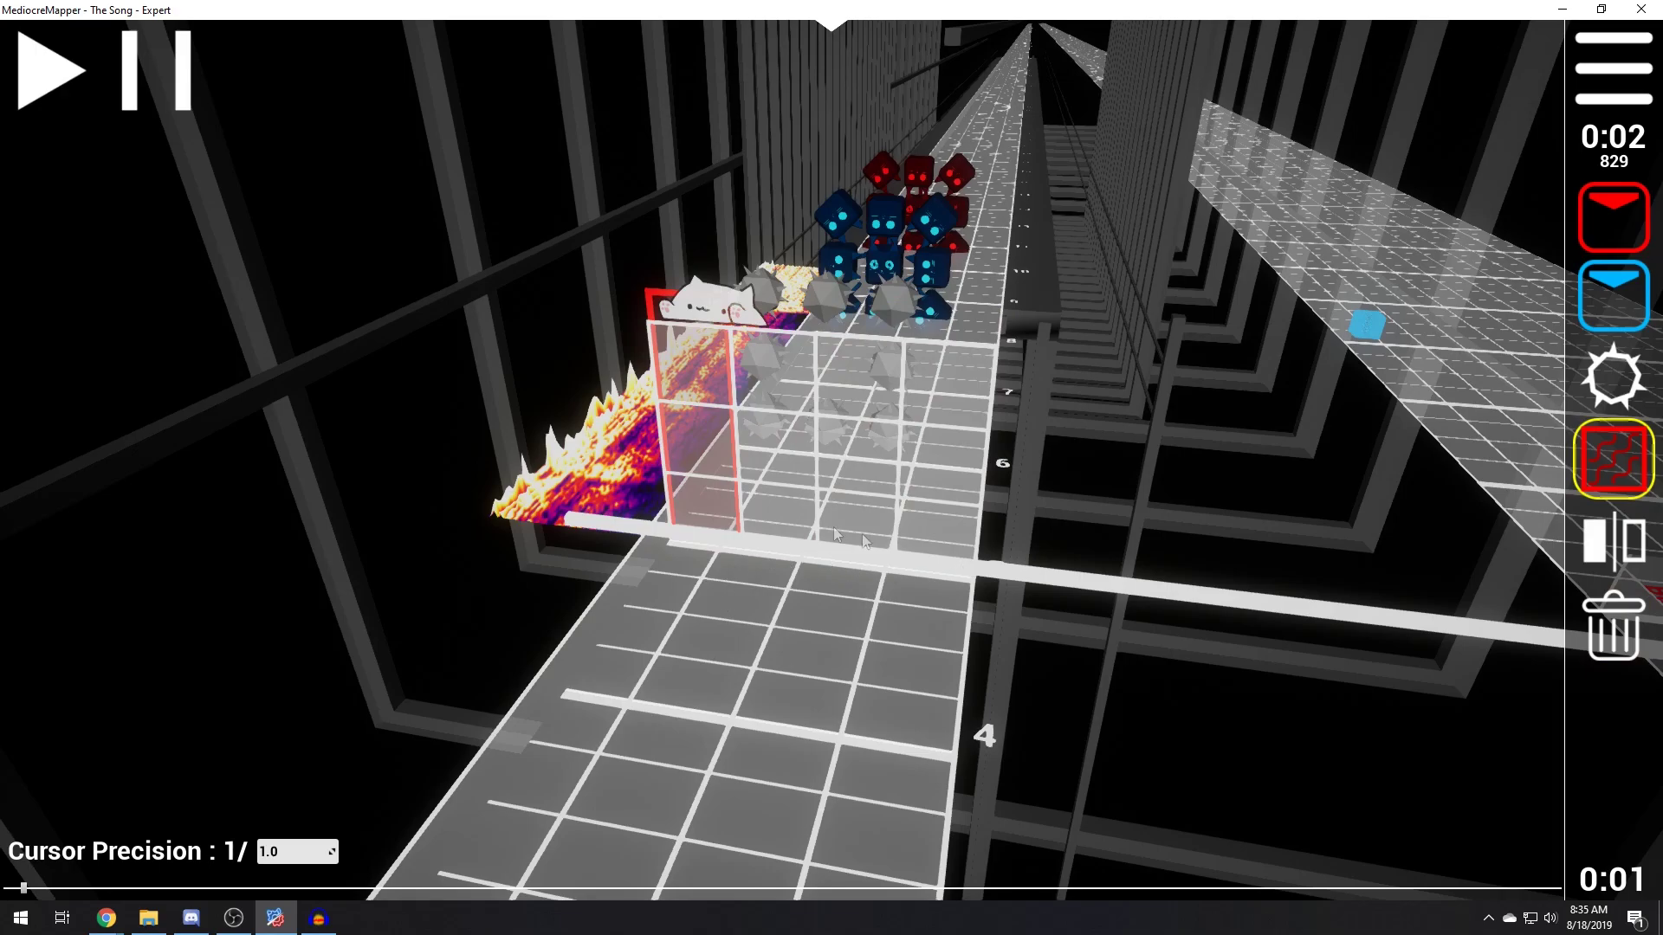
pyautogui.moveTo(708, 524); pyautogui.dragTo(925, 546)
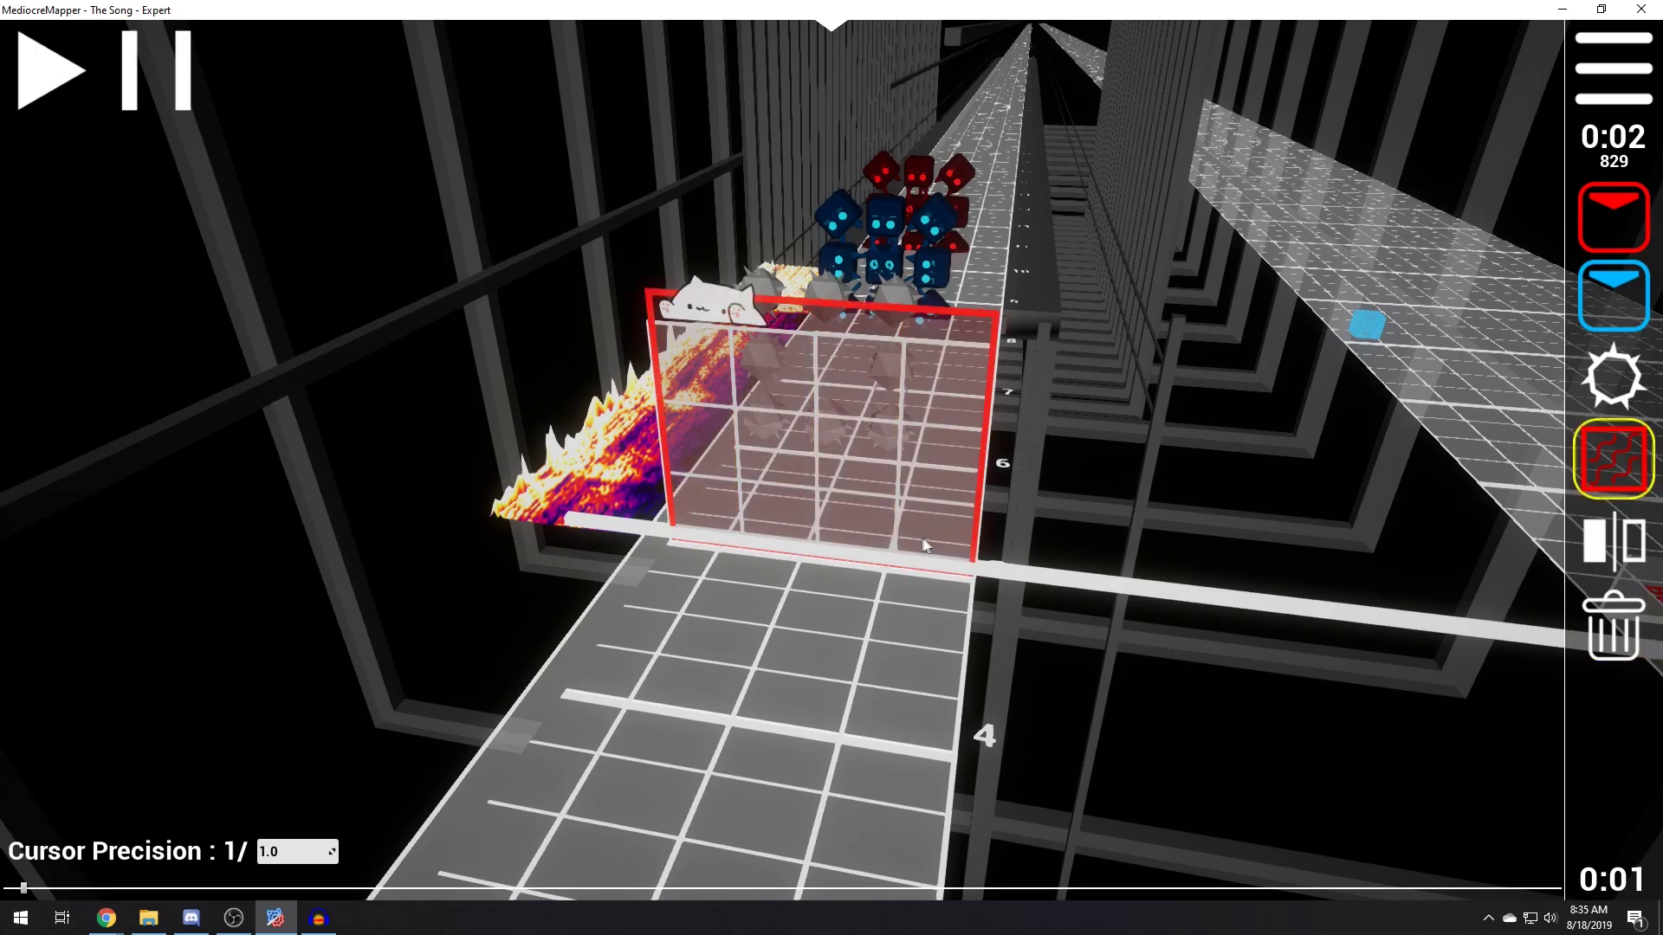
pyautogui.press('5')
pyautogui.click(876, 529)
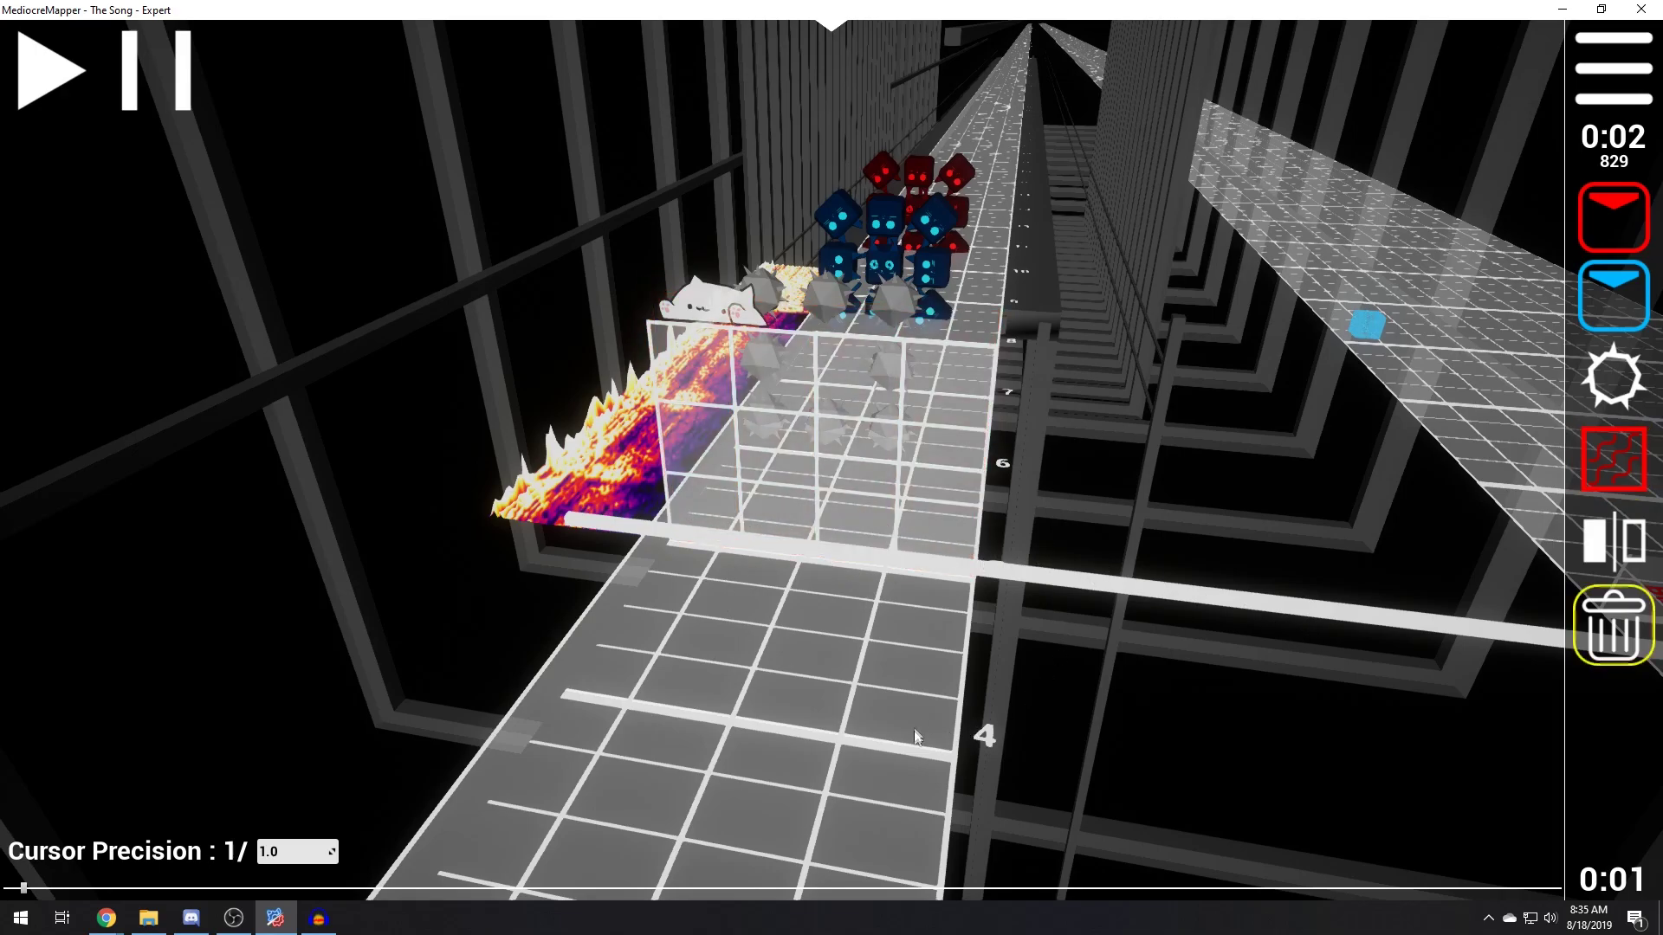
pyautogui.scroll(-2, 911, 671)
pyautogui.scroll(2, 912, 665)
pyautogui.scroll(3, 955, 667)
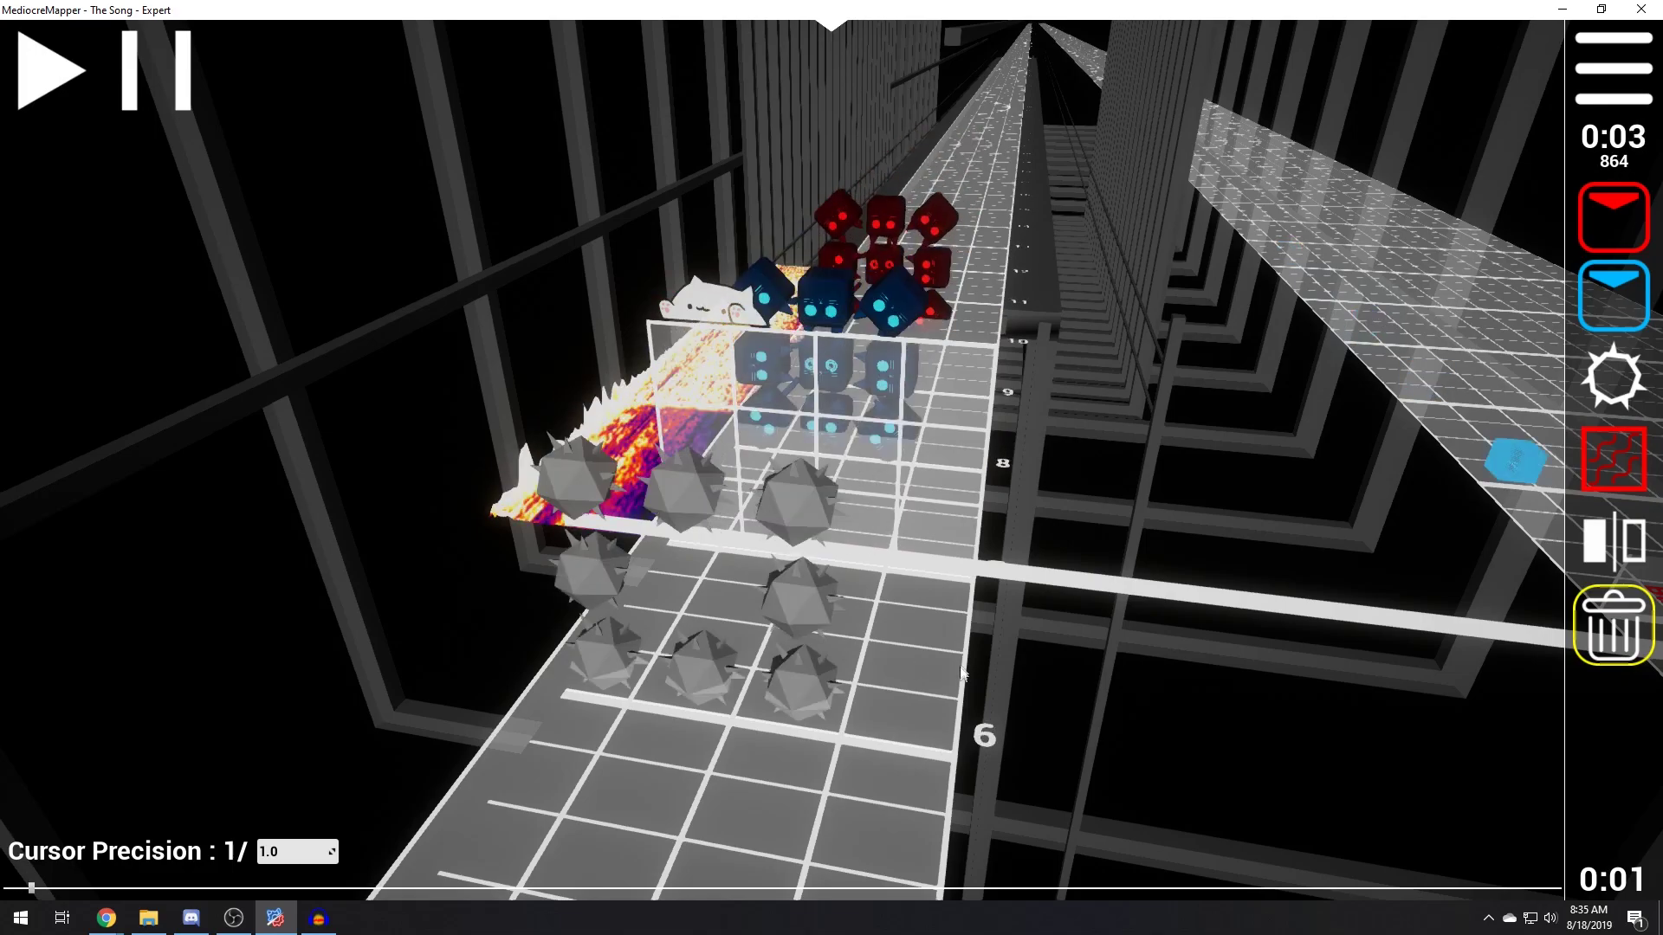
pyautogui.scroll(-5, 833, 621)
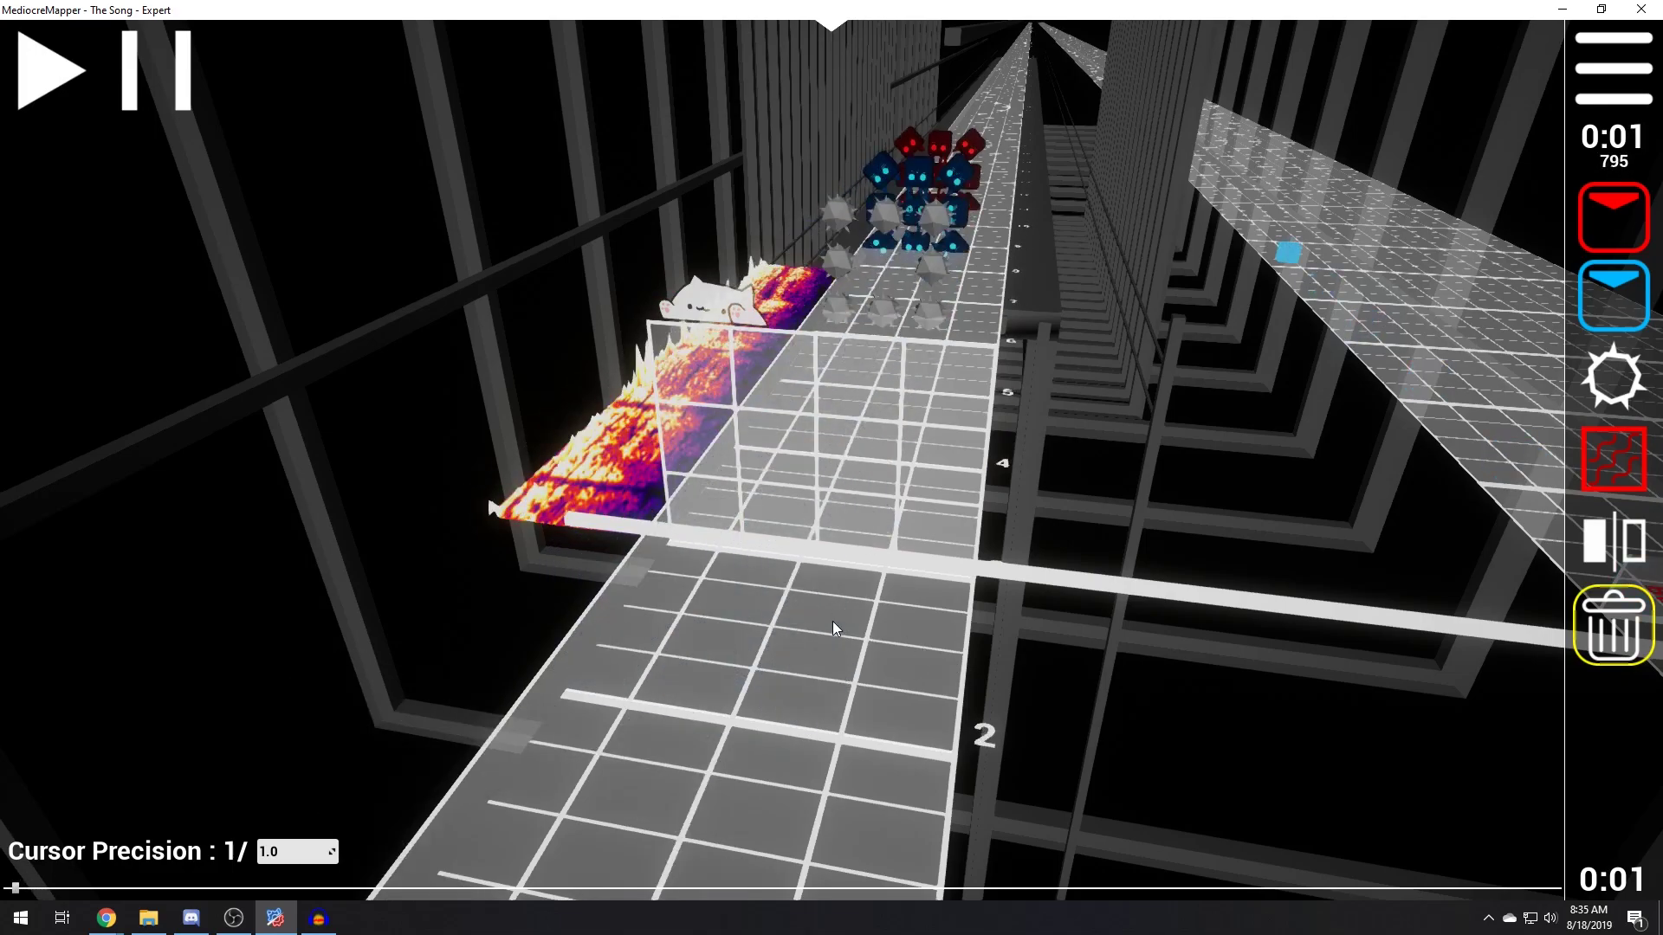